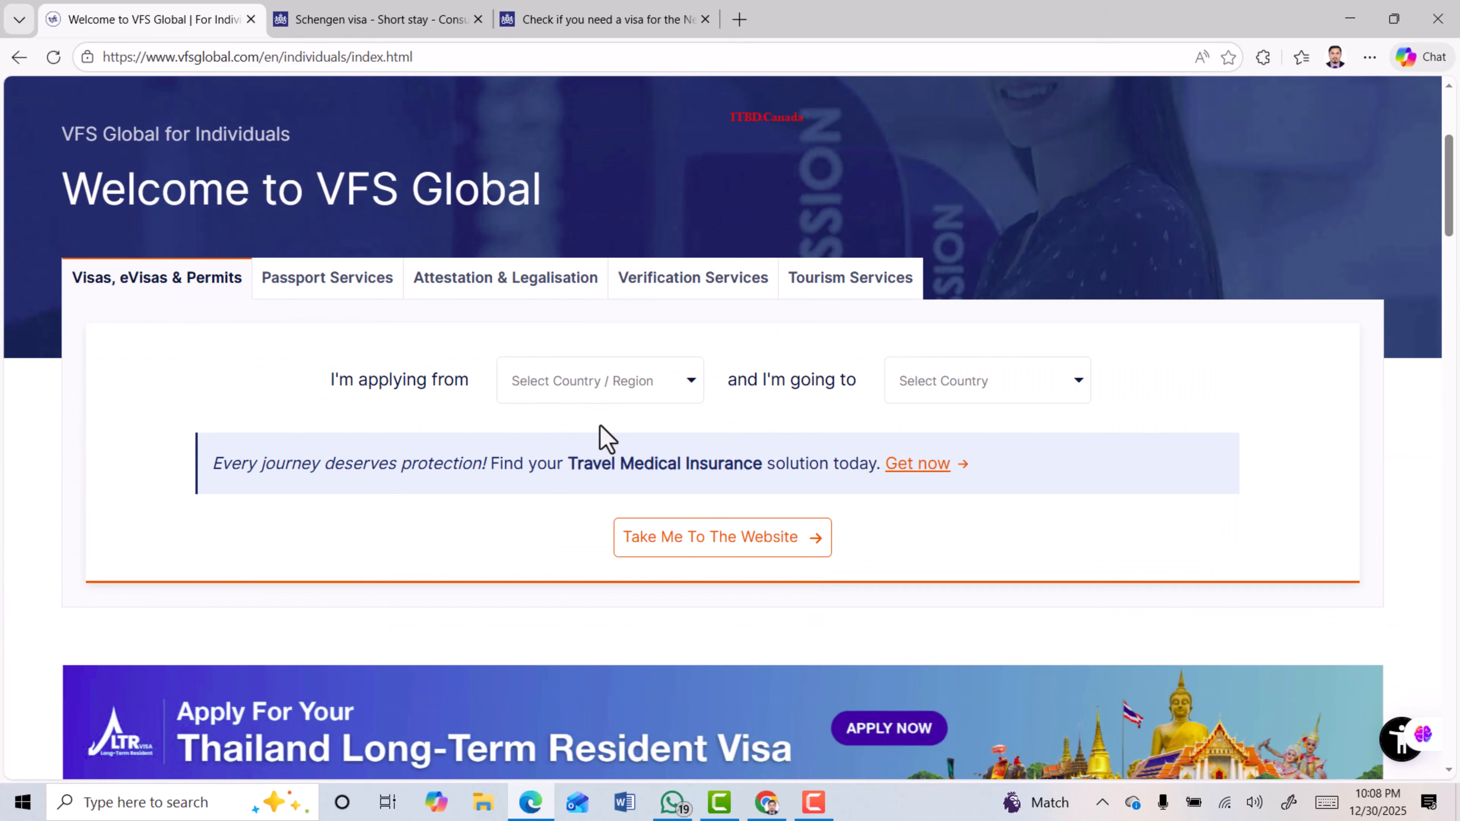
Choose Bangladesh as the country of application and The Netherlands as the destination, and go to that visa website
{"action": "left_click_drag", "start_coordinate": [330, 381], "coordinate": [467, 381]}
{"action": "left_click", "coordinate": [577, 390]}
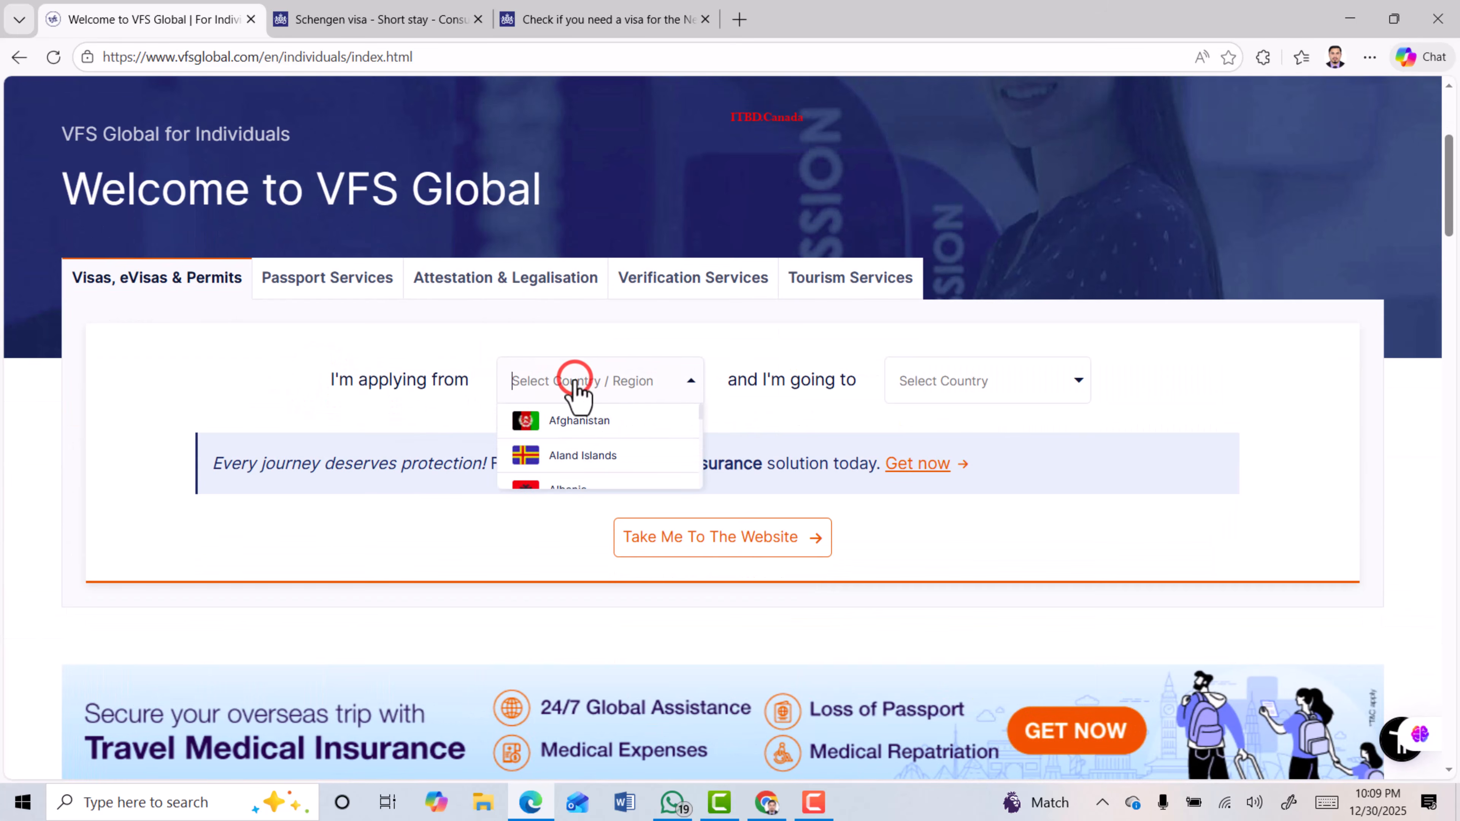
{"action": "type", "text": "bang"}
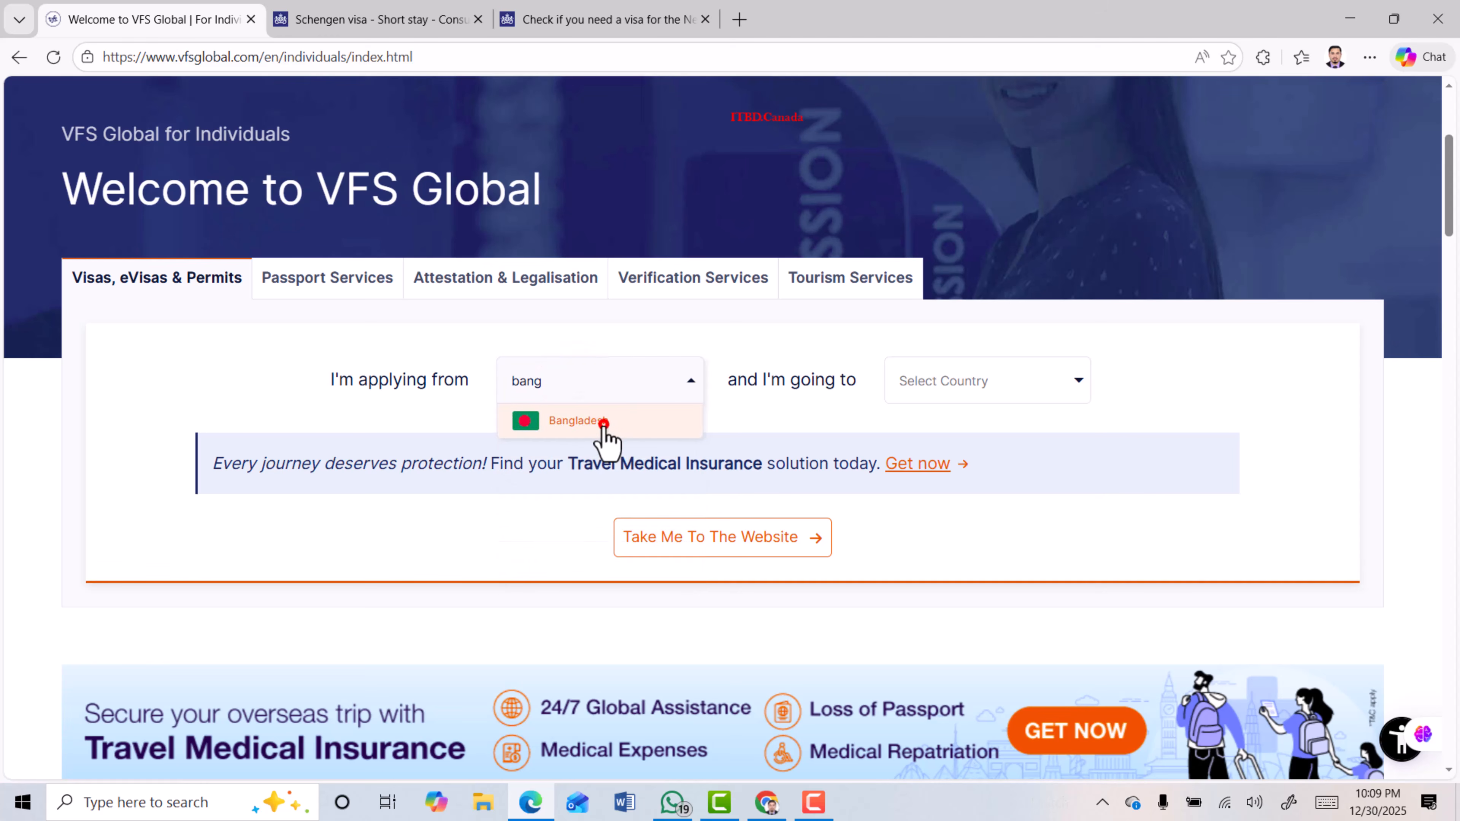
{"action": "left_click", "coordinate": [597, 422]}
{"action": "left_click", "coordinate": [963, 384]}
{"action": "type", "text": "nath"}
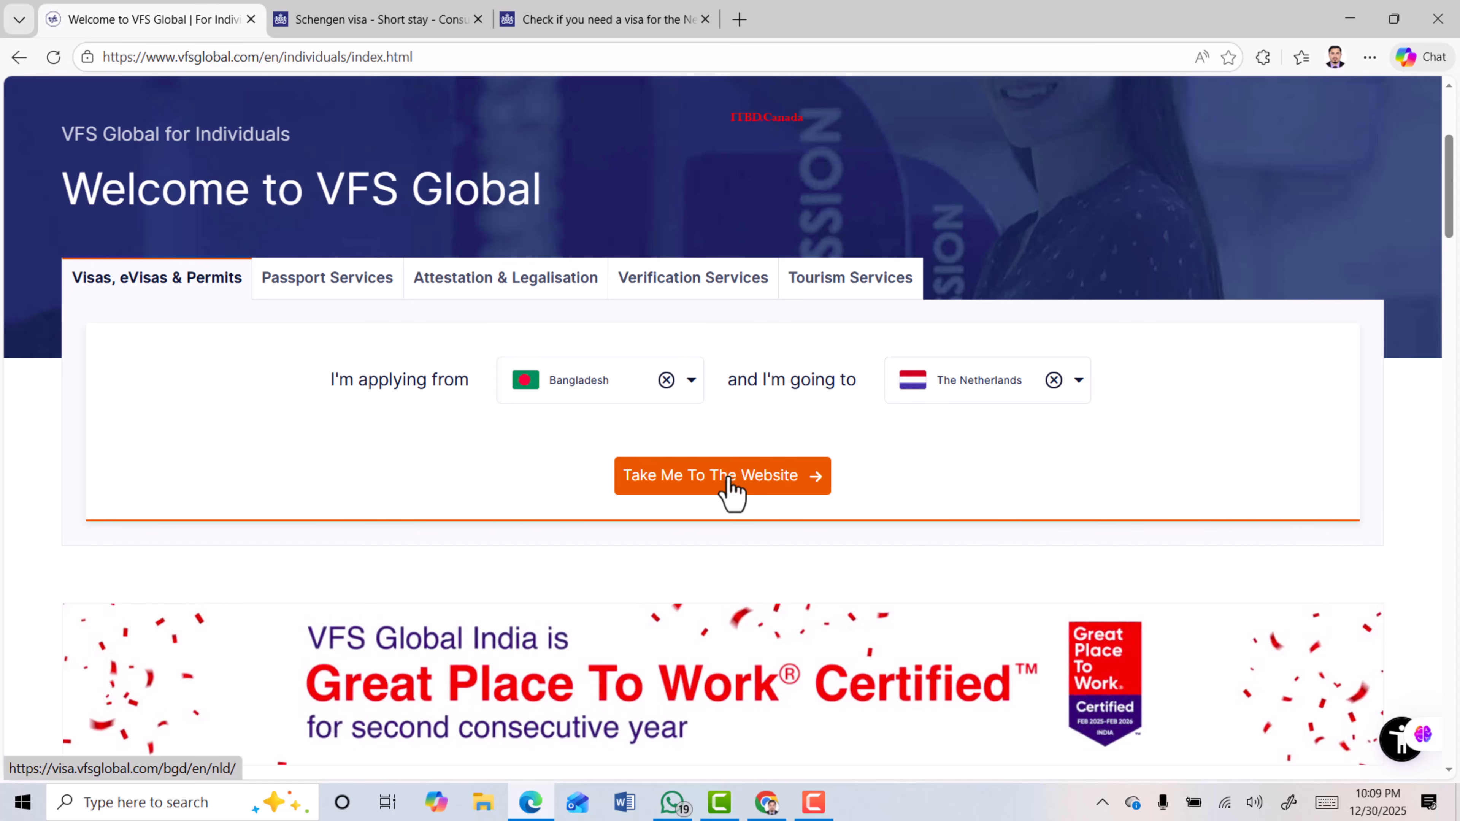
{"action": "left_click", "coordinate": [728, 480]}
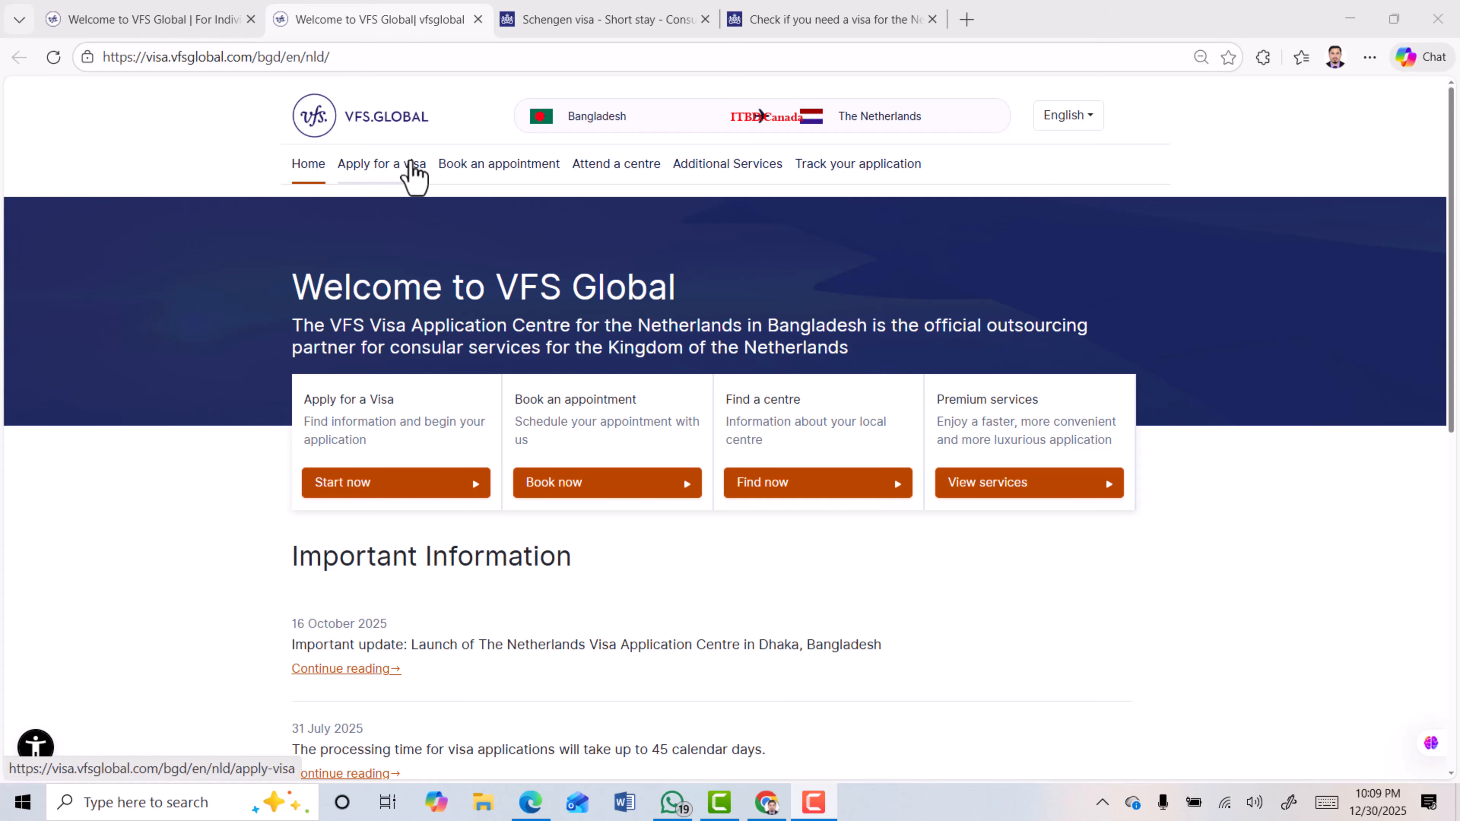
Expand the Identify visa type stage of the visa application guide and open its visa category page
{"action": "left_click", "coordinate": [402, 167]}
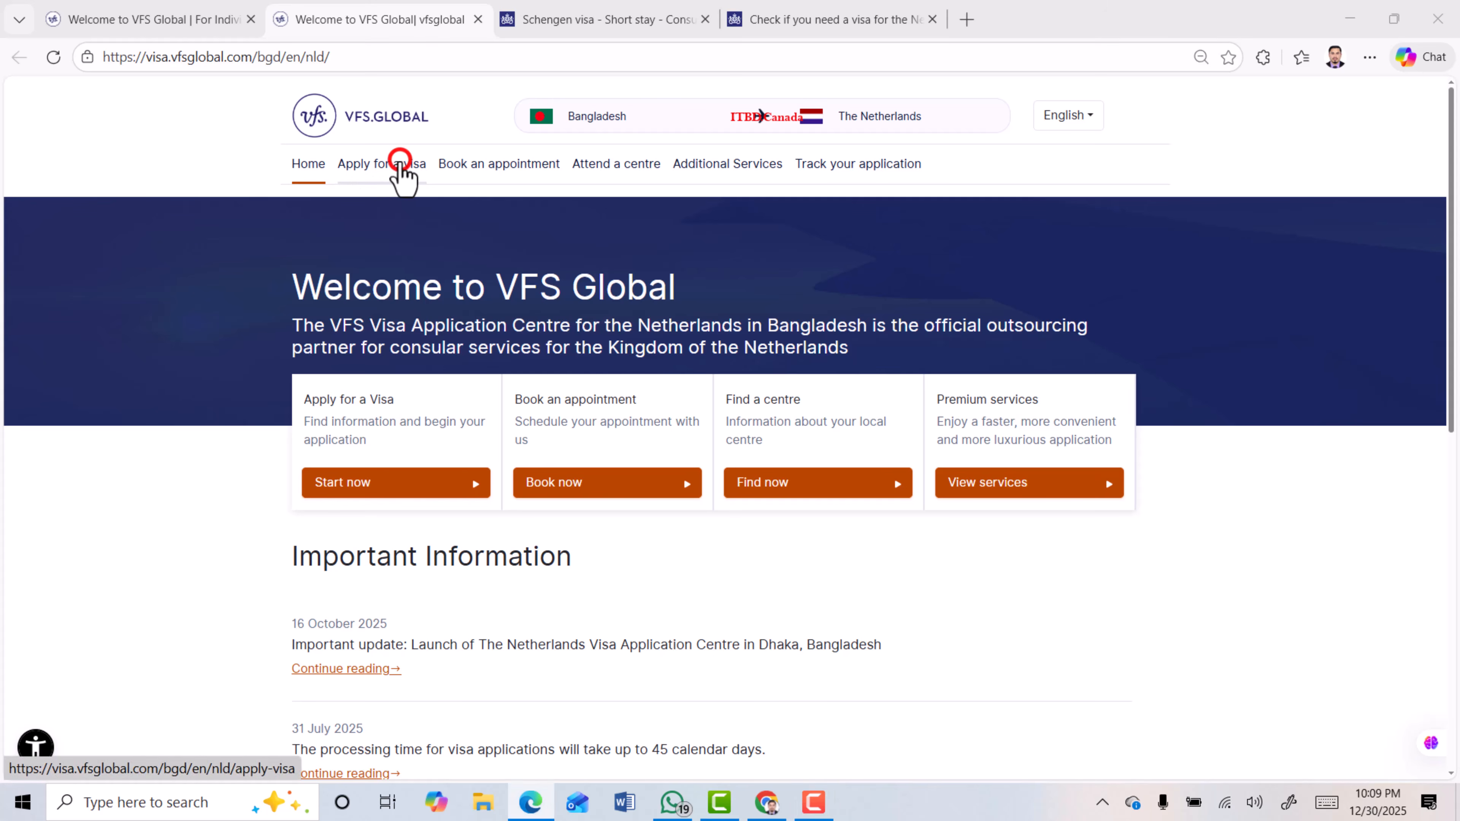
{"action": "left_click_drag", "start_coordinate": [276, 502], "coordinate": [566, 510]}
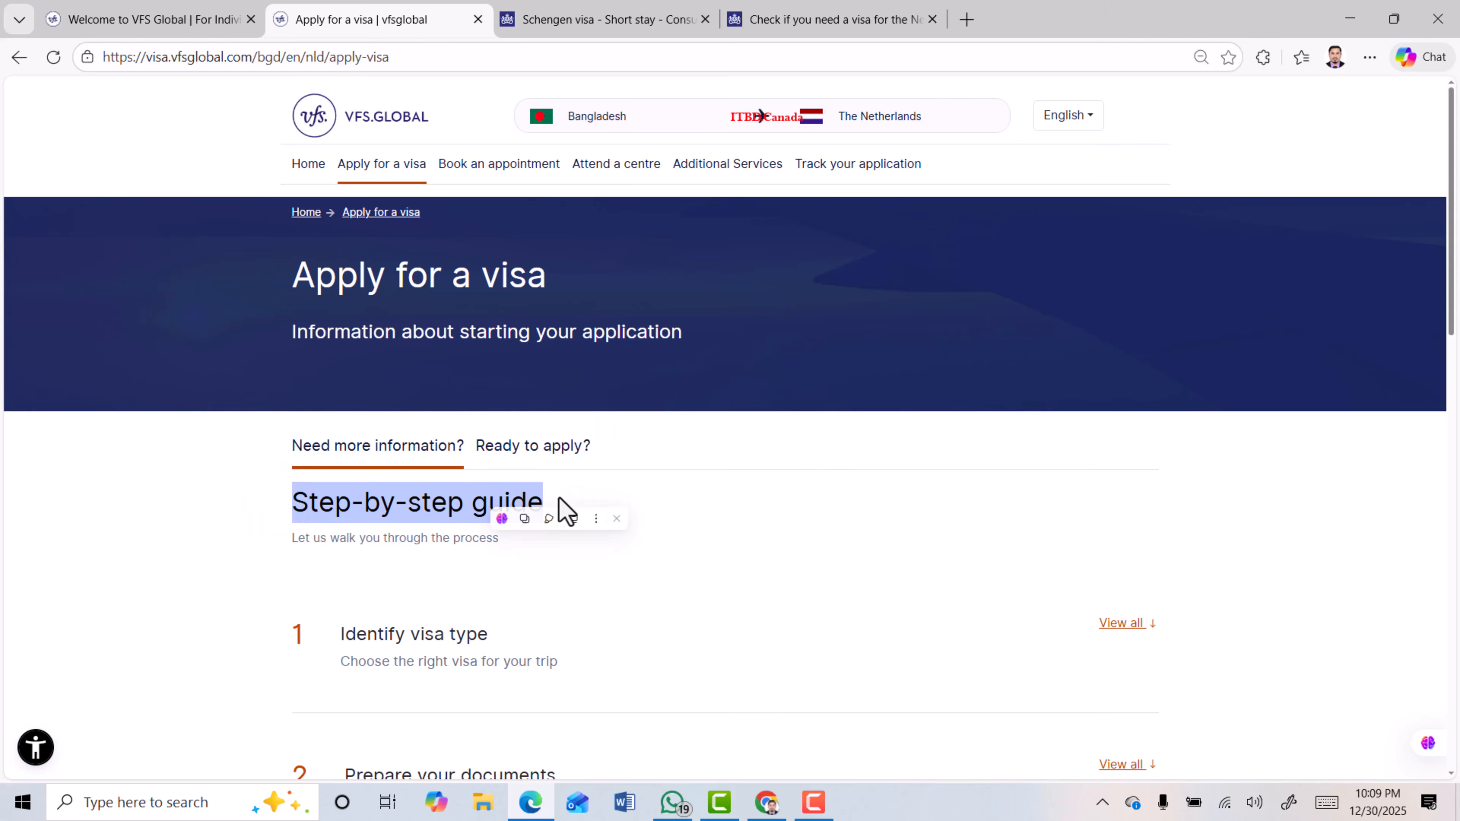
{"action": "scroll", "coordinate": [339, 355], "scroll_direction": "down", "scroll_amount": 5}
{"action": "left_click_drag", "start_coordinate": [341, 301], "coordinate": [609, 306]}
{"action": "left_click", "coordinate": [1129, 286]}
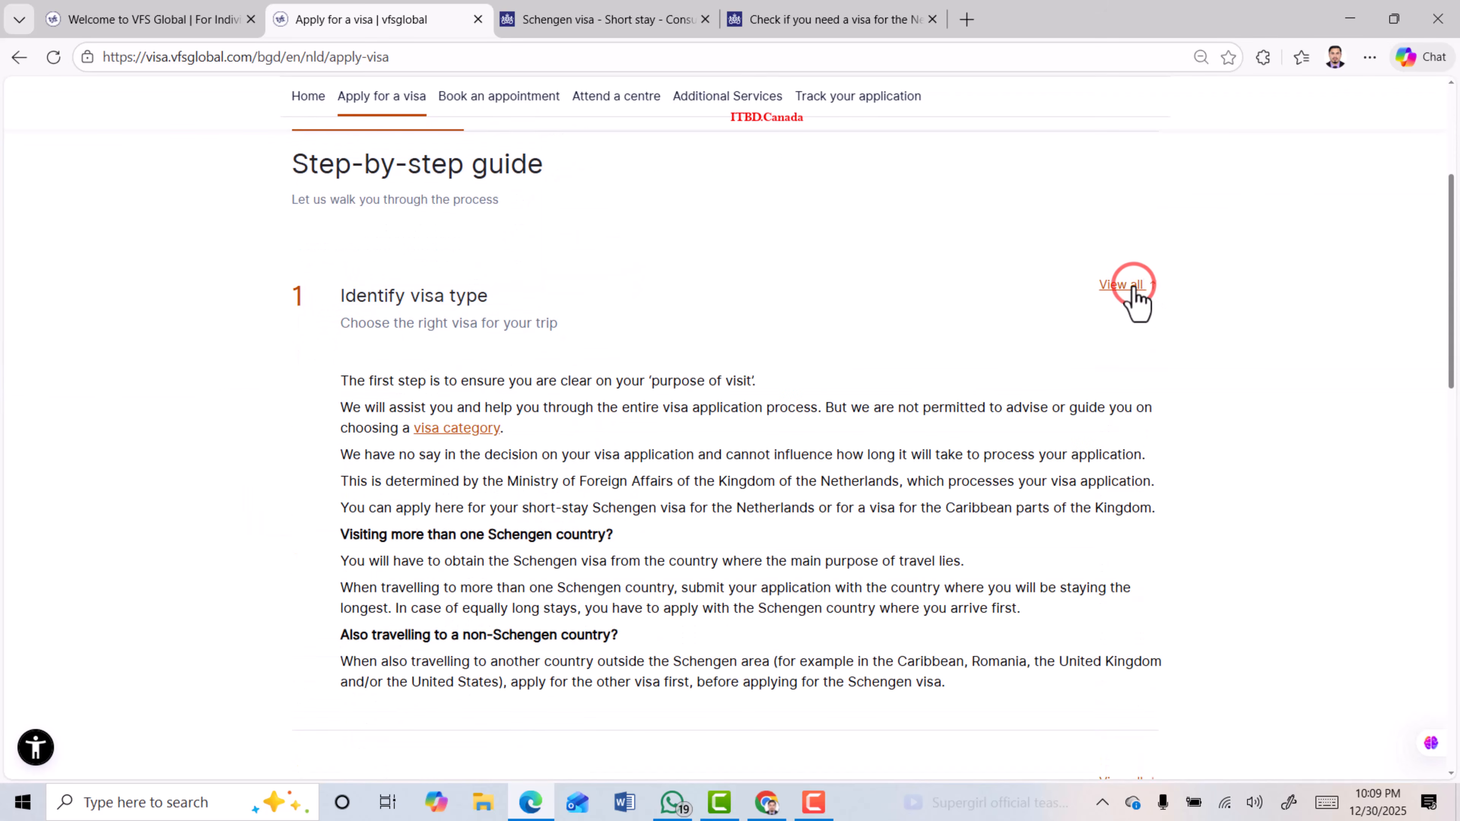
{"action": "left_click", "coordinate": [457, 429]}
Select Tourist as the visa type and view the Tourist Visa overview
{"action": "left_click_drag", "start_coordinate": [287, 506], "coordinate": [482, 513]}
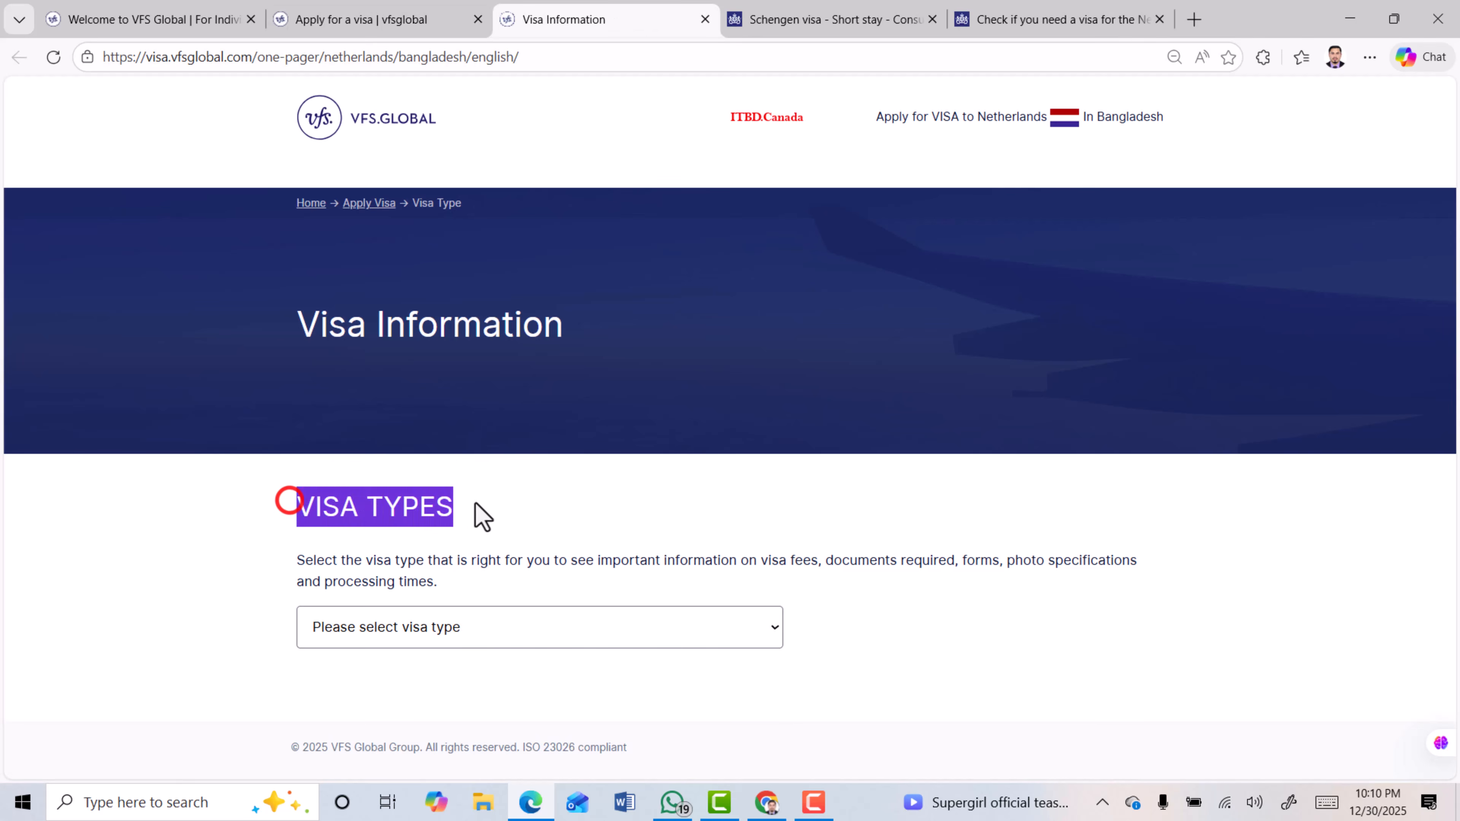
{"action": "left_click", "coordinate": [610, 643]}
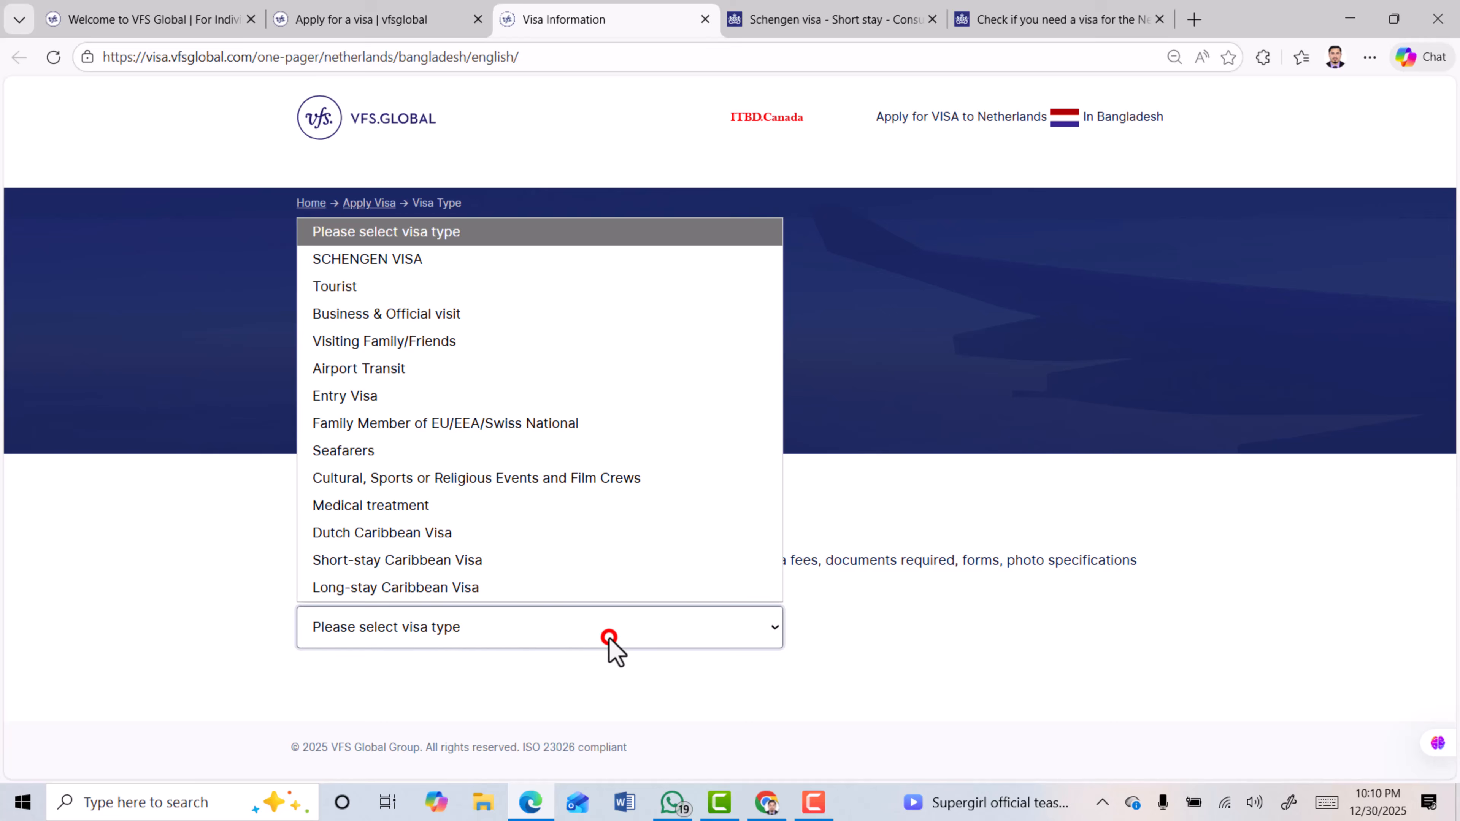
{"action": "left_click", "coordinate": [434, 282]}
{"action": "scroll", "coordinate": [481, 422], "scroll_direction": "down", "scroll_amount": 5}
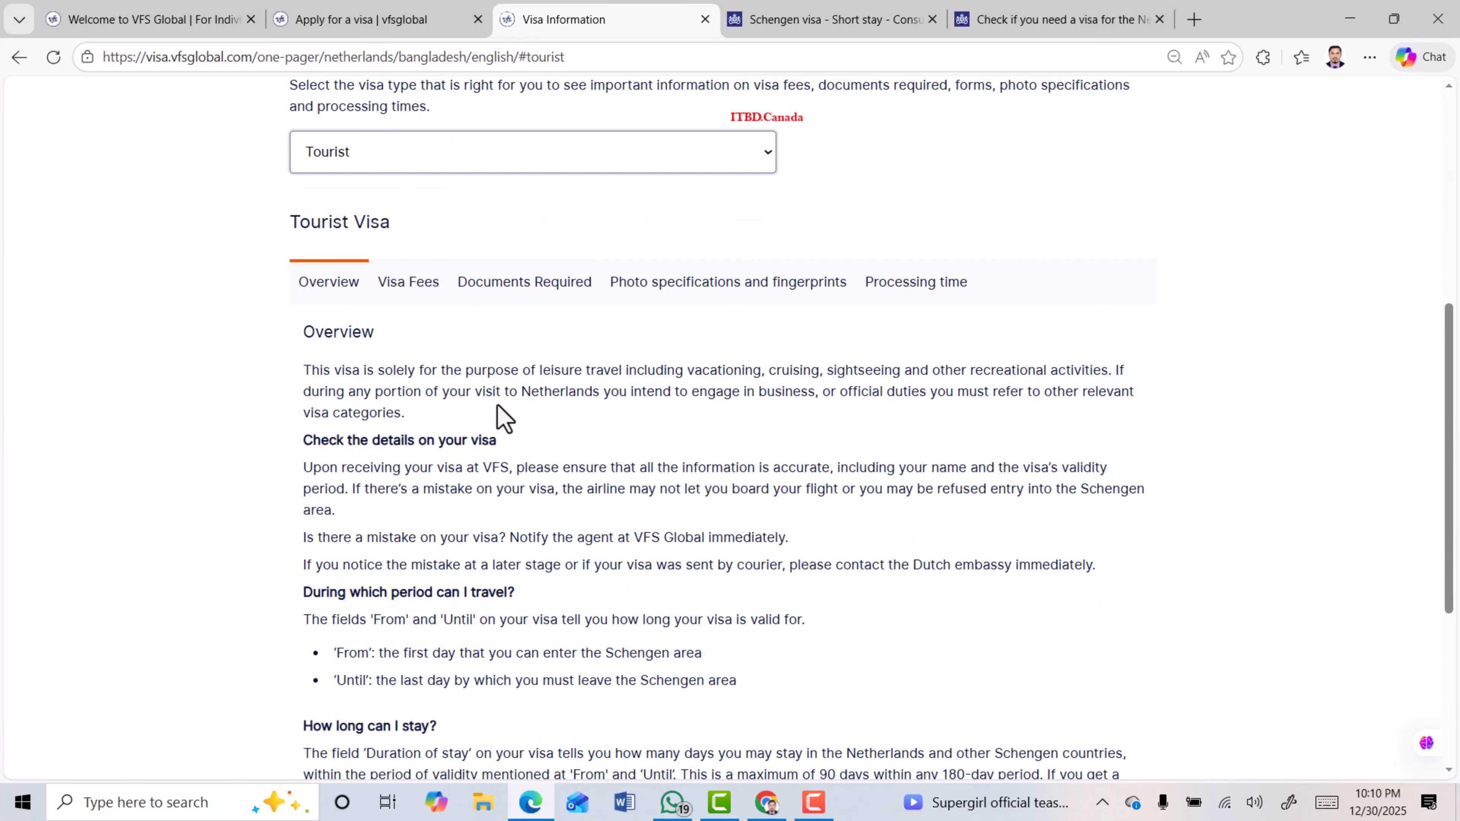
{"action": "left_click_drag", "start_coordinate": [290, 224], "coordinate": [407, 238]}
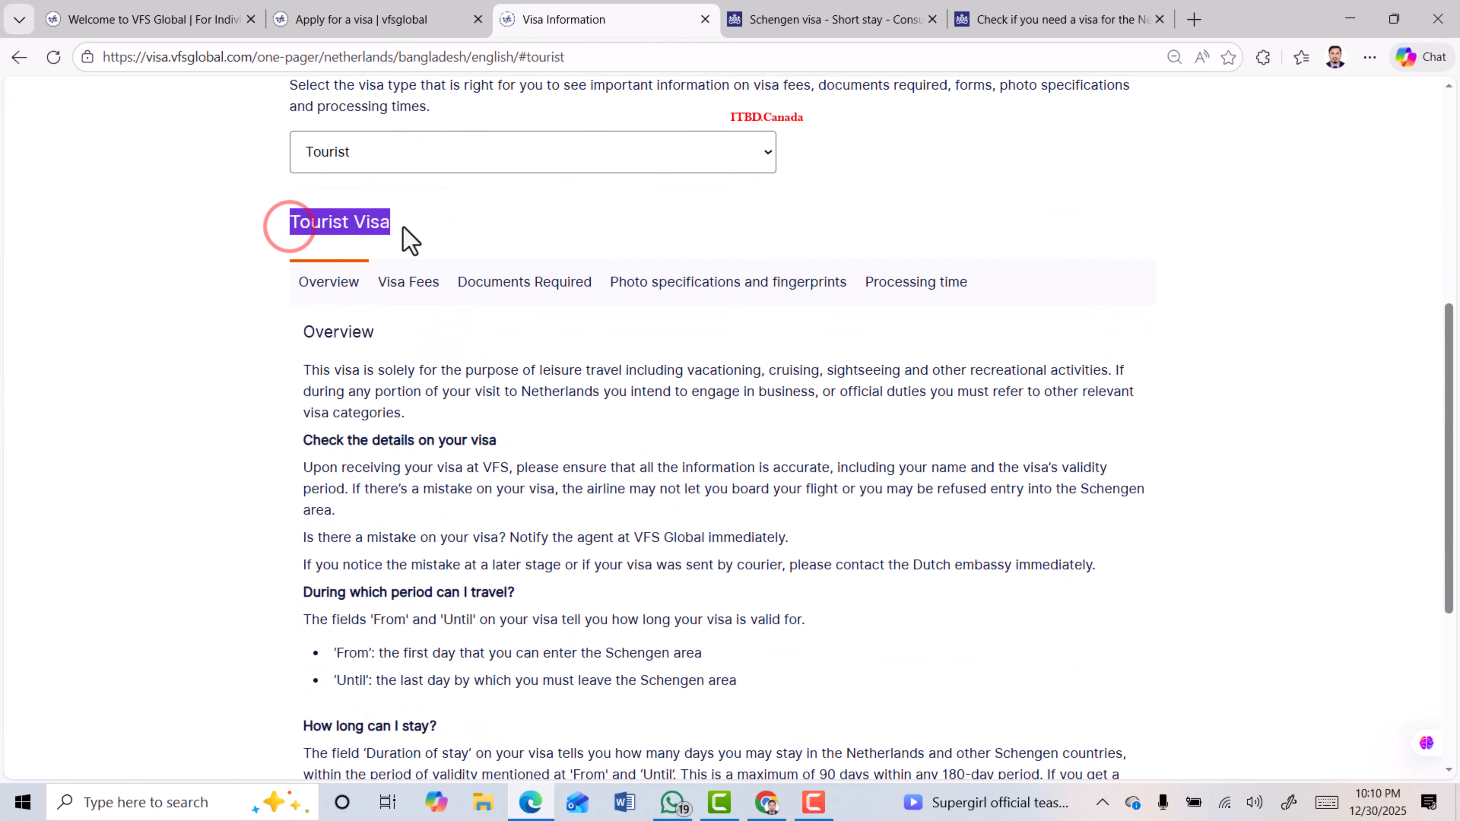
{"action": "left_click", "coordinate": [417, 355]}
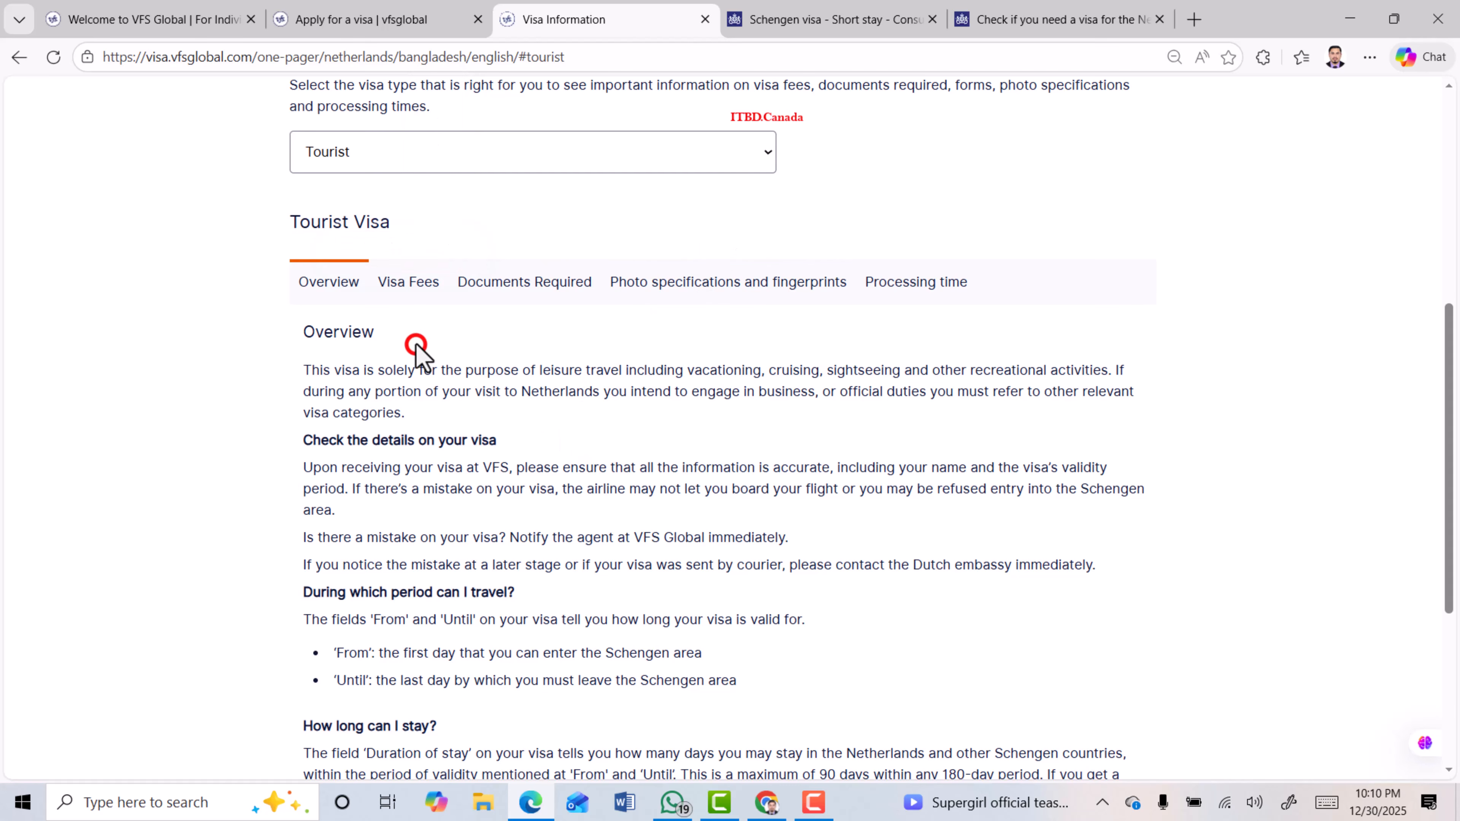
Review the Tourist Visa's fees, required documents, photo and fingerprint specifications, and processing time
{"action": "left_click", "coordinate": [415, 284]}
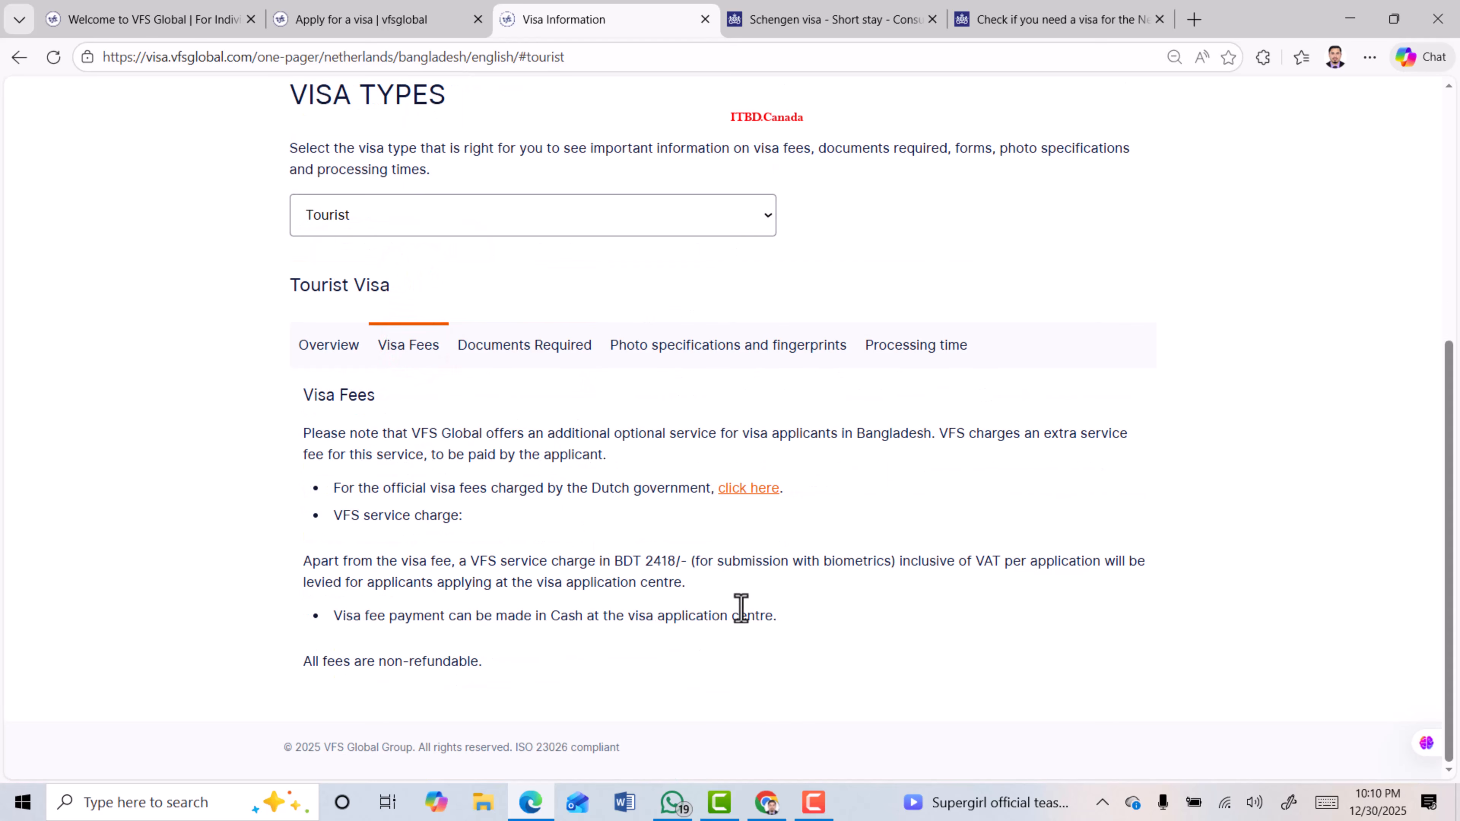
{"action": "left_click", "coordinate": [512, 348]}
{"action": "left_click", "coordinate": [506, 352]}
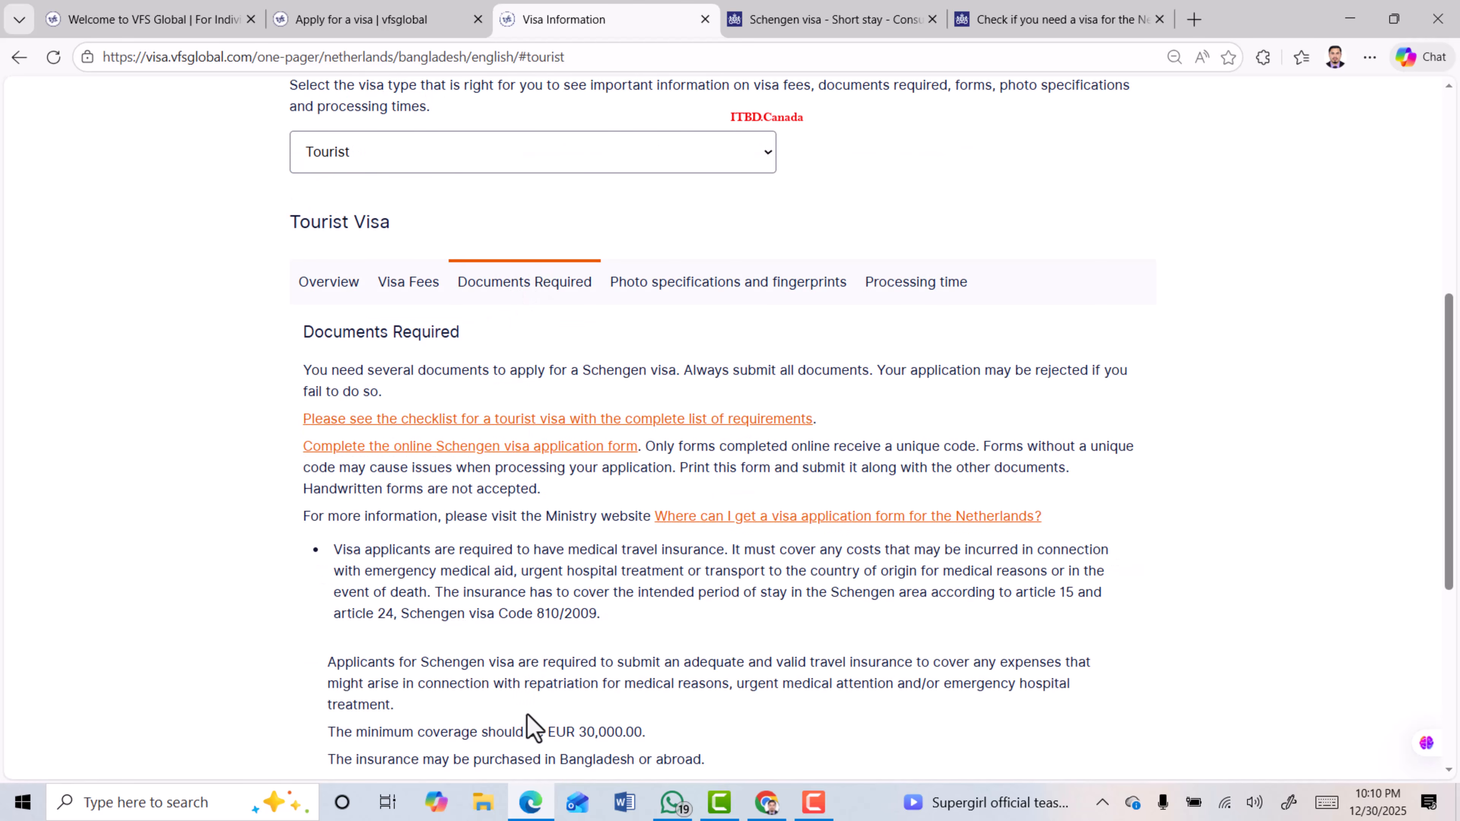
{"action": "left_click", "coordinate": [650, 287]}
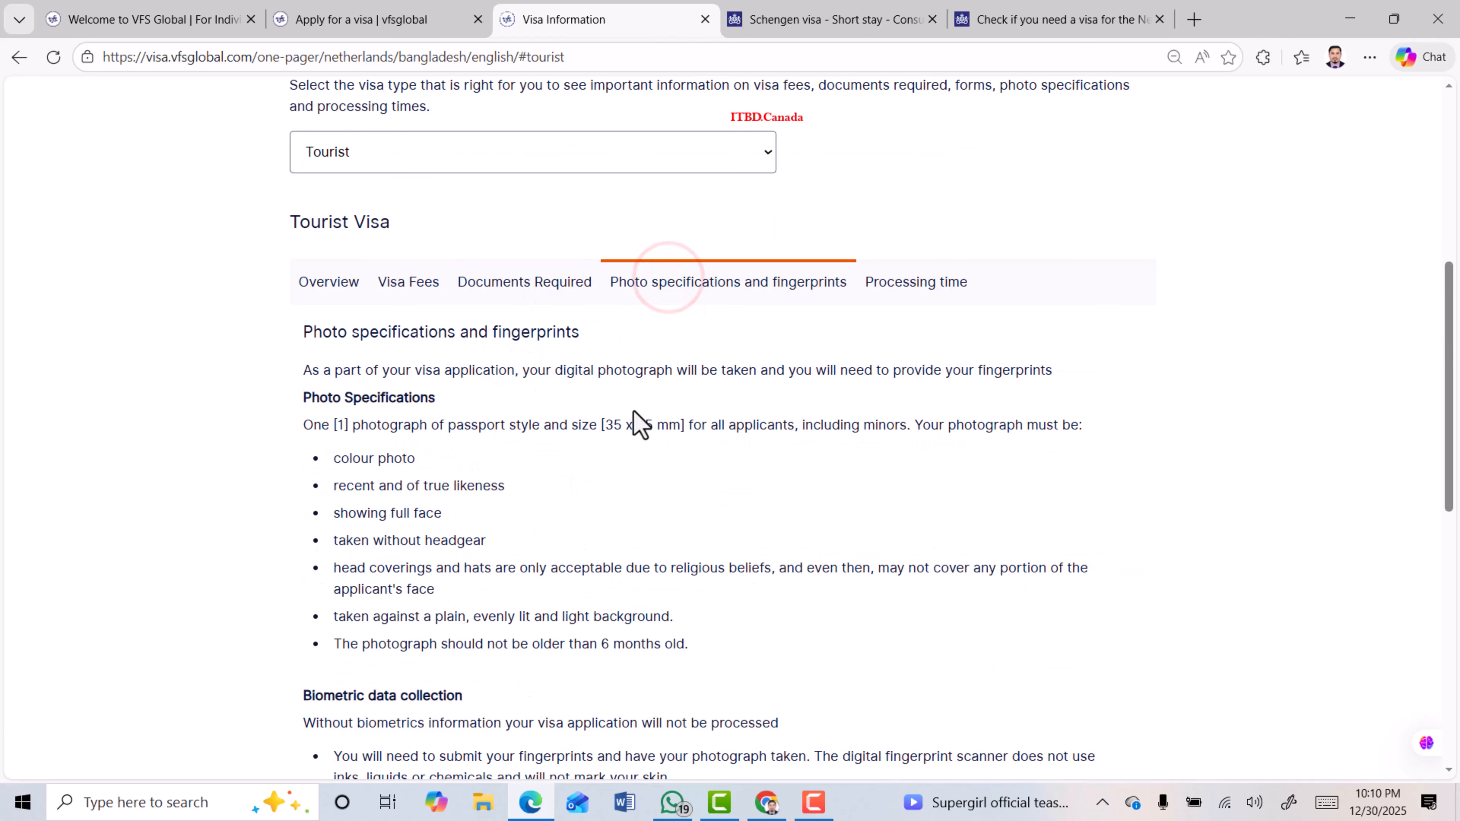
{"action": "left_click", "coordinate": [904, 281]}
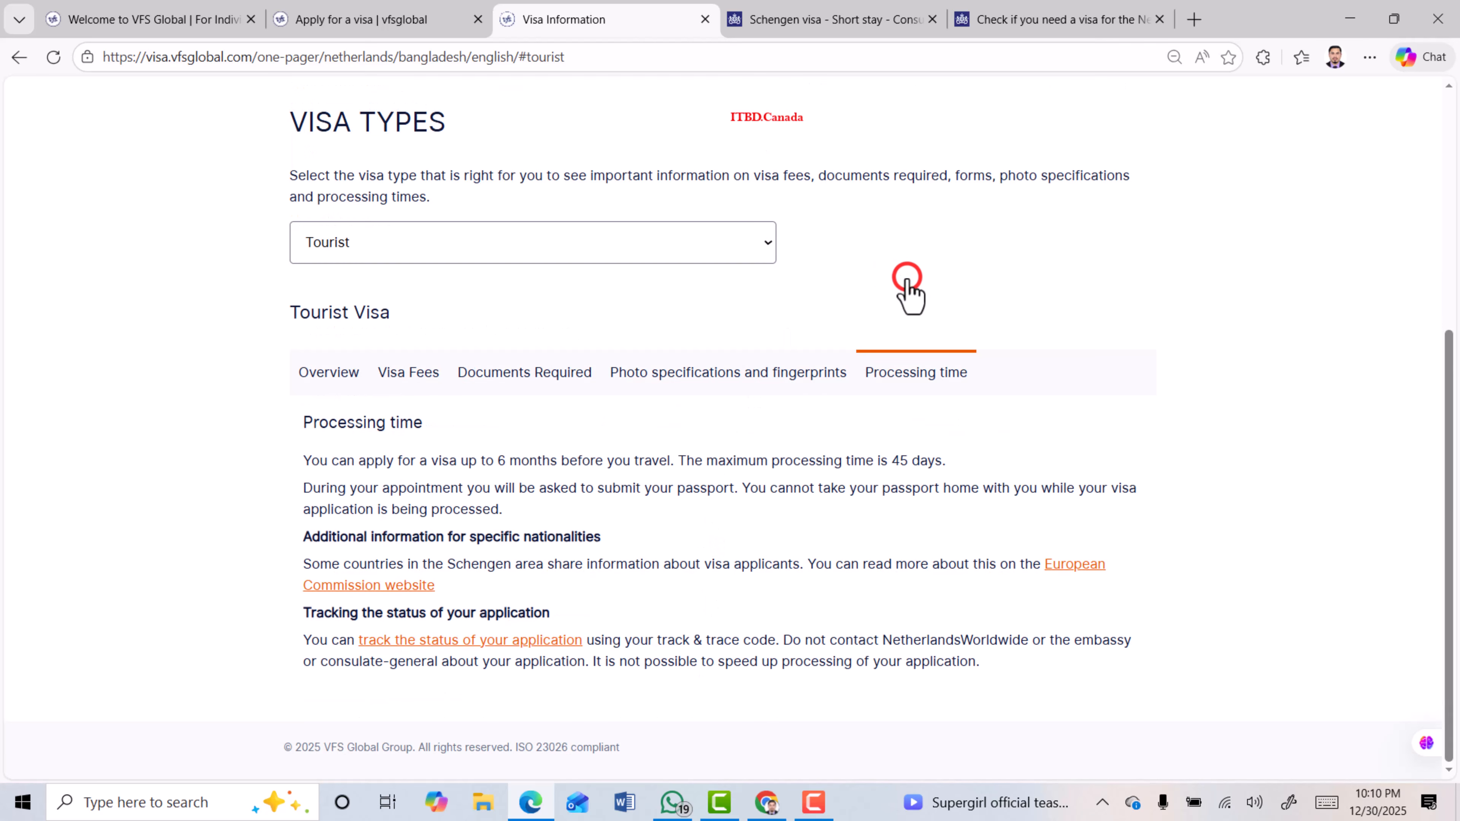
Open the complete tourist visa requirements checklist from the Documents Required information in a new browser tab and switch to it
{"action": "left_click", "coordinate": [521, 371]}
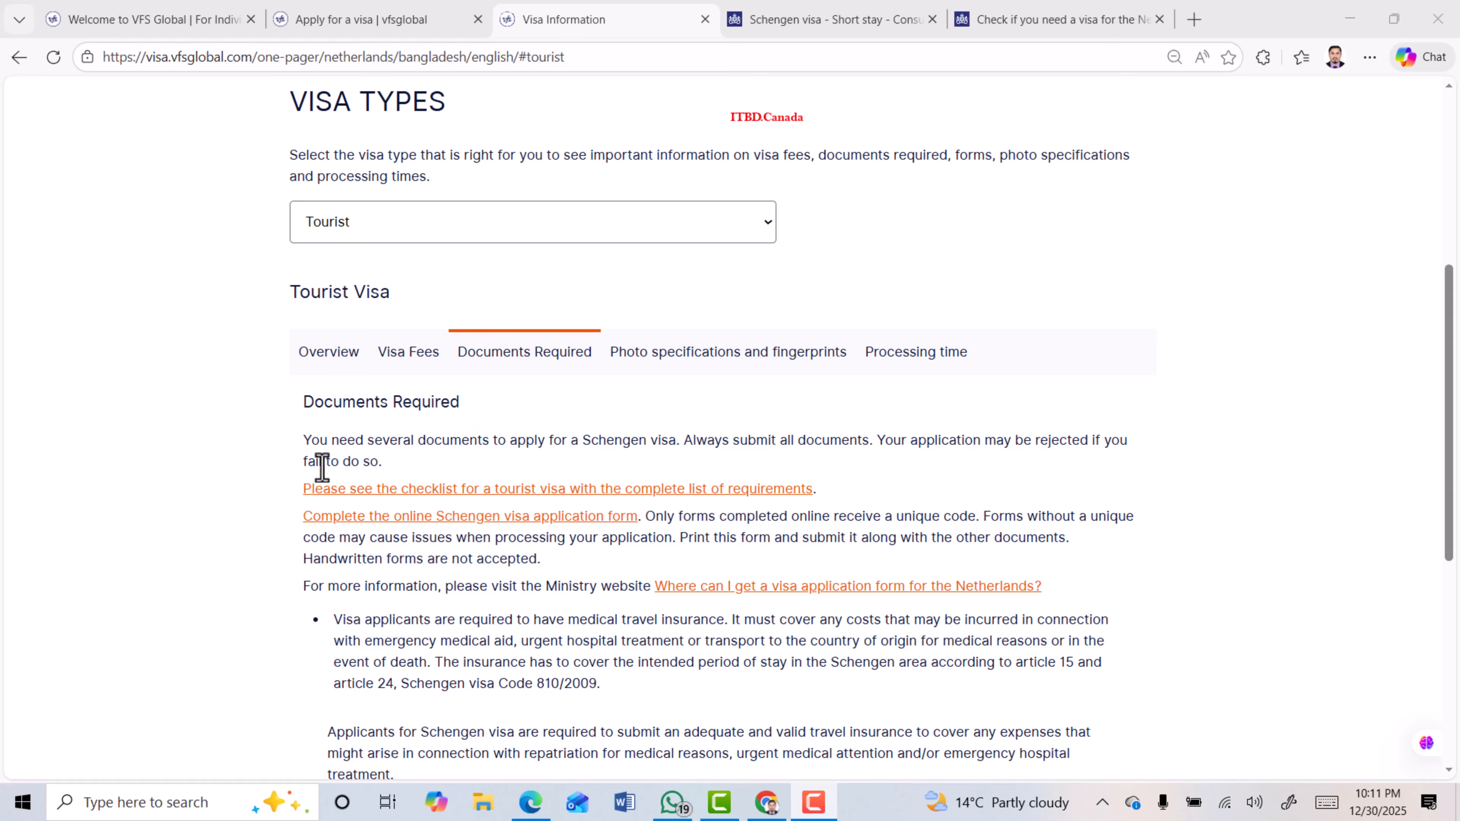
{"action": "right_click", "coordinate": [486, 493]}
{"action": "left_click", "coordinate": [581, 204]}
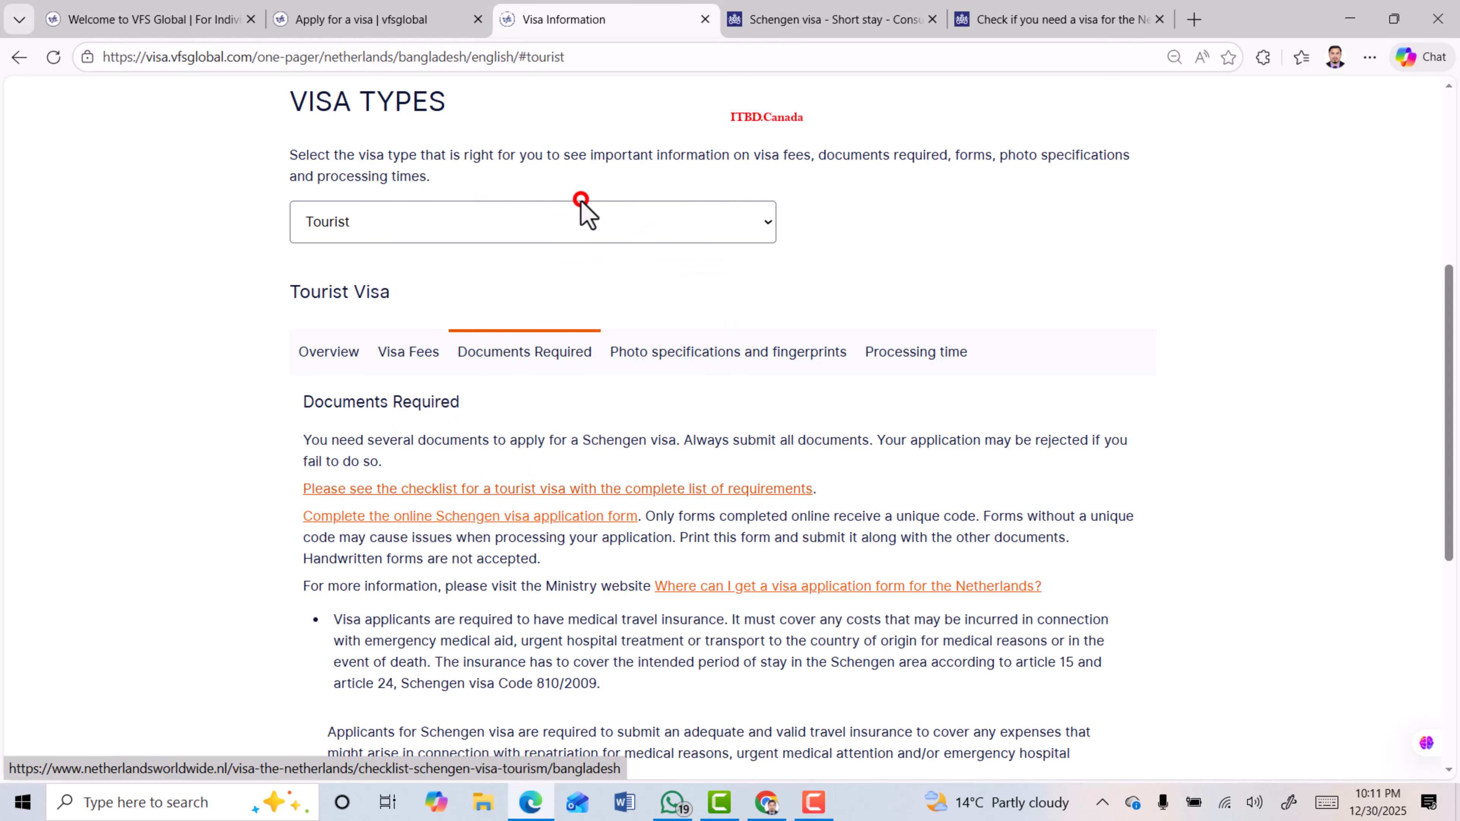
{"action": "left_click", "coordinate": [757, 19]}
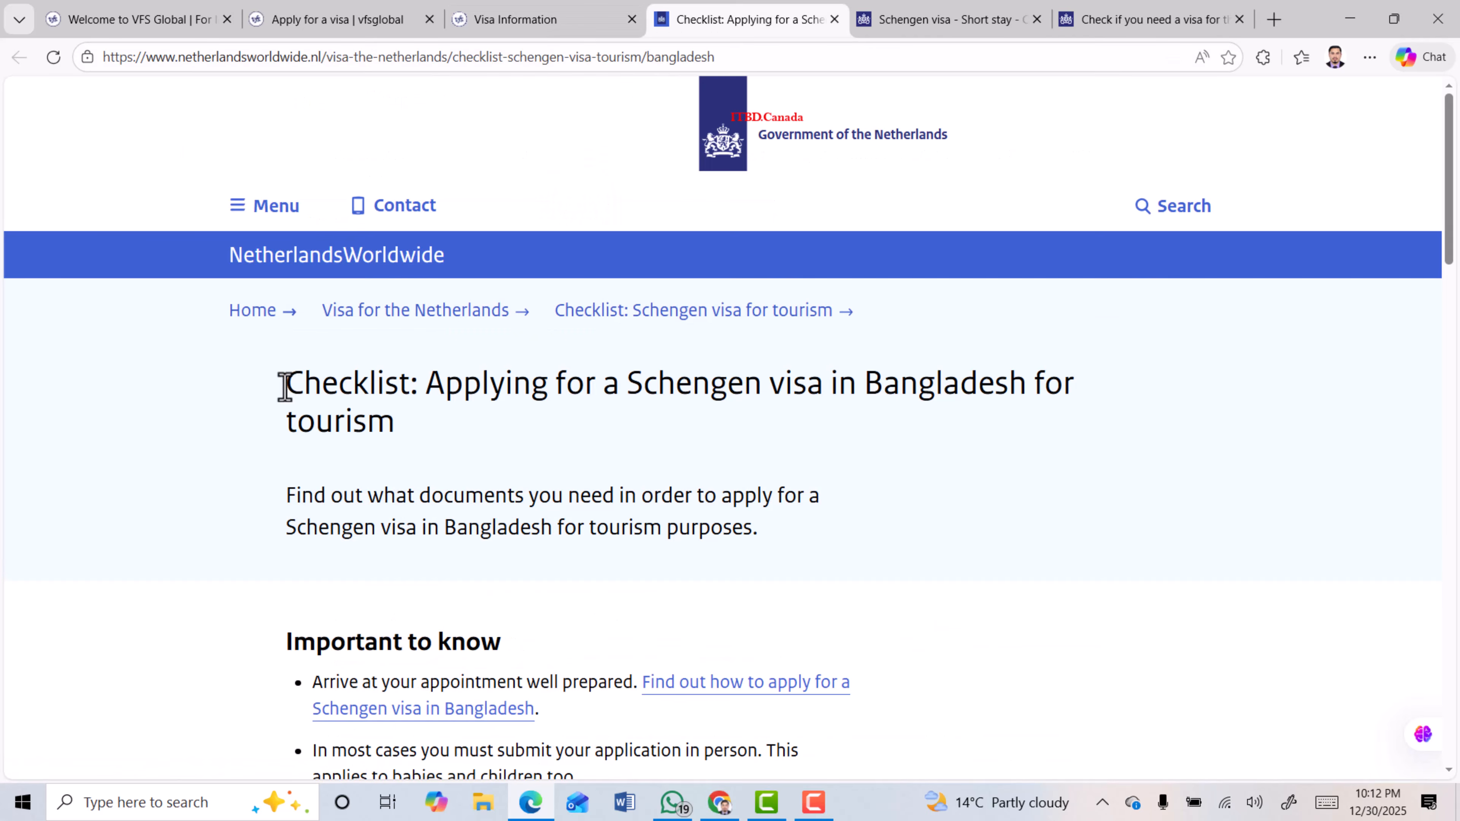
Expand and read the Application form requirements under Personal documents in the Schengen tourism checklist
{"action": "left_click_drag", "start_coordinate": [283, 383], "coordinate": [430, 434]}
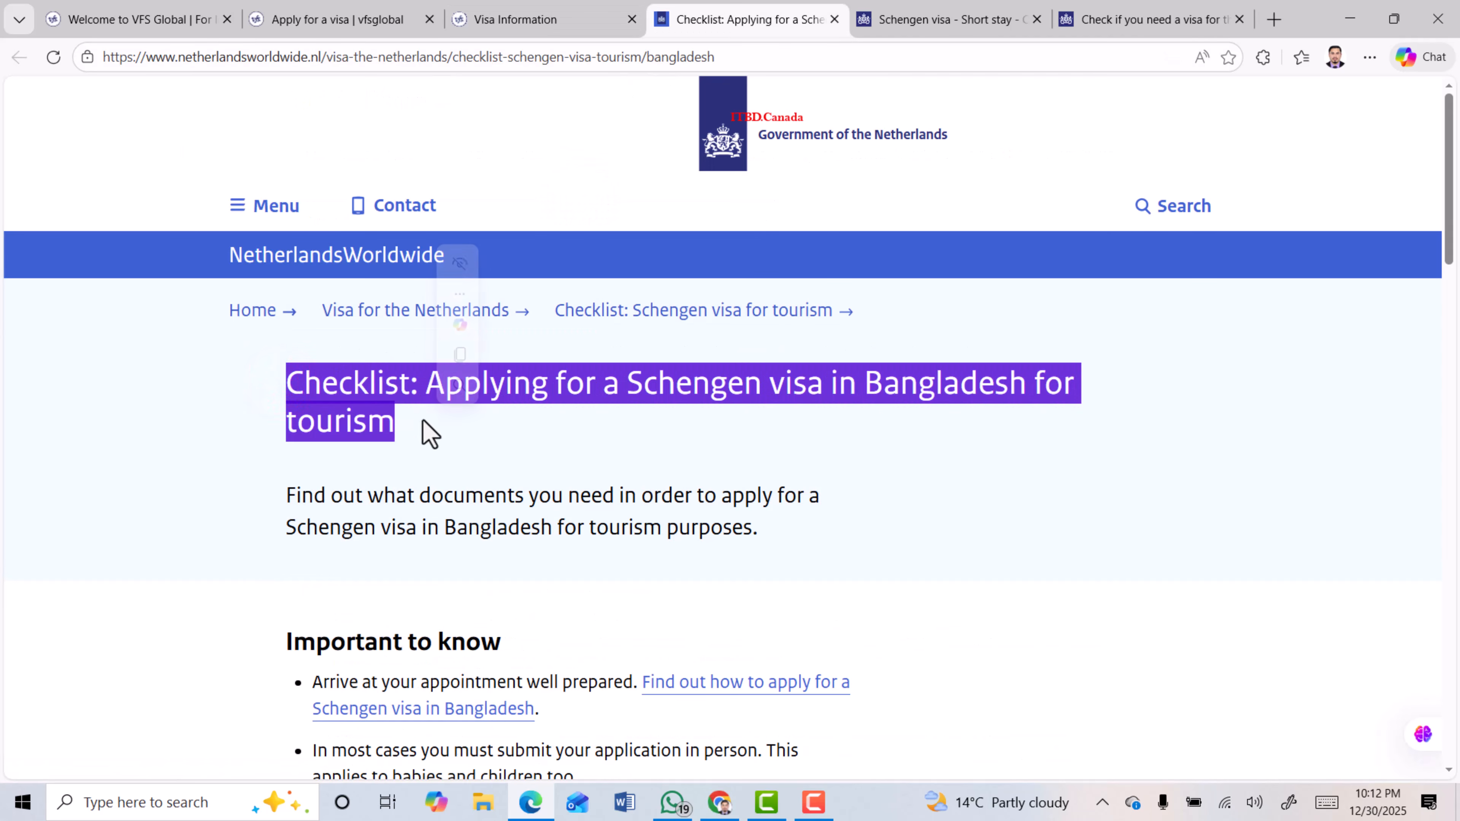
{"action": "left_click", "coordinate": [760, 382]}
{"action": "scroll", "coordinate": [759, 379], "scroll_direction": "down", "scroll_amount": 10}
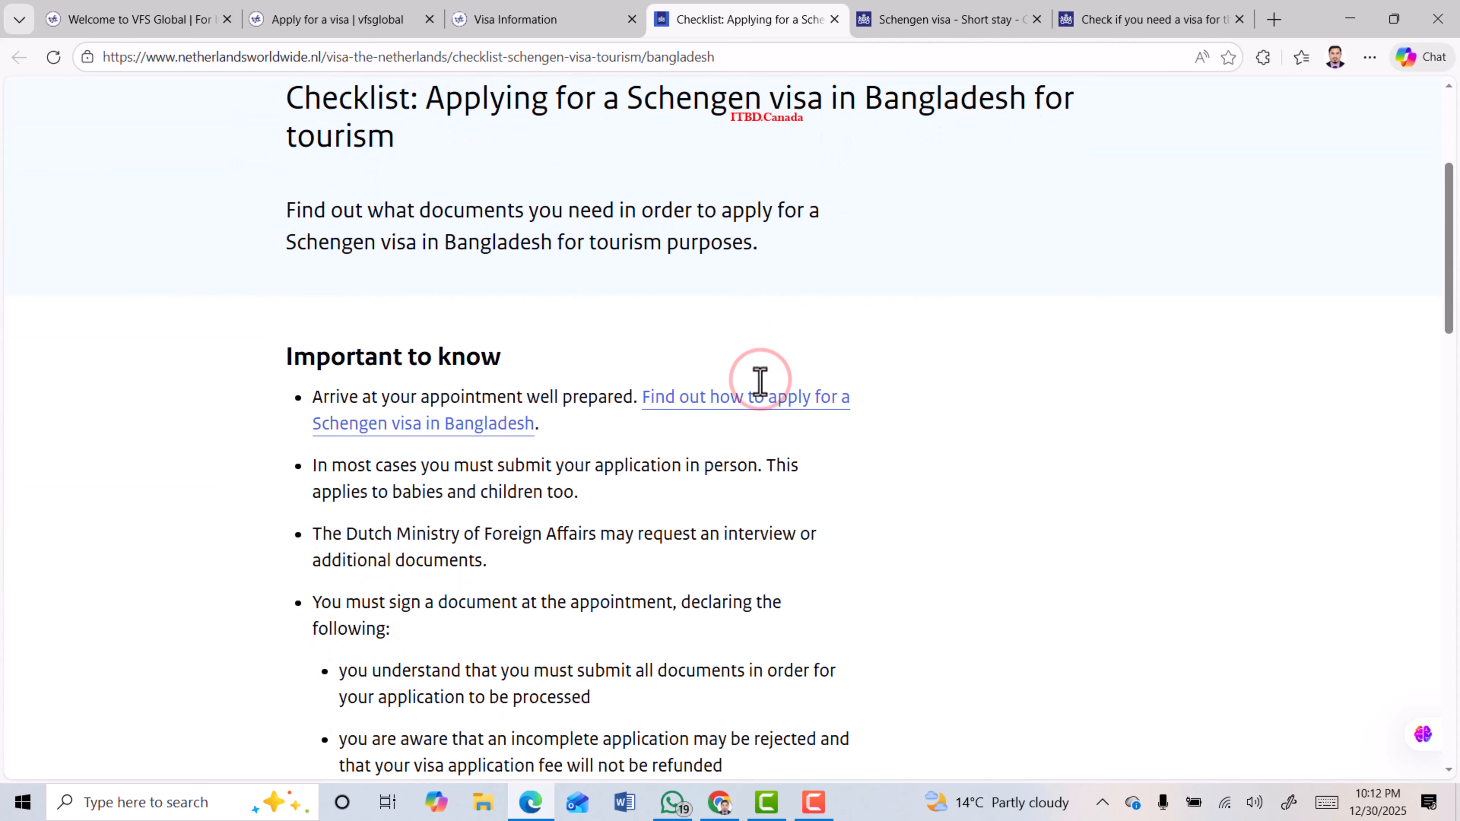
{"action": "left_click_drag", "start_coordinate": [252, 280], "coordinate": [531, 293]}
{"action": "left_click", "coordinate": [373, 348]}
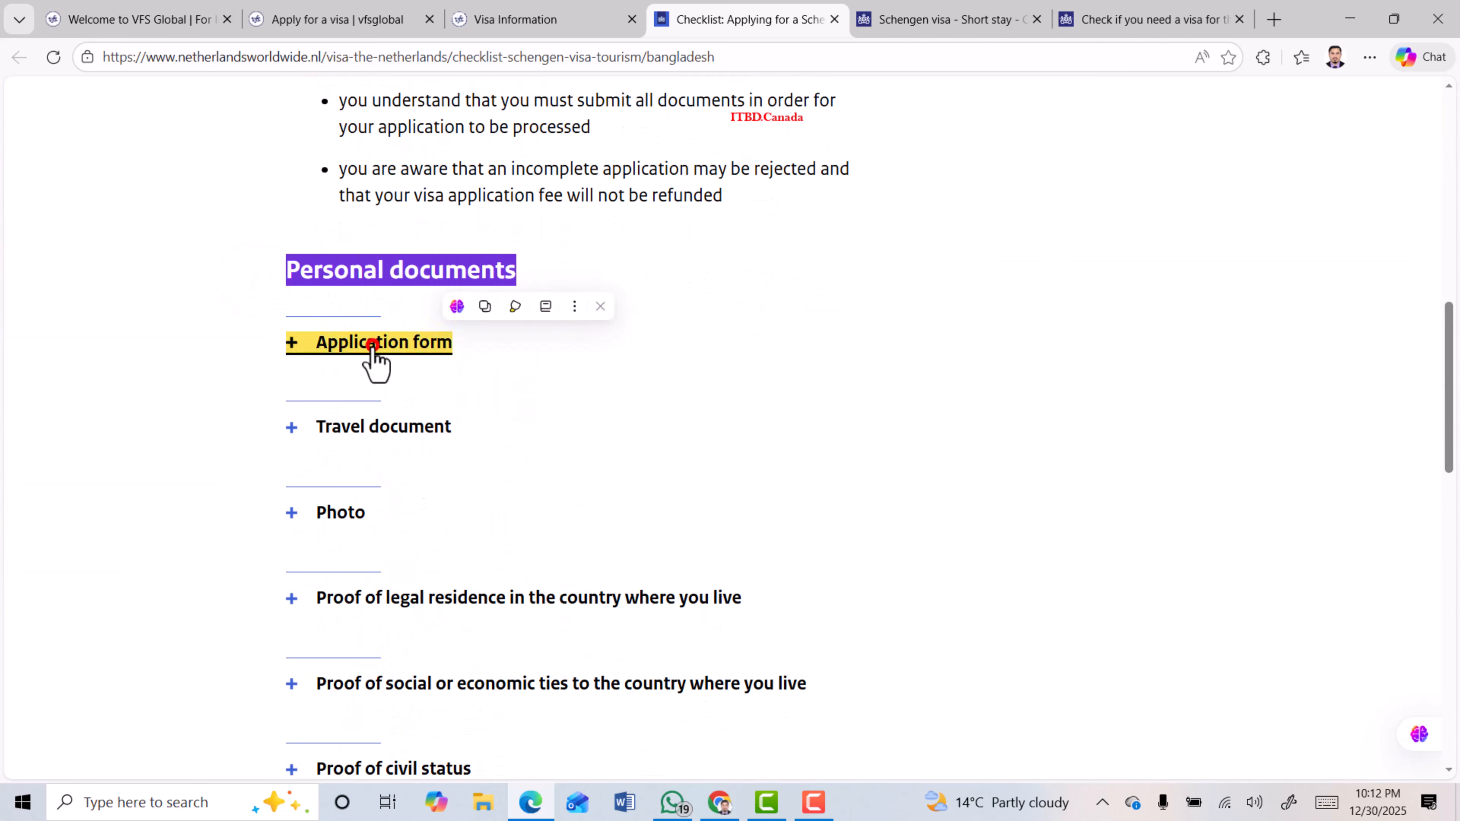
{"action": "scroll", "coordinate": [562, 383], "scroll_direction": "down", "scroll_amount": 2}
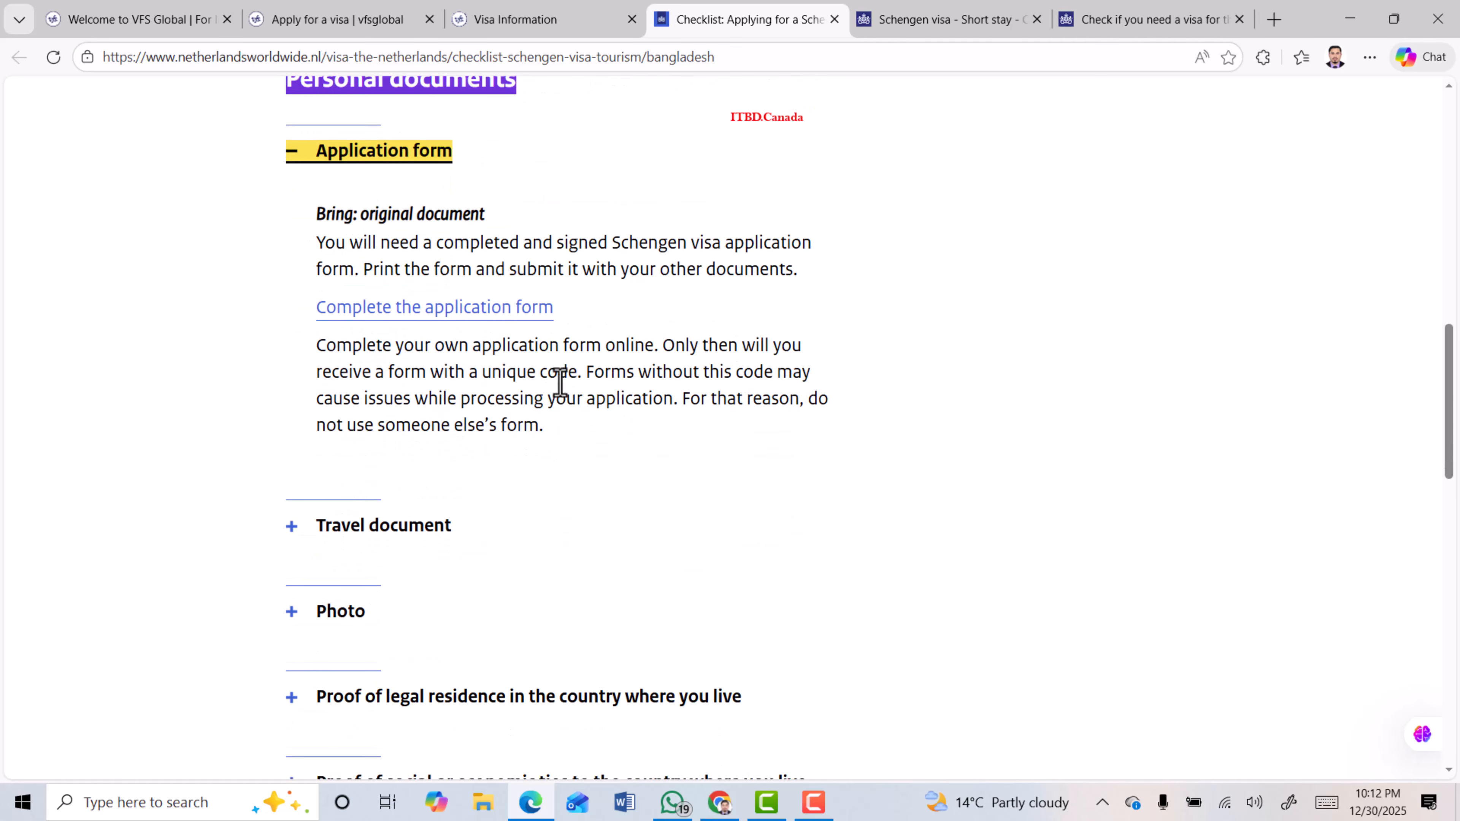
{"action": "scroll", "coordinate": [557, 381], "scroll_direction": "down", "scroll_amount": 2}
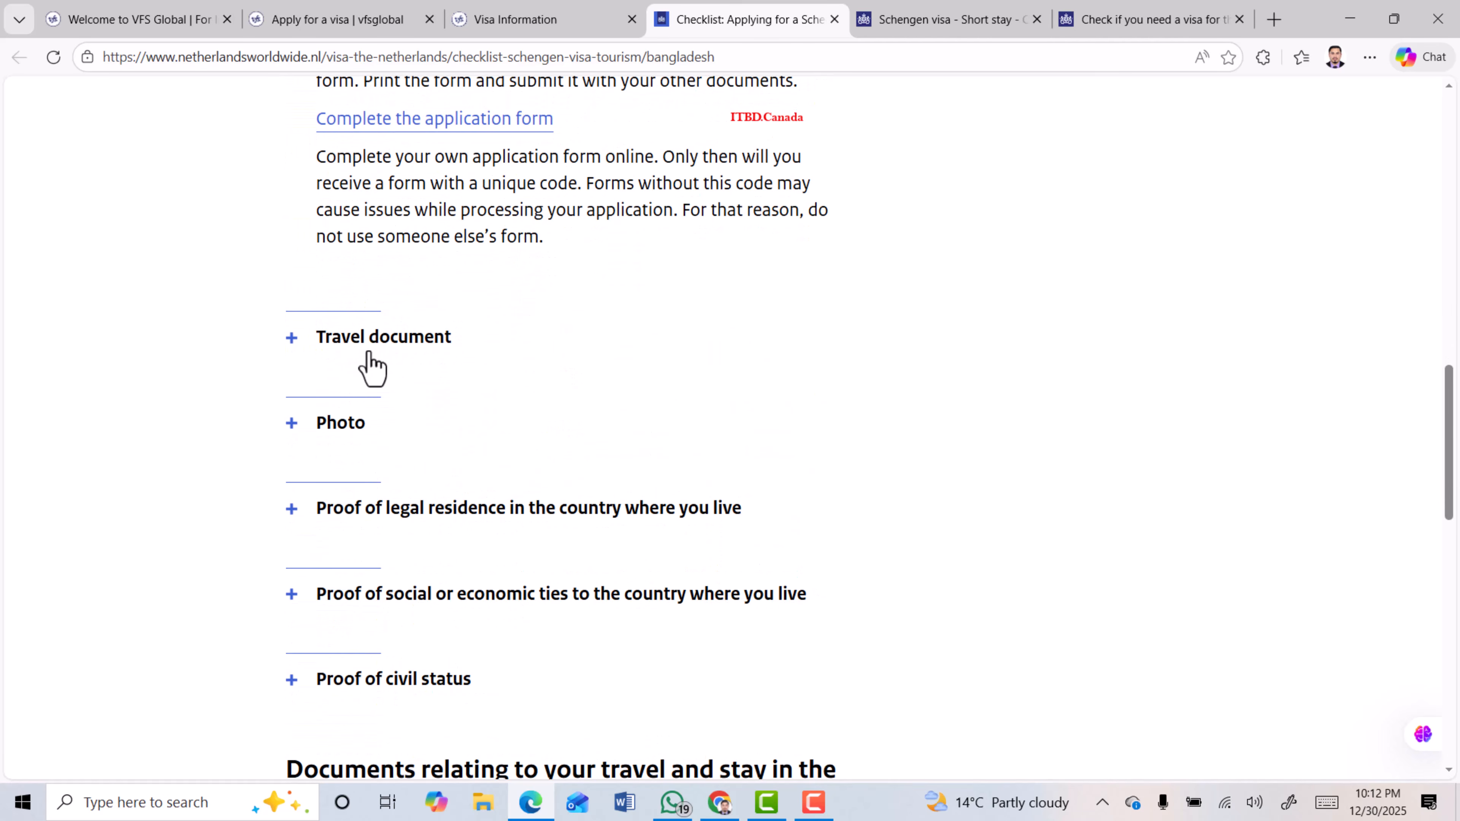
Expand the Travel document, Photo, and Proof of legal residence requirements in the checklist
{"action": "left_click", "coordinate": [373, 340]}
{"action": "scroll", "coordinate": [377, 356], "scroll_direction": "down", "scroll_amount": 4}
{"action": "left_click", "coordinate": [336, 365]}
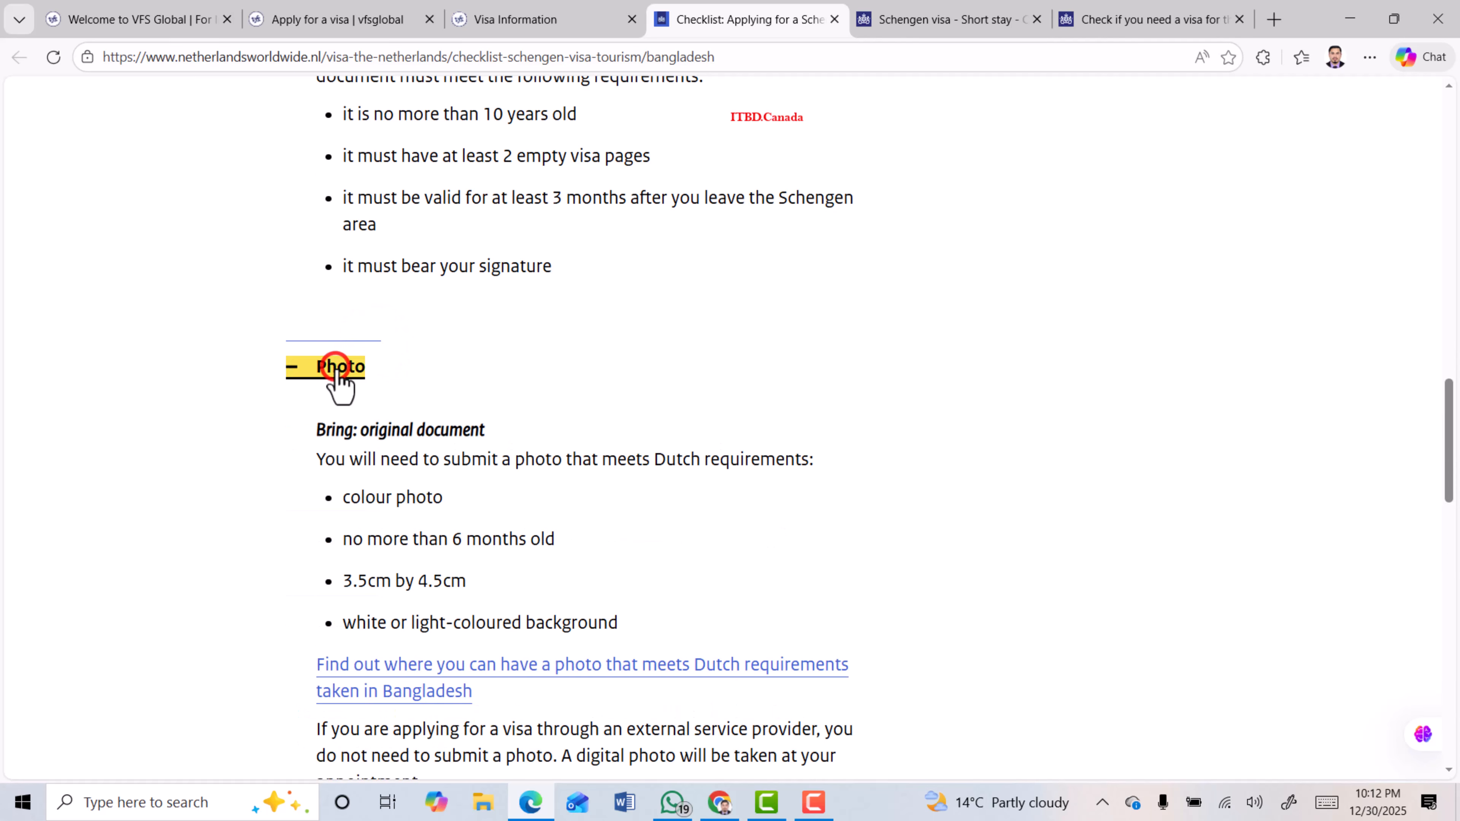
{"action": "scroll", "coordinate": [345, 368], "scroll_direction": "down", "scroll_amount": 3}
{"action": "scroll", "coordinate": [354, 518], "scroll_direction": "down", "scroll_amount": 1}
{"action": "left_click", "coordinate": [401, 505]}
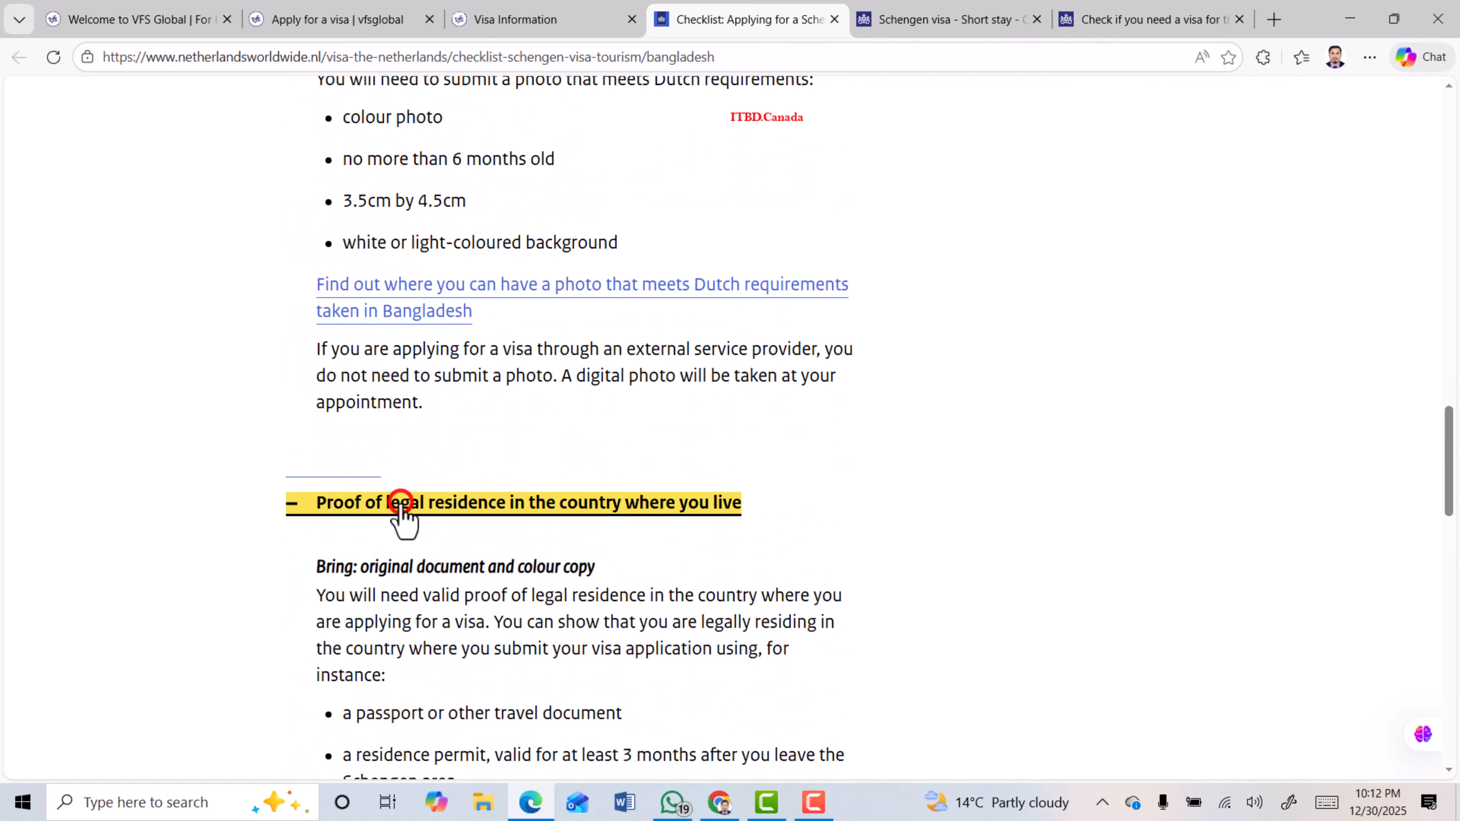
Expand the Proof of social or economic ties requirements and look over the travel, stay and minors document sections
{"action": "scroll", "coordinate": [401, 506], "scroll_direction": "down", "scroll_amount": 4}
{"action": "scroll", "coordinate": [402, 496], "scroll_direction": "down", "scroll_amount": 3}
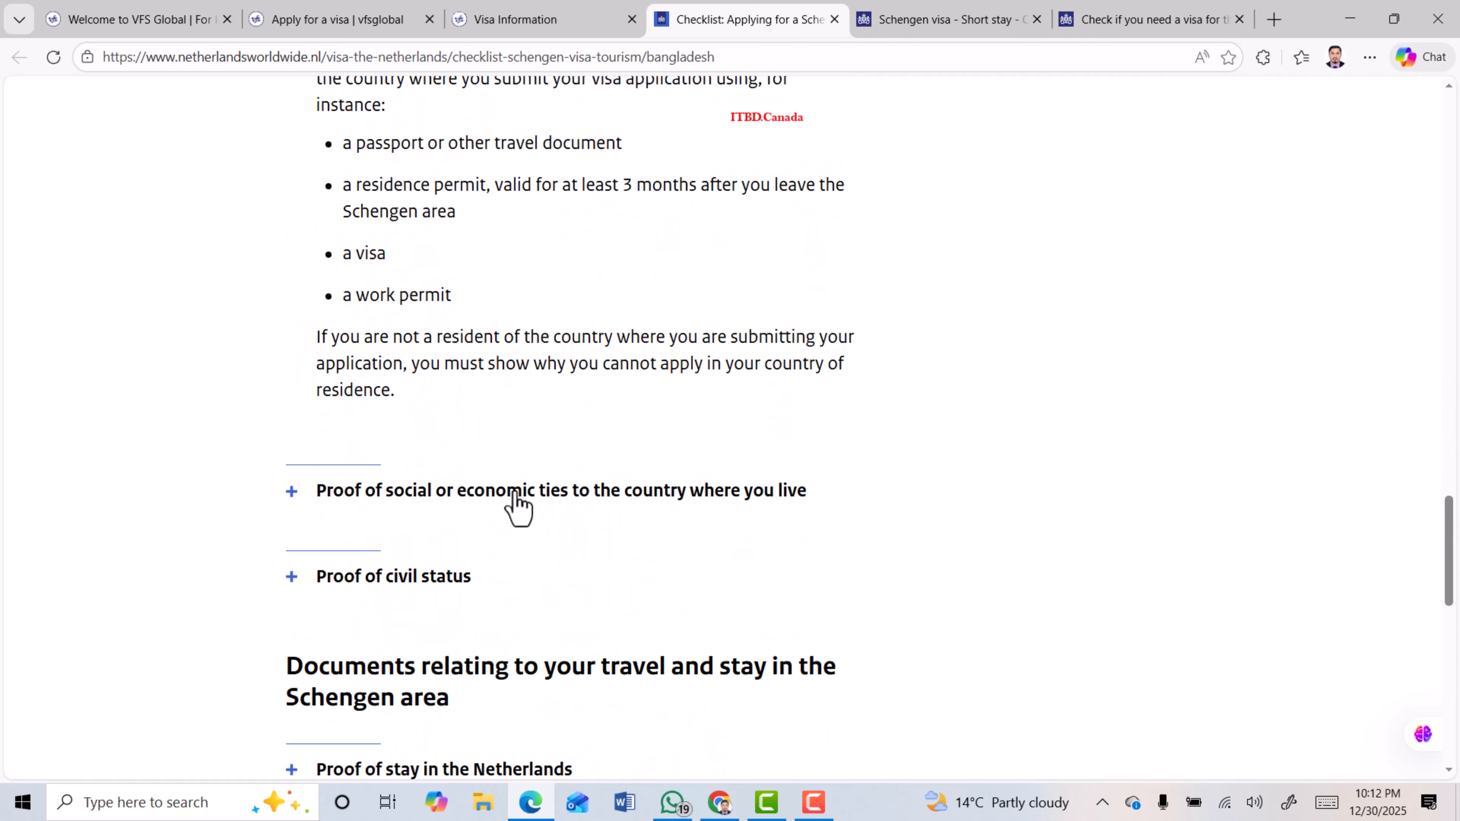
{"action": "left_click", "coordinate": [422, 496]}
{"action": "scroll", "coordinate": [424, 494], "scroll_direction": "down", "scroll_amount": 12}
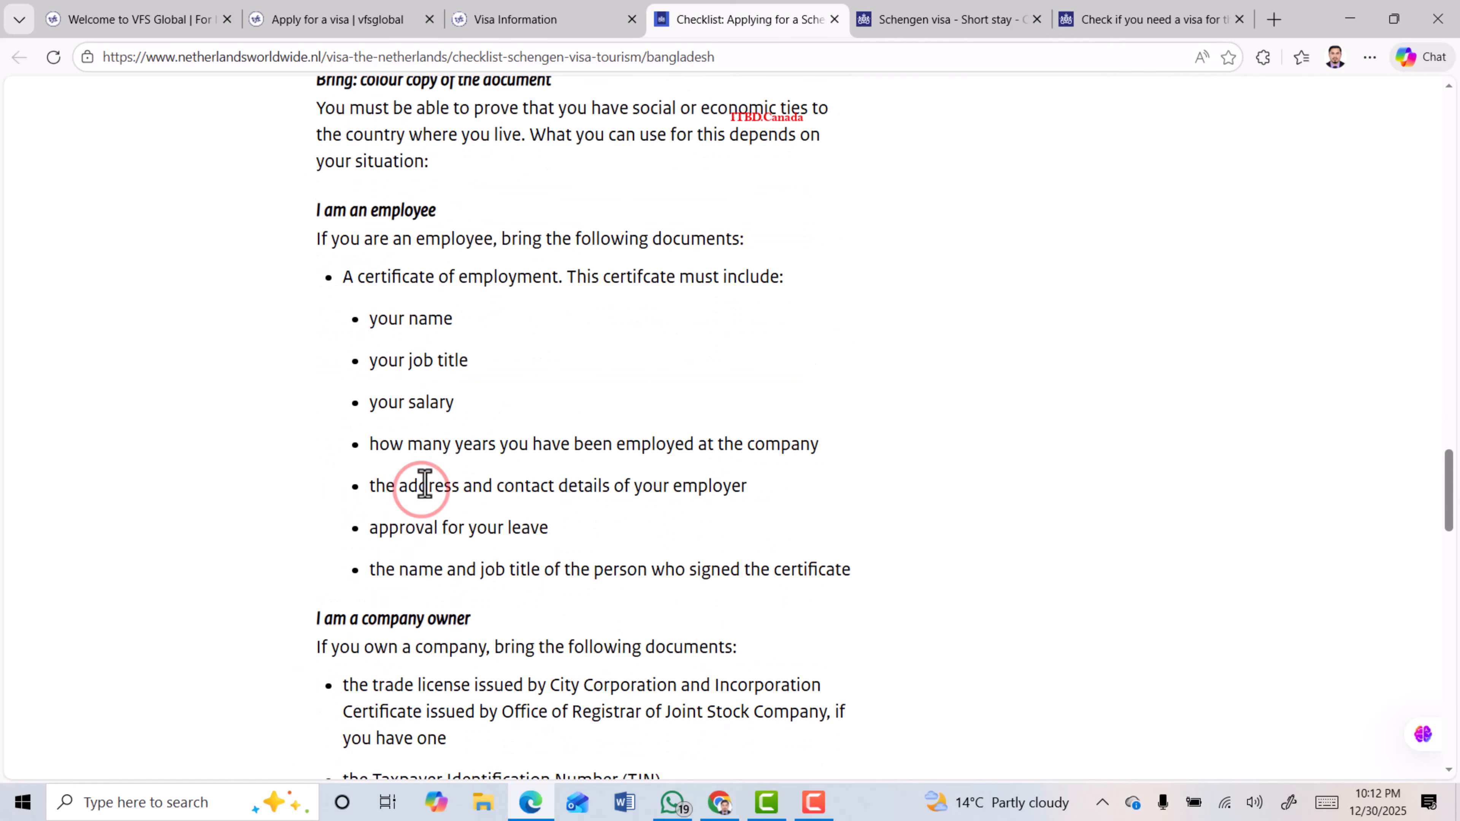
{"action": "scroll", "coordinate": [424, 483], "scroll_direction": "down", "scroll_amount": 13}
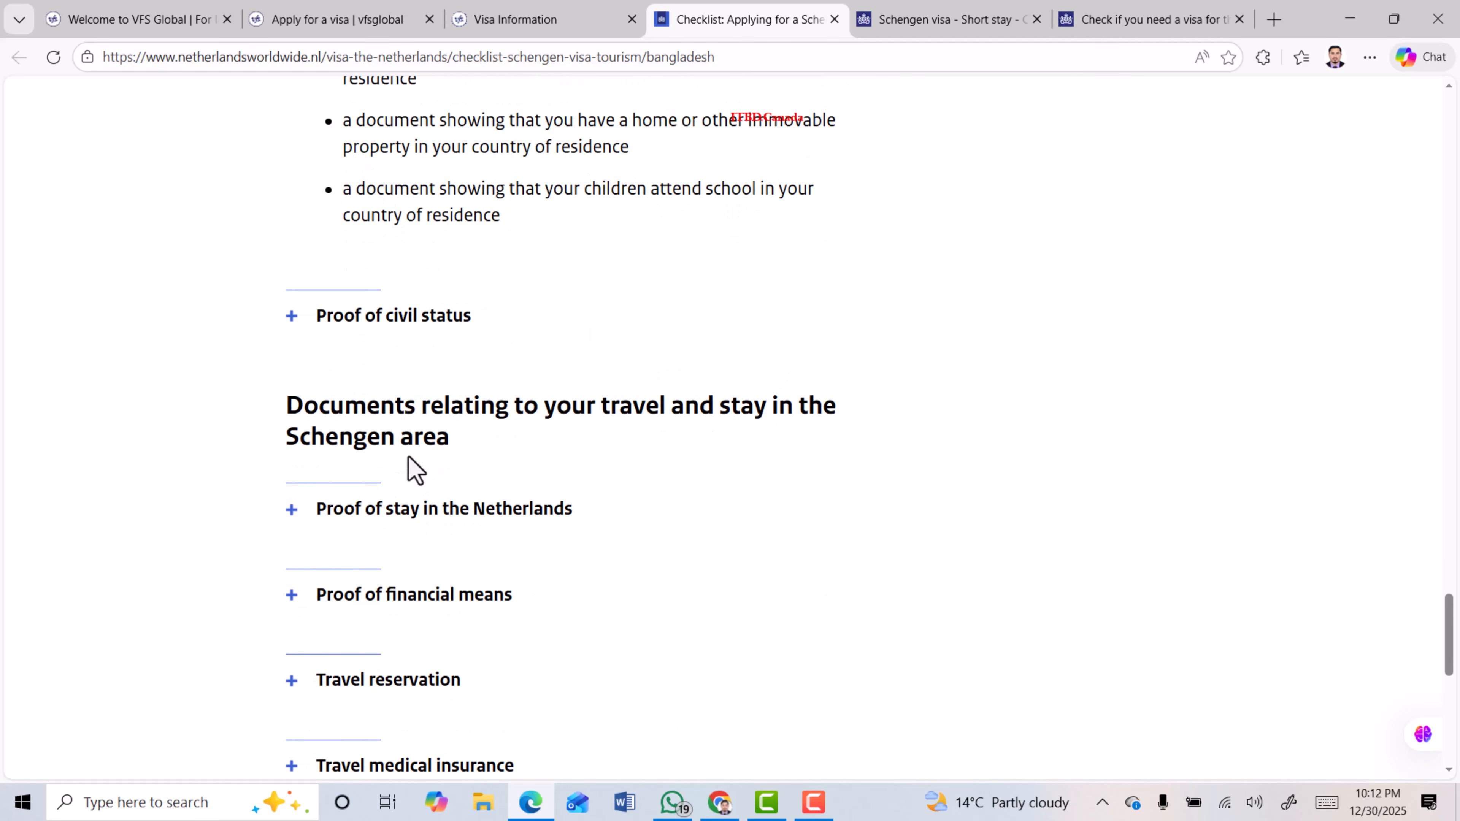
{"action": "scroll", "coordinate": [394, 395], "scroll_direction": "down", "scroll_amount": 2}
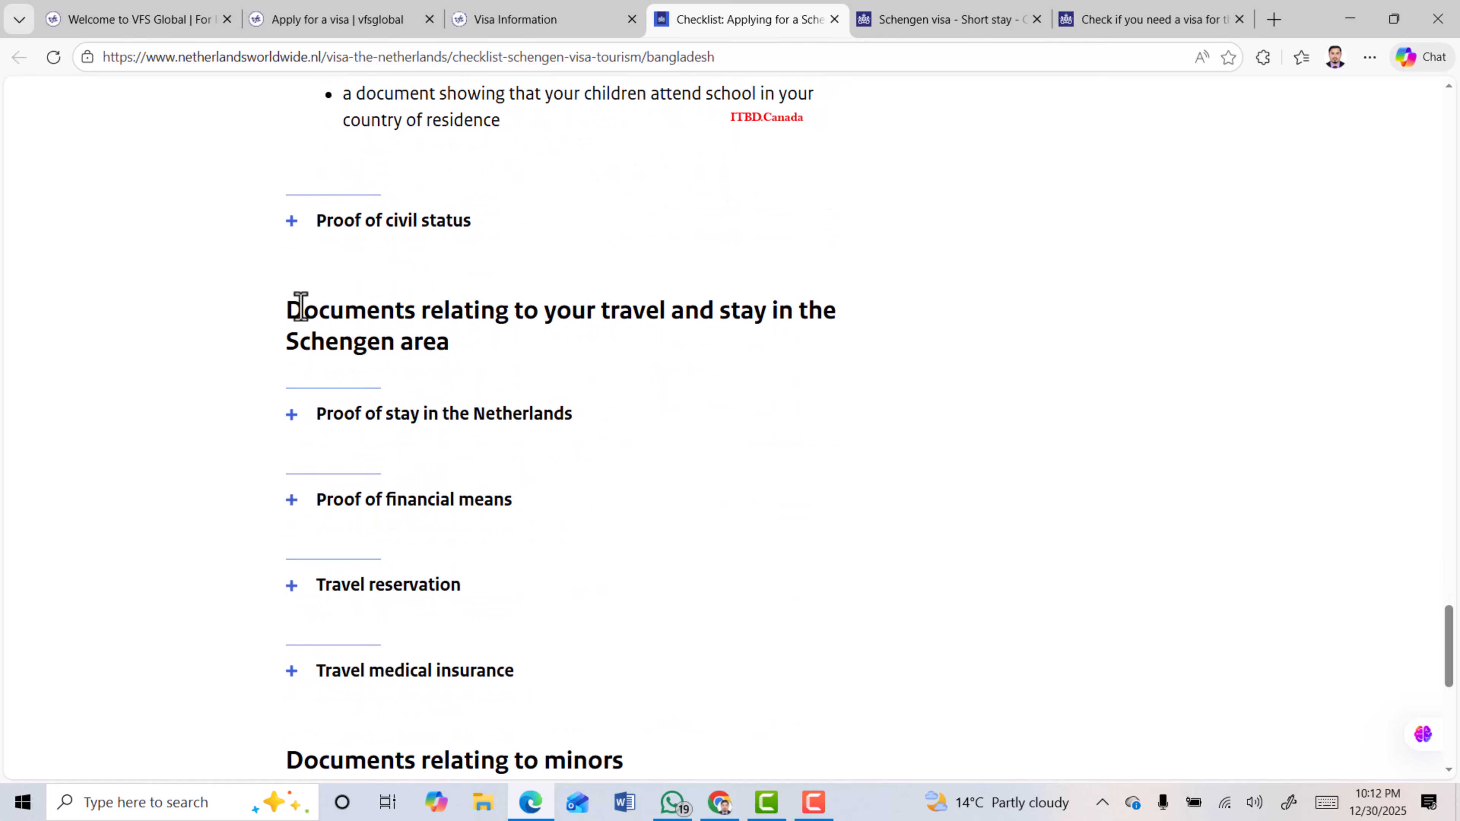
{"action": "left_click_drag", "start_coordinate": [280, 308], "coordinate": [491, 353]}
{"action": "scroll", "coordinate": [440, 452], "scroll_direction": "down", "scroll_amount": 5}
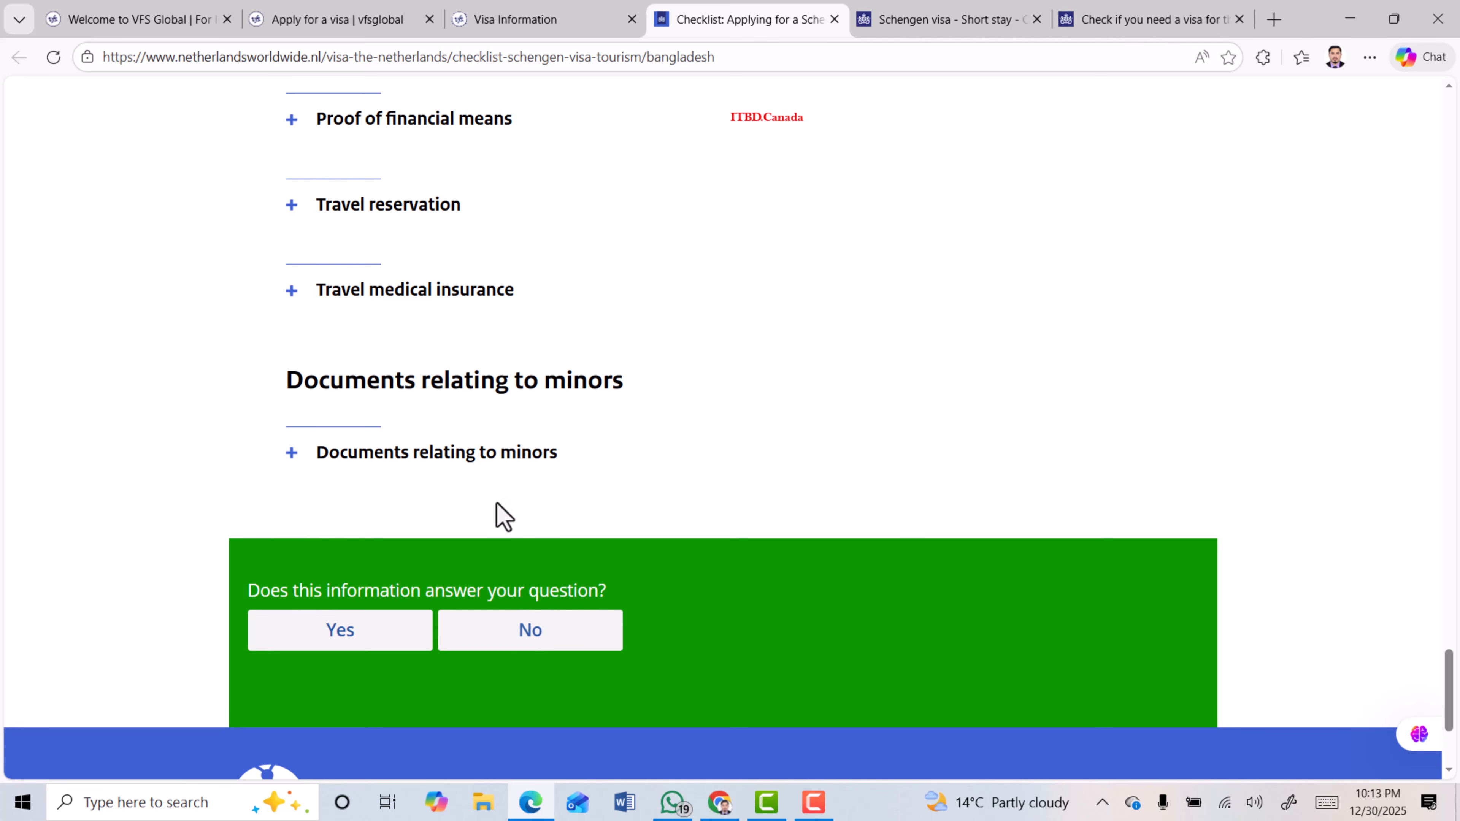
Go back over the expanded Personal documents requirements and return to the Tourist Visa information page
{"action": "scroll", "coordinate": [593, 476], "scroll_direction": "up", "scroll_amount": 20}
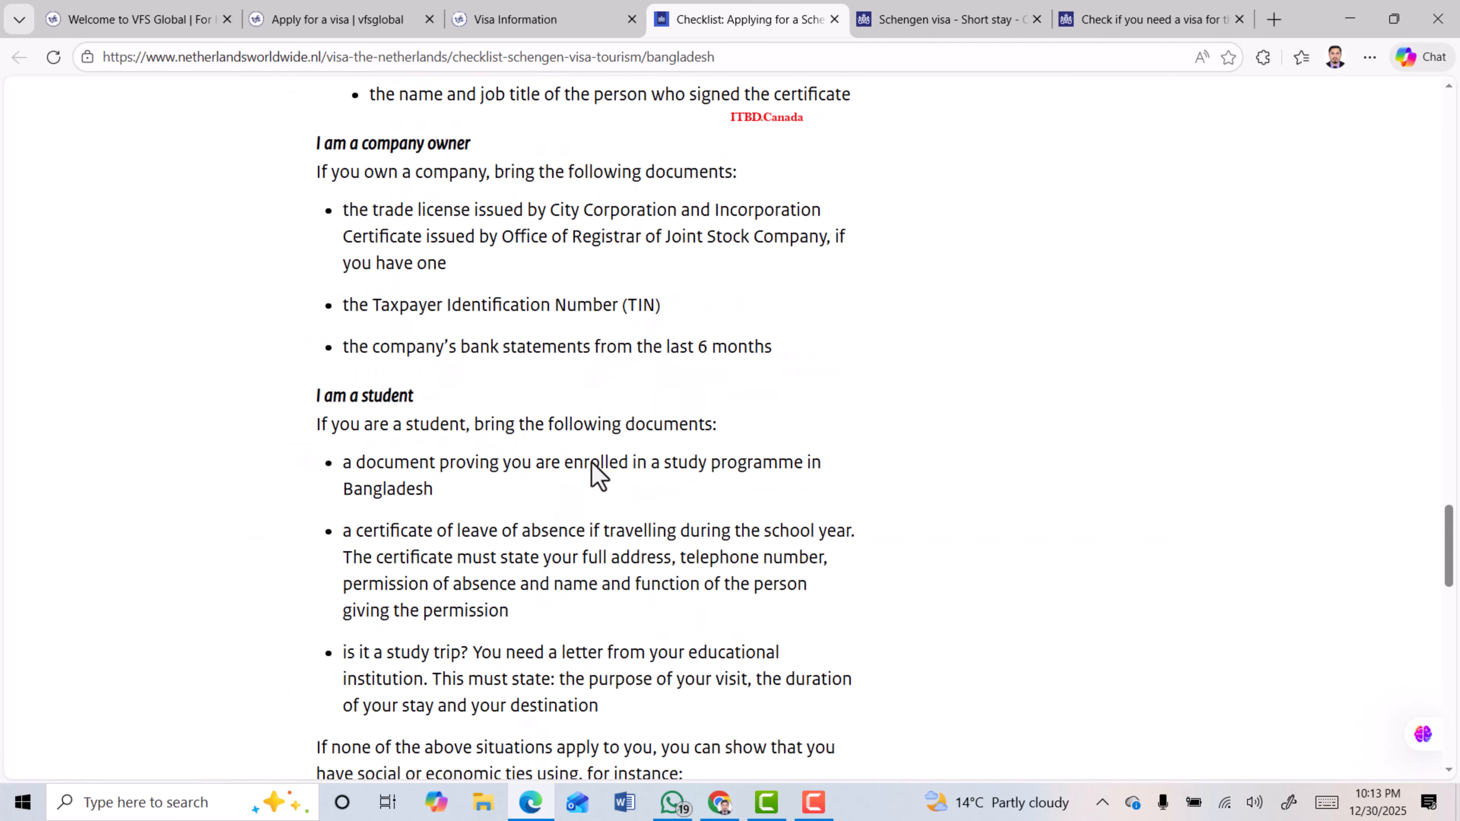
{"action": "scroll", "coordinate": [592, 463], "scroll_direction": "up", "scroll_amount": 10}
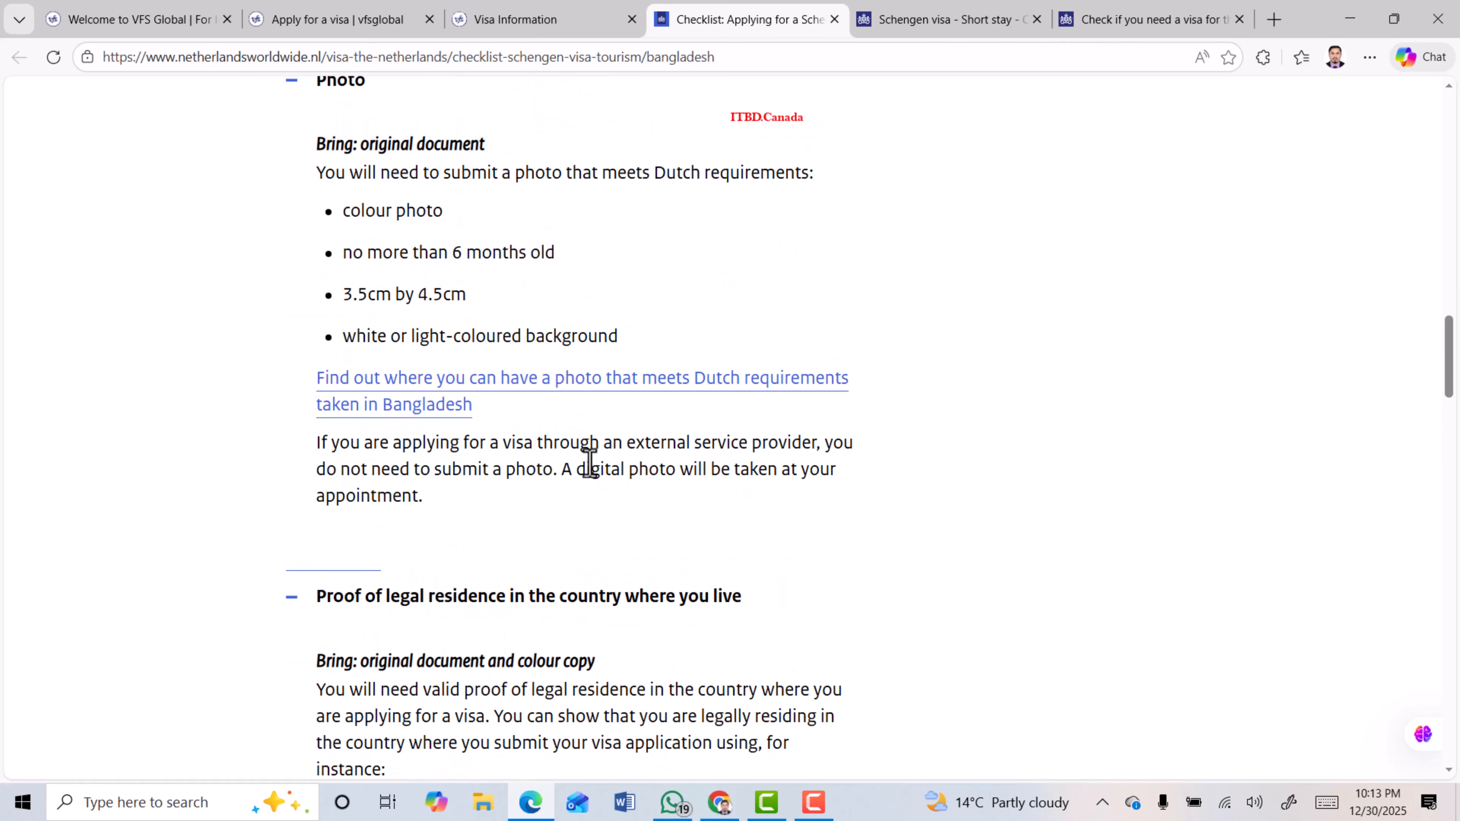
{"action": "scroll", "coordinate": [587, 456], "scroll_direction": "up", "scroll_amount": 5}
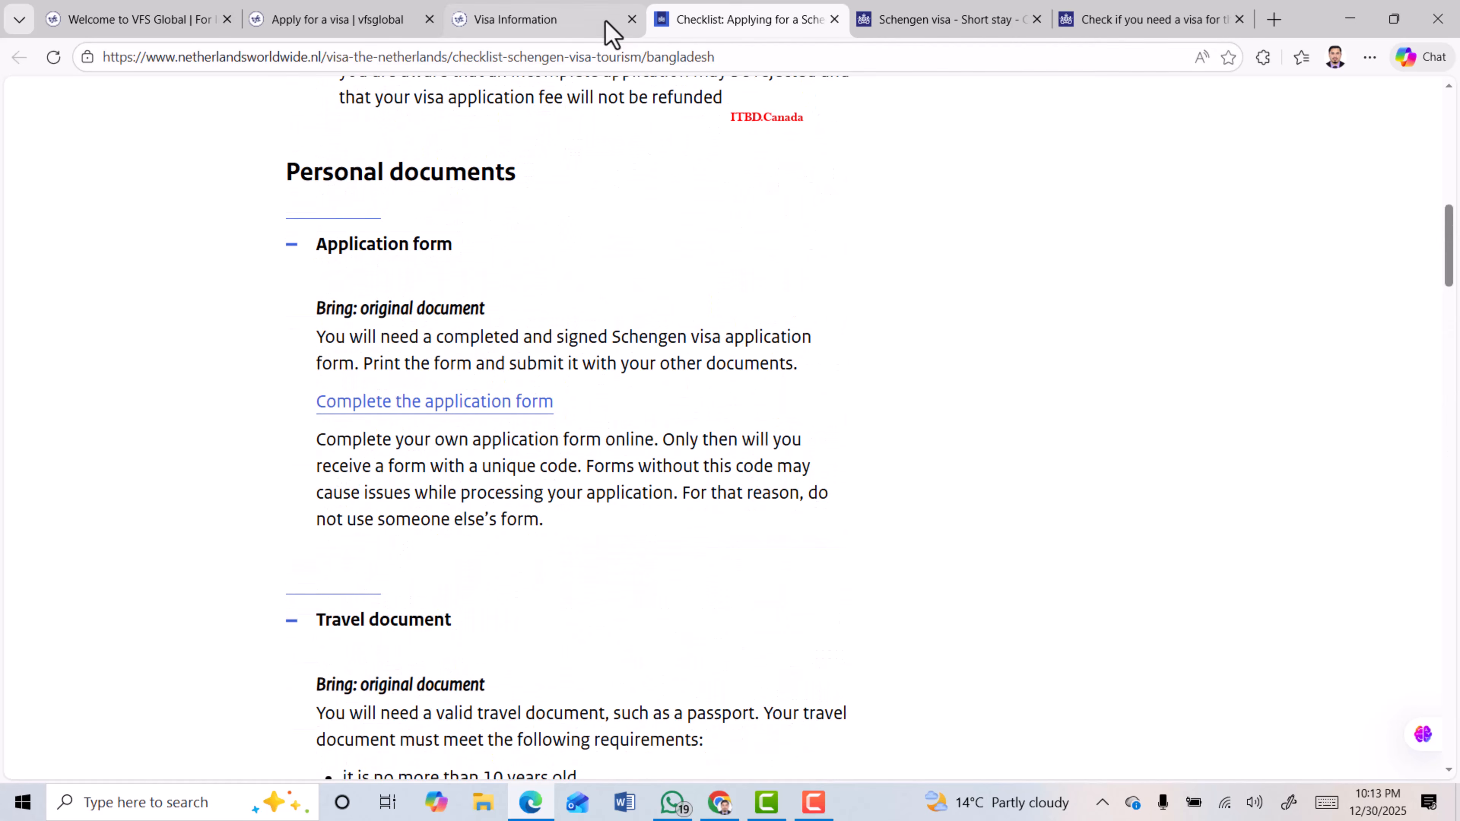
{"action": "left_click", "coordinate": [556, 20]}
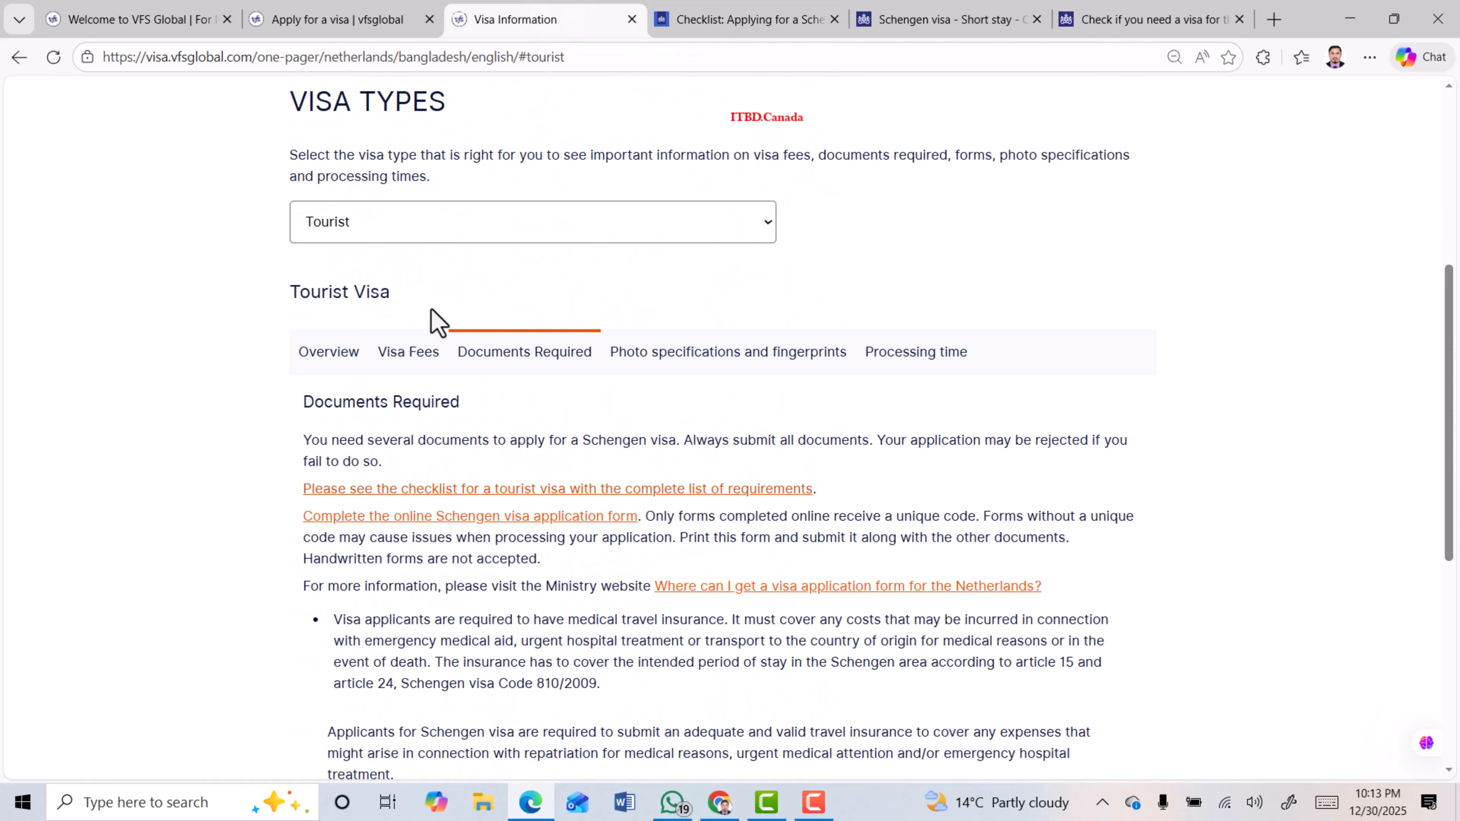
Open the online Schengen visa application form linked under the tourist visa's required documents and look over its instructions
{"action": "scroll", "coordinate": [590, 358], "scroll_direction": "up", "scroll_amount": 8}
{"action": "scroll", "coordinate": [674, 368], "scroll_direction": "down", "scroll_amount": 8}
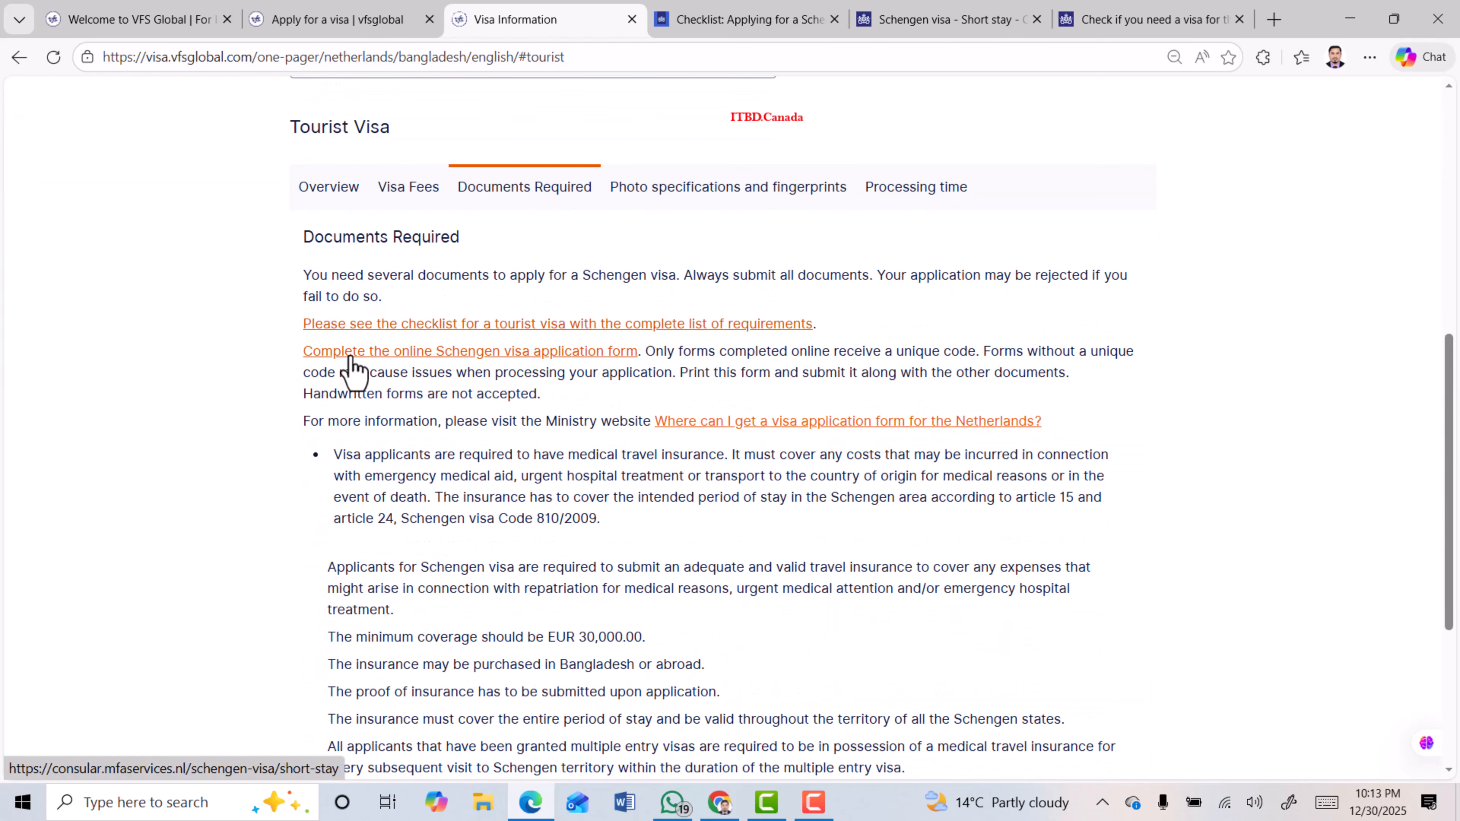
{"action": "left_click", "coordinate": [547, 362]}
{"action": "left_click_drag", "start_coordinate": [360, 311], "coordinate": [714, 312]}
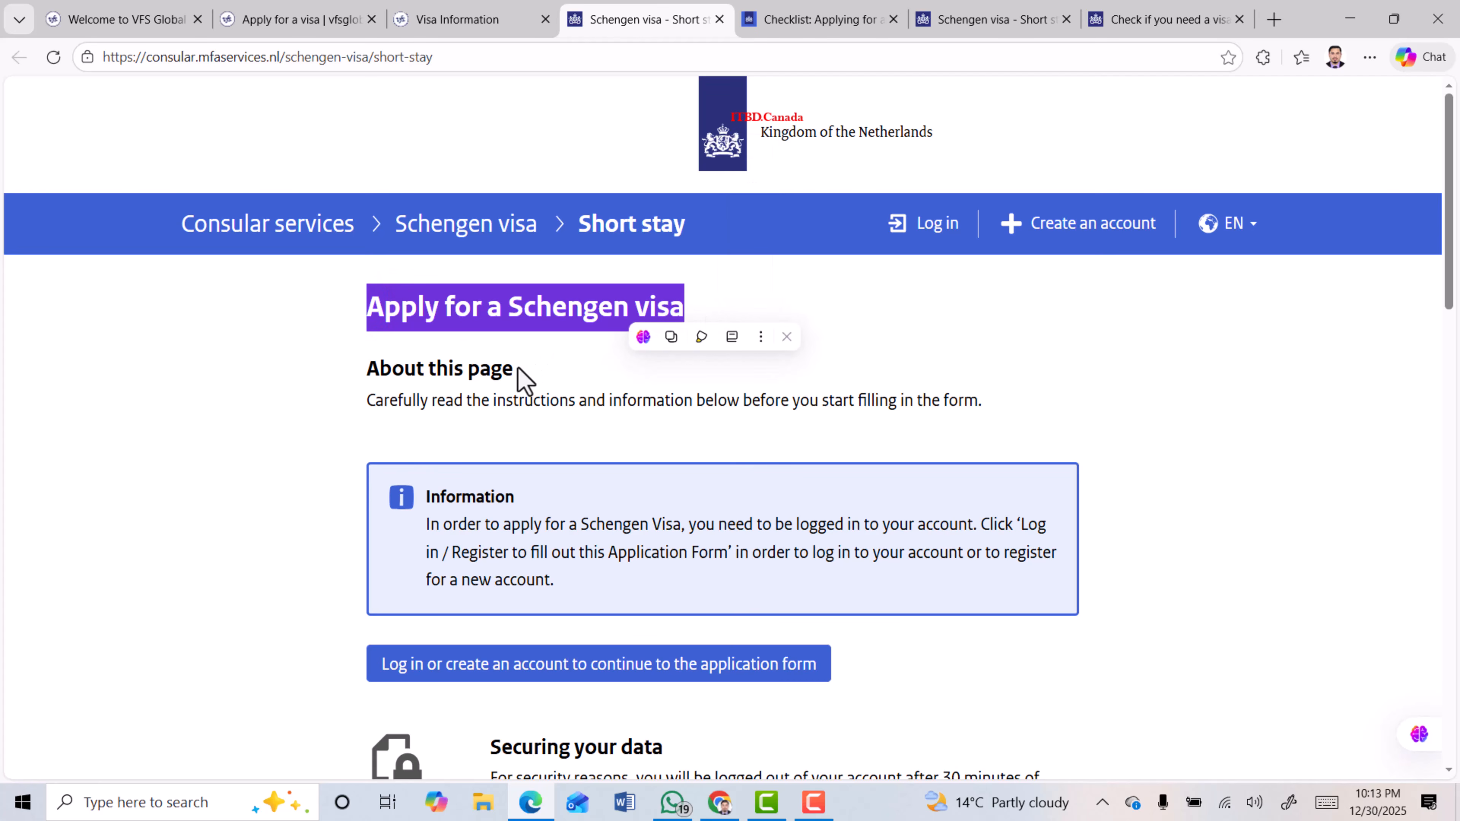
{"action": "left_click", "coordinate": [510, 312]}
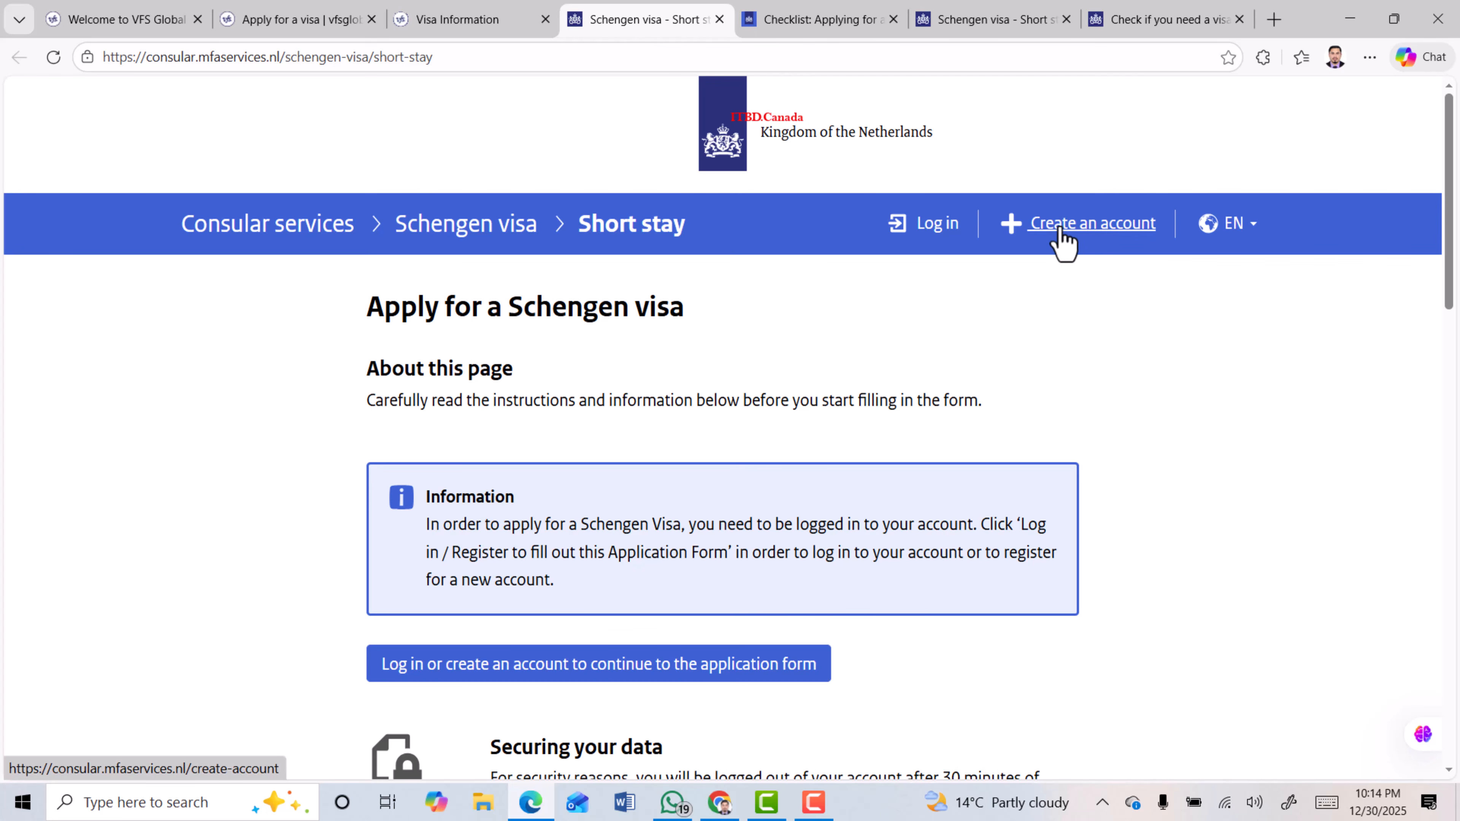
Start creating a consular services account, enter the applicant's e-mail address and request a confirmation code
{"action": "left_click", "coordinate": [1083, 225]}
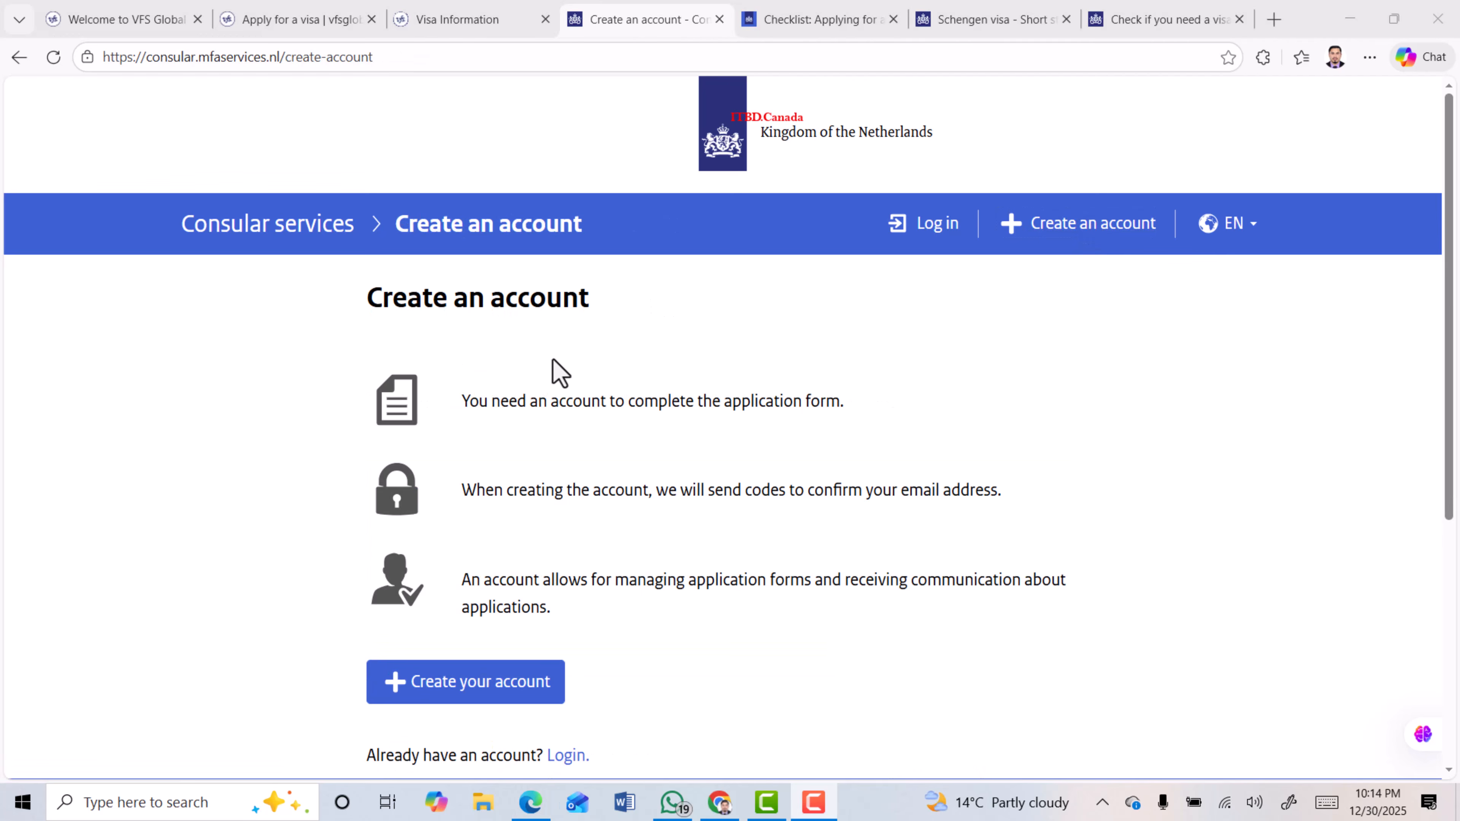
{"action": "left_click", "coordinate": [462, 690]}
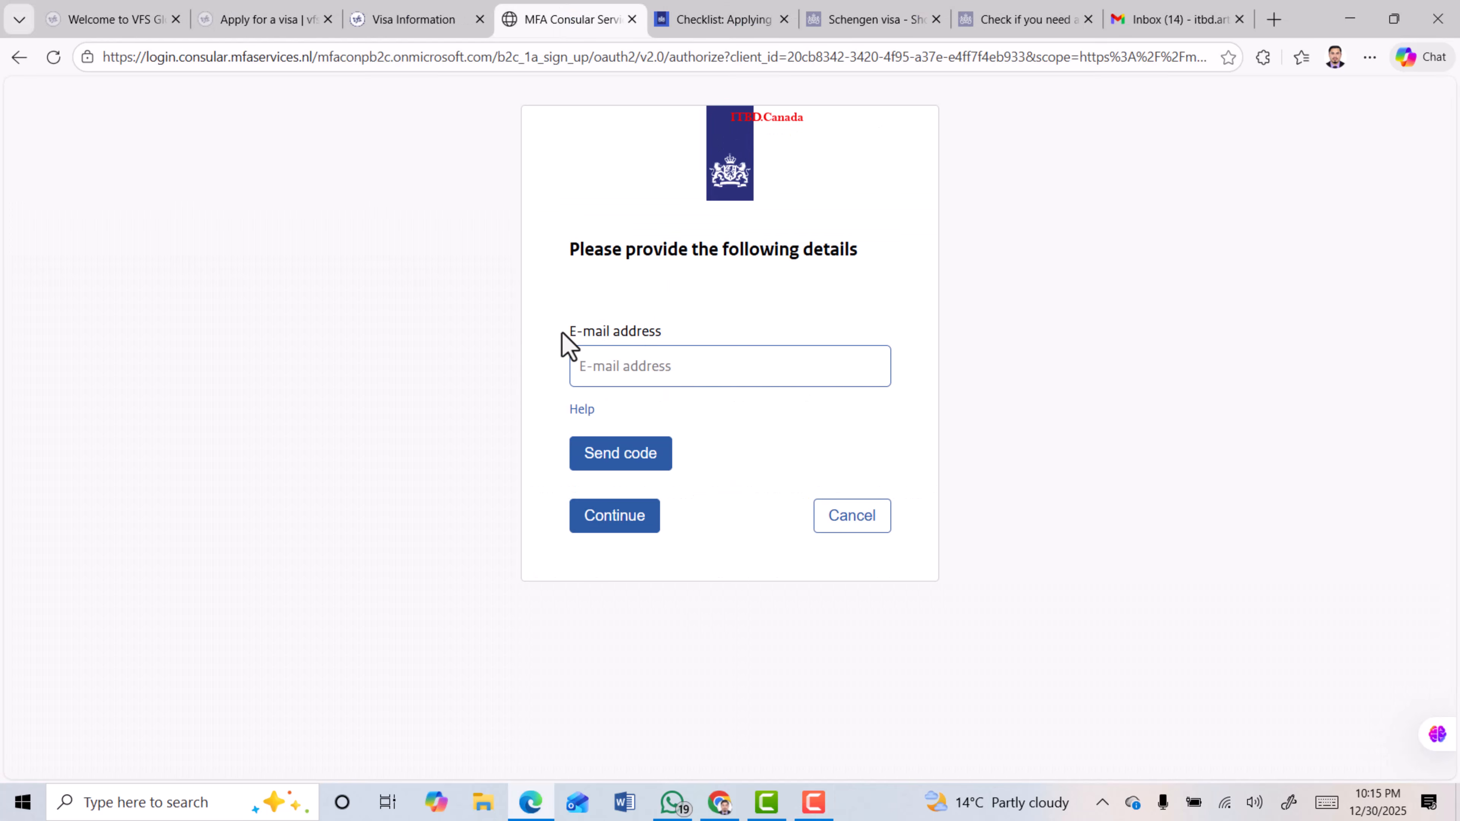
{"action": "left_click_drag", "start_coordinate": [563, 331], "coordinate": [665, 329]}
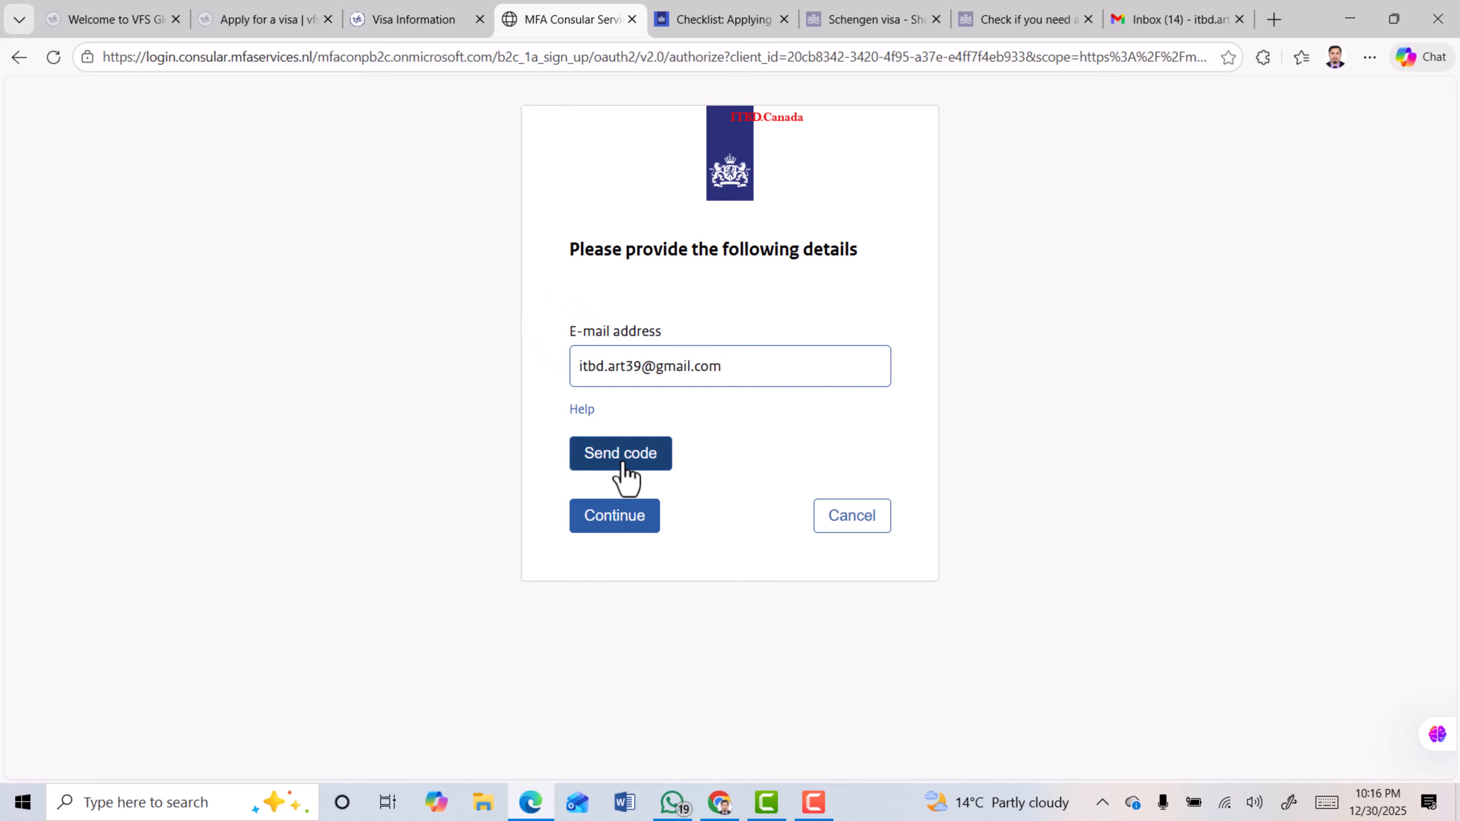
{"action": "left_click", "coordinate": [616, 460]}
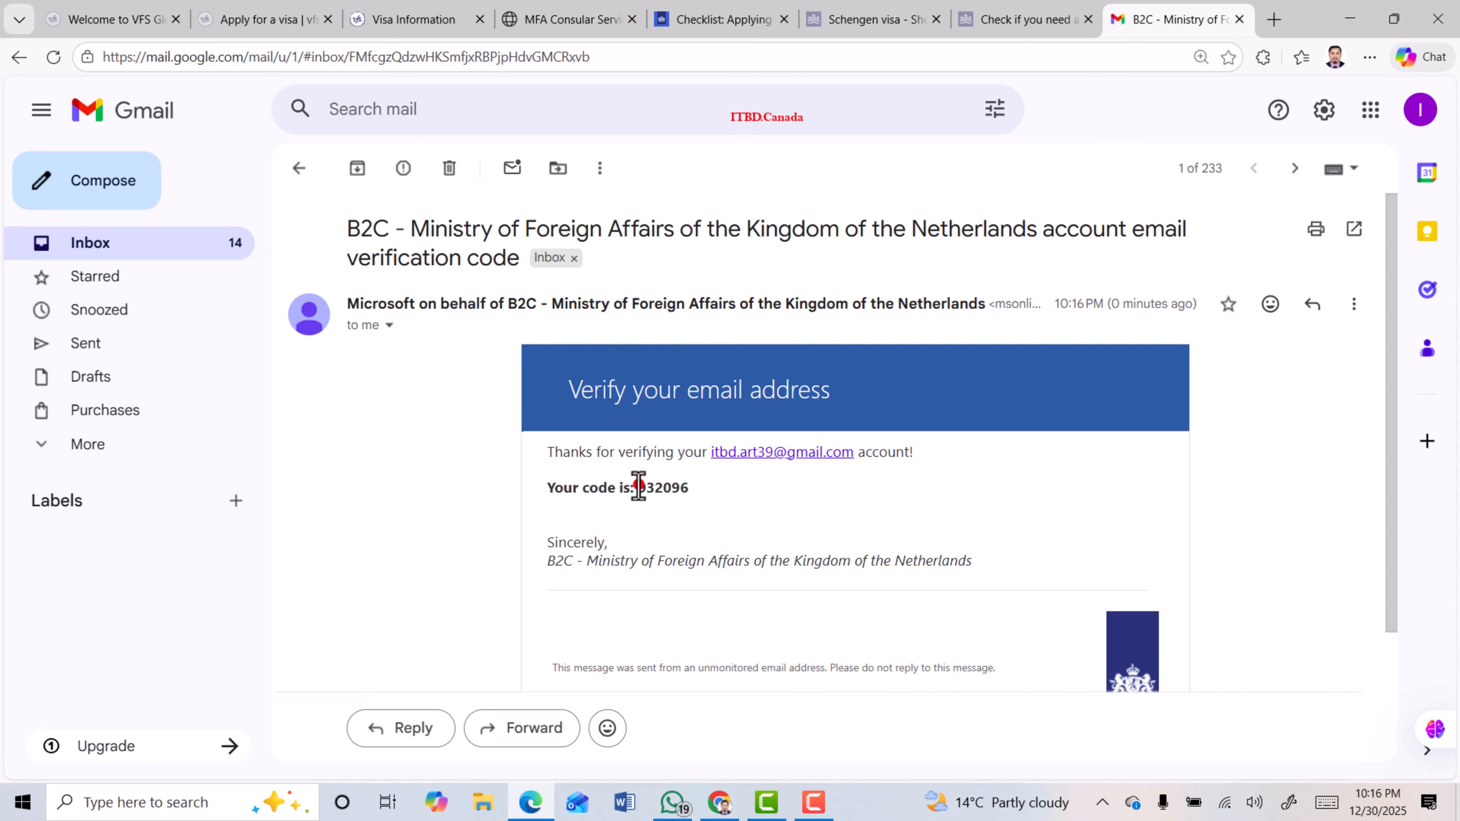
Copy the verification code from the Gmail message into the Confirmation code field, confirm the e-mail address and continue the registration
{"action": "left_click_drag", "start_coordinate": [638, 486], "coordinate": [714, 502]}
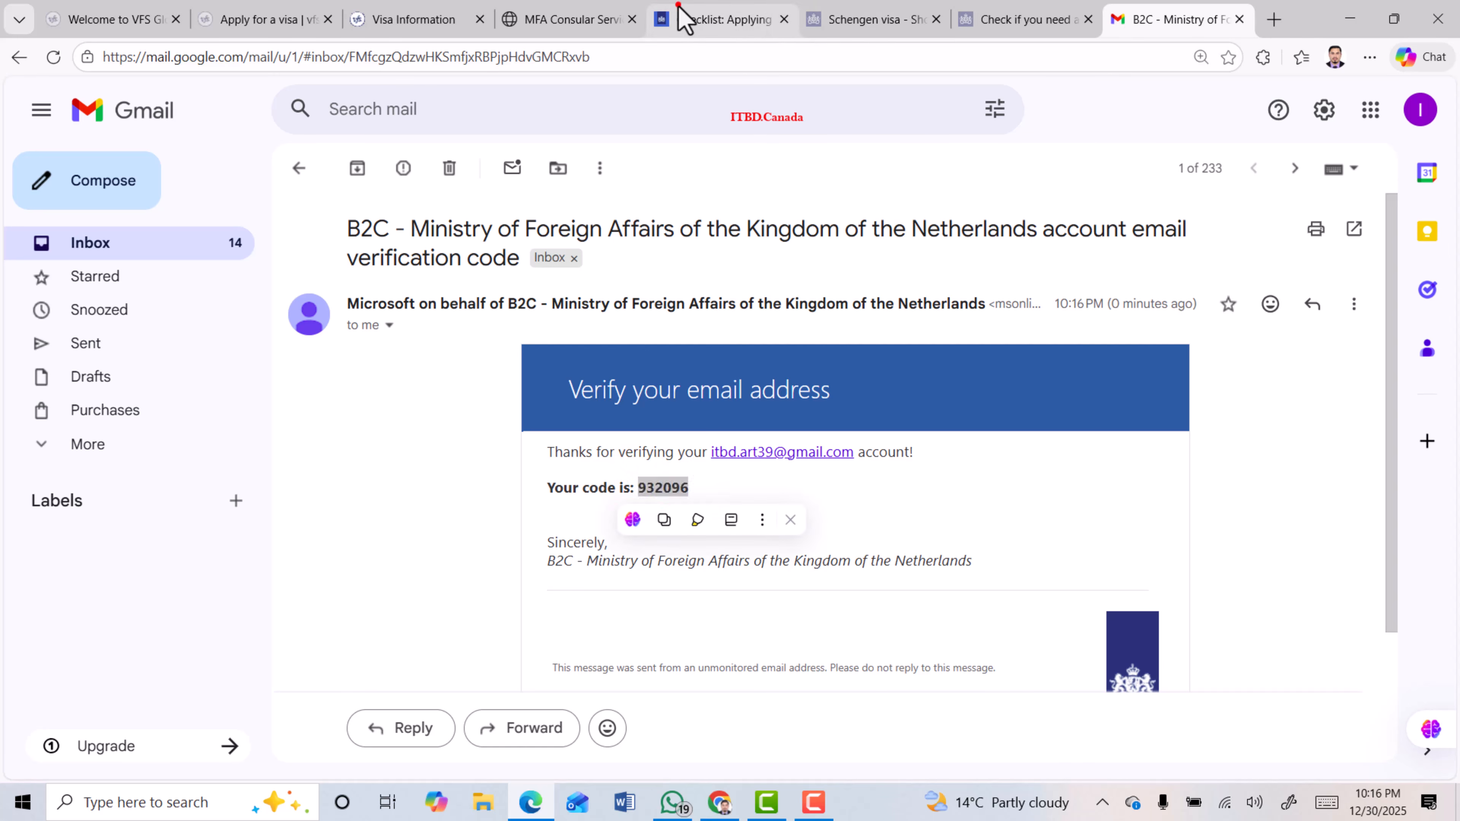
{"action": "left_click", "coordinate": [570, 19]}
{"action": "left_click", "coordinate": [613, 520]}
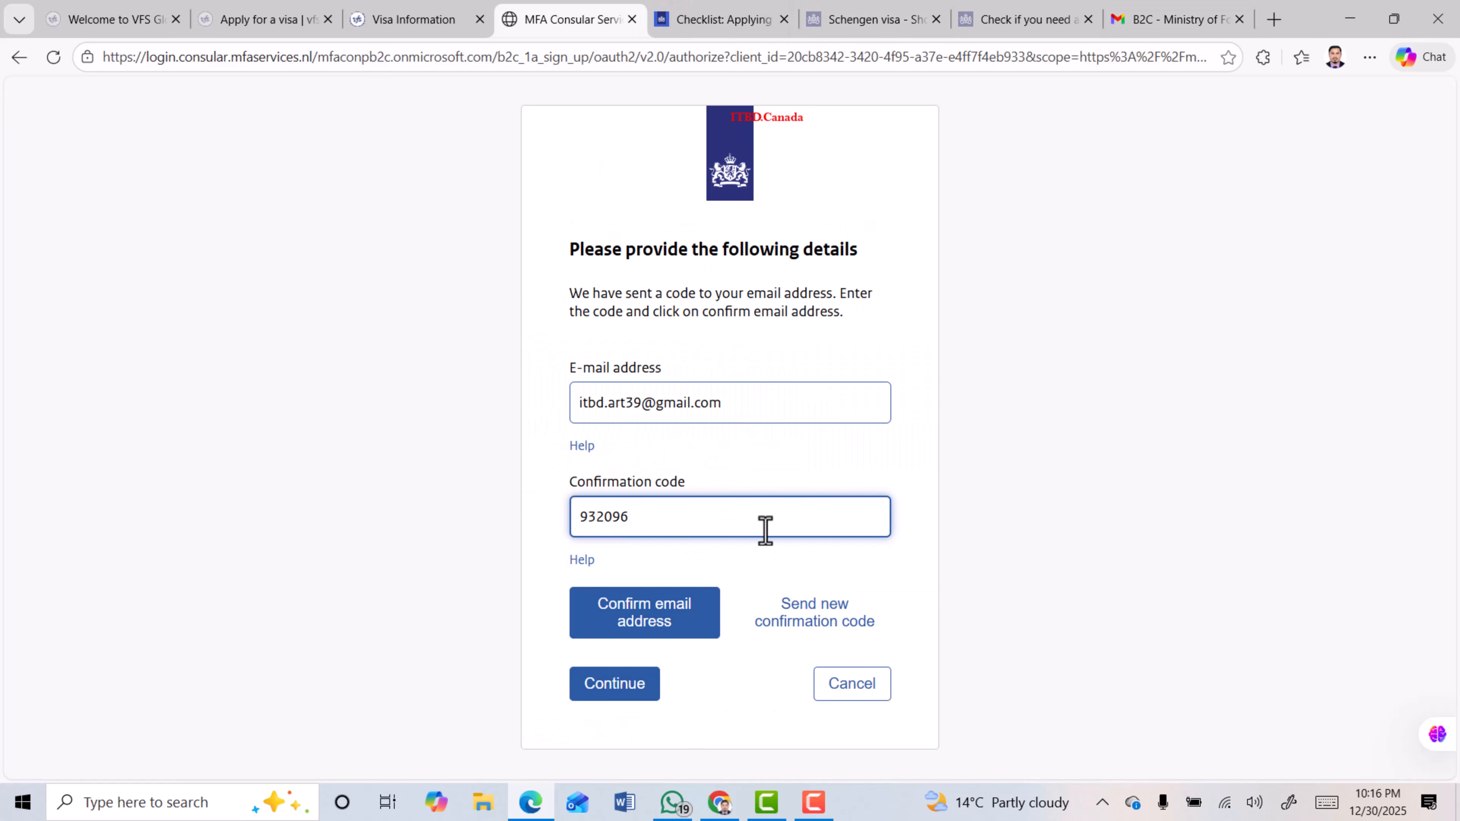
{"action": "left_click", "coordinate": [655, 632]}
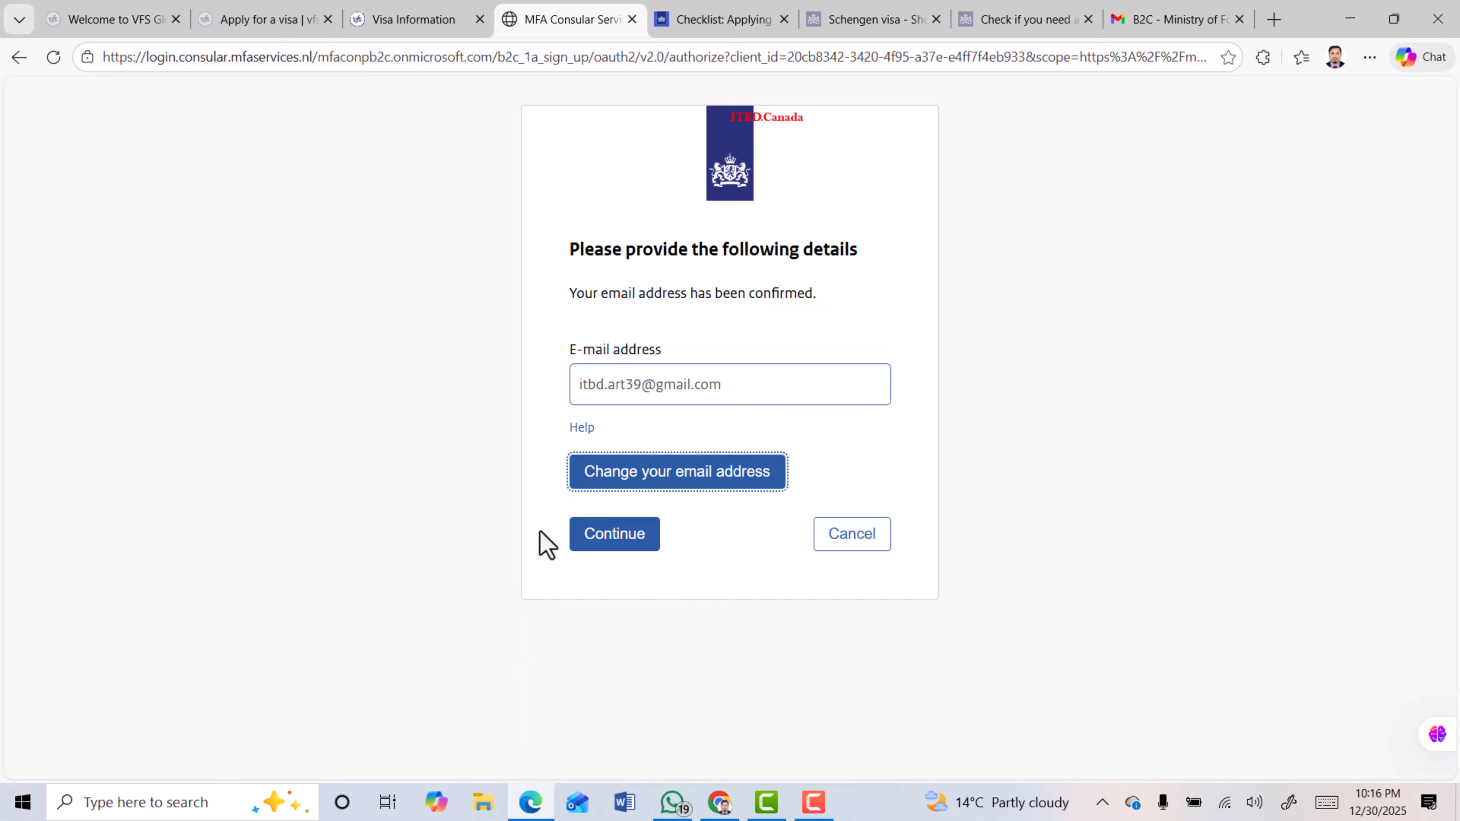
{"action": "left_click", "coordinate": [616, 535]}
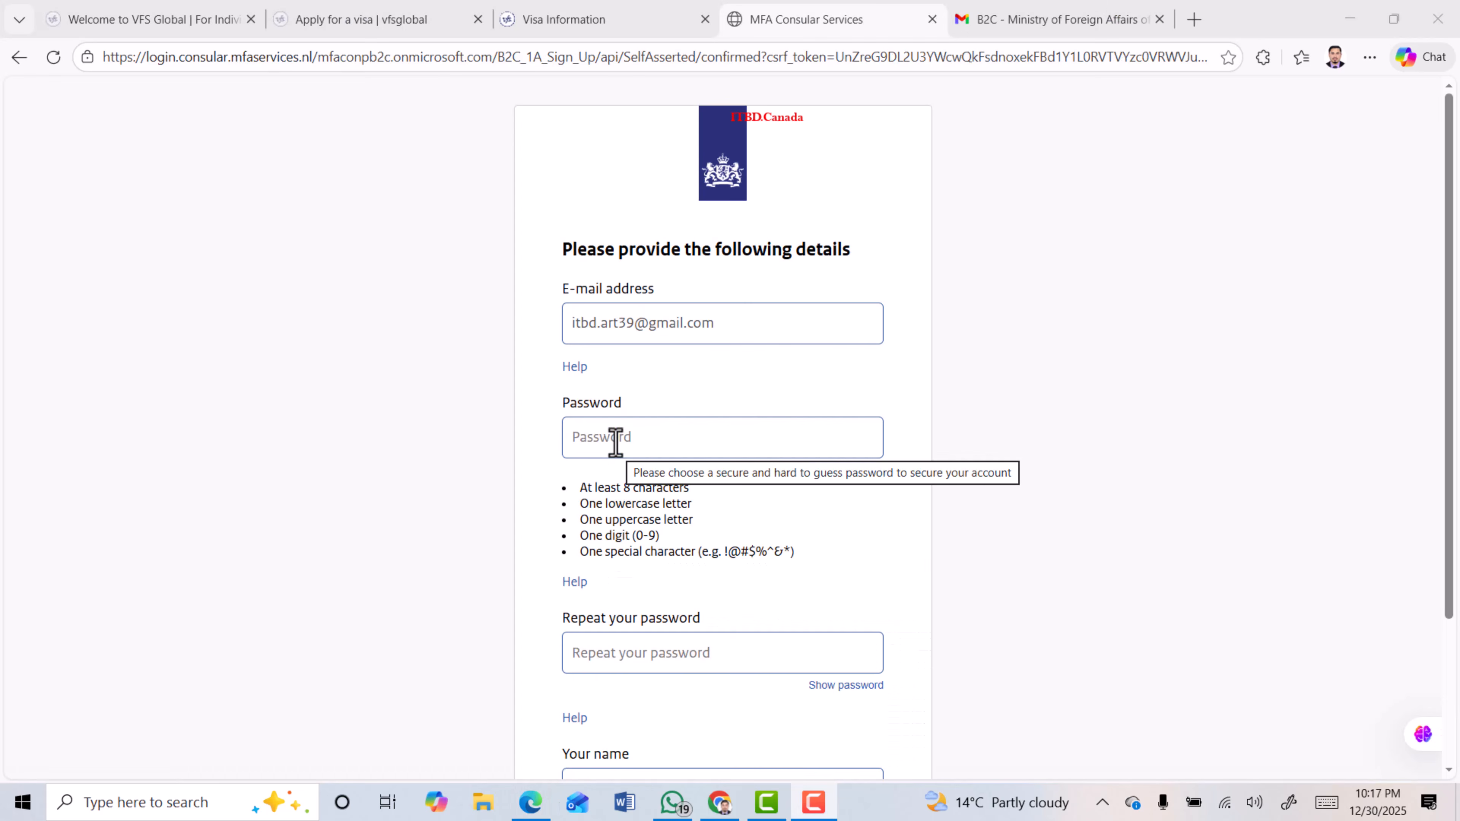
Enter and repeat the account password, fill in the applicant's name, and continue the registration
{"action": "left_click", "coordinate": [615, 443]}
{"action": "type", "text": "@"}
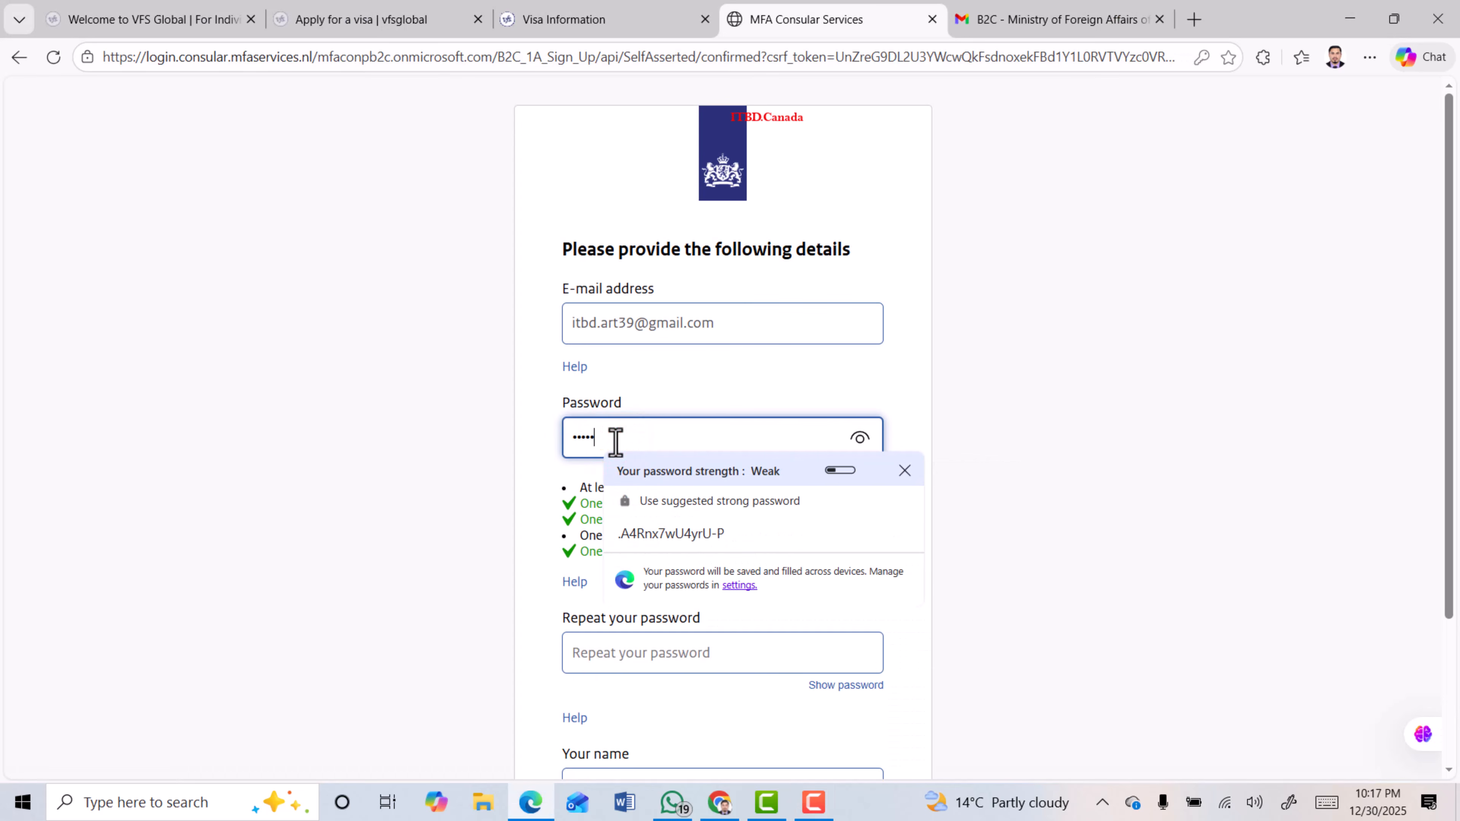
{"action": "type", "text": "•••••••"}
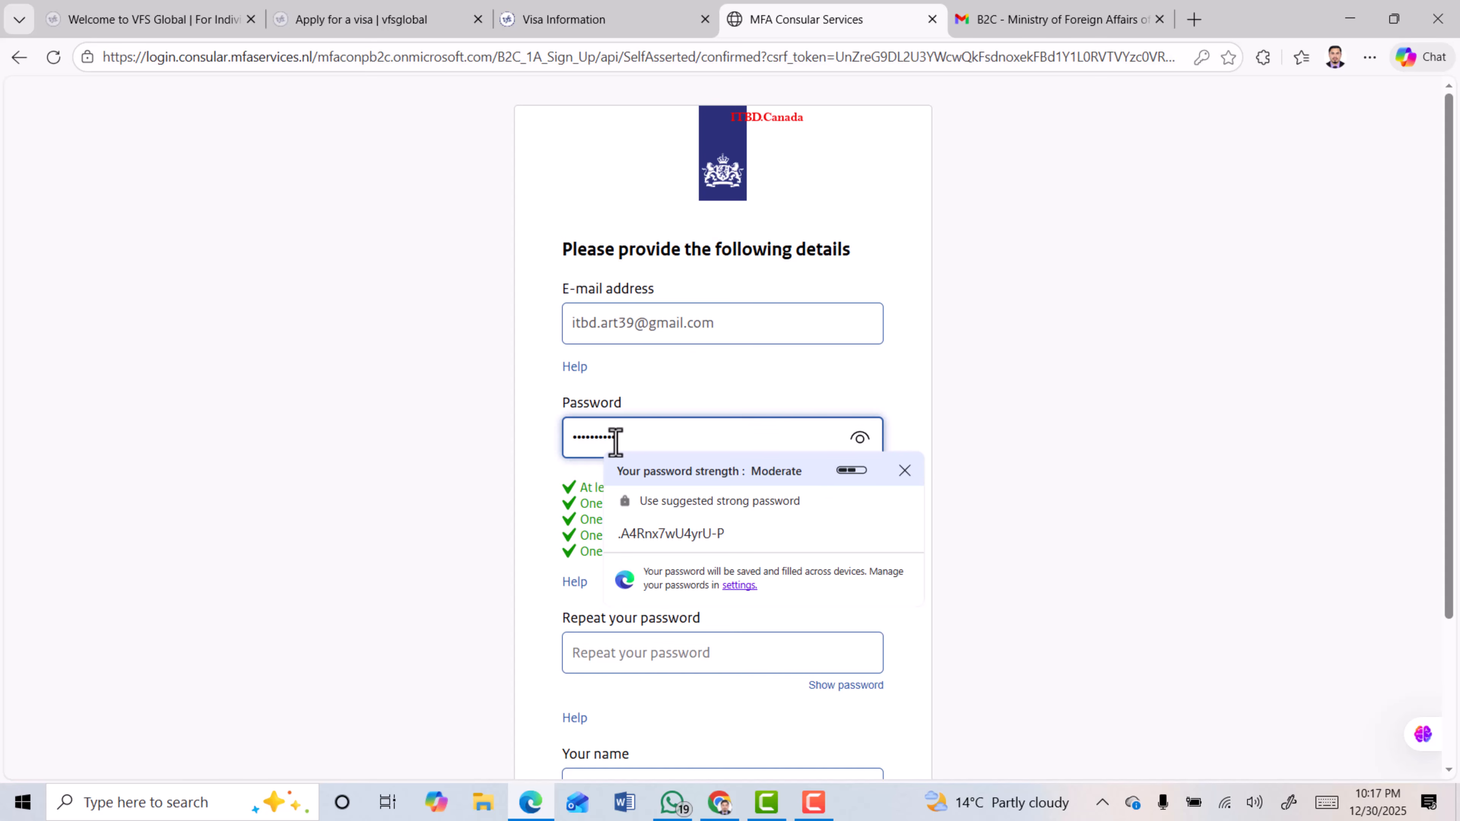
{"action": "left_click", "coordinate": [1201, 381]}
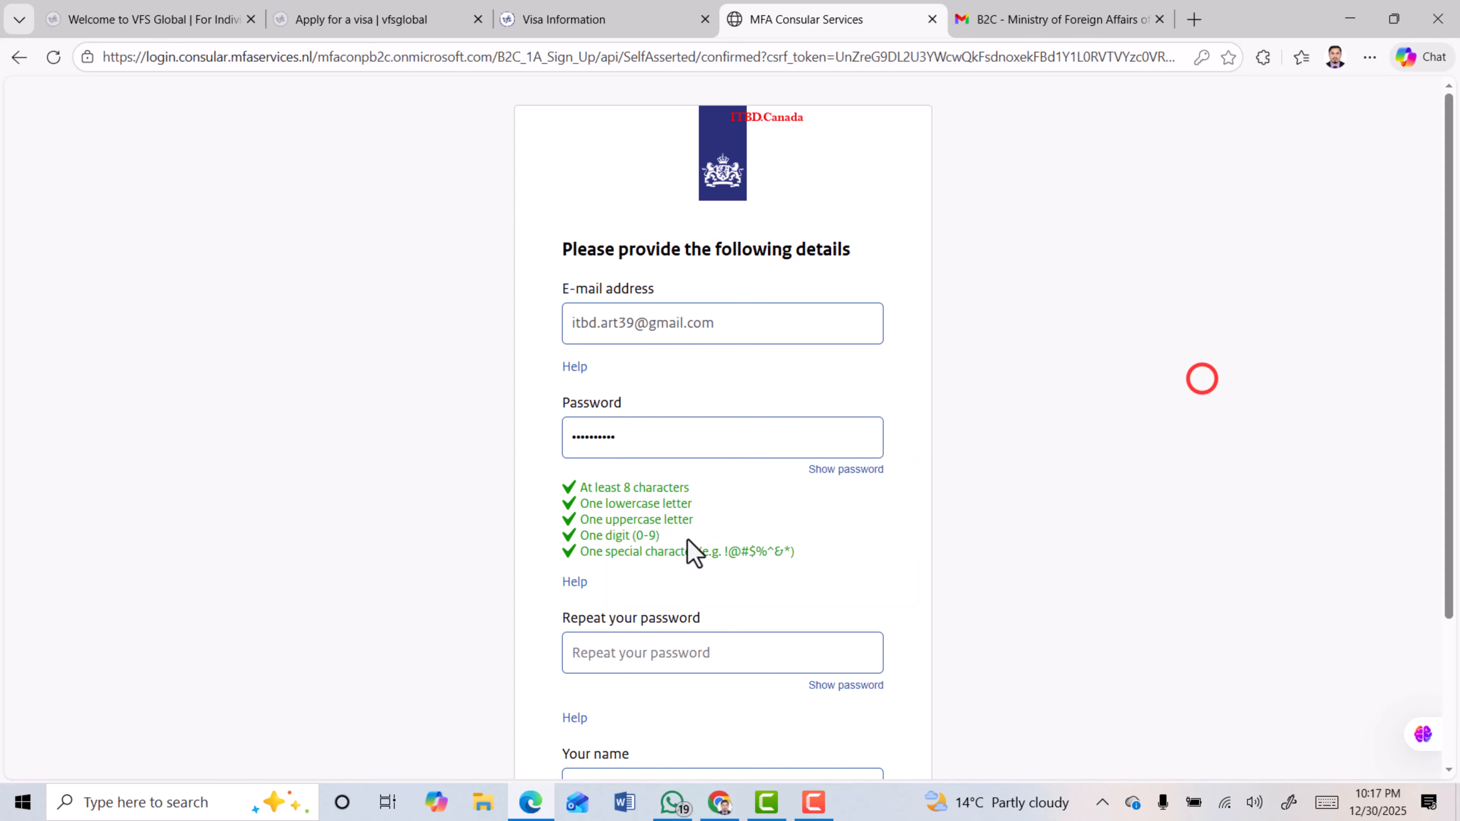
{"action": "left_click", "coordinate": [630, 655]}
{"action": "type", "text": "••••••••••"}
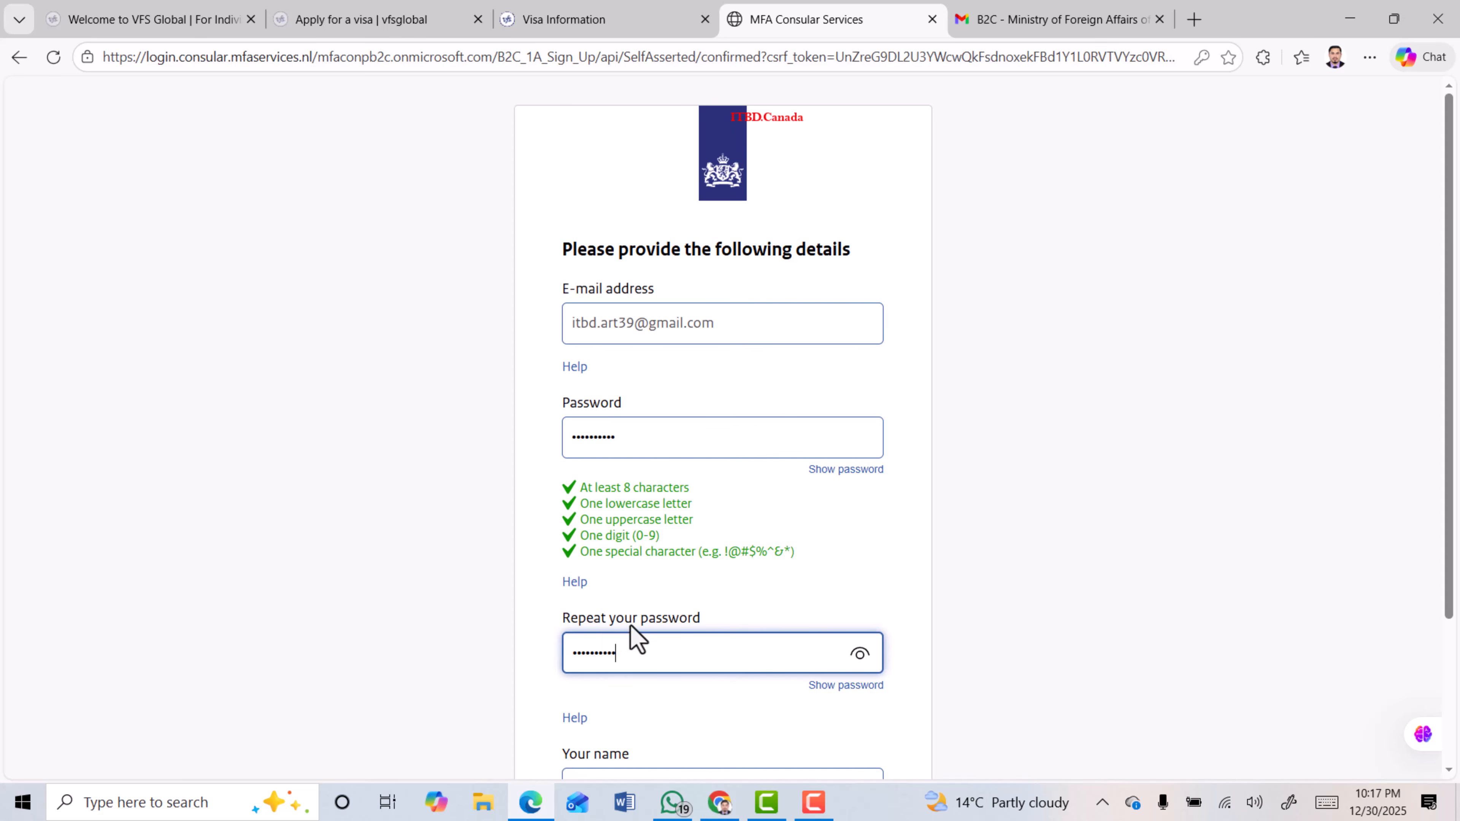
{"action": "scroll", "coordinate": [636, 621], "scroll_direction": "down", "scroll_amount": 3}
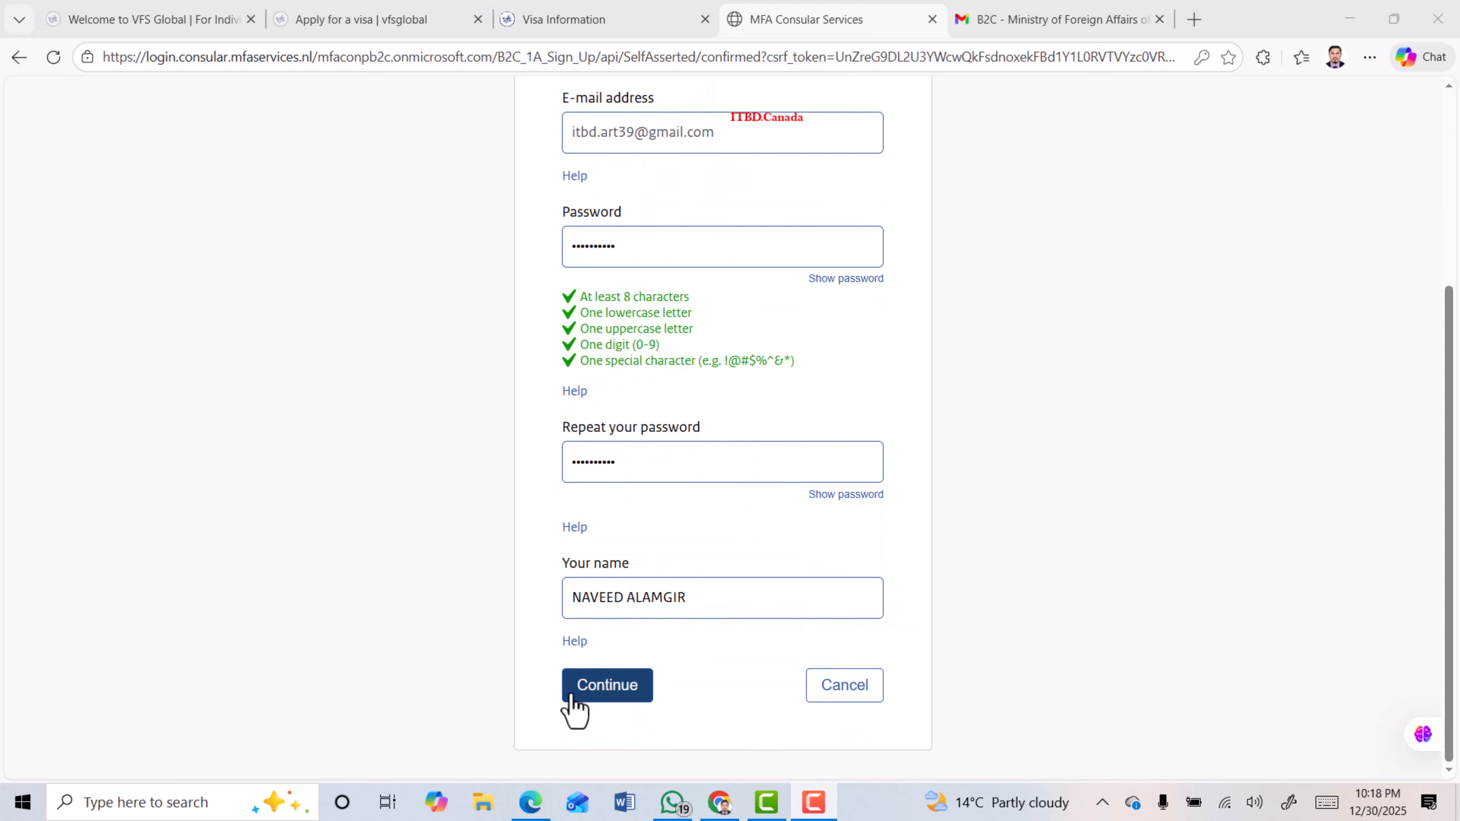
{"action": "left_click", "coordinate": [594, 690]}
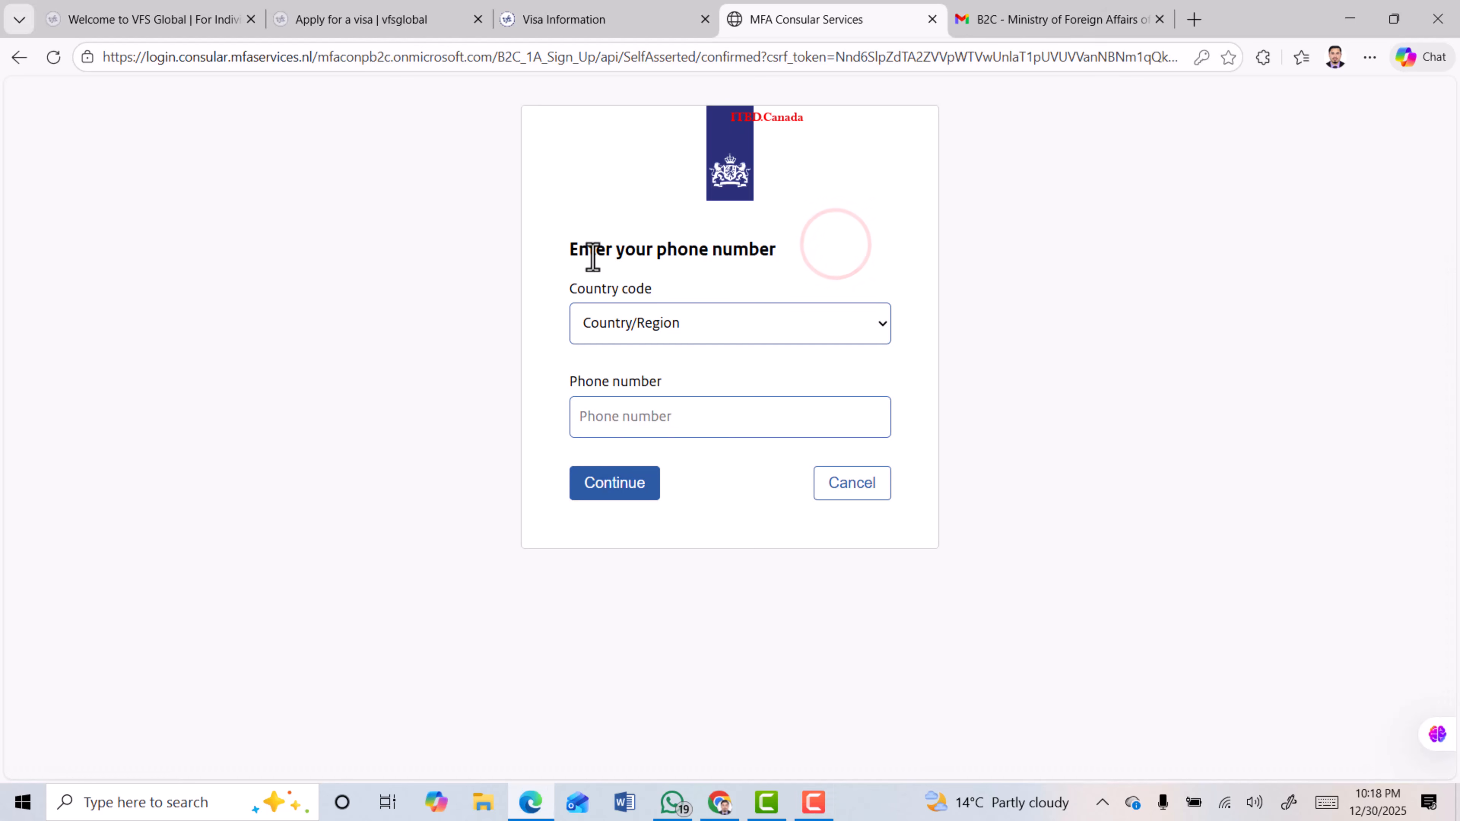
Set the country code to Bangladesh (+880), enter the applicant's phone number and continue
{"action": "left_click_drag", "start_coordinate": [568, 249], "coordinate": [795, 251]}
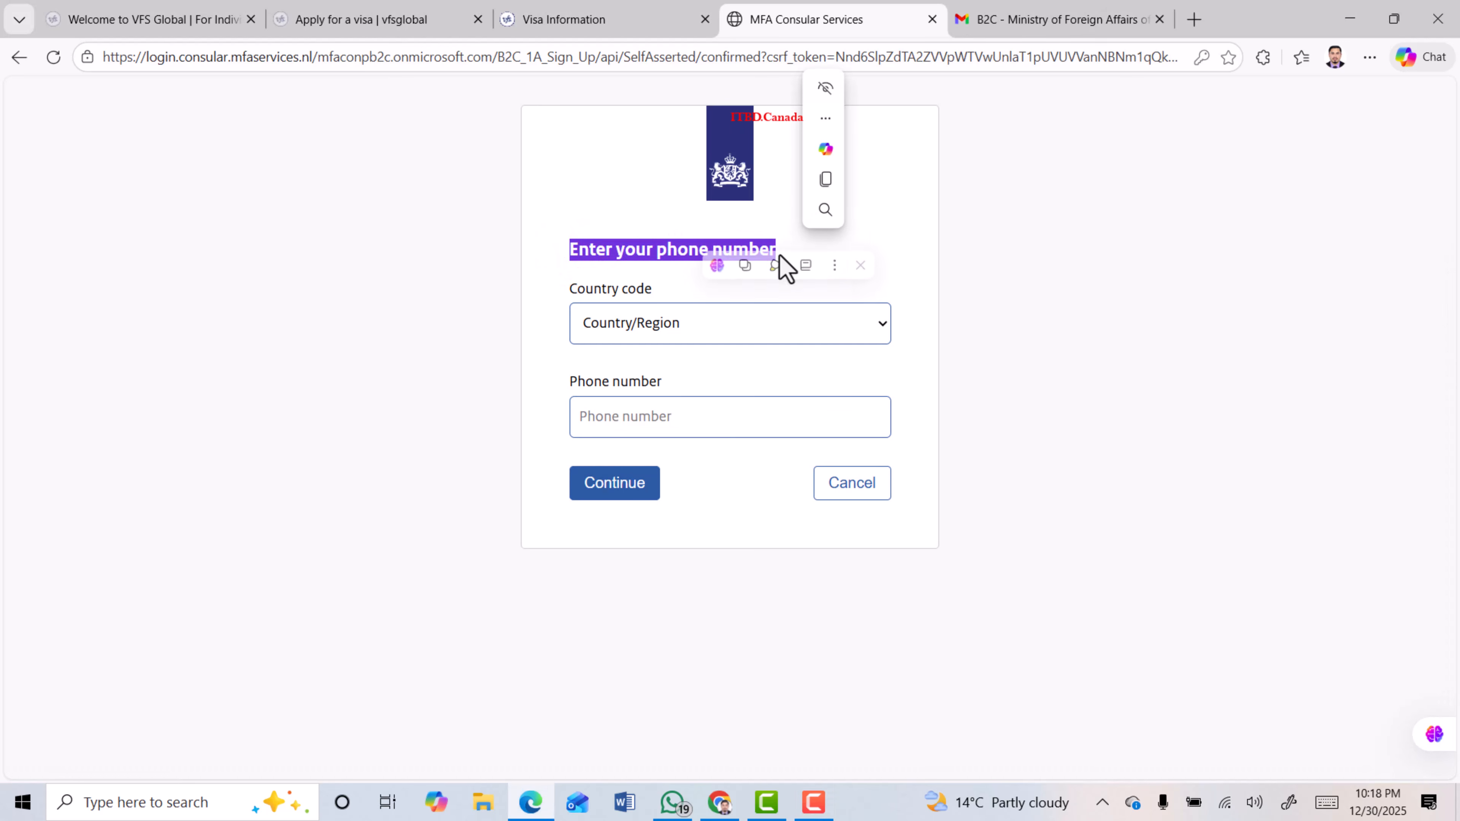
{"action": "left_click", "coordinate": [661, 325]}
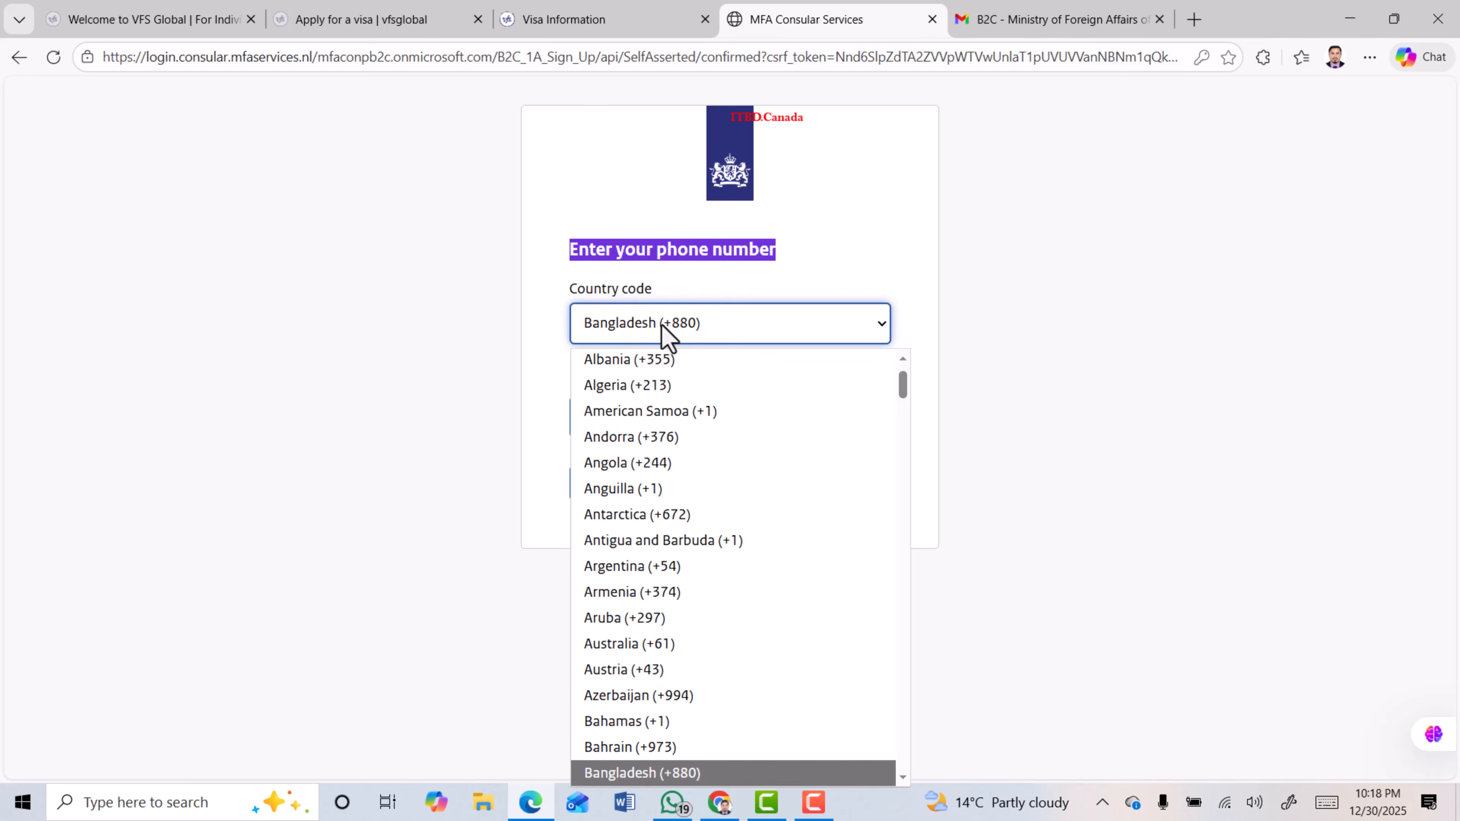
{"action": "left_click", "coordinate": [662, 326]}
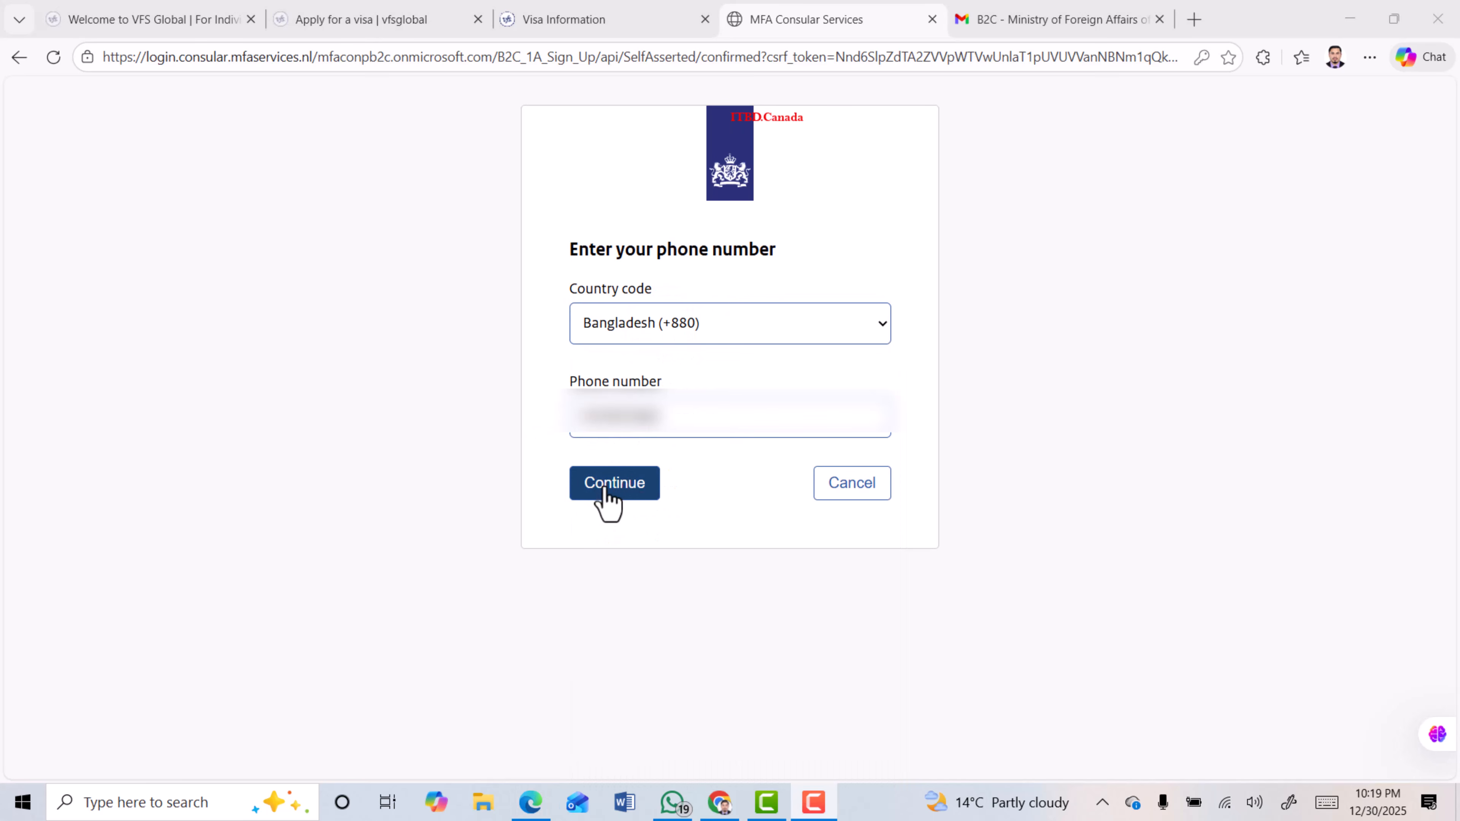
{"action": "left_click", "coordinate": [621, 492]}
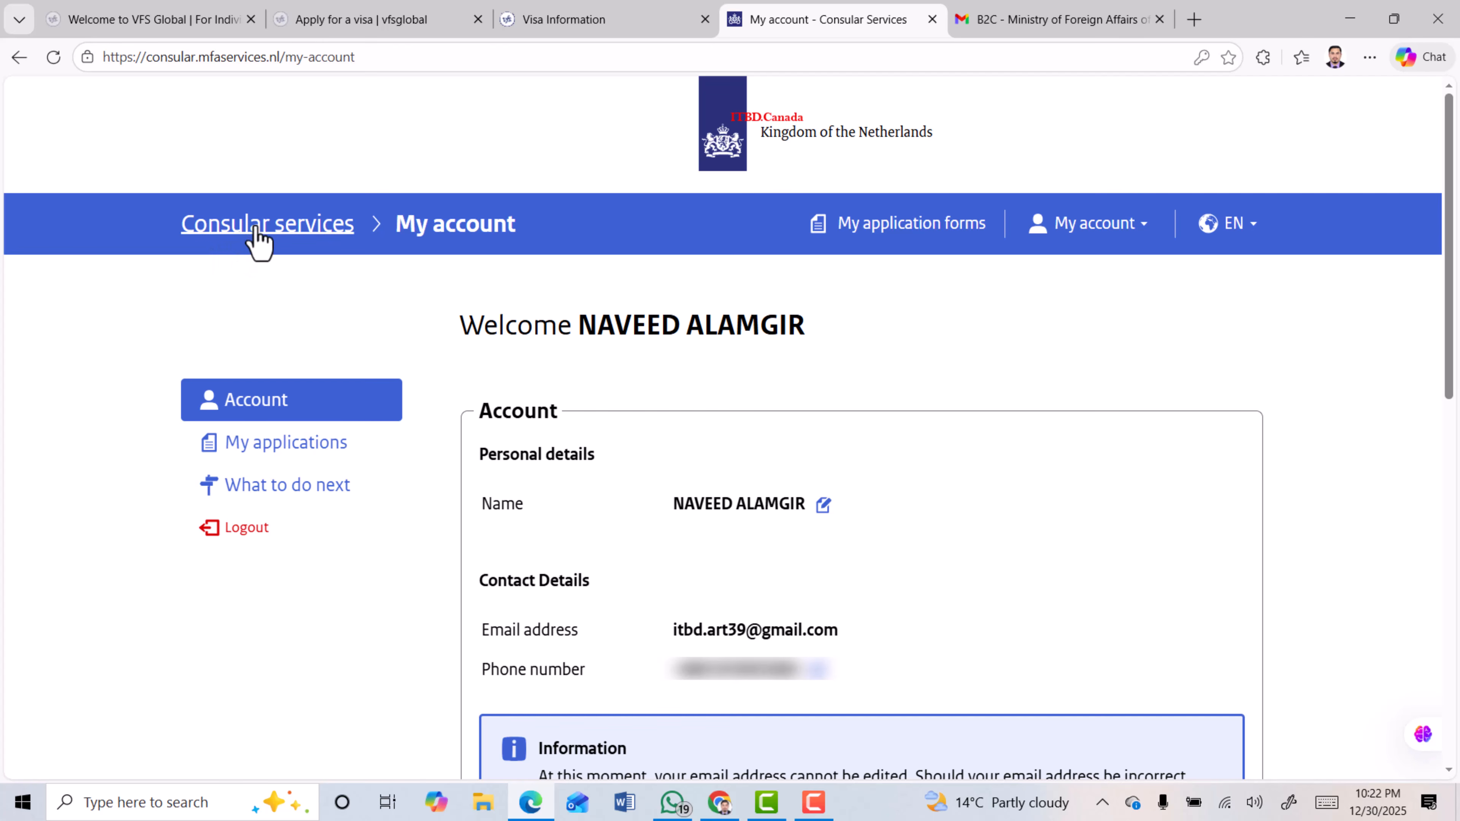
Go from the account page to the Schengen visa section of Consular services and start filling out the short-stay application form
{"action": "left_click", "coordinate": [258, 239]}
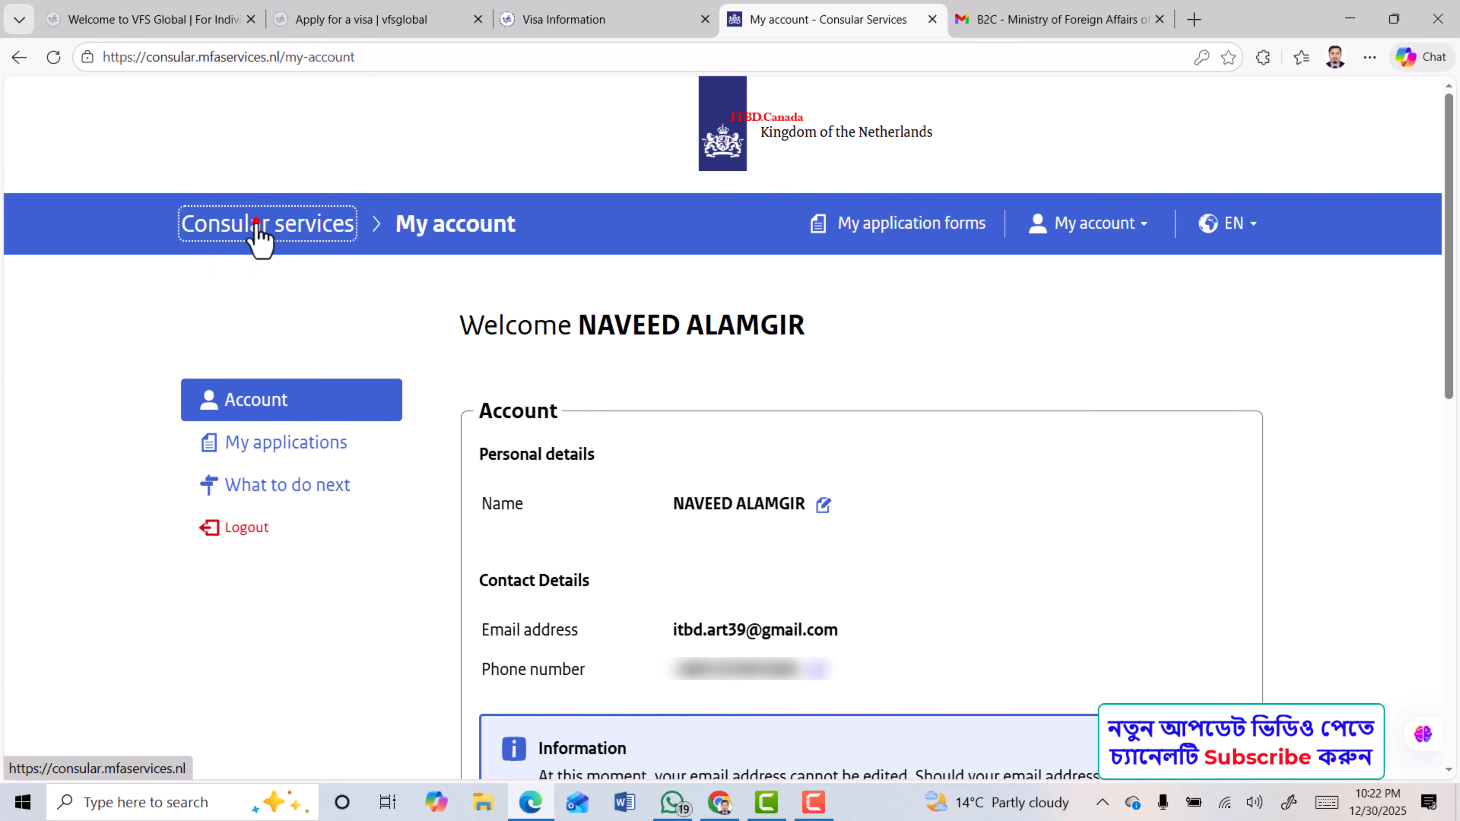
{"action": "scroll", "coordinate": [259, 575], "scroll_direction": "down", "scroll_amount": 2}
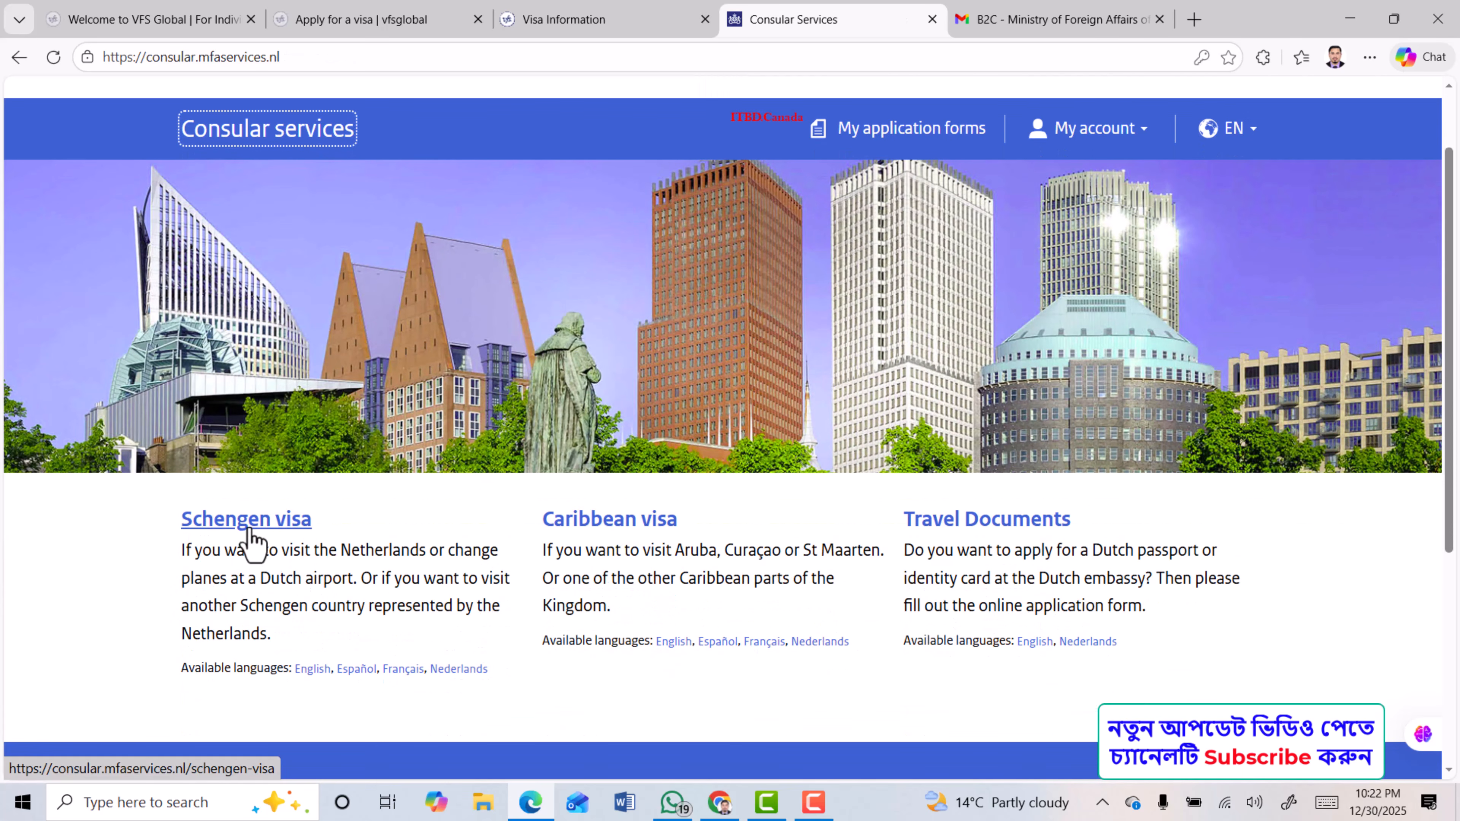
{"action": "left_click", "coordinate": [259, 519]}
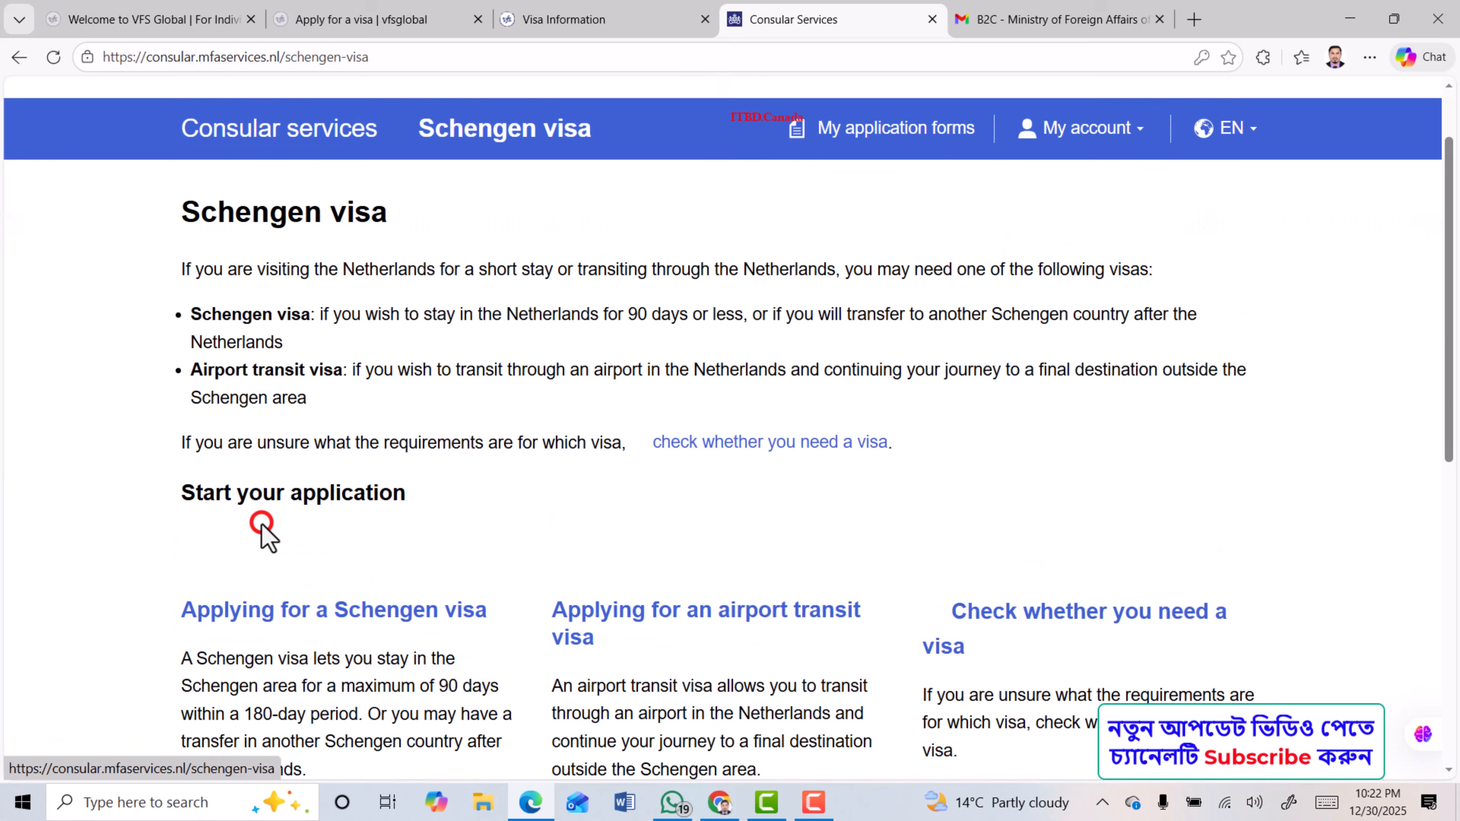
{"action": "scroll", "coordinate": [541, 361], "scroll_direction": "down", "scroll_amount": 4}
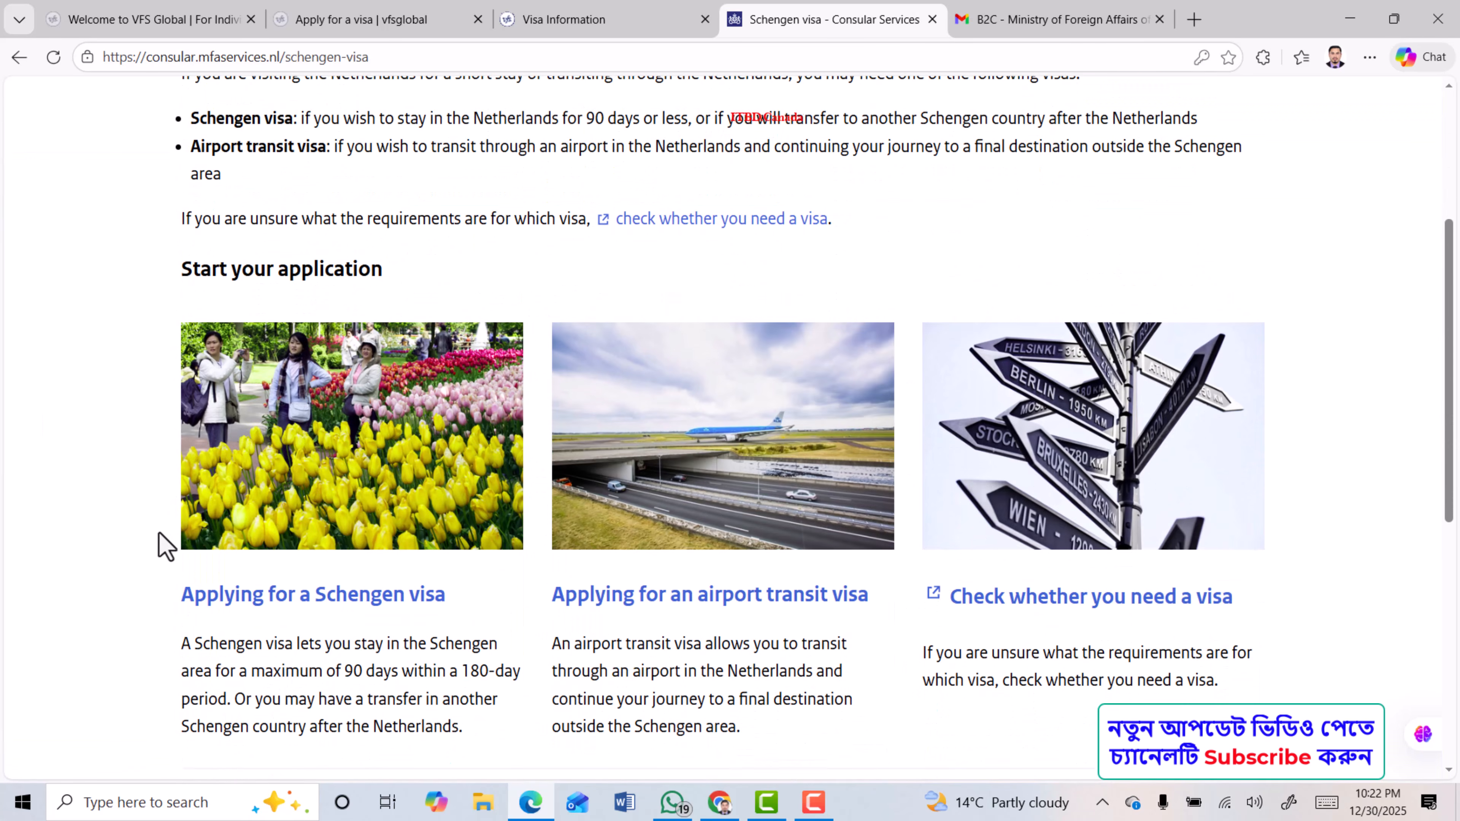
{"action": "scroll", "coordinate": [149, 535], "scroll_direction": "down", "scroll_amount": 2}
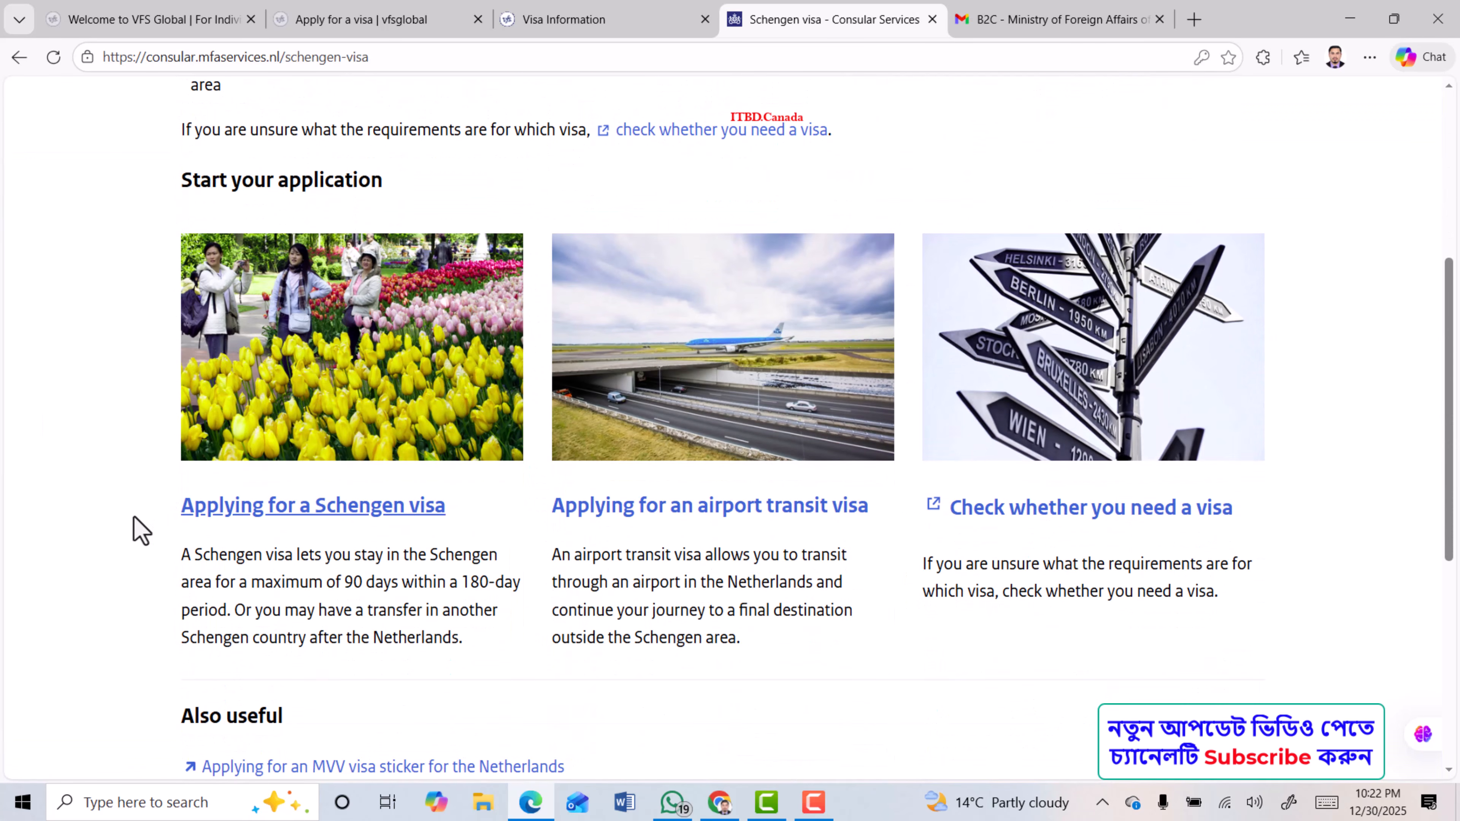
{"action": "left_click", "coordinate": [383, 507]}
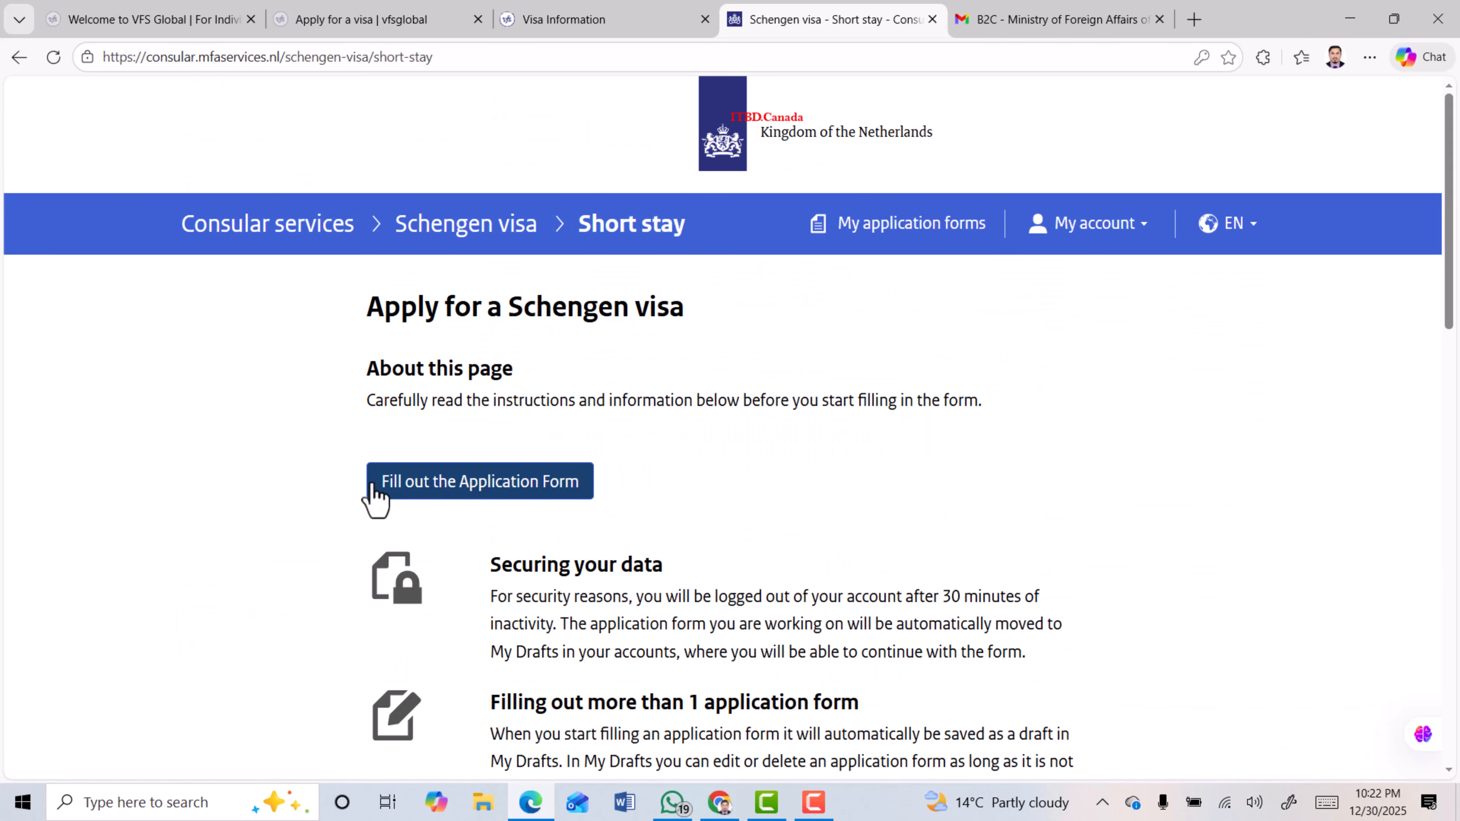
{"action": "left_click", "coordinate": [539, 484]}
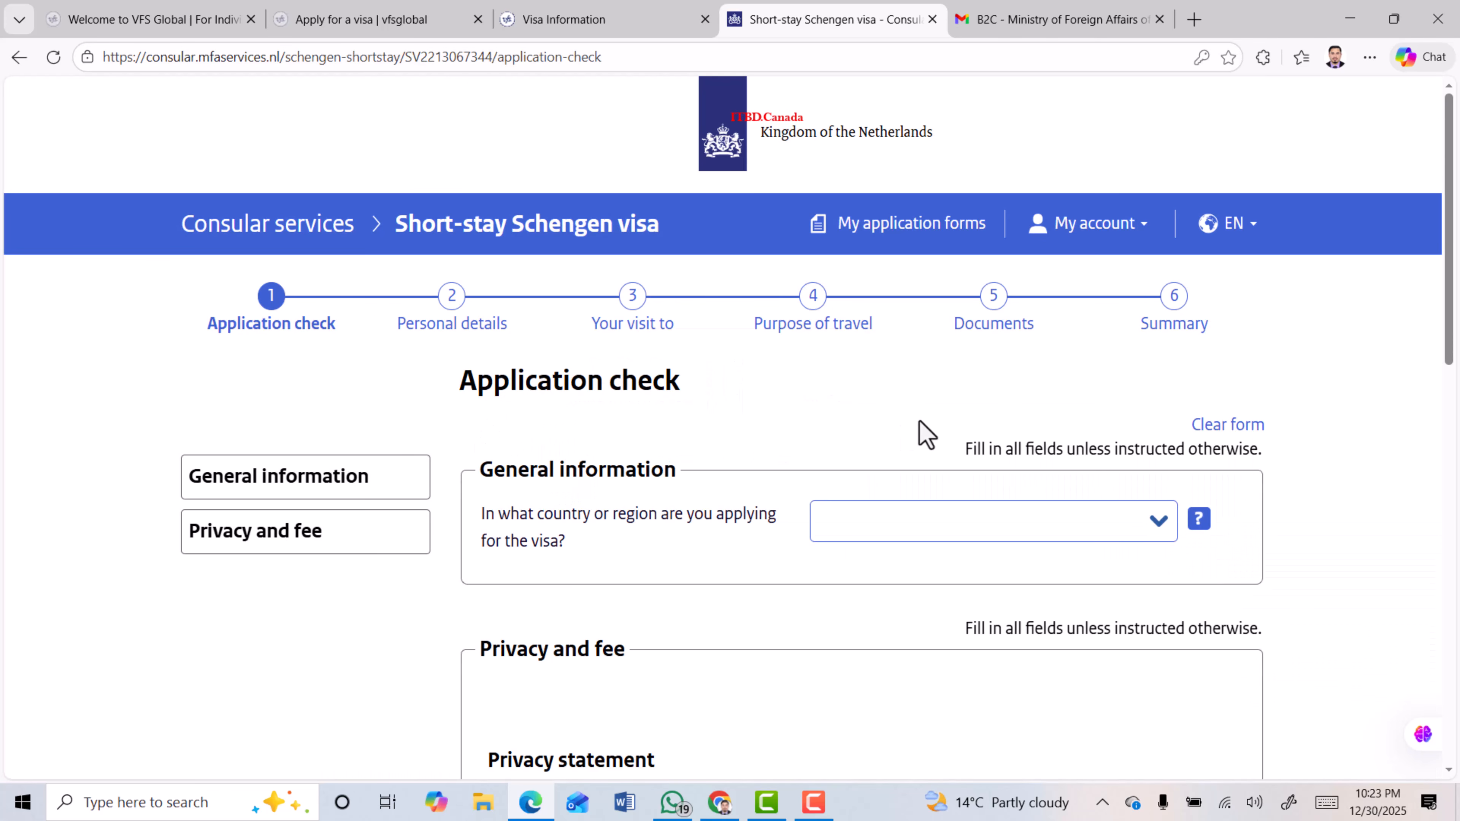
Set Bangladesh as the country or region of application in the General information section
{"action": "scroll", "coordinate": [972, 426], "scroll_direction": "down", "scroll_amount": 2}
{"action": "left_click", "coordinate": [994, 426]}
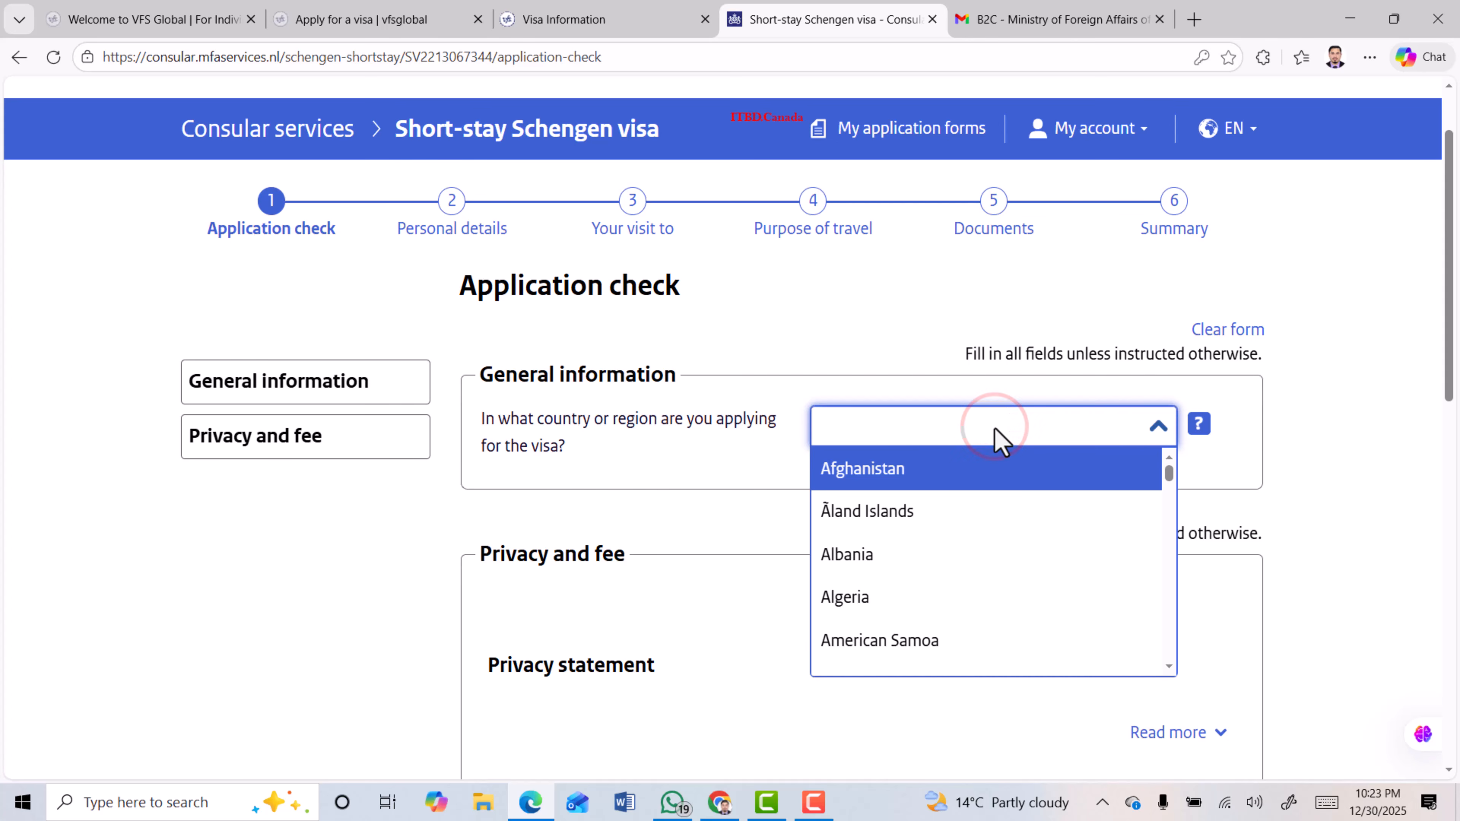
{"action": "type", "text": "BAN"}
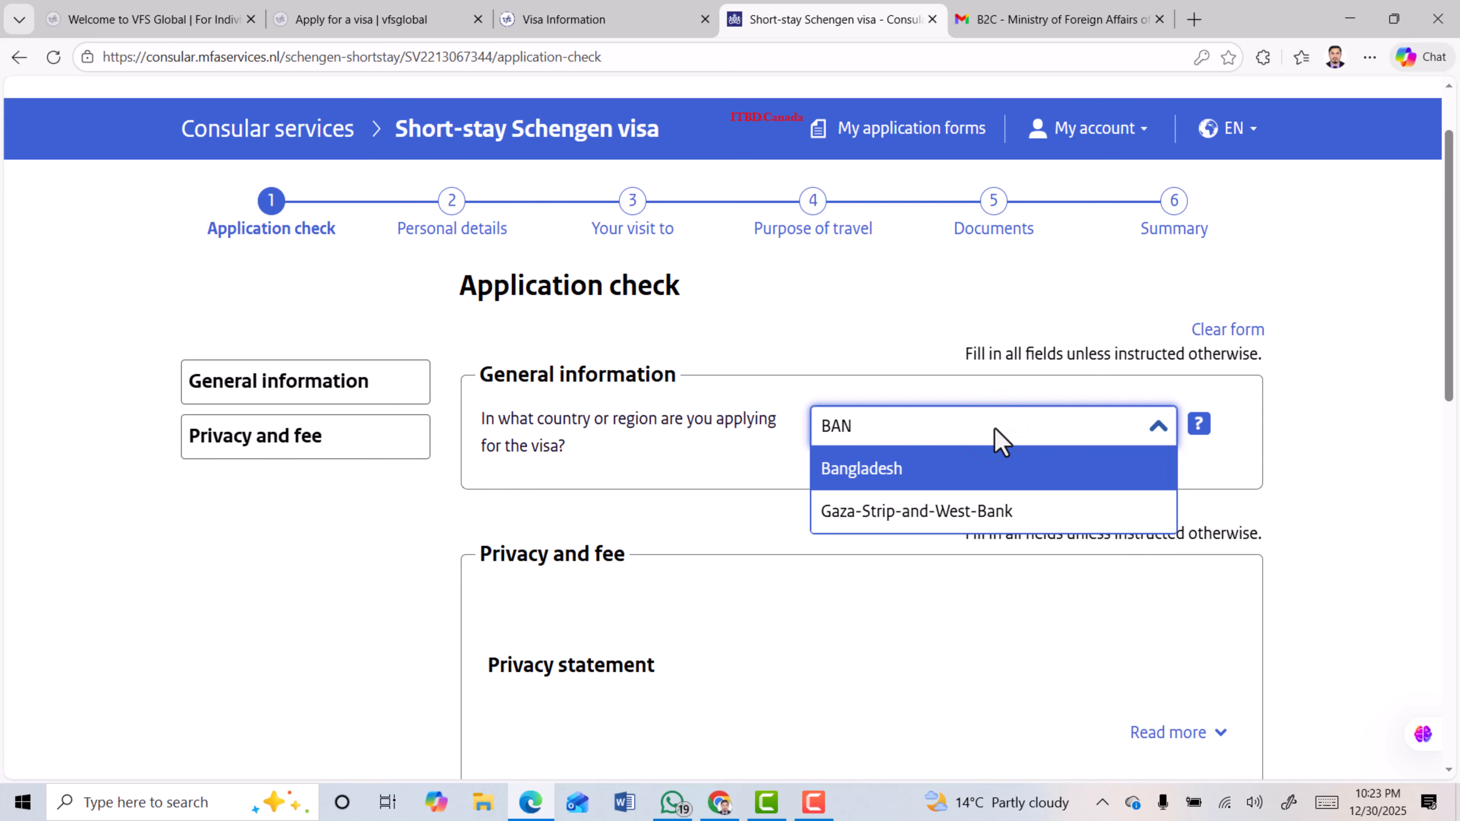
{"action": "left_click", "coordinate": [888, 472]}
Set Netherlands as the Schengen country to visit in the General information section
{"action": "left_click_drag", "start_coordinate": [493, 502], "coordinate": [694, 544]}
{"action": "left_click", "coordinate": [1094, 517]}
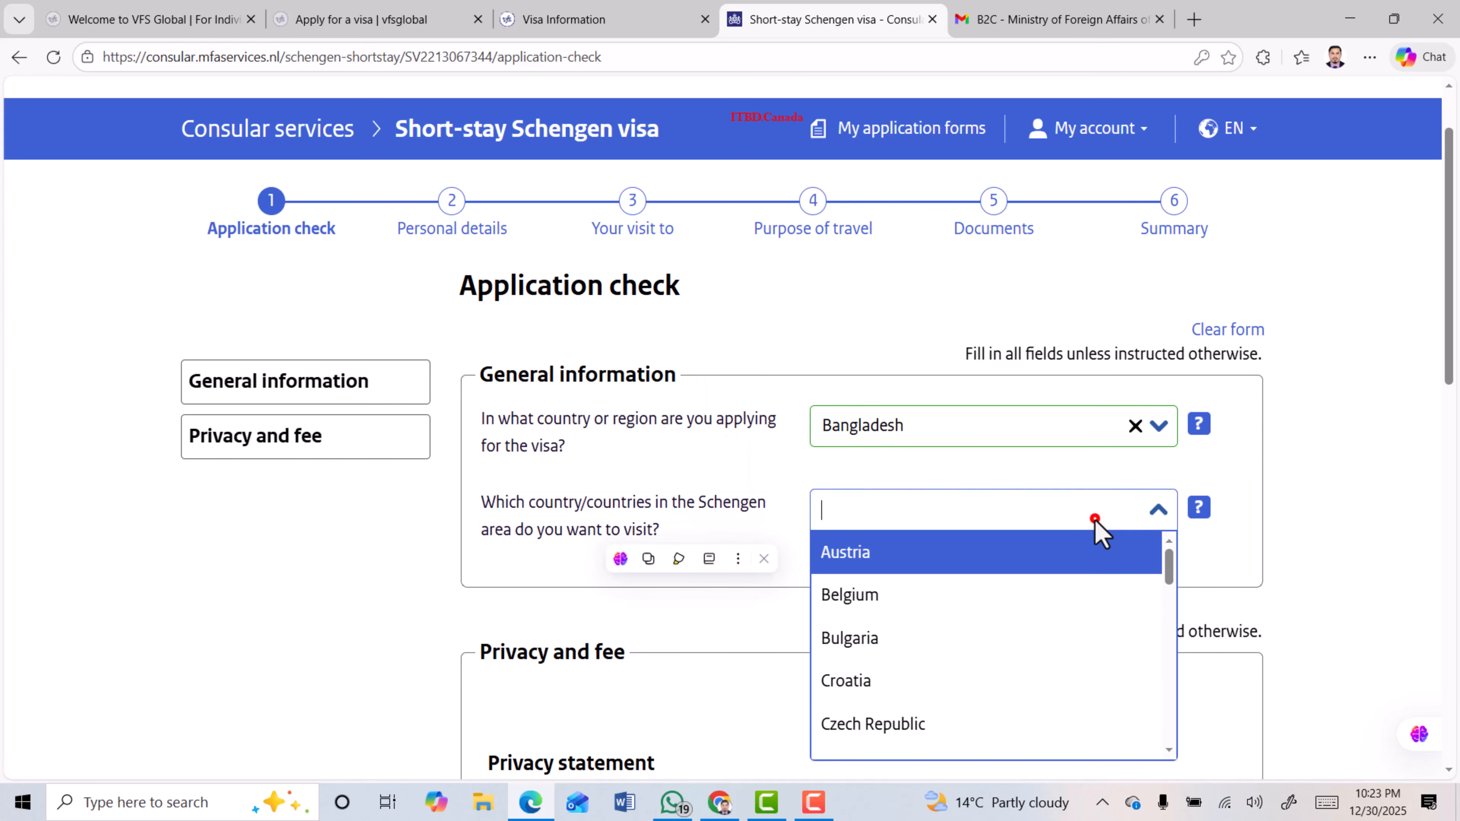
{"action": "type", "text": "NA"}
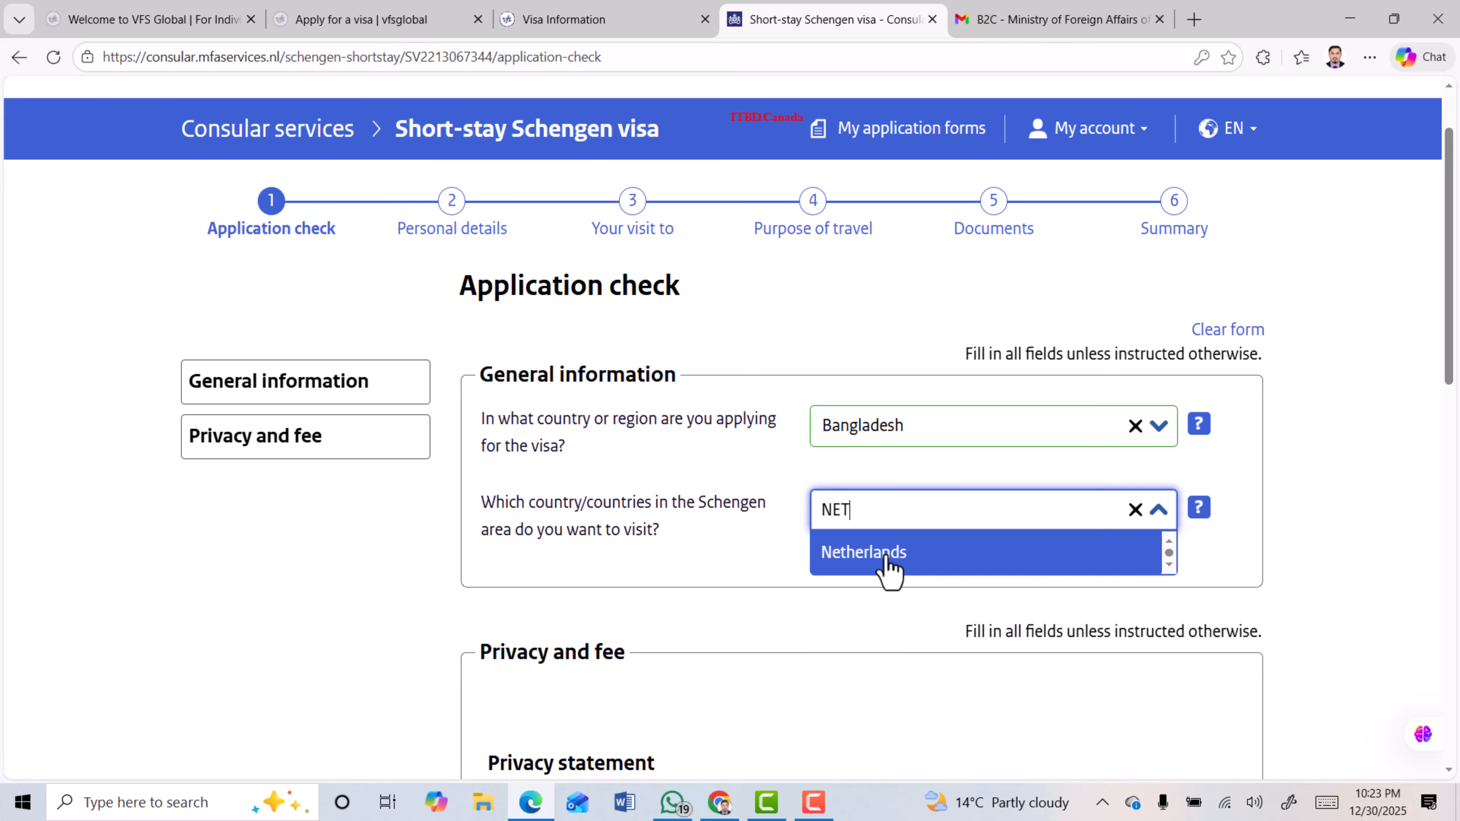
{"action": "left_click", "coordinate": [886, 552]}
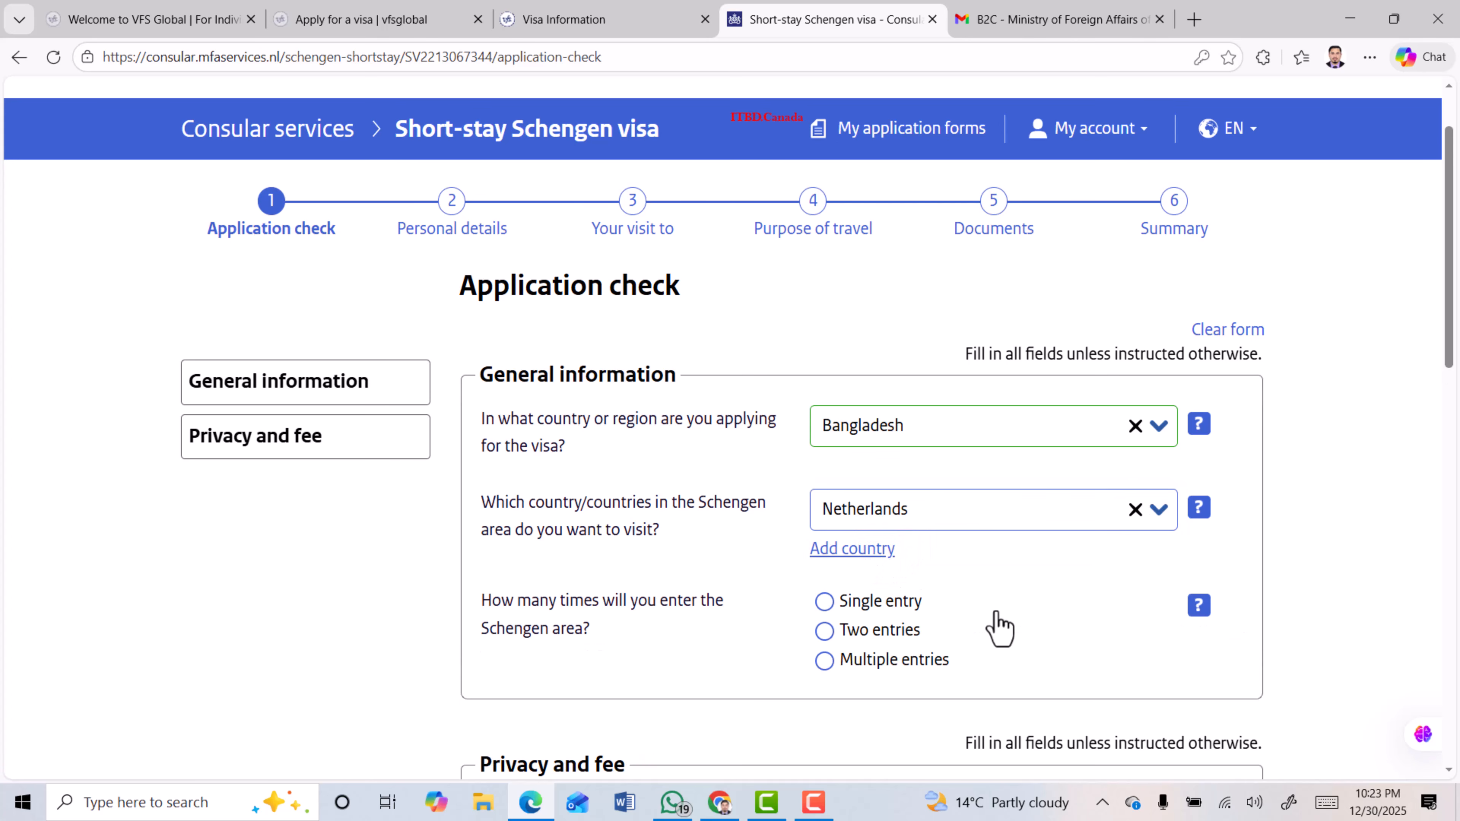
Add France as a second Schengen country to visit in the General information section
{"action": "left_click", "coordinate": [873, 553]}
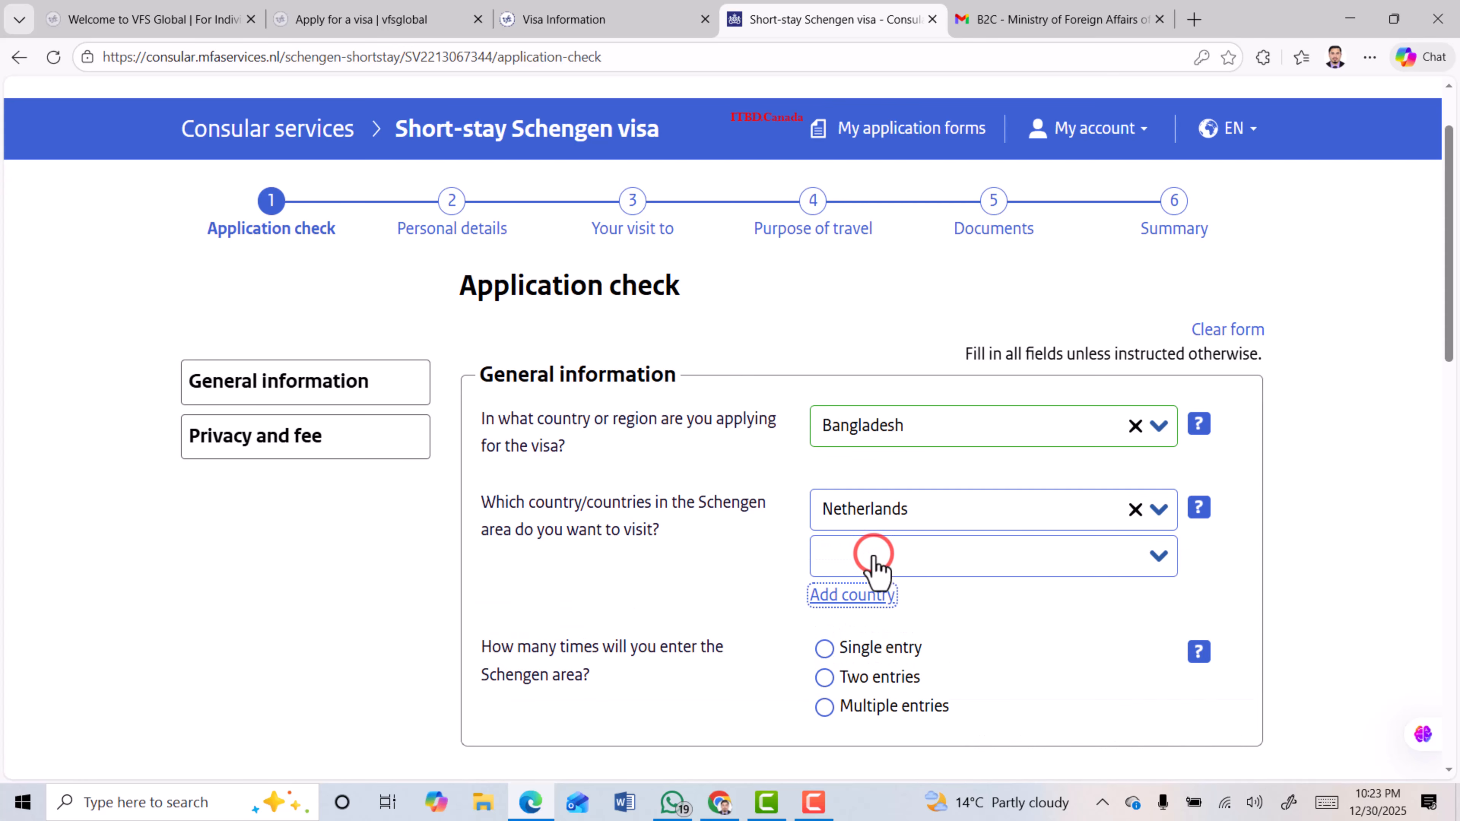
{"action": "left_click", "coordinate": [917, 564]}
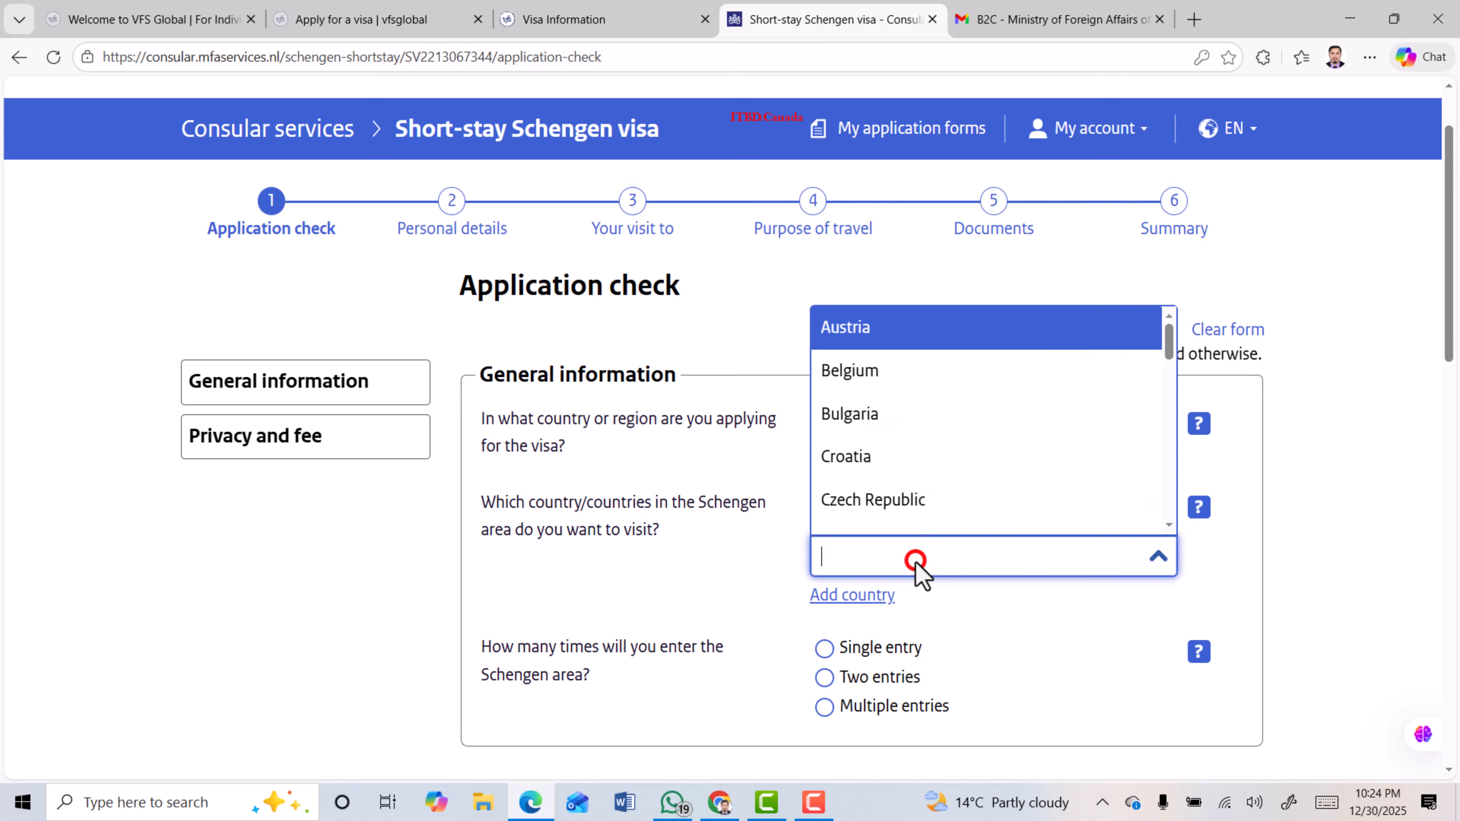
{"action": "type", "text": "FRA"}
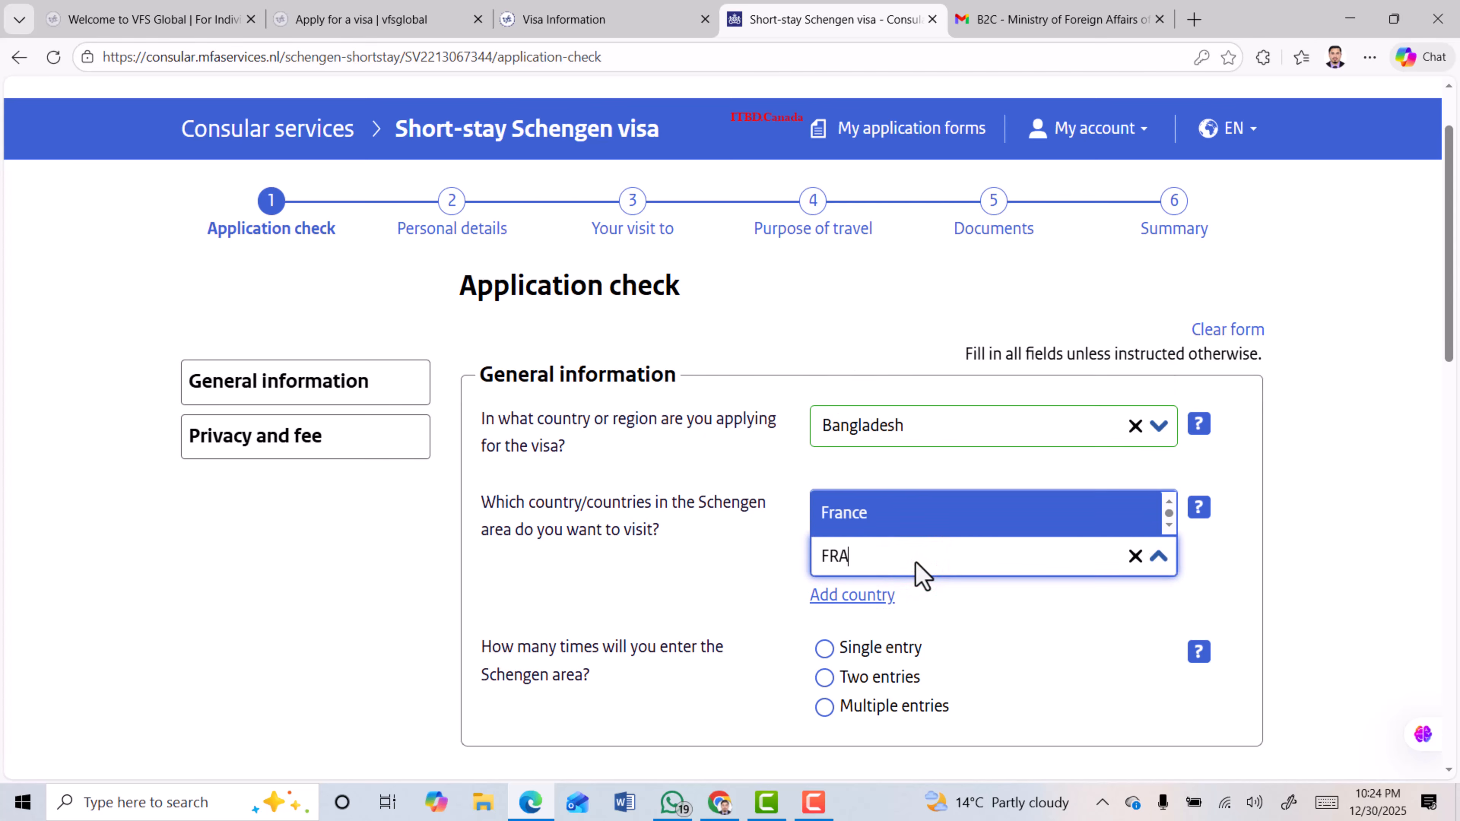
{"action": "left_click", "coordinate": [1052, 521]}
Set Netherlands as both the main destination and the Schengen country to visit first
{"action": "scroll", "coordinate": [1042, 554], "scroll_direction": "down", "scroll_amount": 3}
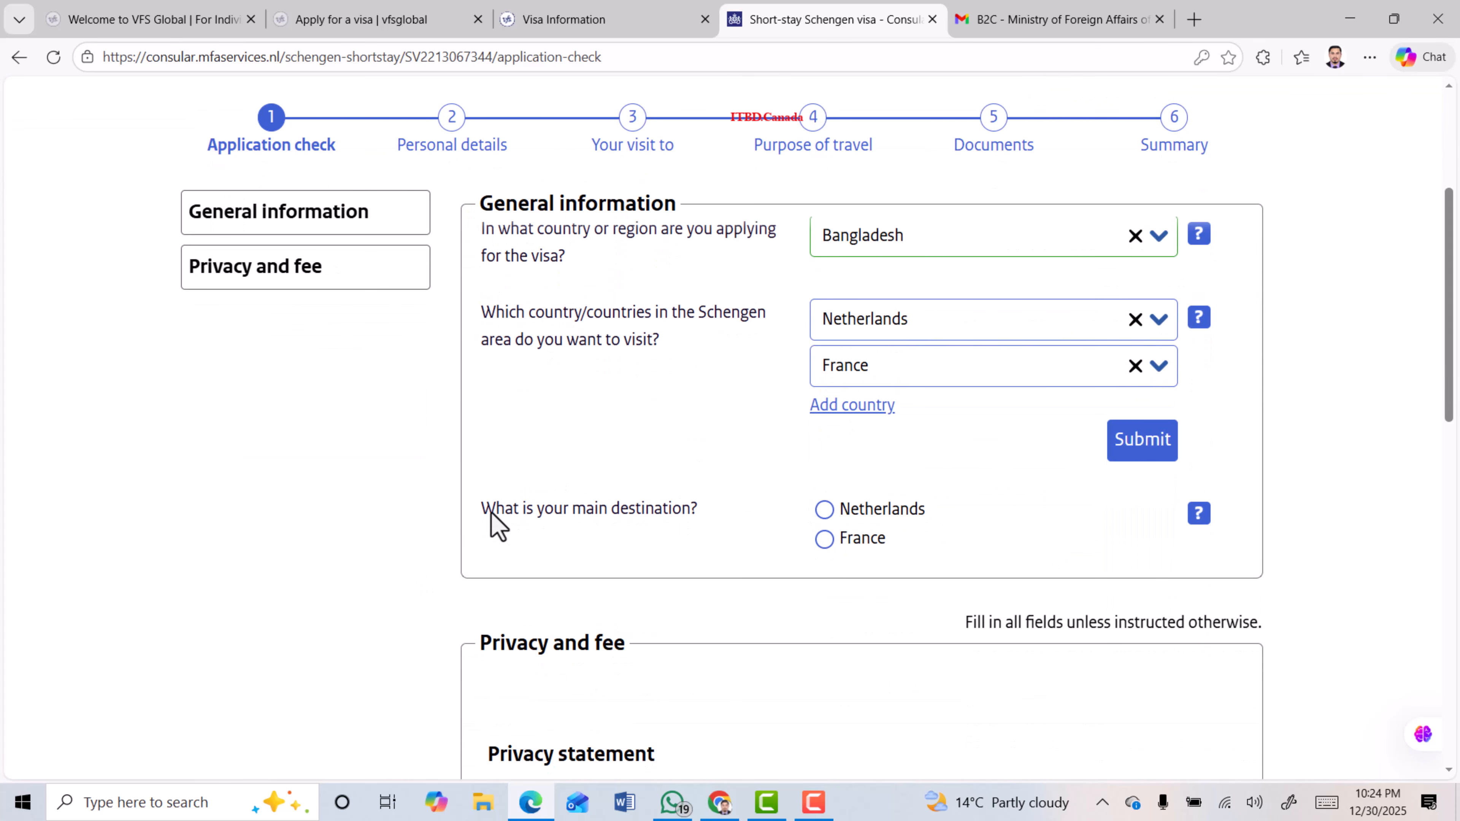
{"action": "left_click_drag", "start_coordinate": [481, 507], "coordinate": [701, 504]}
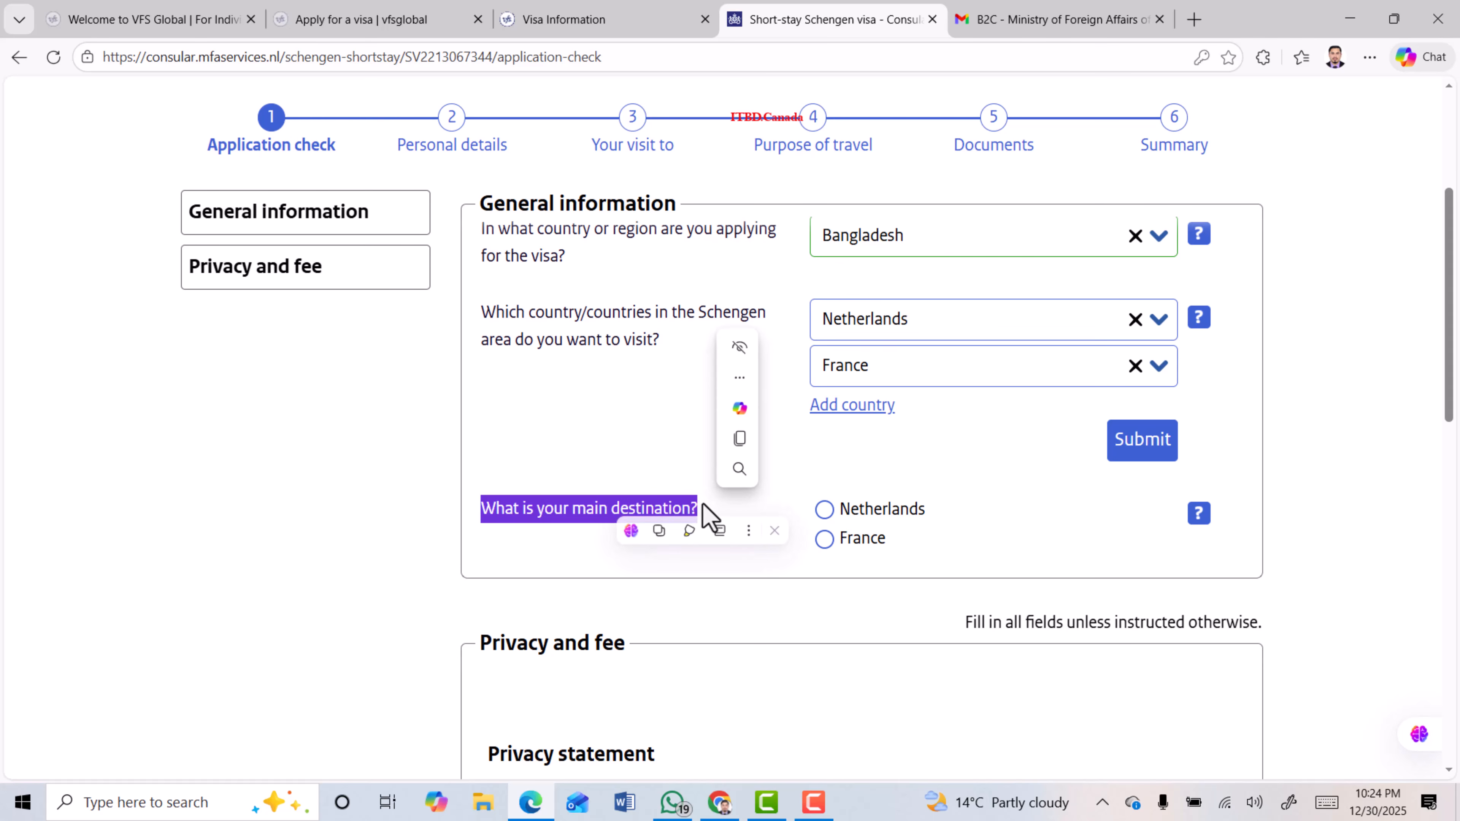
{"action": "left_click", "coordinate": [571, 511]}
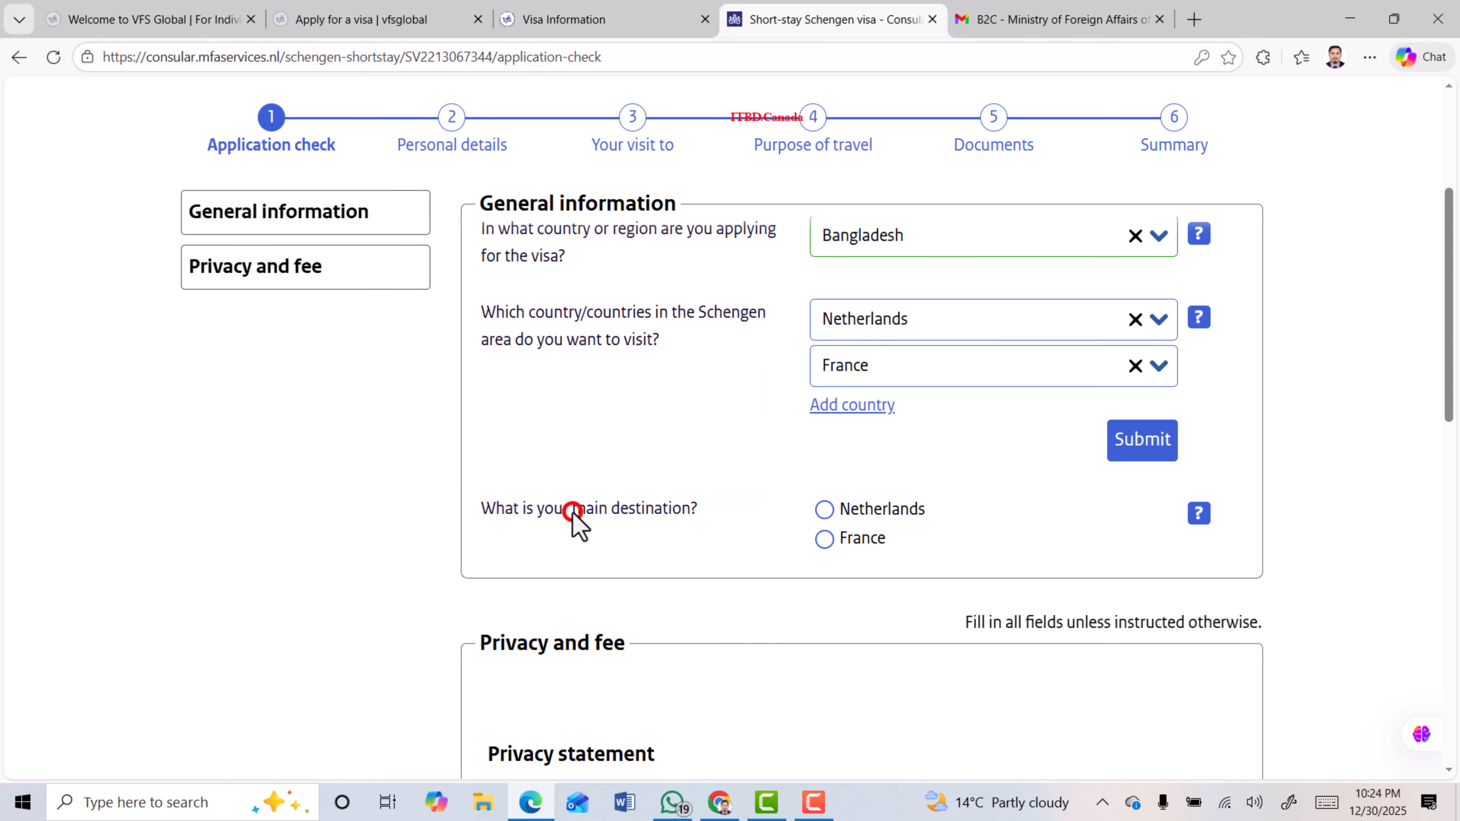
{"action": "left_click", "coordinate": [824, 509]}
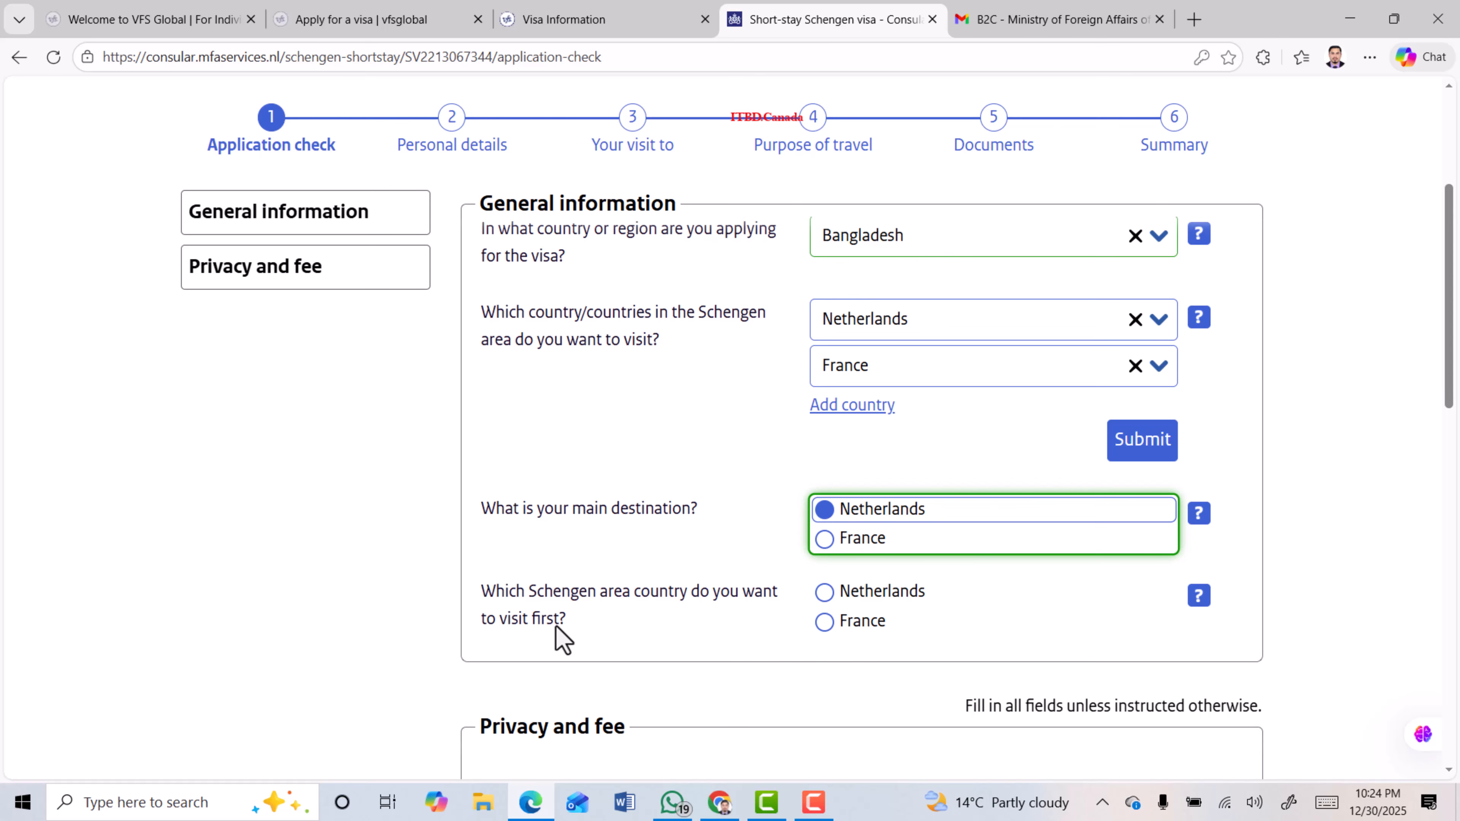
{"action": "left_click", "coordinate": [825, 592]}
Choose Single entry for the Schengen area and set the nationality to Bangladeshi
{"action": "scroll", "coordinate": [511, 503], "scroll_direction": "down", "scroll_amount": 3}
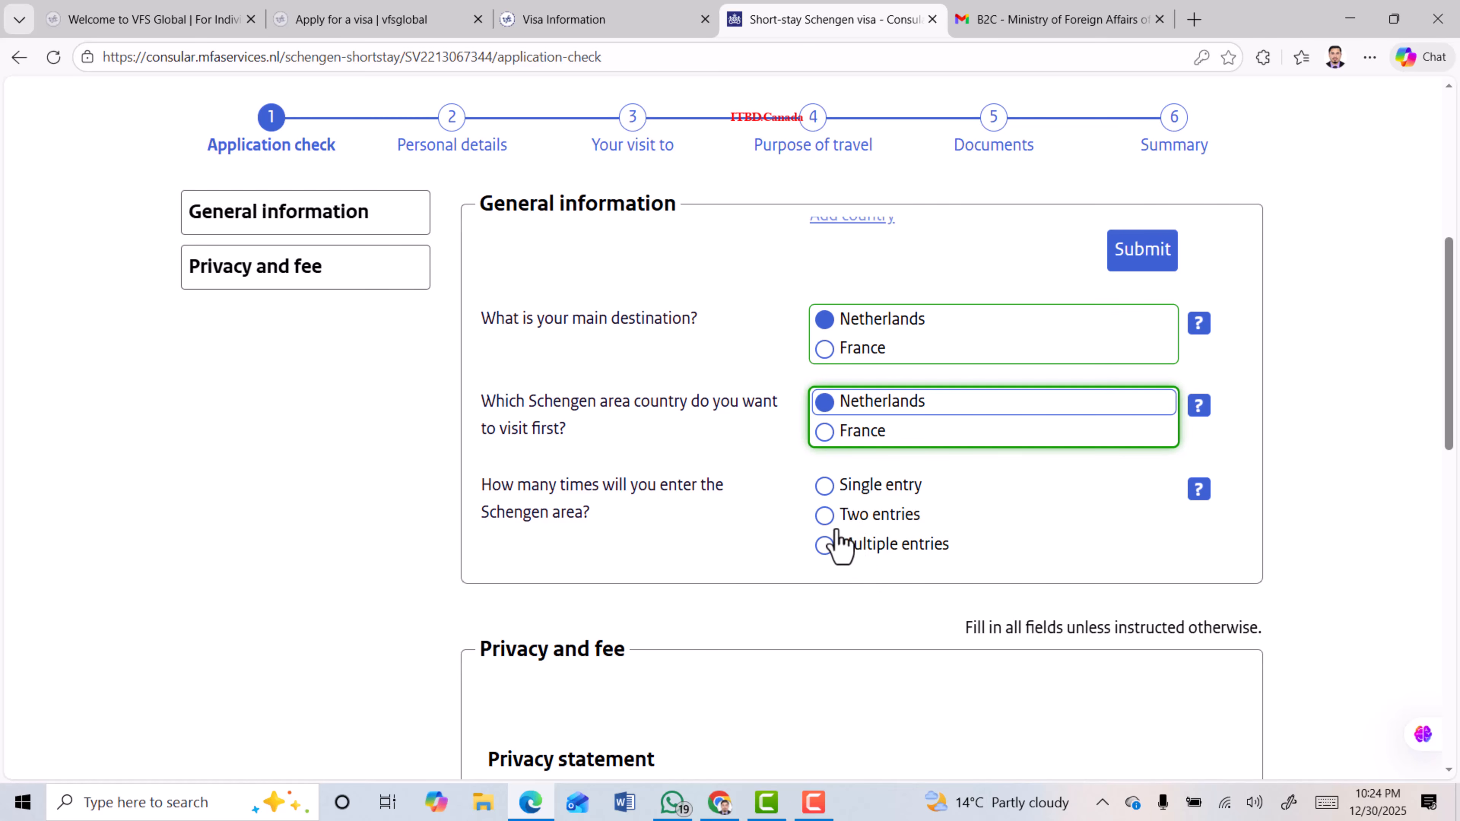
{"action": "left_click", "coordinate": [823, 486]}
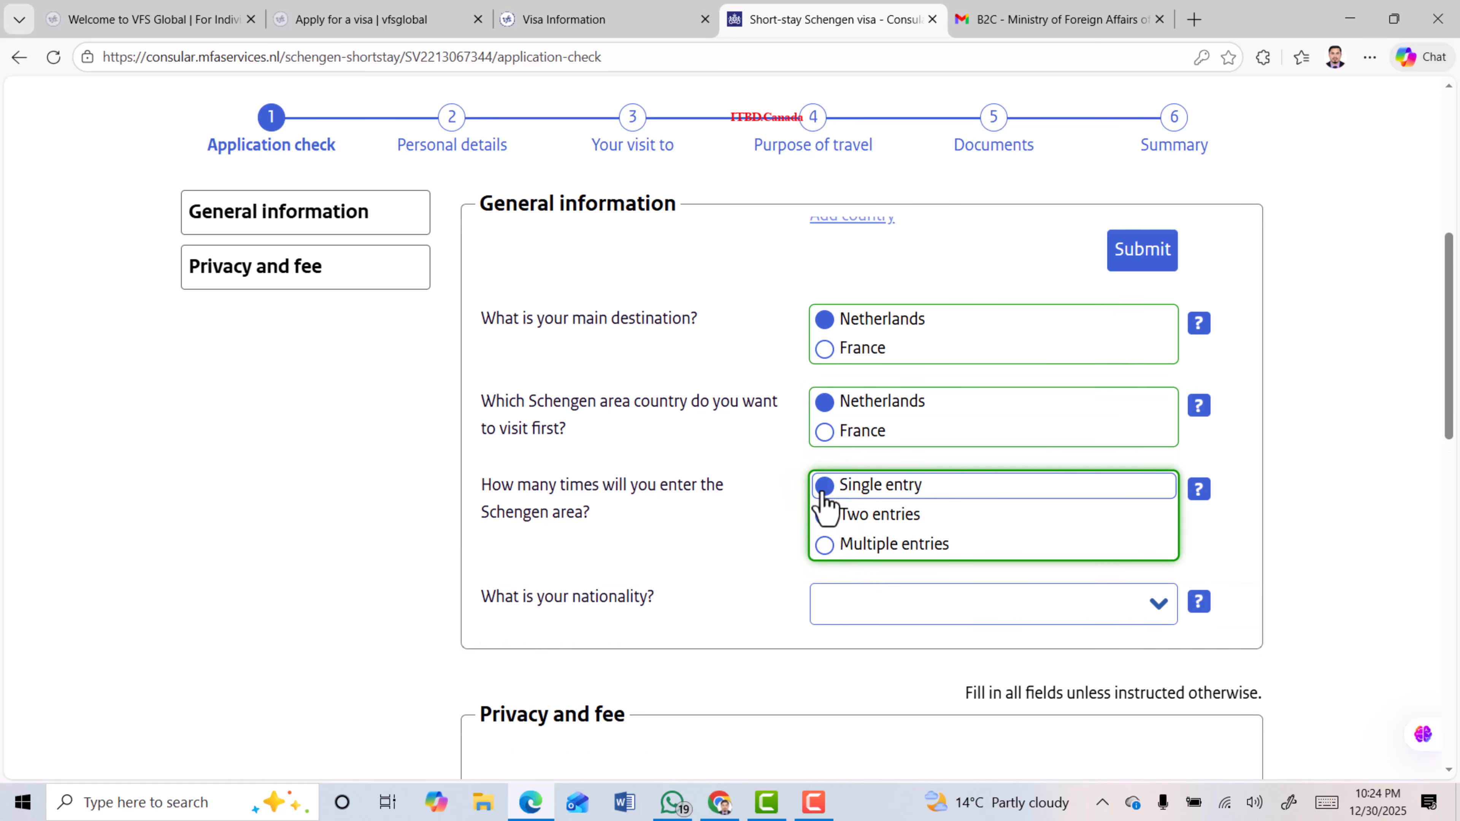
{"action": "scroll", "coordinate": [701, 528], "scroll_direction": "down", "scroll_amount": 2}
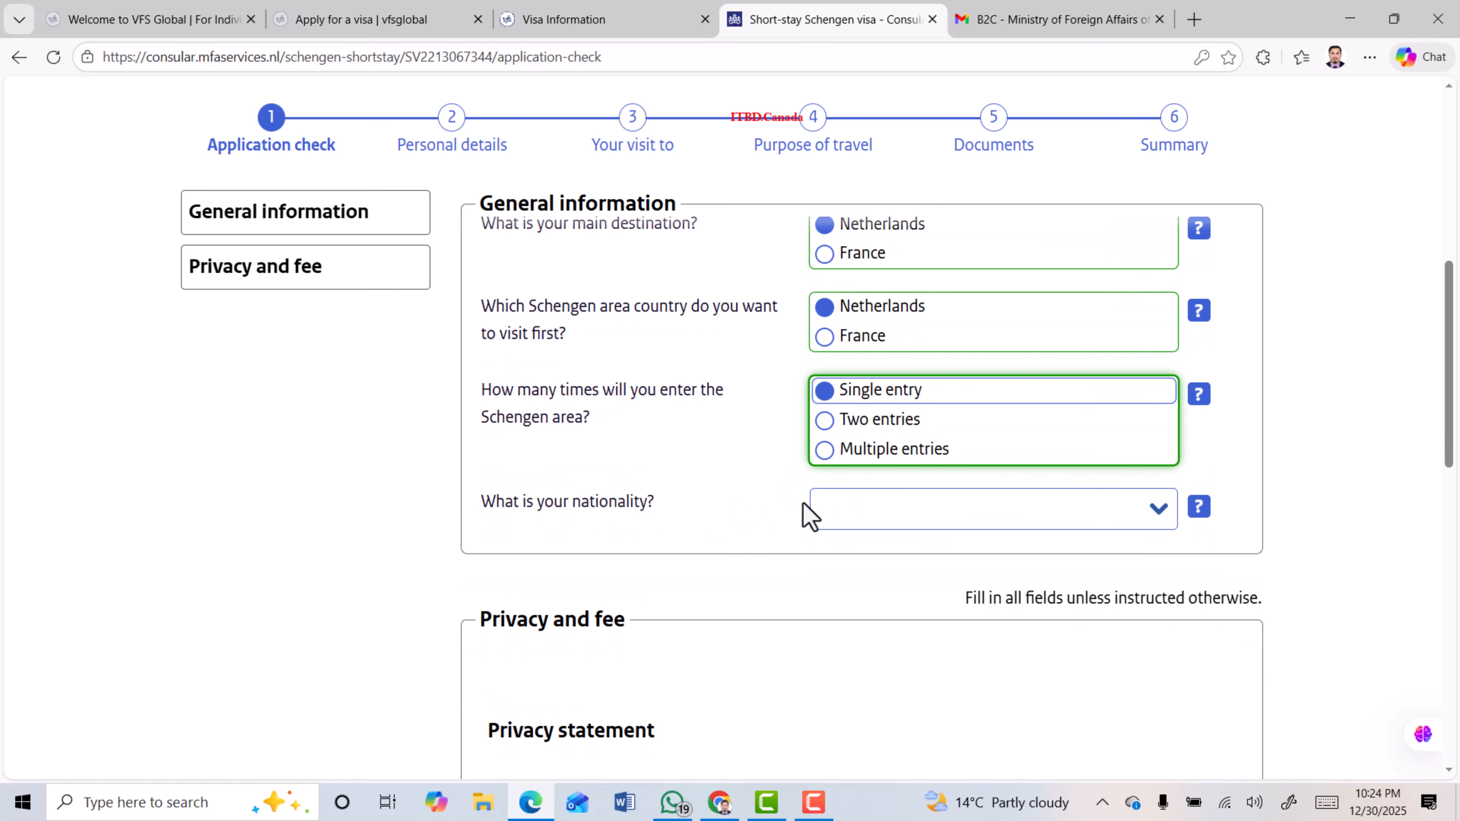
{"action": "left_click", "coordinate": [948, 509]}
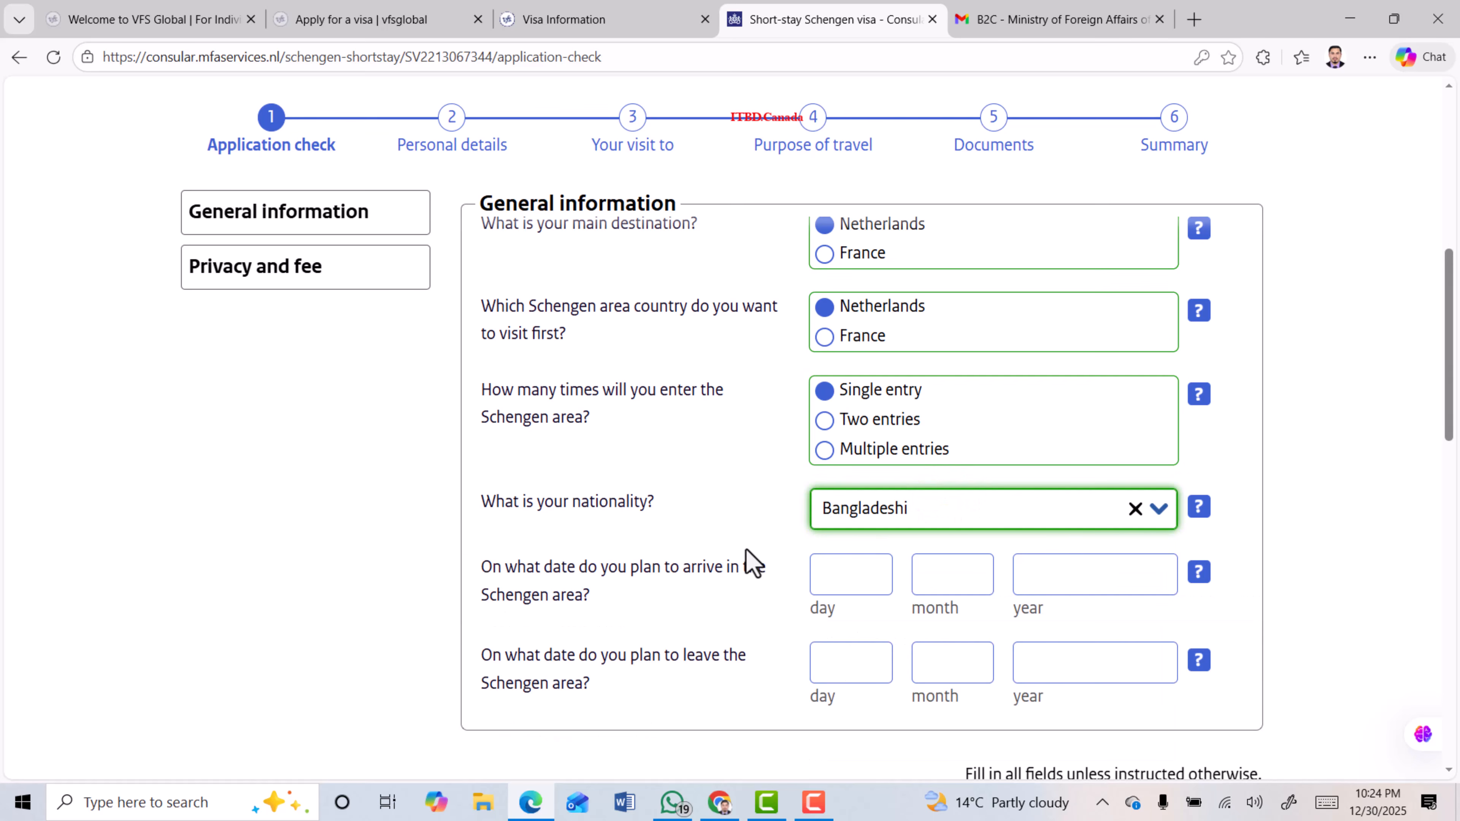
Remove France from the Schengen countries to visit
{"action": "scroll", "coordinate": [746, 545], "scroll_direction": "up", "scroll_amount": 3}
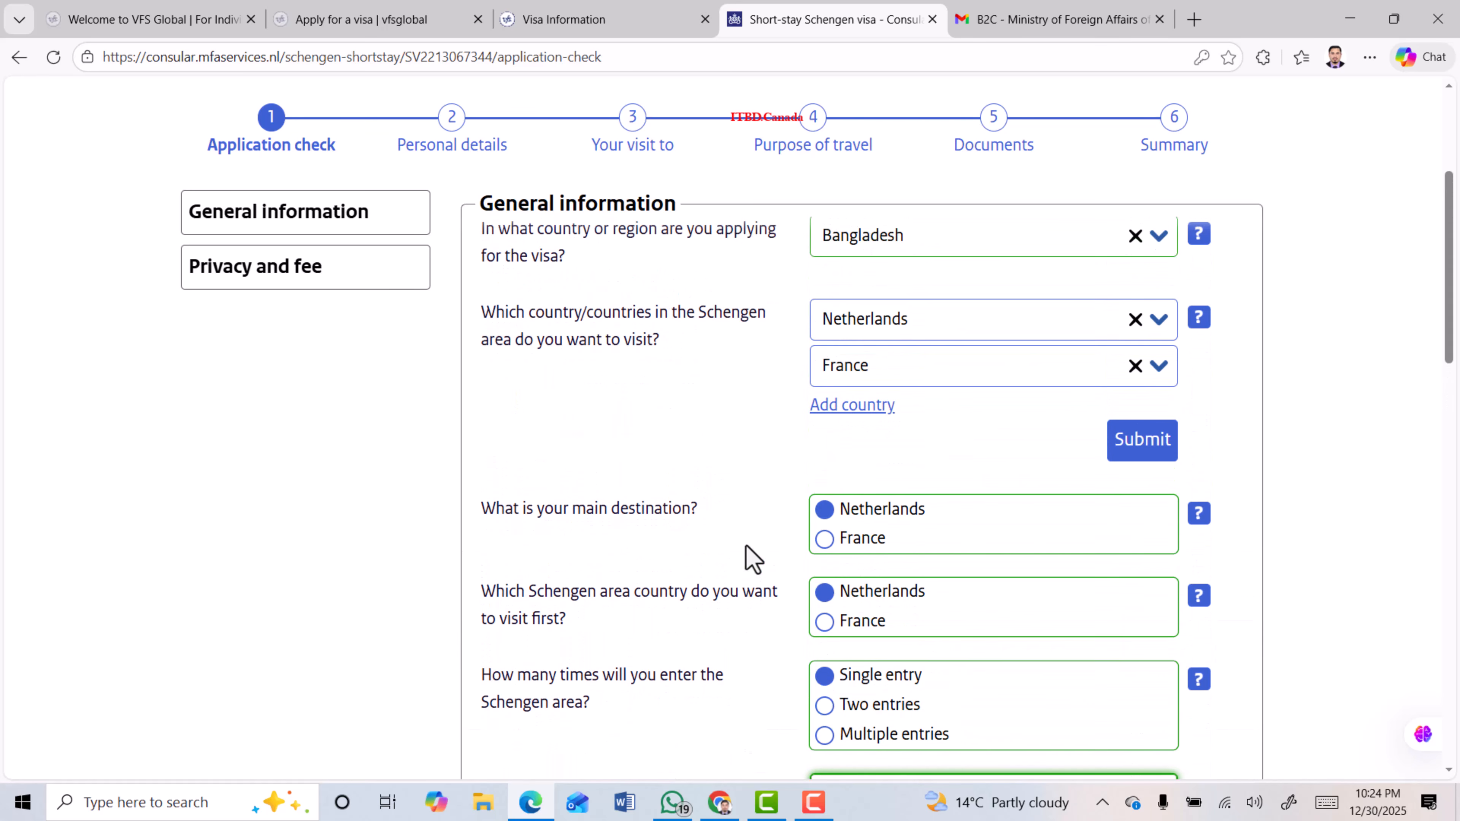
{"action": "scroll", "coordinate": [749, 558], "scroll_direction": "up", "scroll_amount": 1}
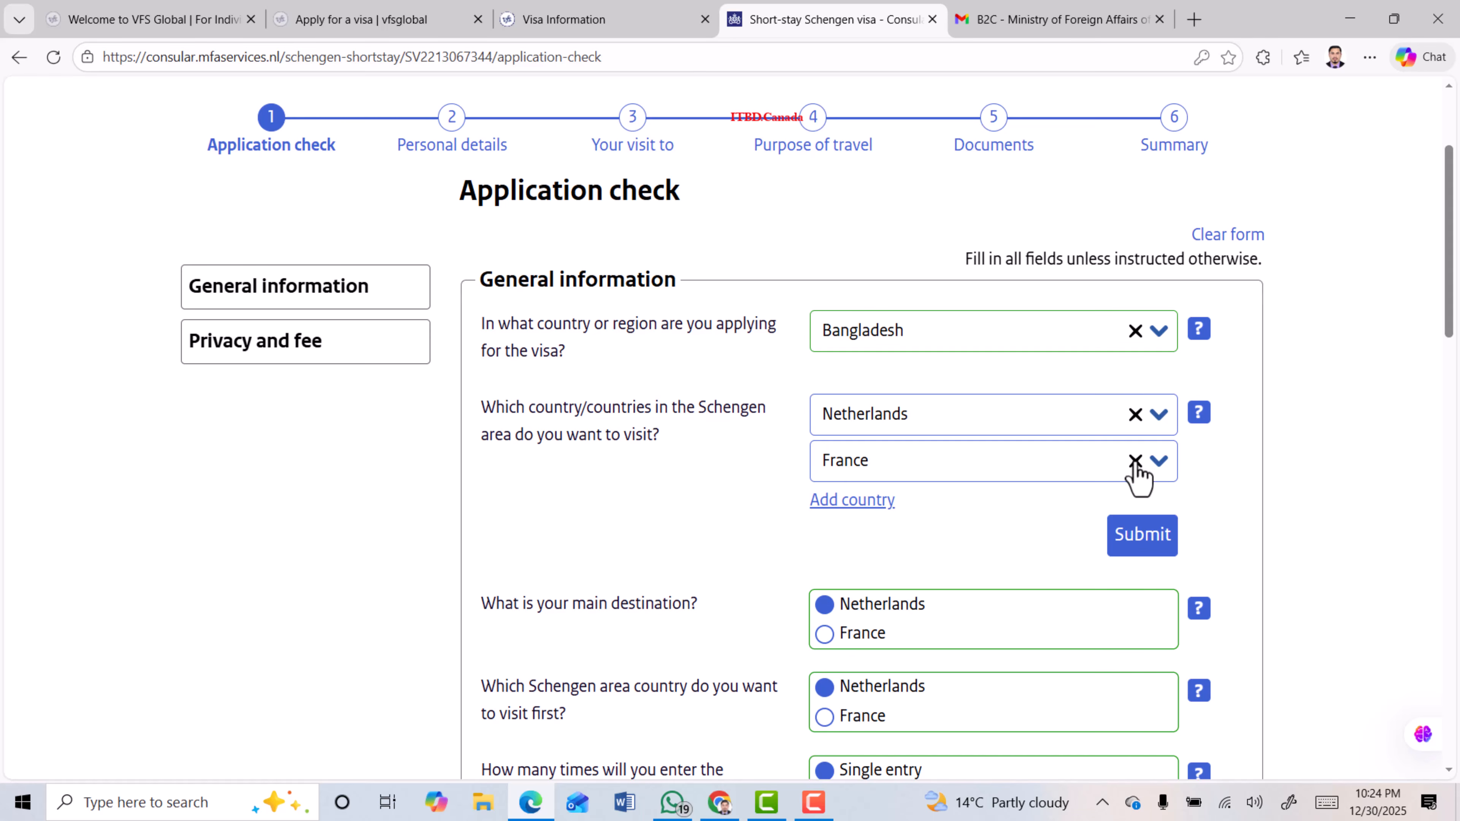
{"action": "left_click", "coordinate": [1135, 460]}
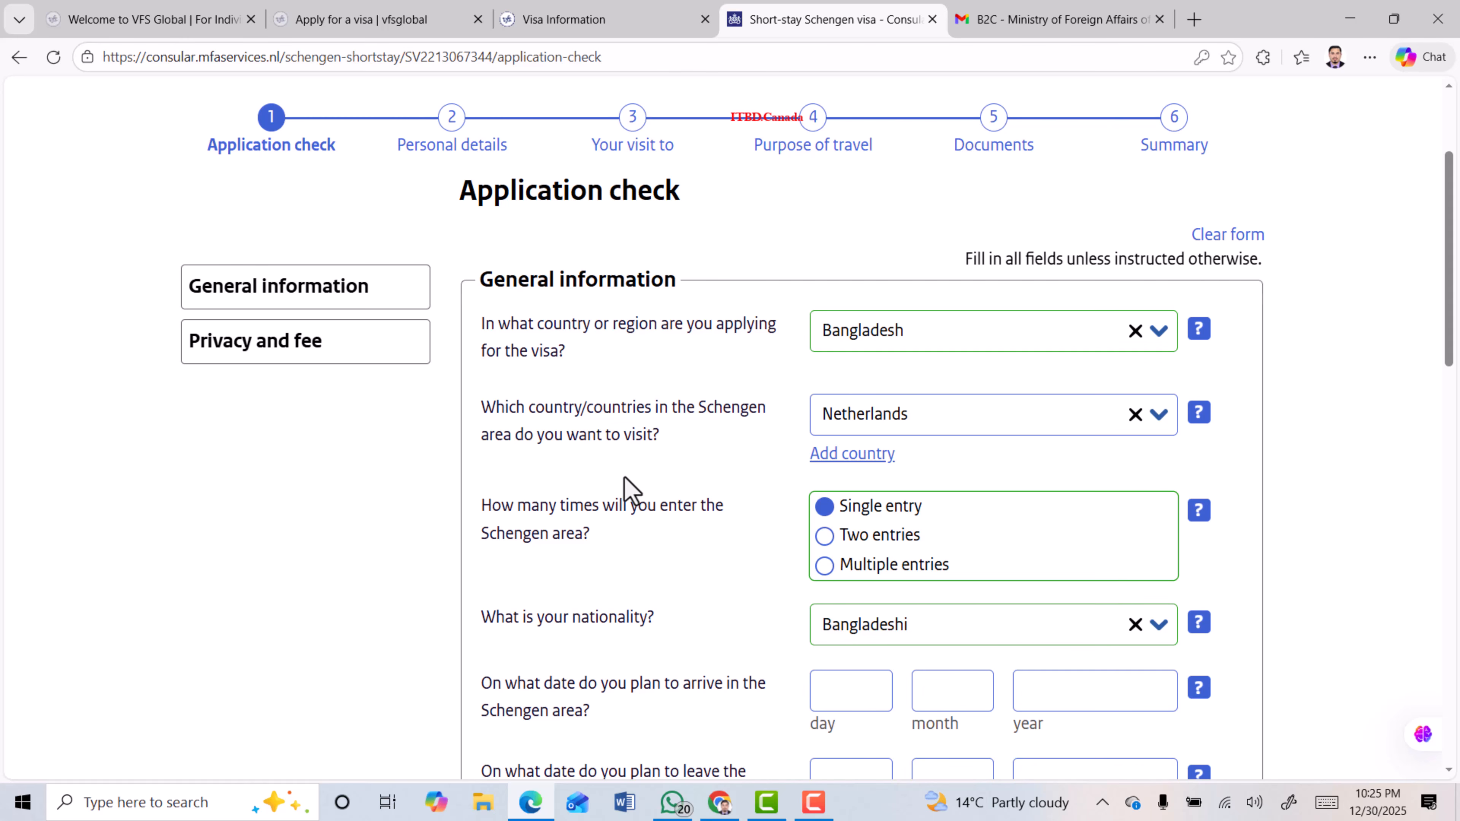
Set the planned arrival date in the Schengen area to day 01, month 04, year 2026
{"action": "scroll", "coordinate": [626, 489], "scroll_direction": "down", "scroll_amount": 3}
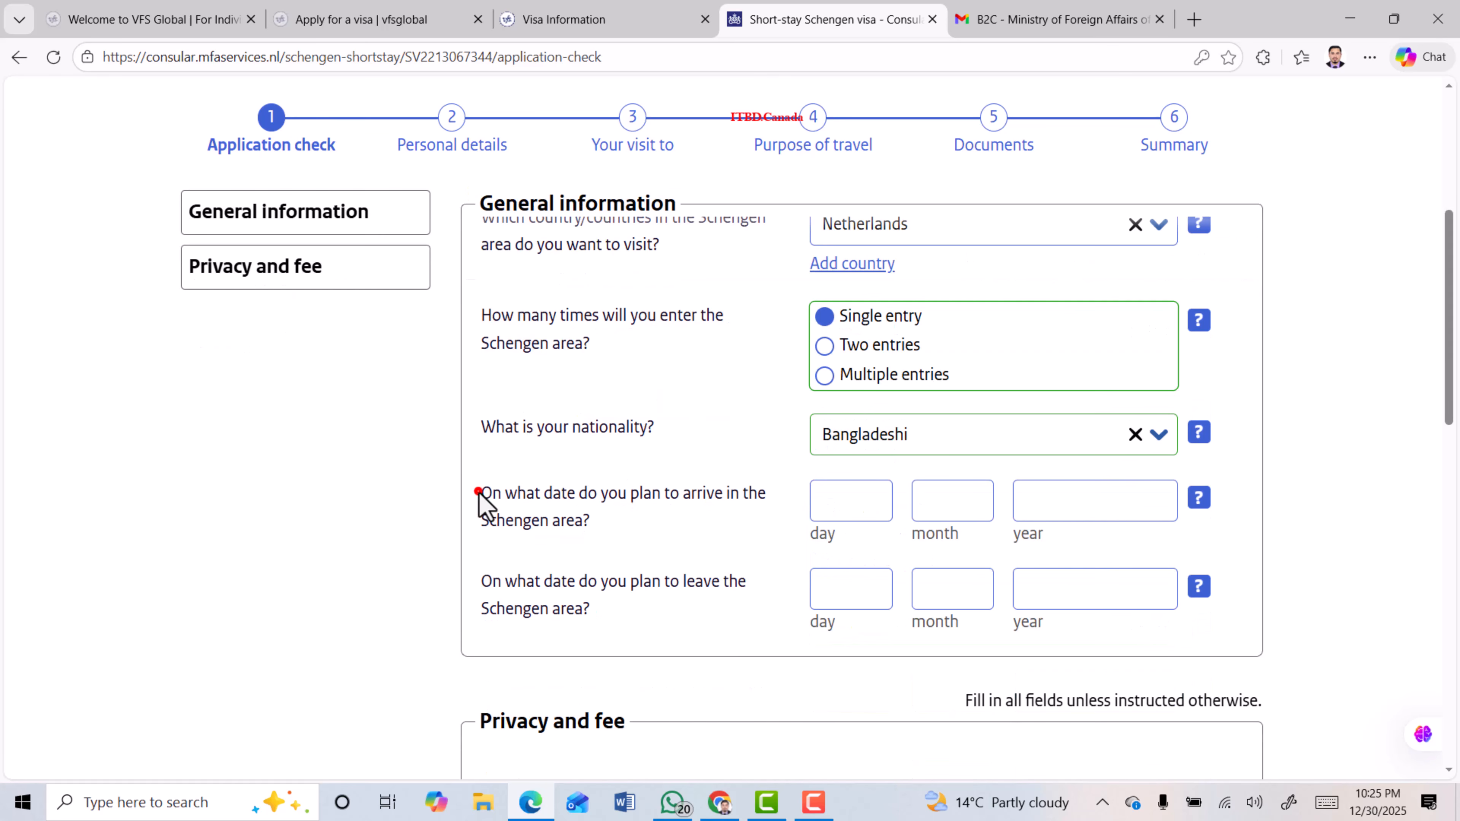
{"action": "left_click_drag", "start_coordinate": [479, 493], "coordinate": [743, 525]}
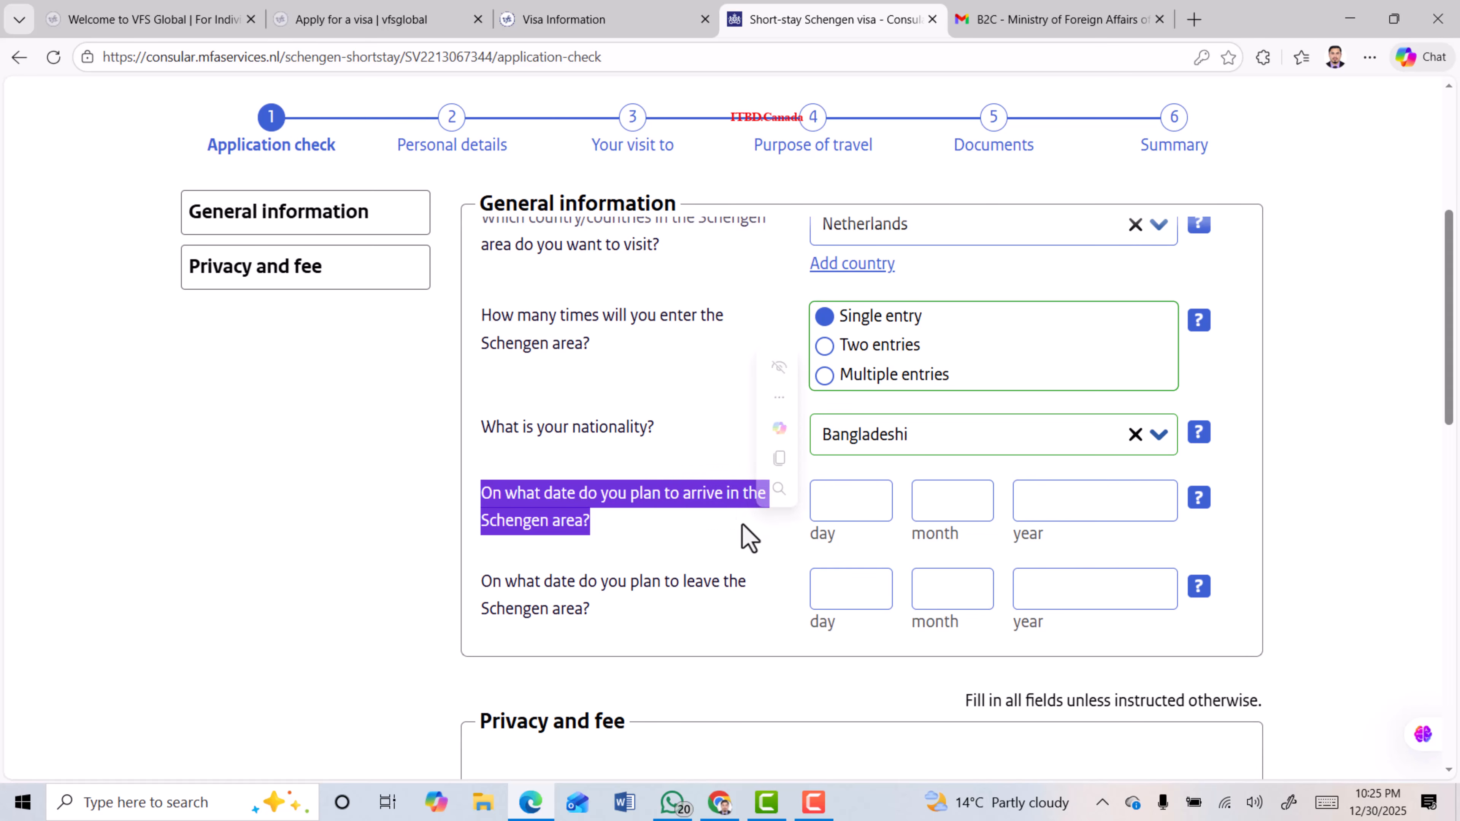
{"action": "left_click", "coordinate": [684, 489]}
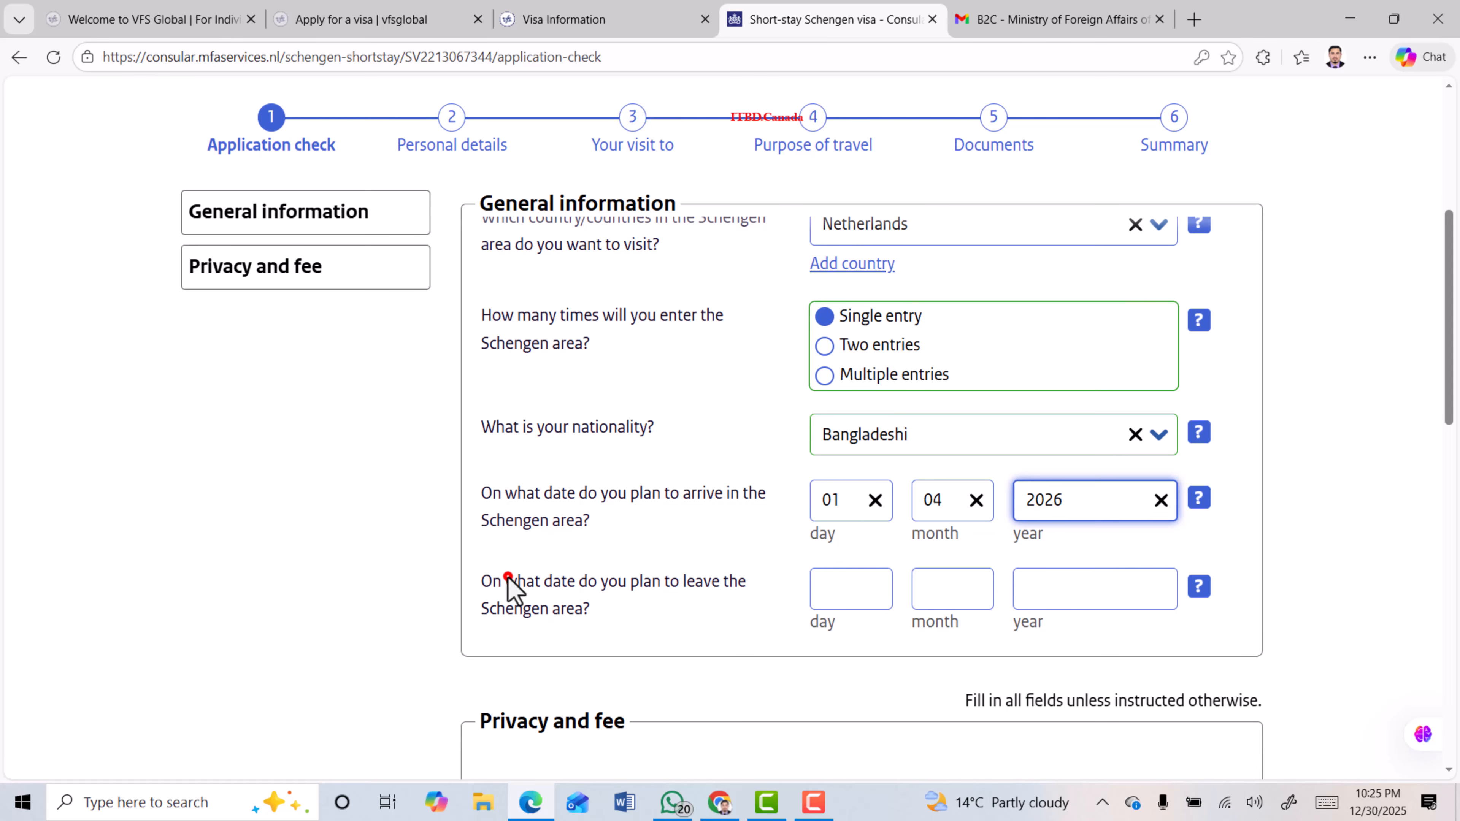
Set the planned departure date from the Schengen area to day 15, month 04, year 2026
{"action": "left_click_drag", "start_coordinate": [508, 578], "coordinate": [617, 618]}
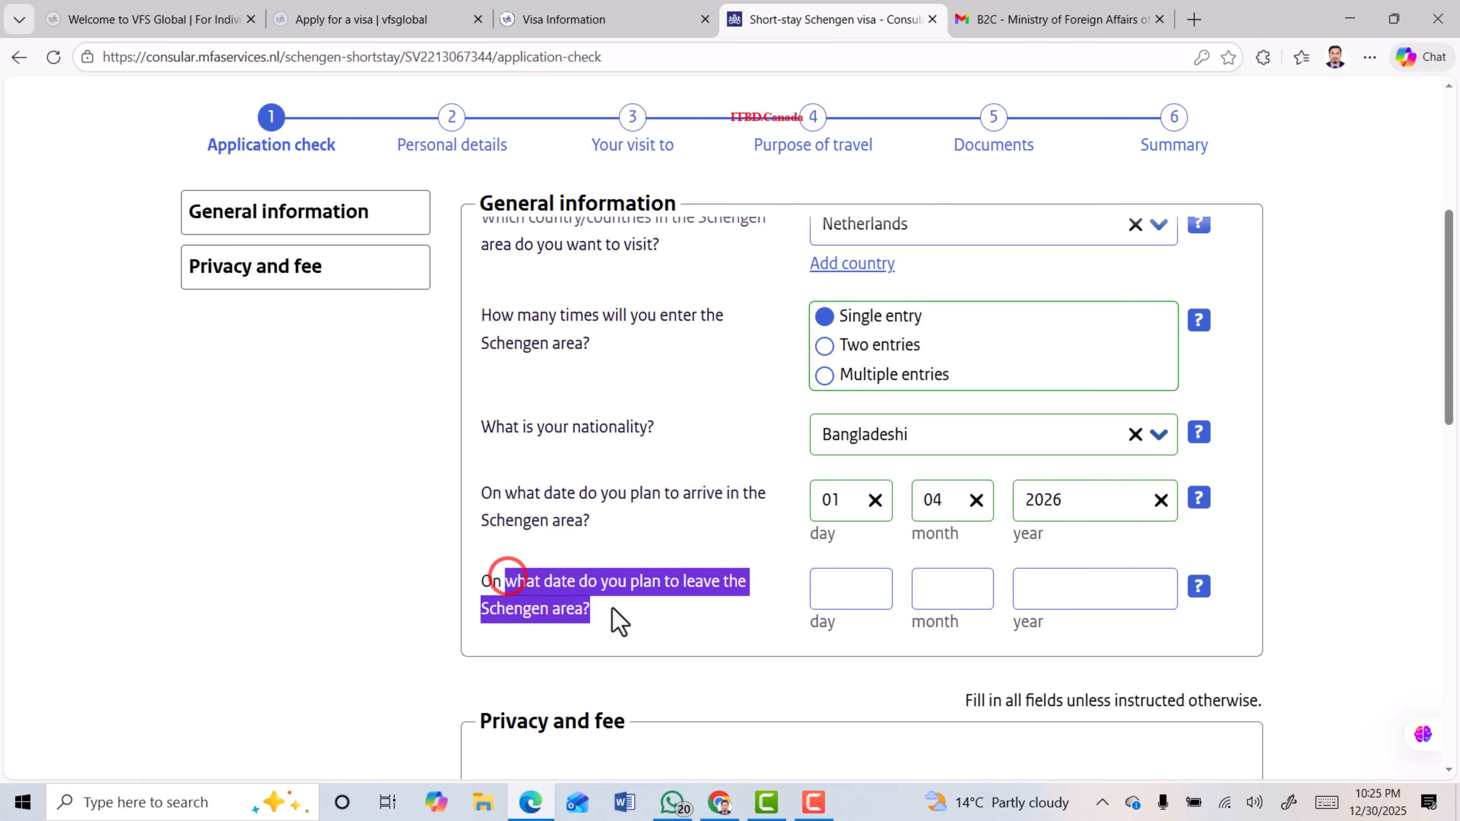
{"action": "left_click", "coordinate": [735, 582]}
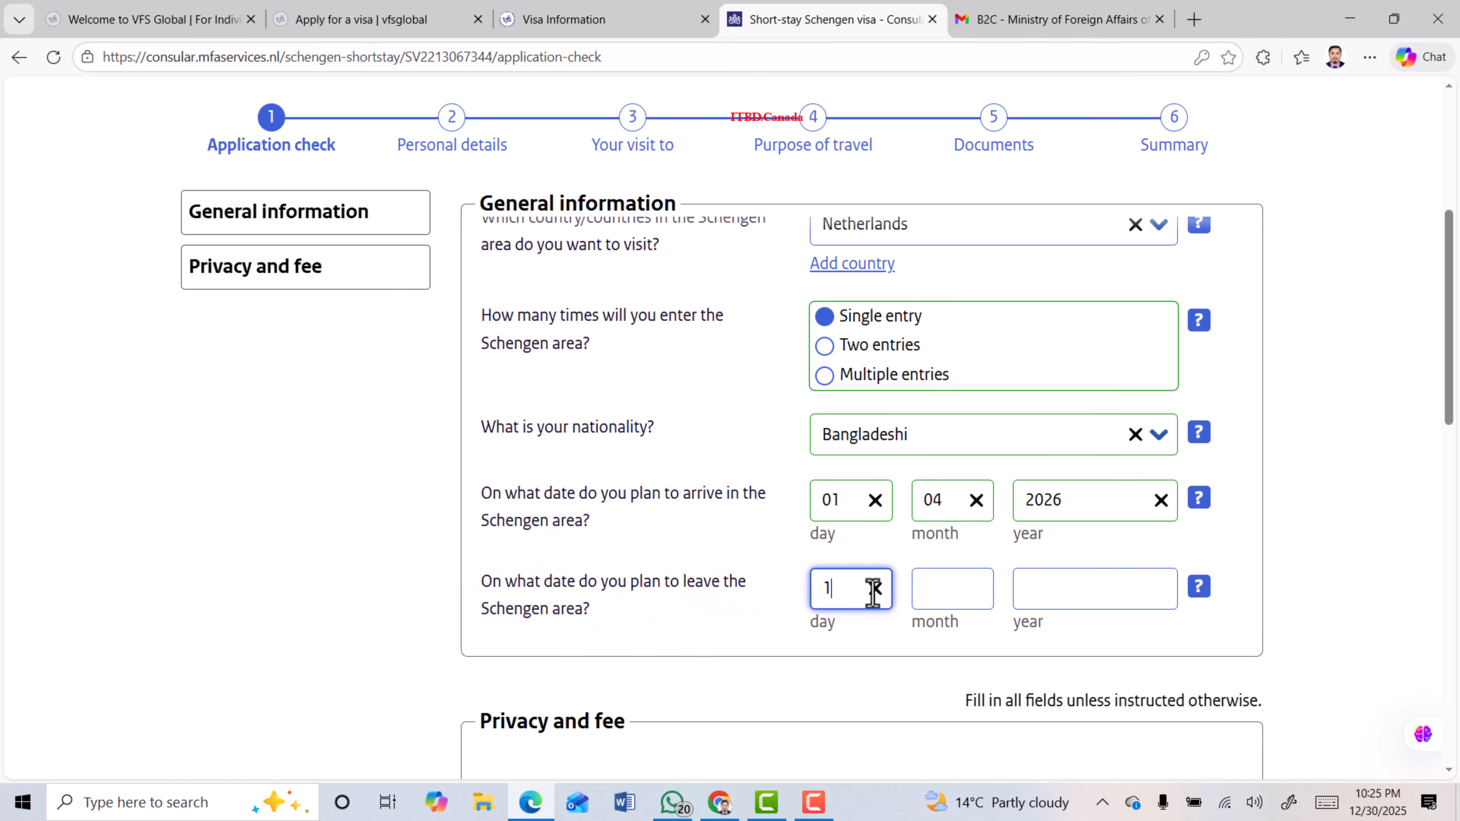
{"action": "type", "text": "15"}
{"action": "key", "text": "Tab"}
{"action": "type", "text": "04"}
{"action": "key", "text": "Tab"}
{"action": "type", "text": "2026"}
Accept the privacy statement and the no-refund declaration, and continue to the Personal details section
{"action": "scroll", "coordinate": [735, 481], "scroll_direction": "down", "scroll_amount": 8}
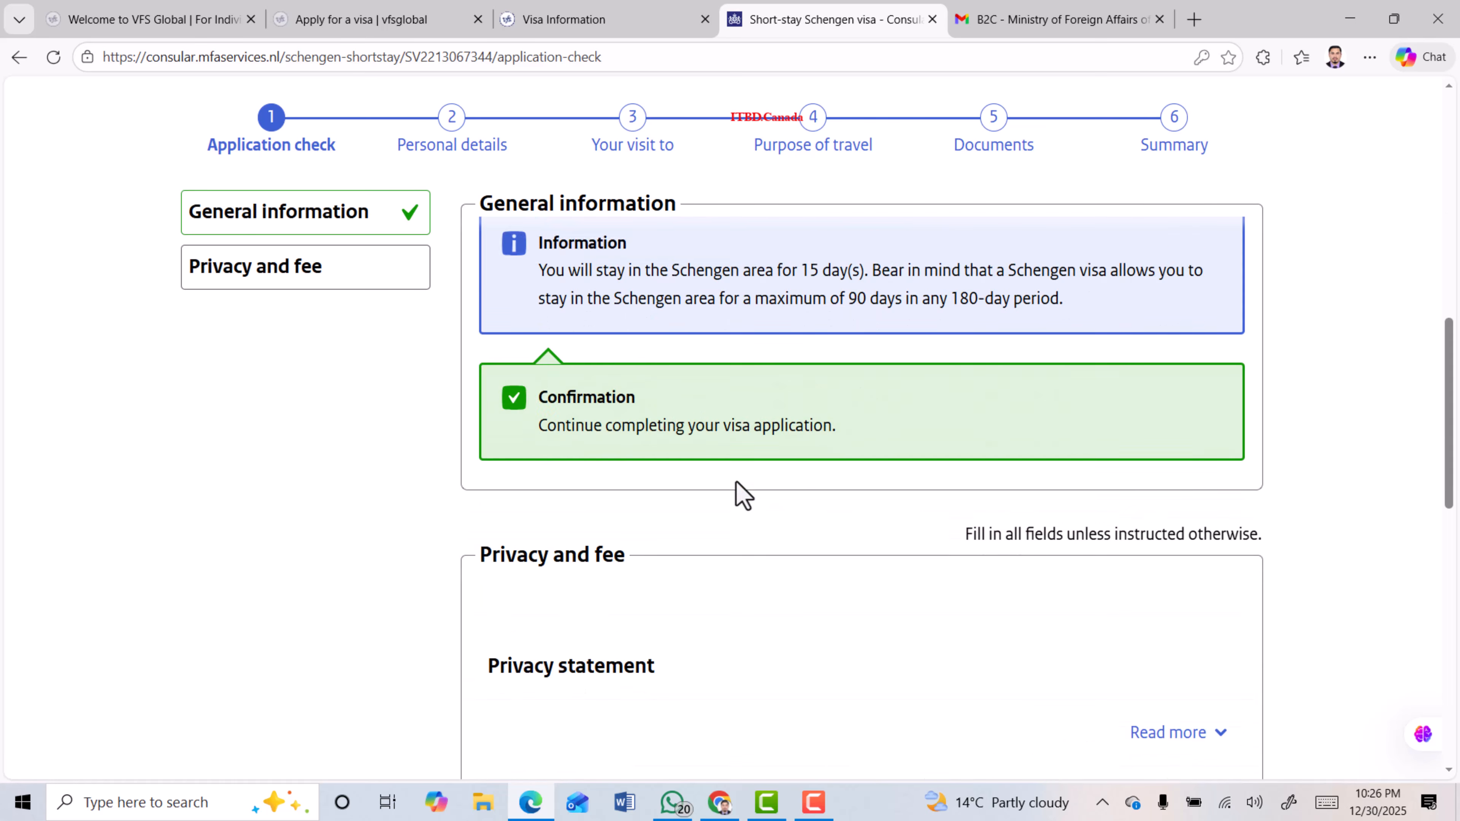
{"action": "scroll", "coordinate": [735, 482], "scroll_direction": "down", "scroll_amount": 3}
{"action": "left_click", "coordinate": [826, 384]}
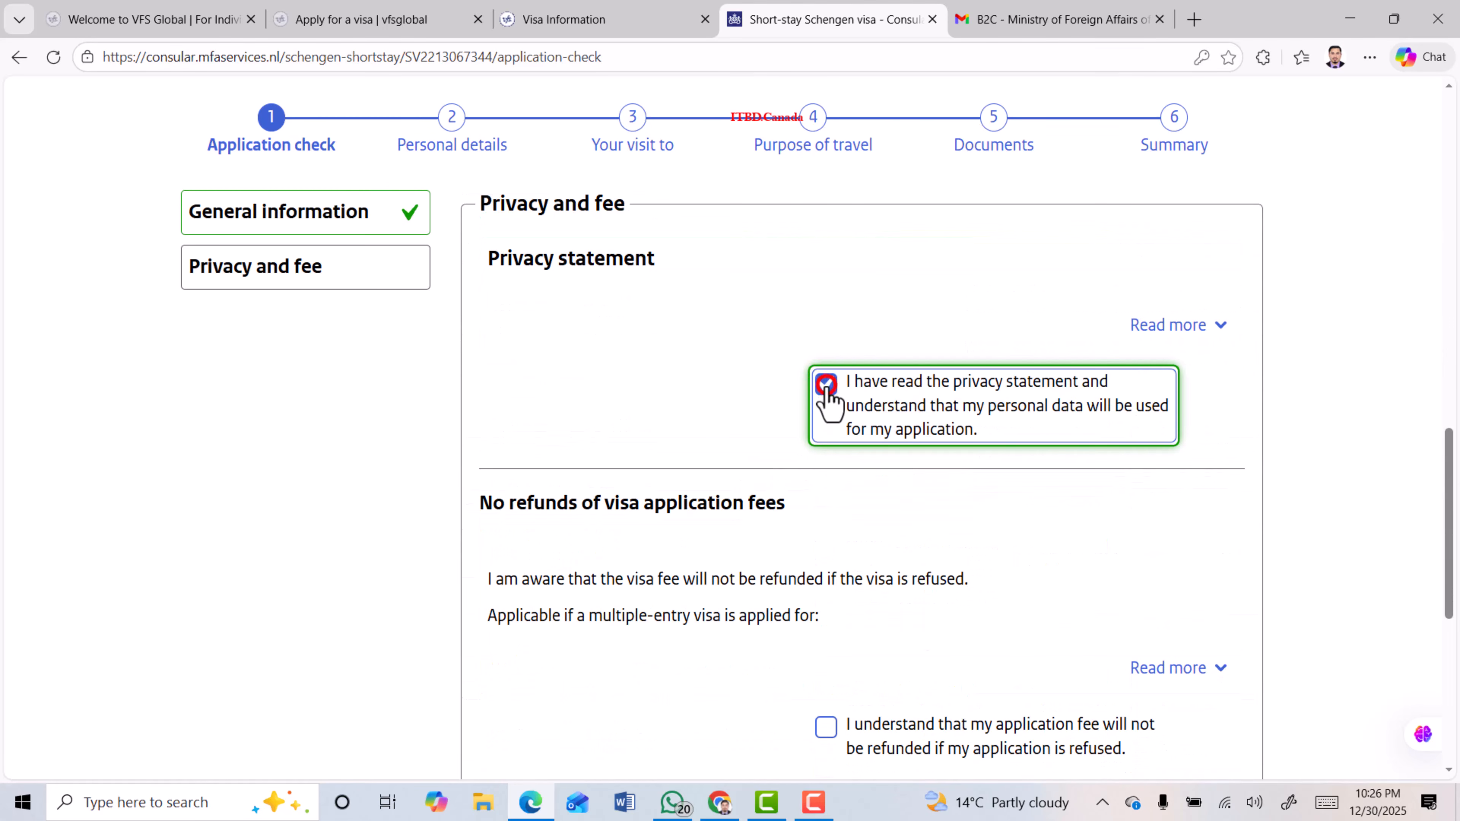
{"action": "scroll", "coordinate": [802, 420], "scroll_direction": "down", "scroll_amount": 4}
{"action": "left_click", "coordinate": [826, 441]}
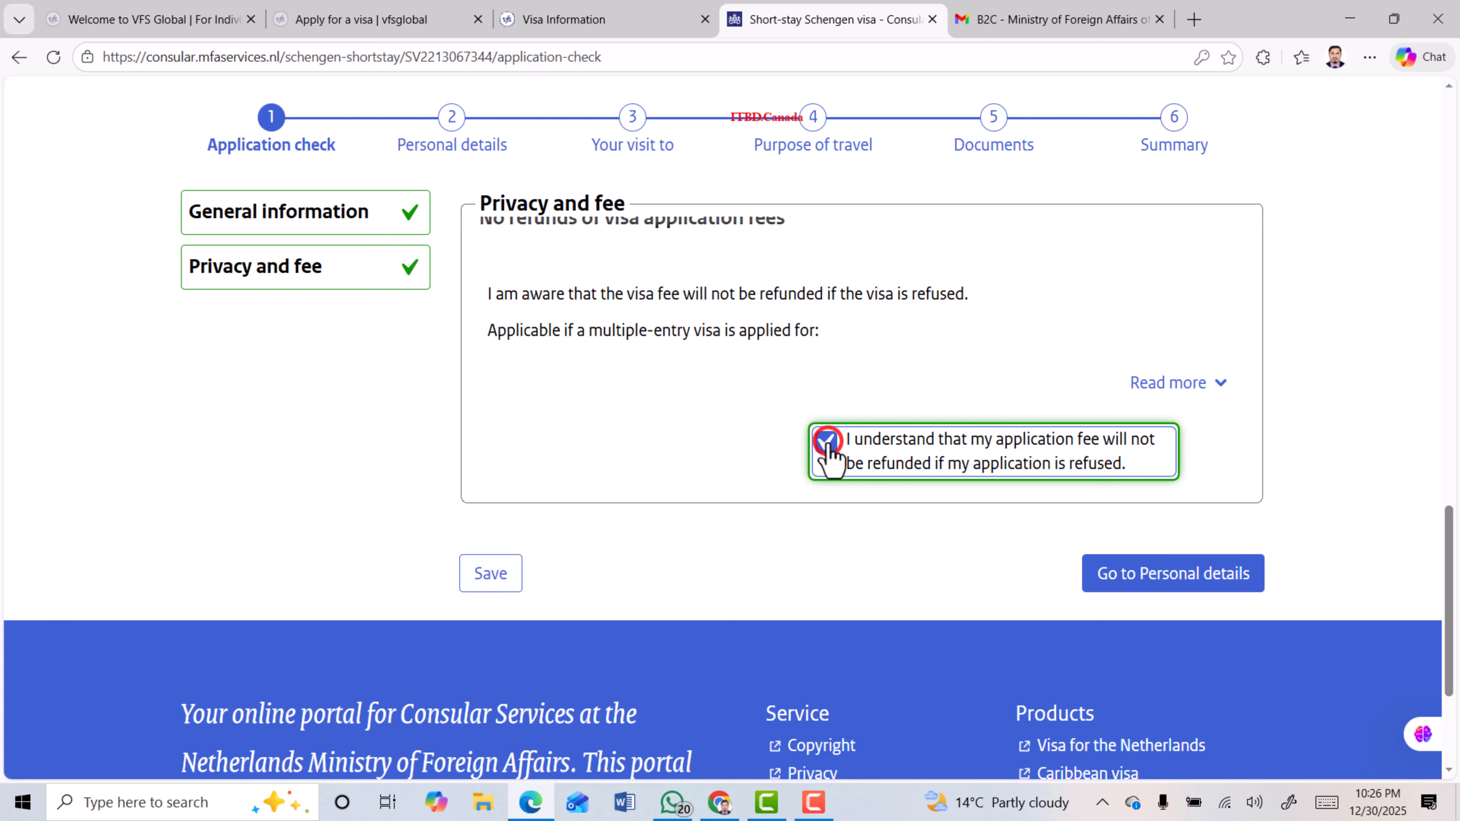
{"action": "left_click", "coordinate": [1207, 577]}
Enter the applicant's surname and given name and set the gender to Male
{"action": "left_click", "coordinate": [479, 375]}
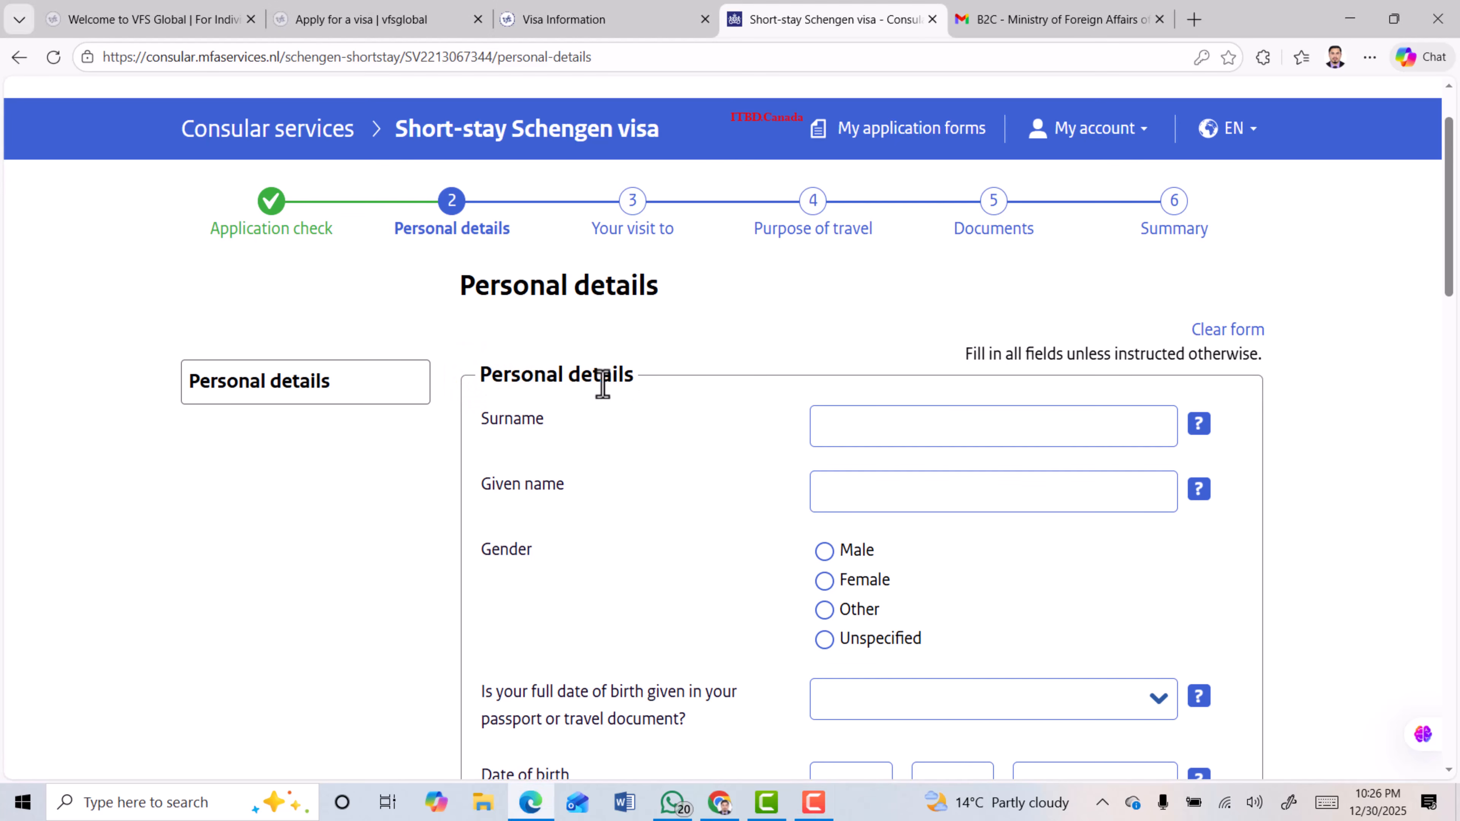
{"action": "left_click_drag", "start_coordinate": [487, 419], "coordinate": [552, 426]}
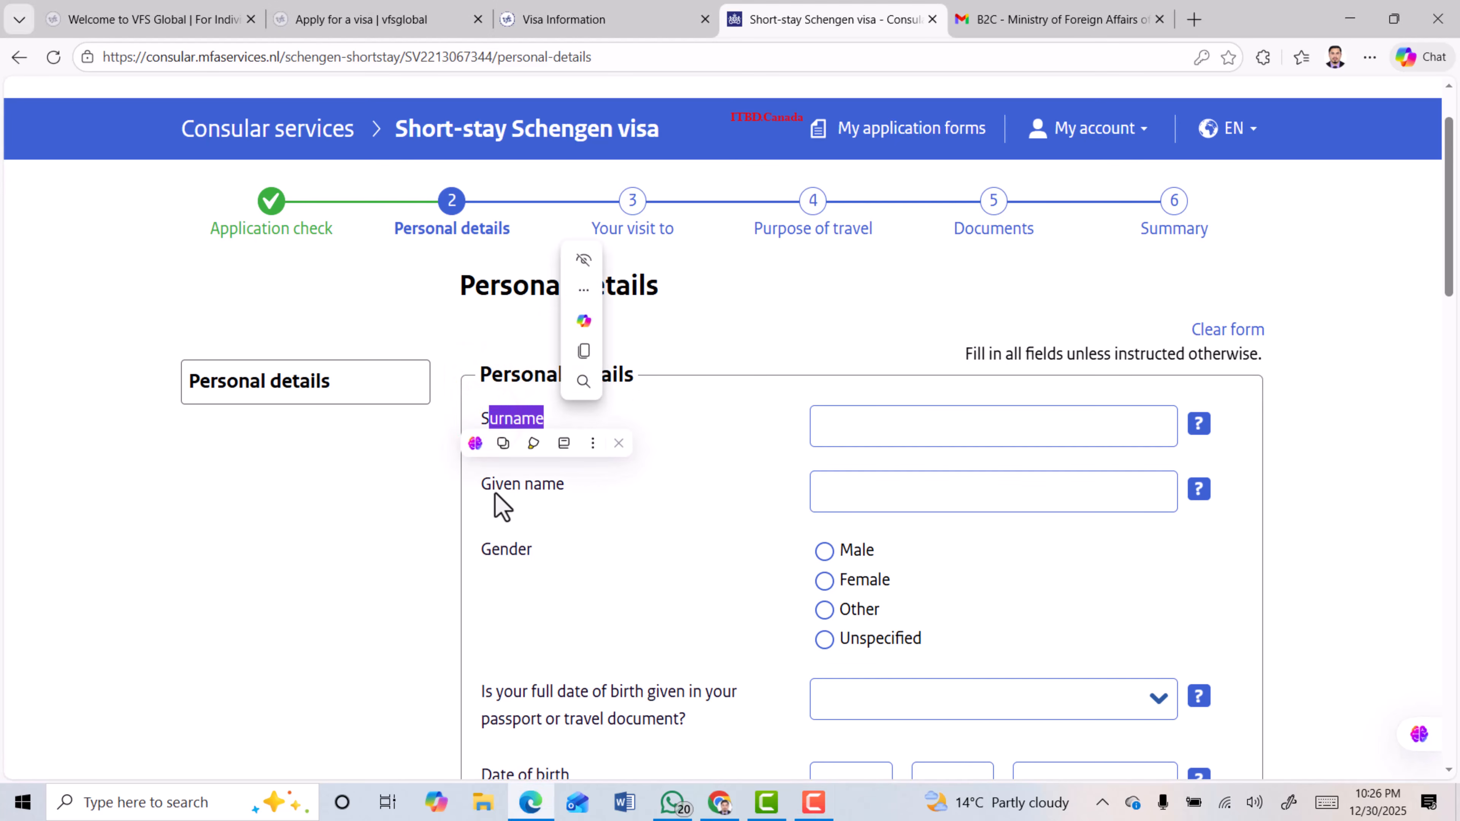
{"action": "left_click_drag", "start_coordinate": [494, 493], "coordinate": [564, 482]}
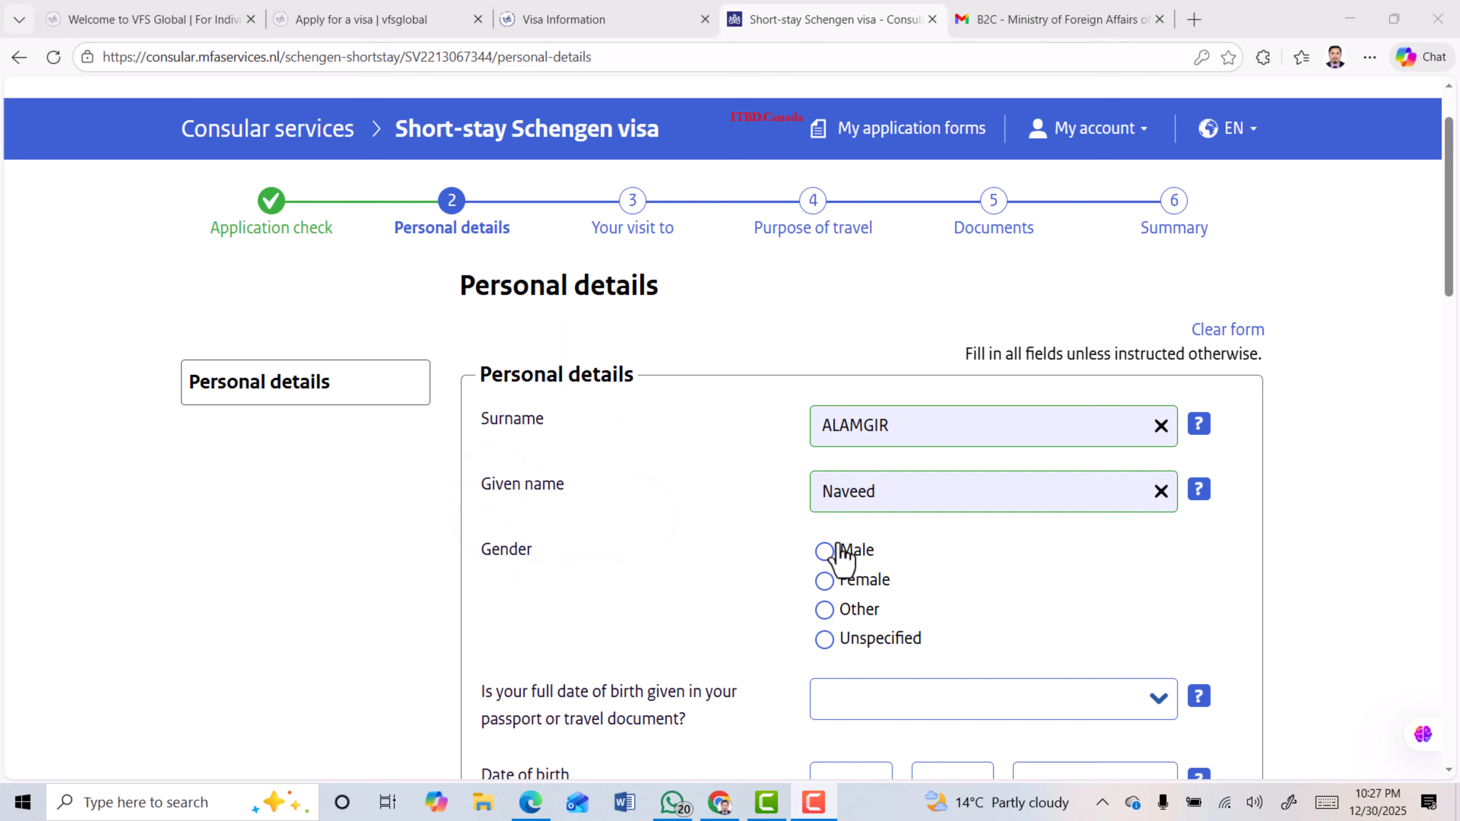
{"action": "left_click", "coordinate": [825, 551]}
Answer Yes to the full date of birth being given in the passport and enter the applicant's date of birth
{"action": "scroll", "coordinate": [743, 561], "scroll_direction": "down", "scroll_amount": 5}
{"action": "left_click_drag", "start_coordinate": [481, 407], "coordinate": [738, 451]}
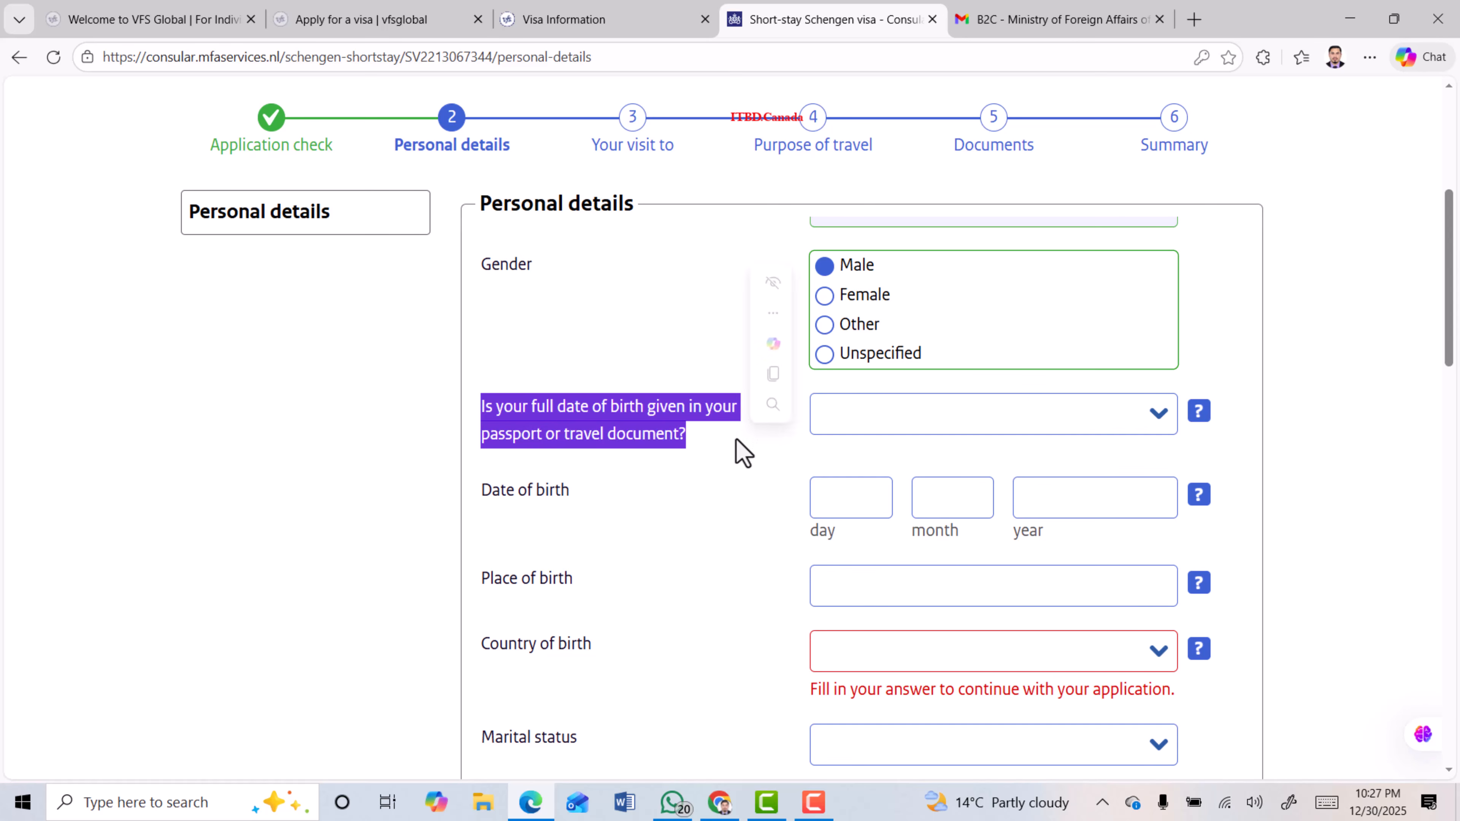
{"action": "left_click", "coordinate": [1156, 413]}
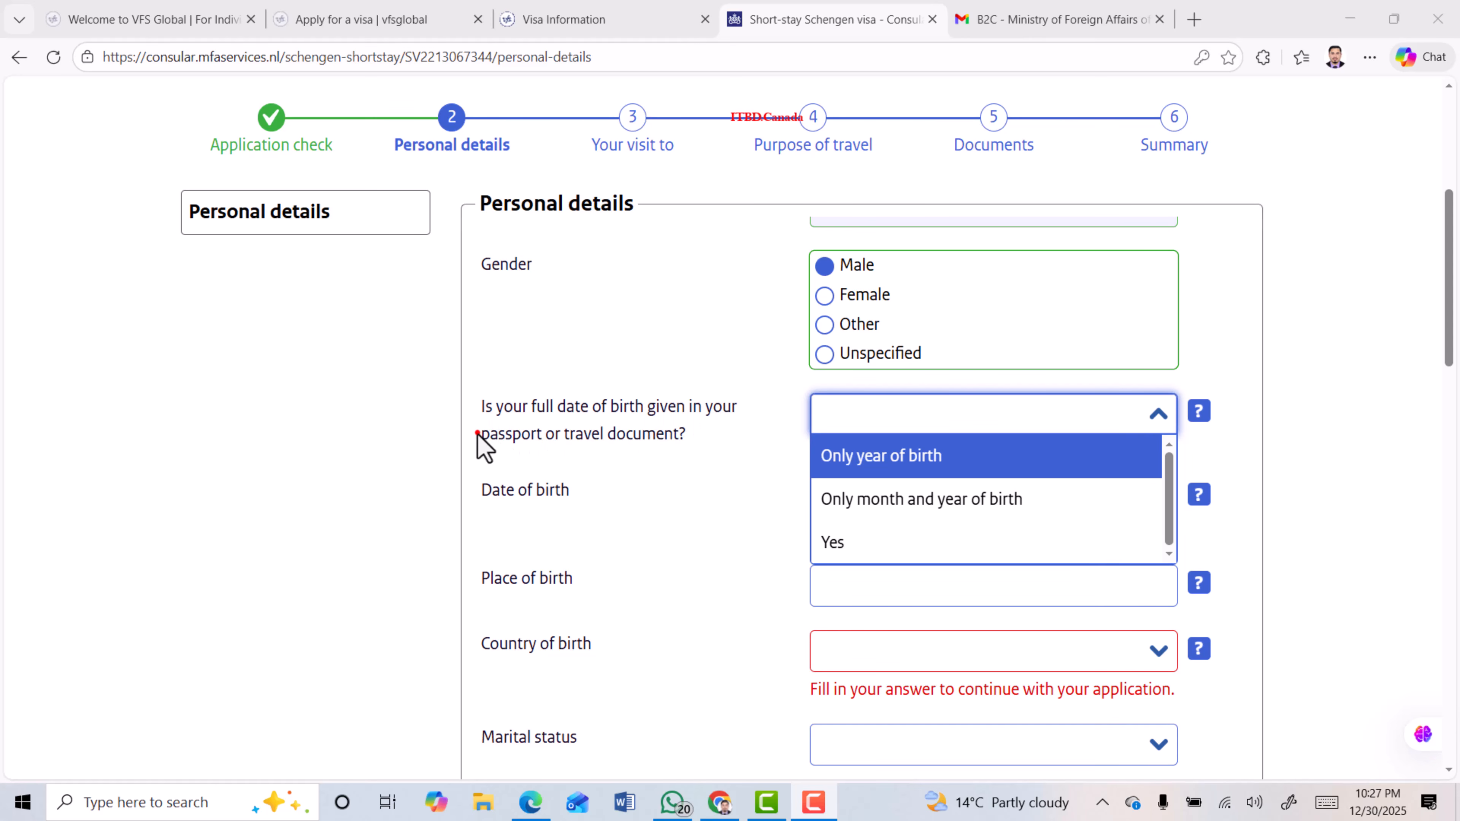
{"action": "left_click_drag", "start_coordinate": [479, 436], "coordinate": [691, 437]}
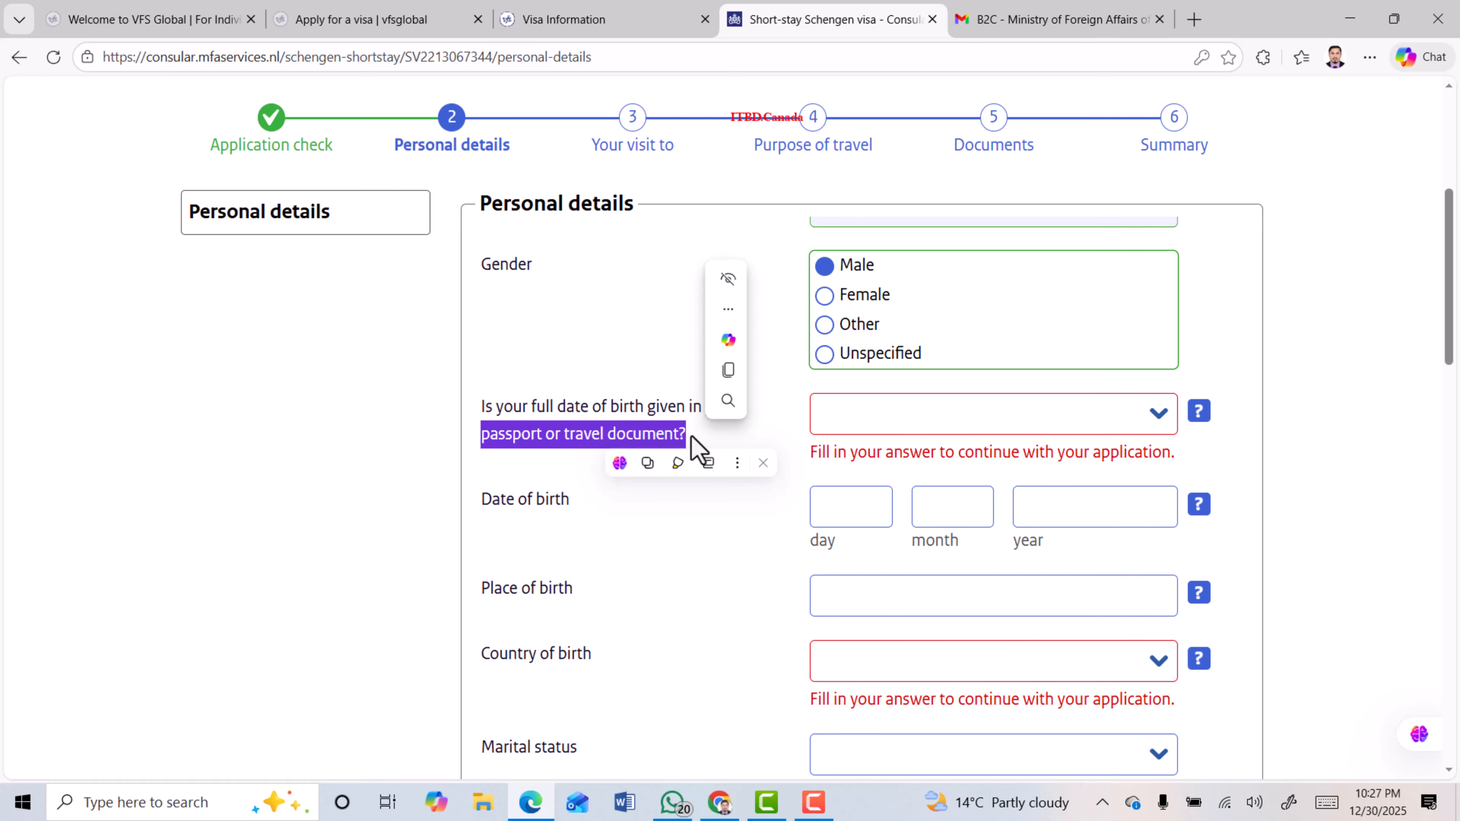
{"action": "left_click", "coordinate": [977, 411]}
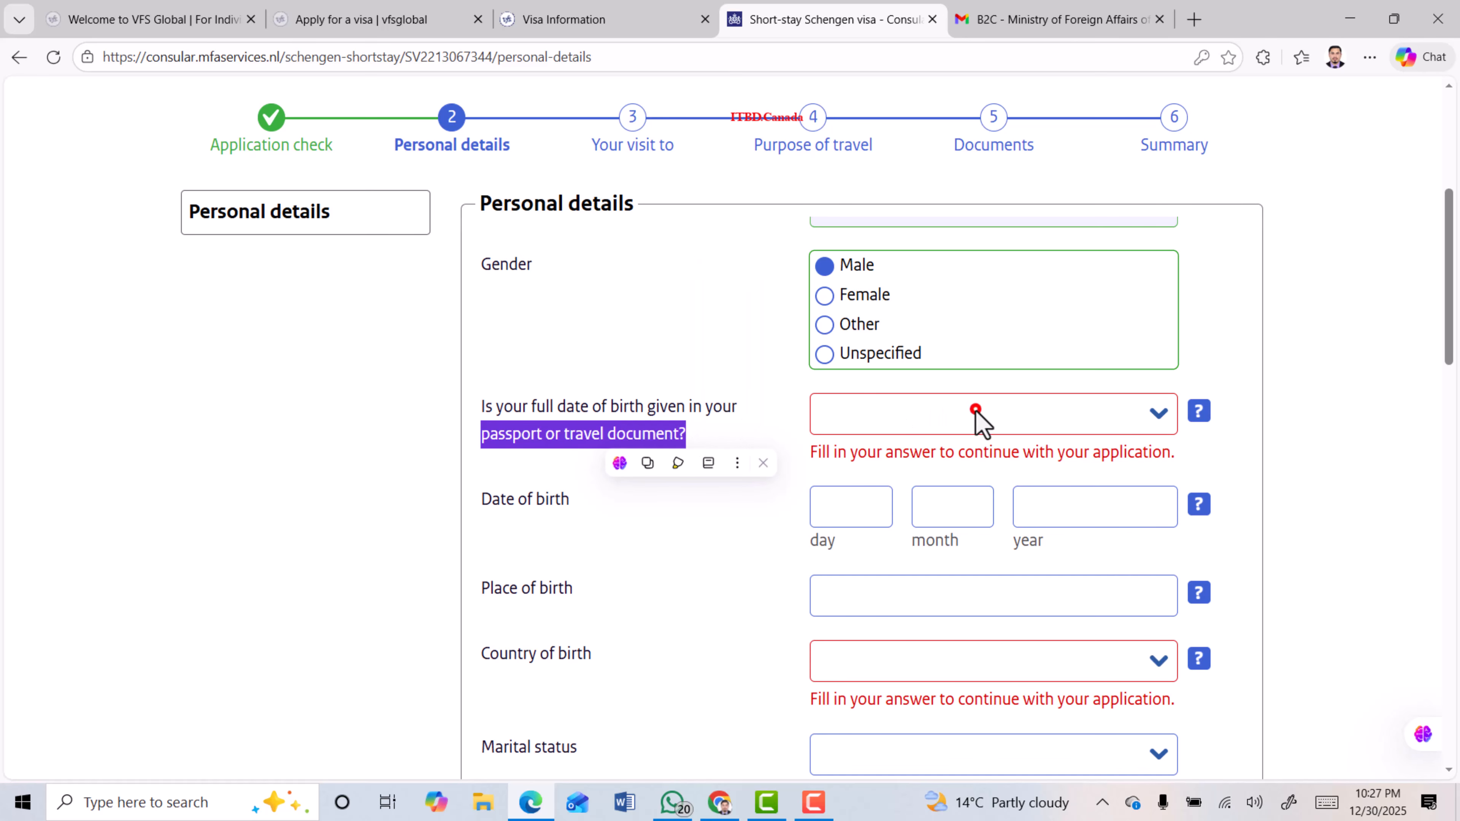
{"action": "left_click", "coordinate": [875, 543]}
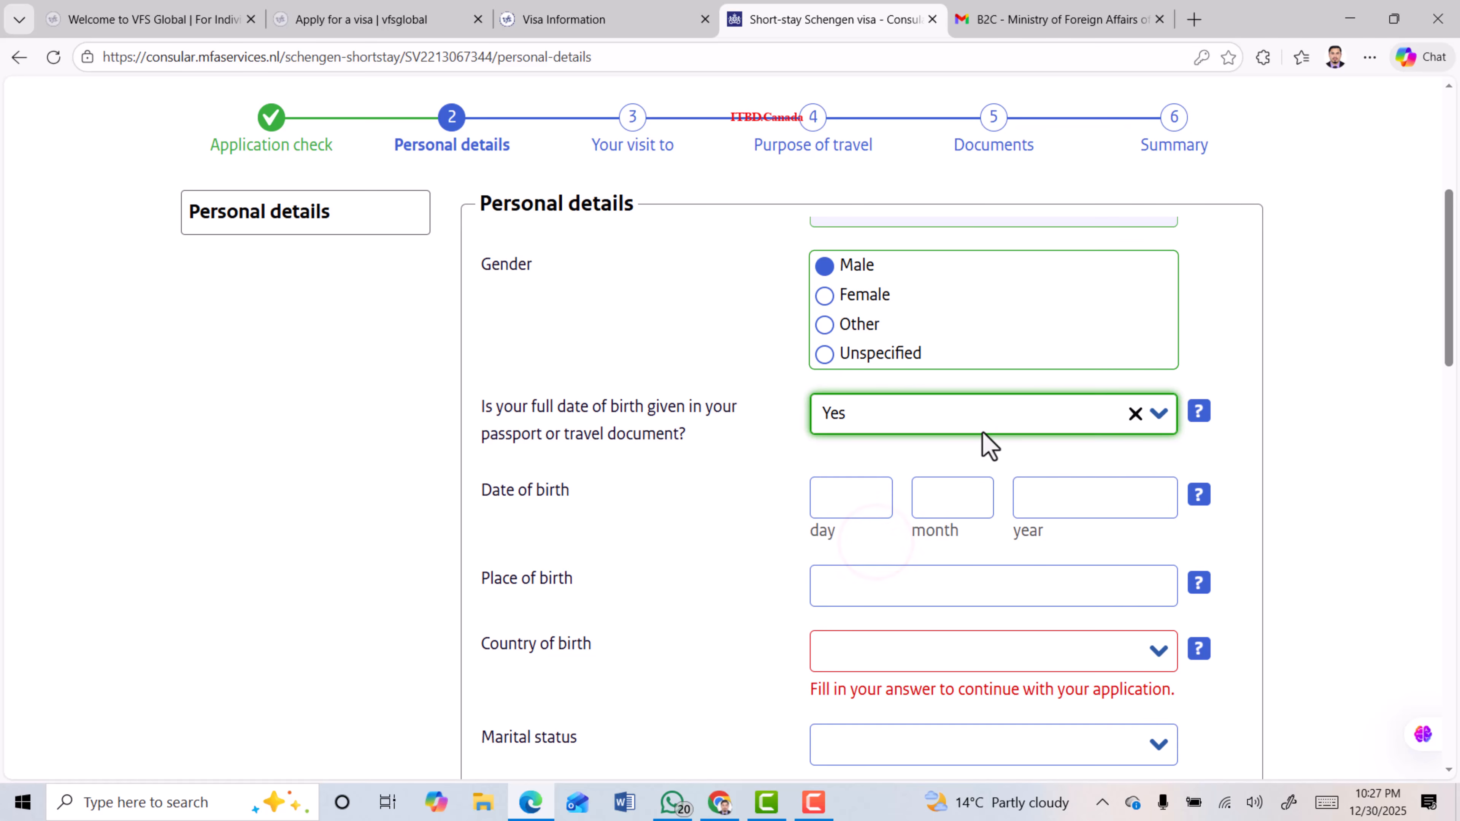
{"action": "left_click", "coordinate": [976, 418]}
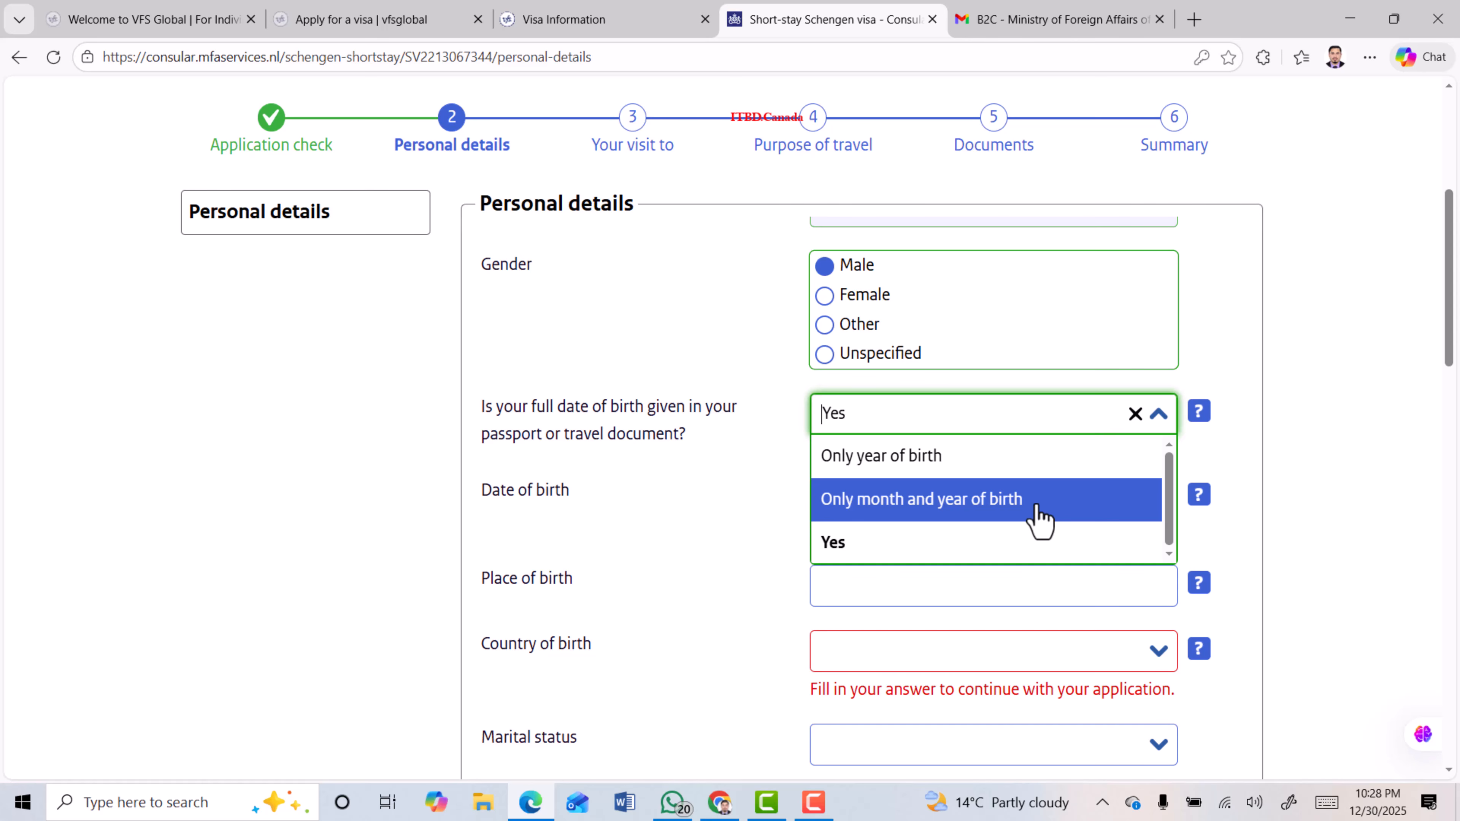
{"action": "left_click", "coordinate": [864, 543]}
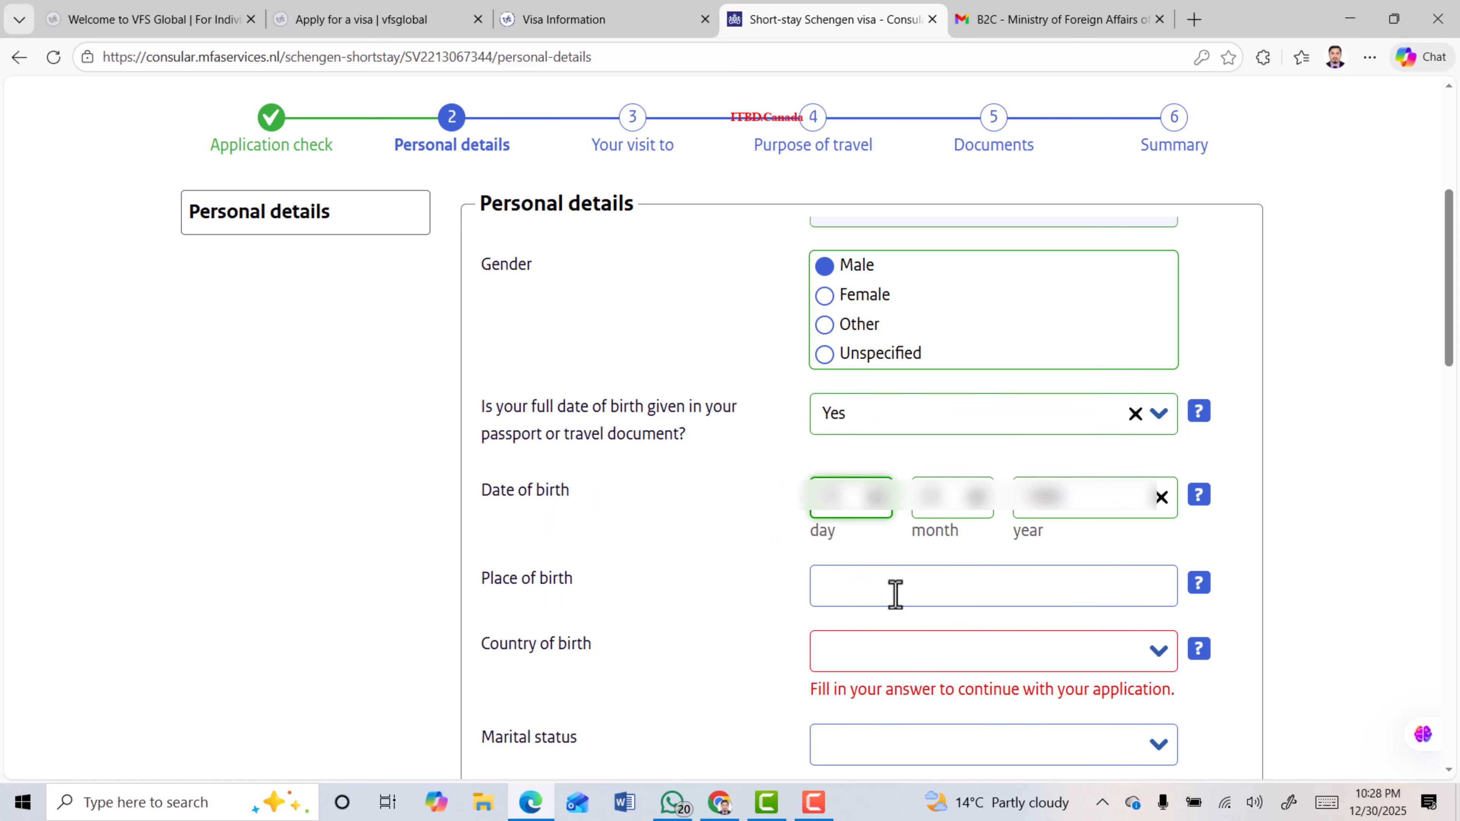
Set the place of birth to DHAKA and the country of birth to Bangladesh
{"action": "left_click", "coordinate": [895, 594]}
{"action": "type", "text": "DHAKA"}
{"action": "left_click", "coordinate": [1004, 662]}
{"action": "type", "text": "BANG"}
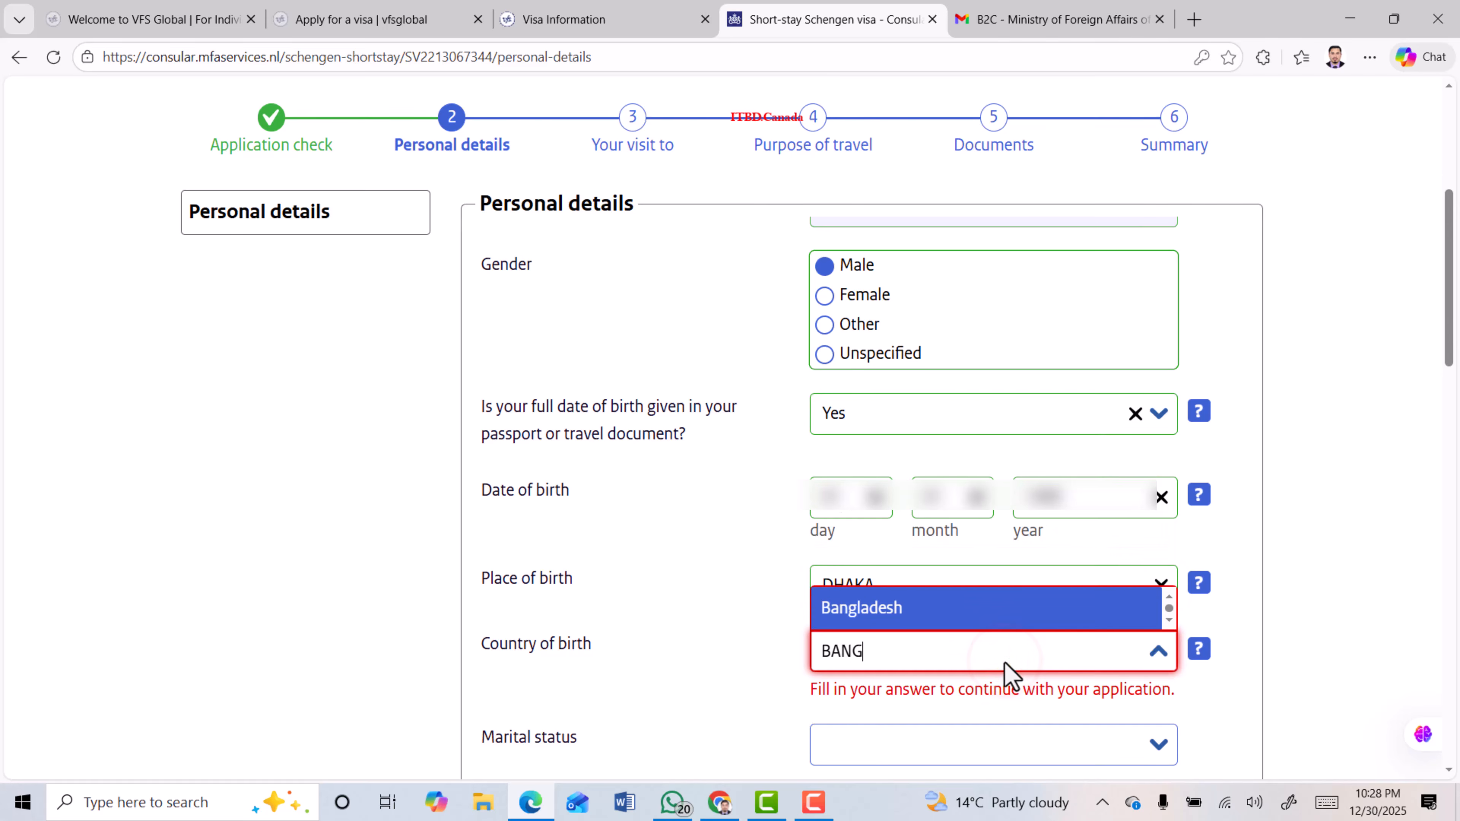
{"action": "key", "text": "Return"}
Set the marital status to Single in the Personal details section
{"action": "scroll", "coordinate": [948, 457], "scroll_direction": "down", "scroll_amount": 3}
{"action": "left_click", "coordinate": [948, 436]}
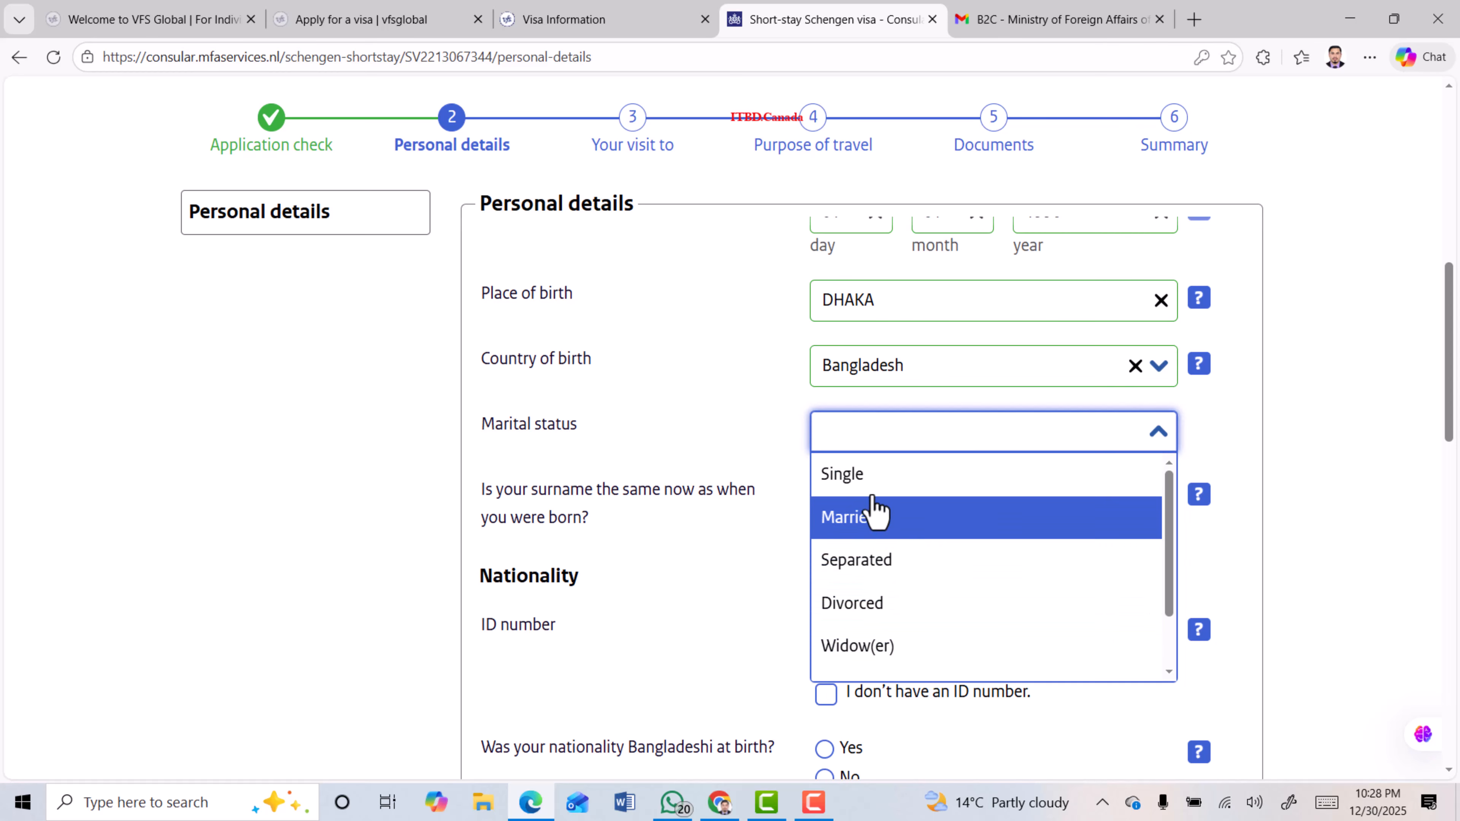
{"action": "left_click", "coordinate": [871, 477]}
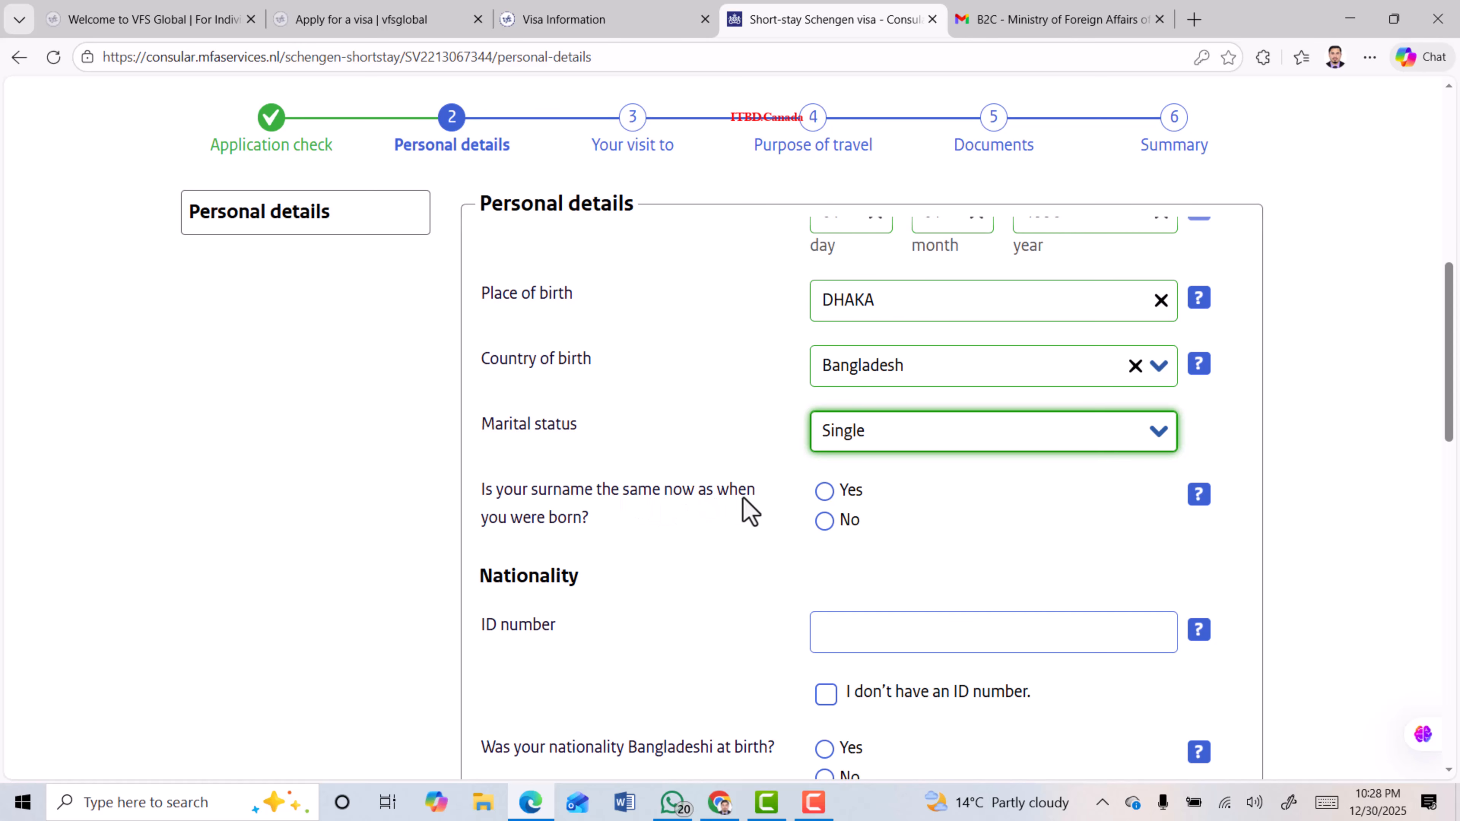
Answer Yes to the surname being the same as at birth and declare that the applicant has no ID number
{"action": "left_click", "coordinate": [824, 491]}
{"action": "scroll", "coordinate": [978, 473], "scroll_direction": "down", "scroll_amount": 3}
{"action": "left_click_drag", "start_coordinate": [480, 386], "coordinate": [593, 404]}
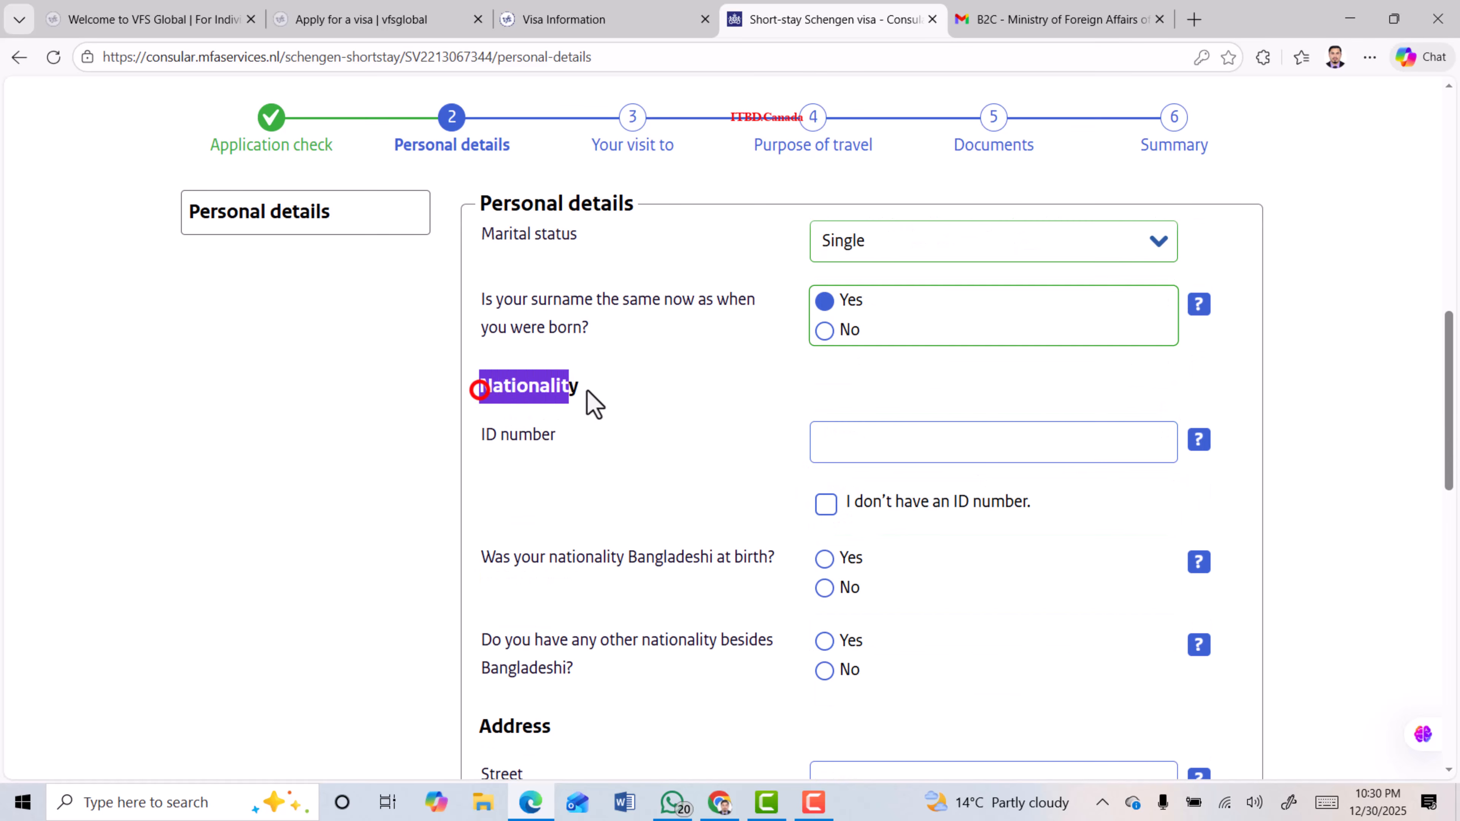
{"action": "left_click", "coordinate": [489, 436]}
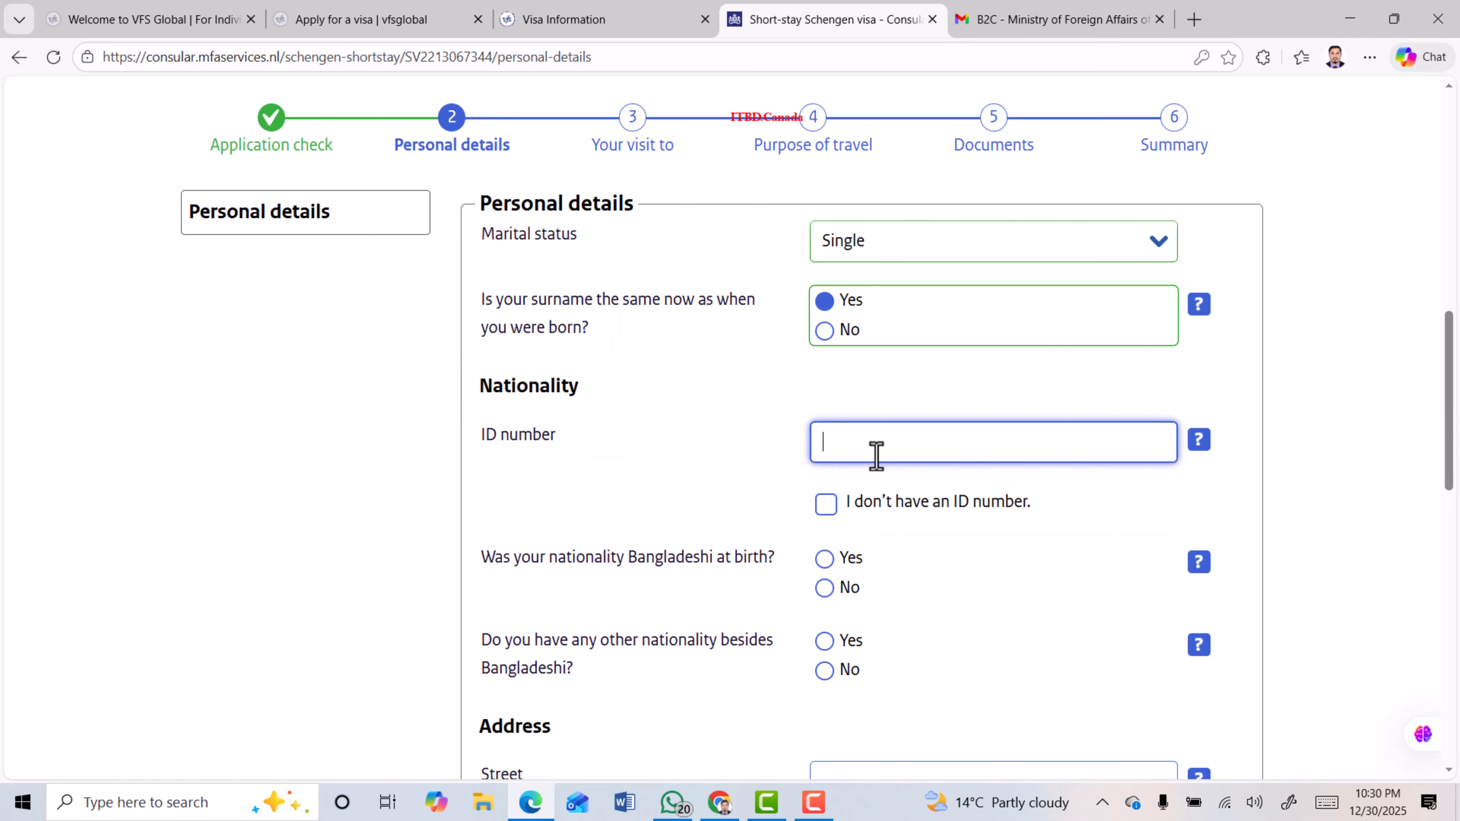
{"action": "left_click", "coordinate": [824, 511]}
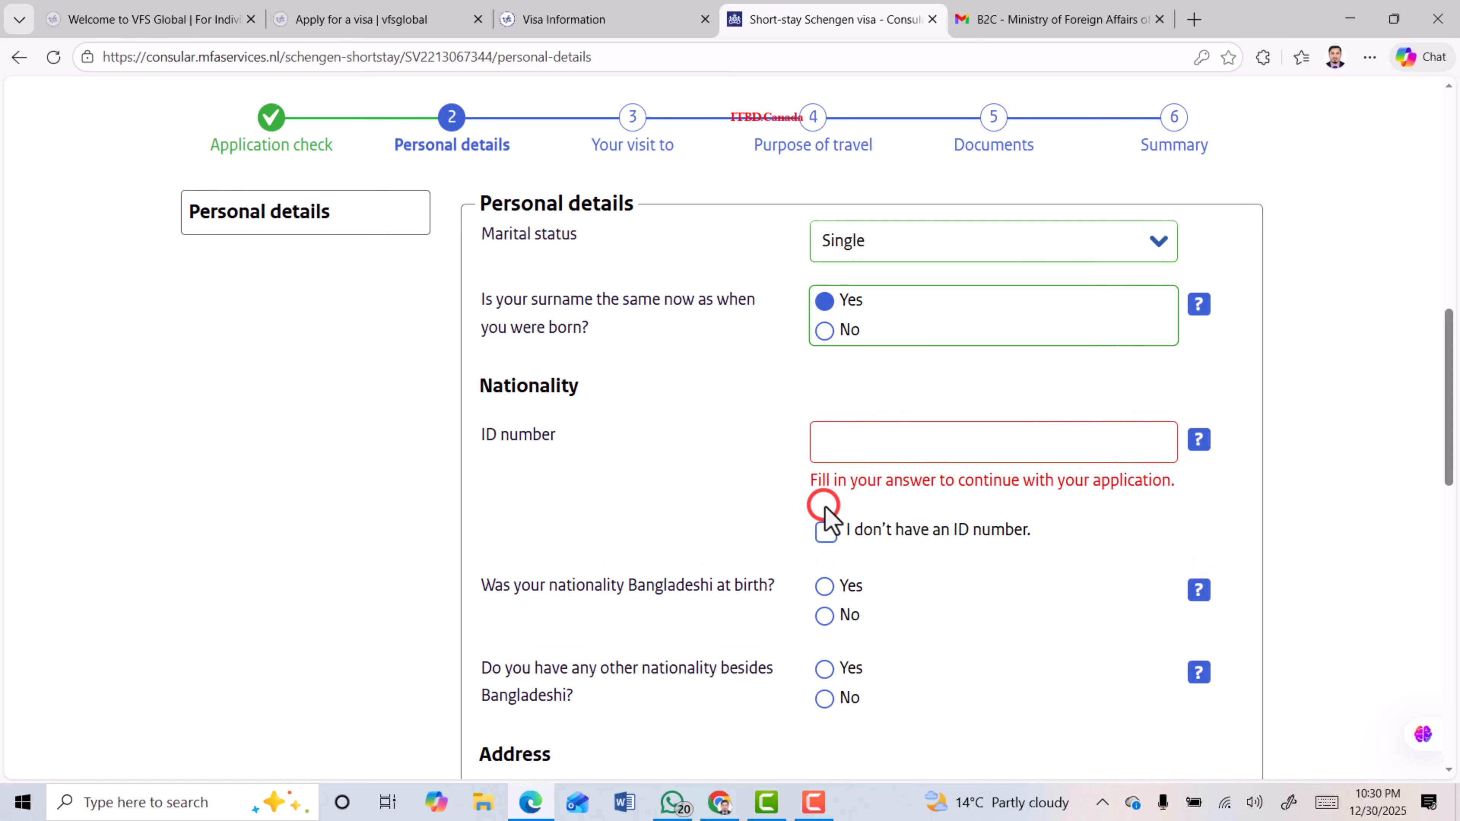
{"action": "left_click", "coordinate": [828, 531]}
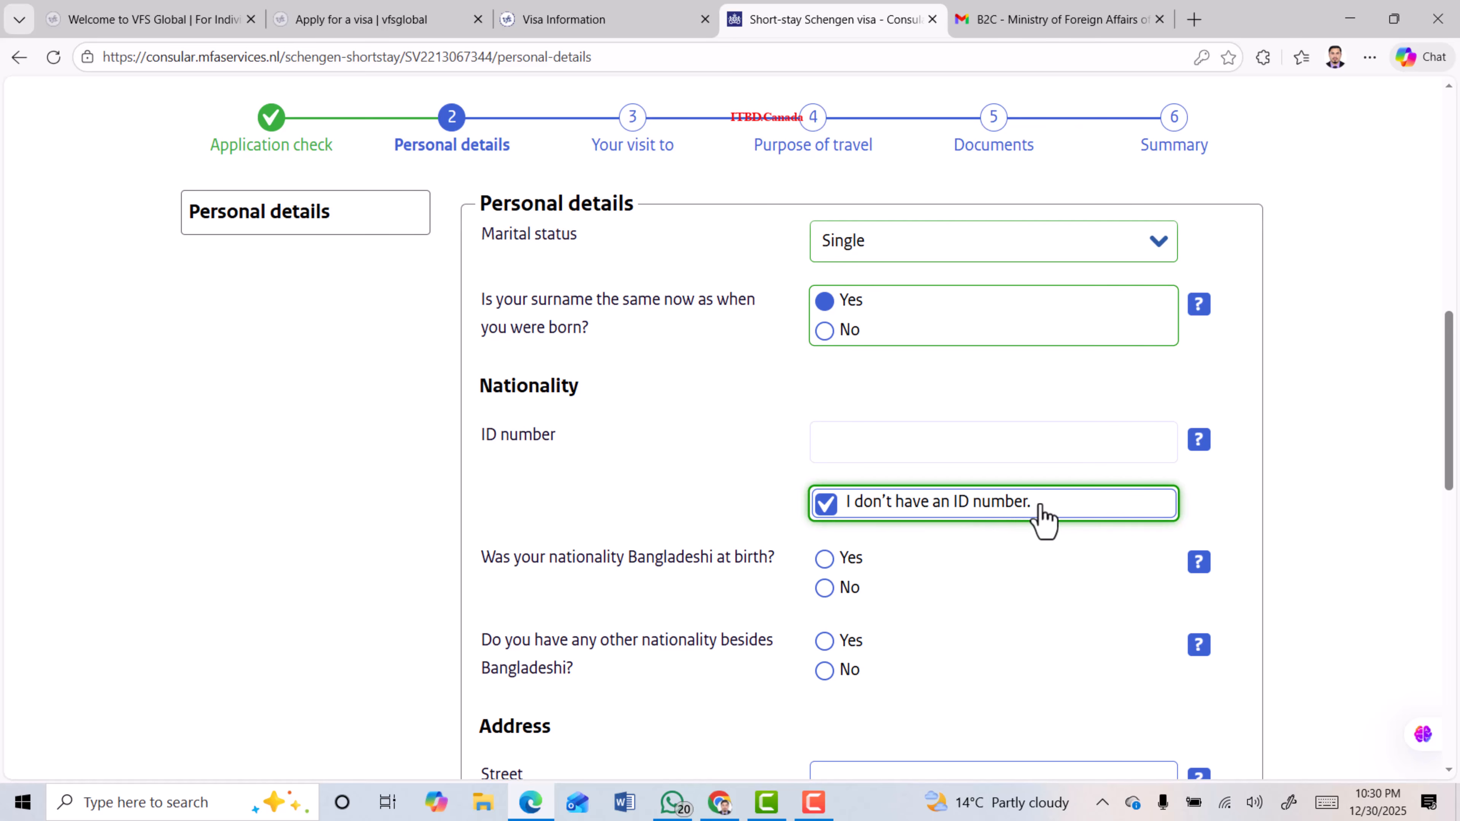
Answer Yes to Bangladeshi nationality at birth and No to having any other nationality
{"action": "scroll", "coordinate": [575, 472], "scroll_direction": "down", "scroll_amount": 1}
{"action": "left_click_drag", "start_coordinate": [483, 463], "coordinate": [776, 463]}
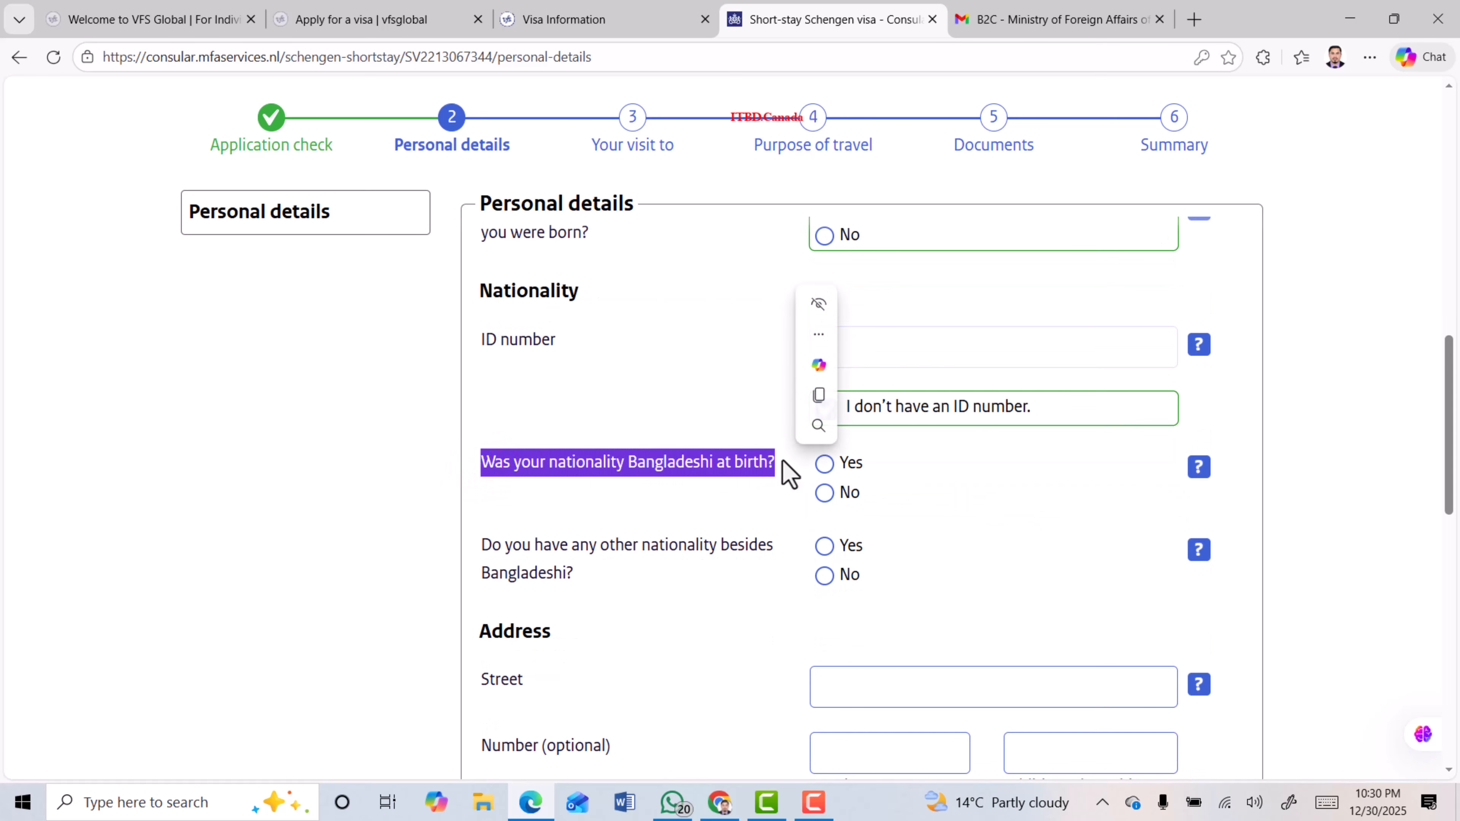
{"action": "left_click", "coordinate": [660, 455]}
{"action": "left_click", "coordinate": [824, 463]}
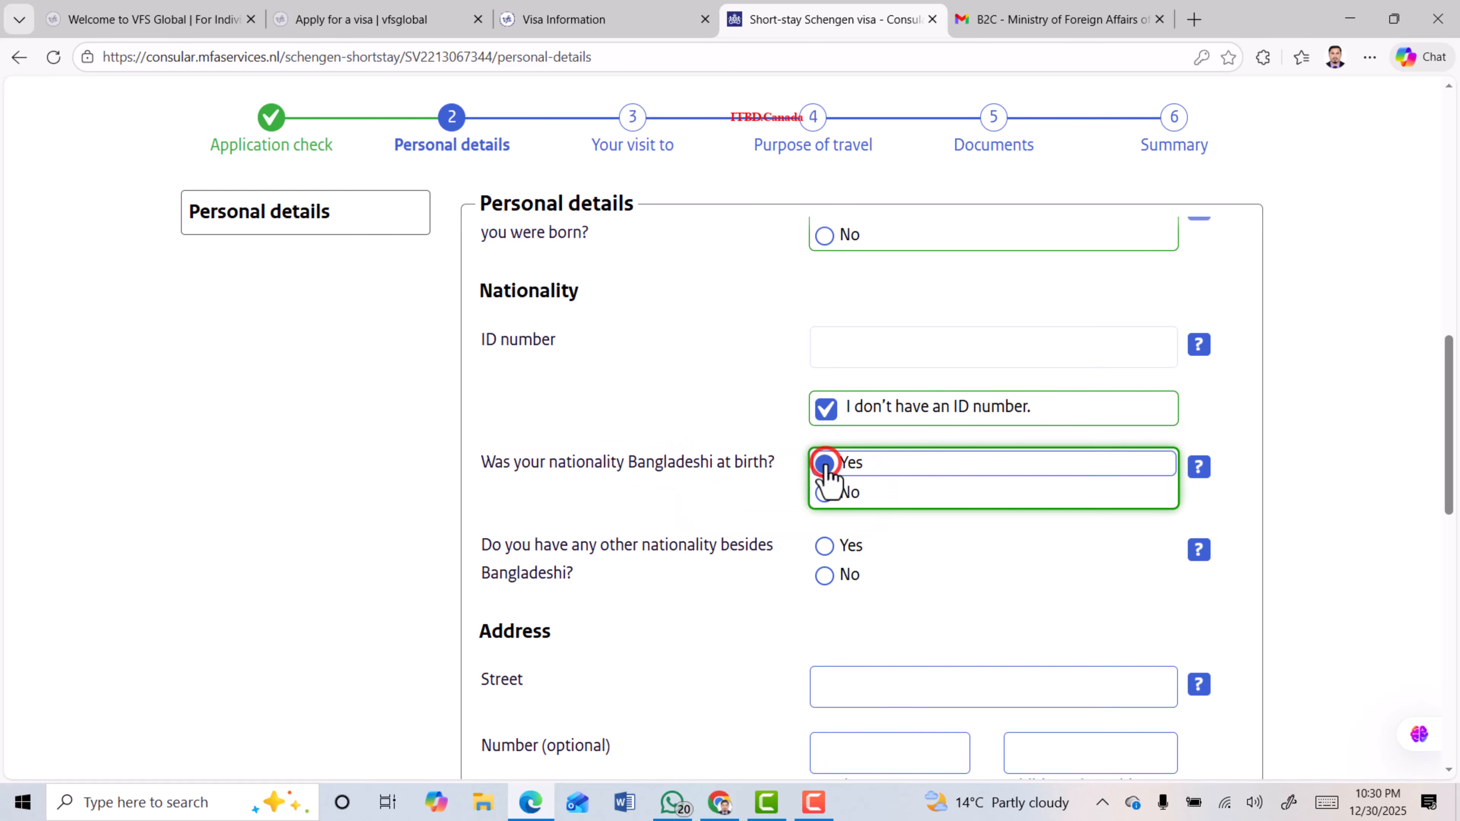
{"action": "scroll", "coordinate": [485, 460], "scroll_direction": "down", "scroll_amount": 1}
{"action": "left_click_drag", "start_coordinate": [482, 452], "coordinate": [577, 476]}
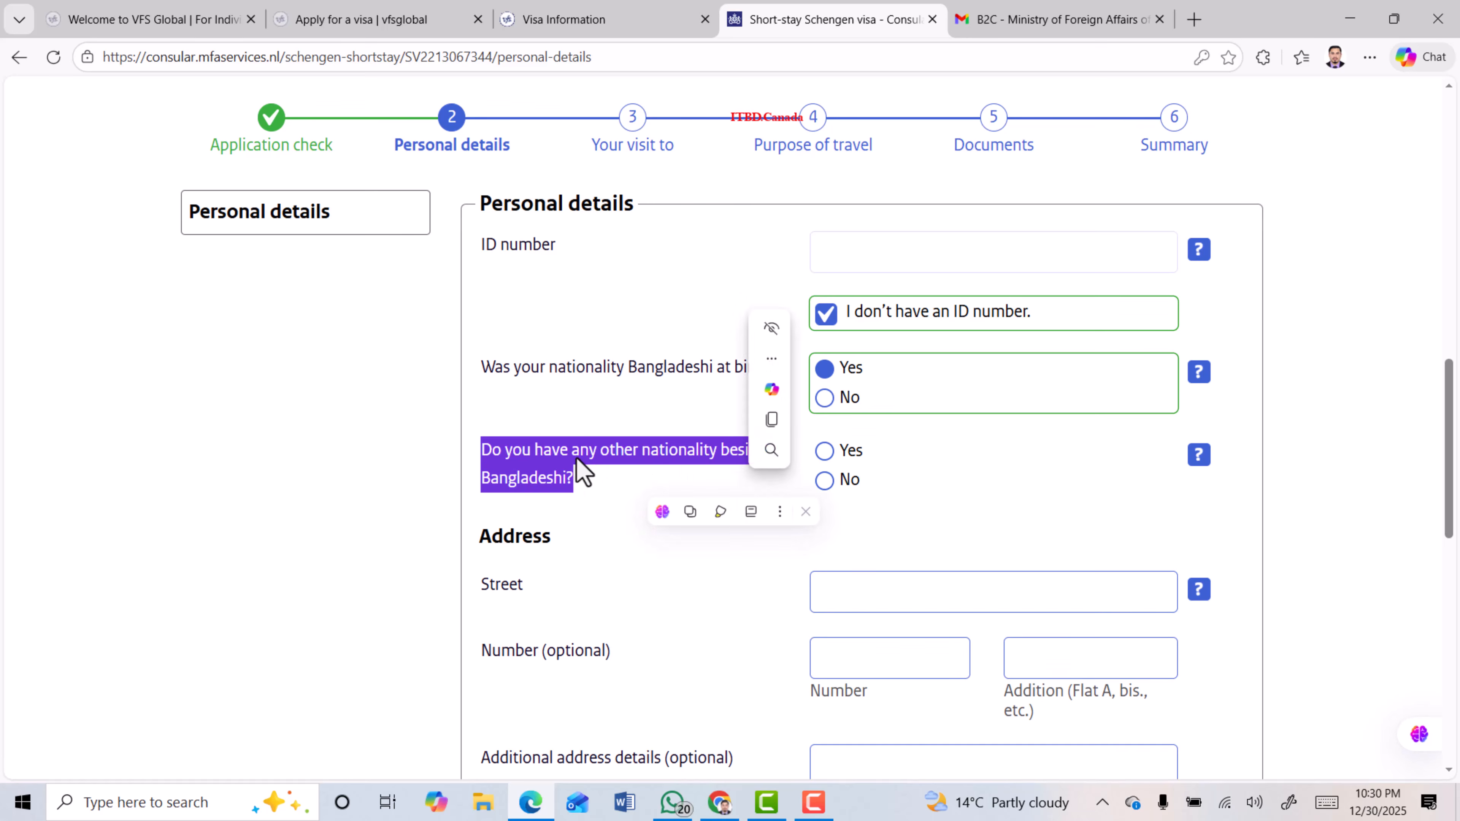
{"action": "left_click", "coordinate": [566, 452]}
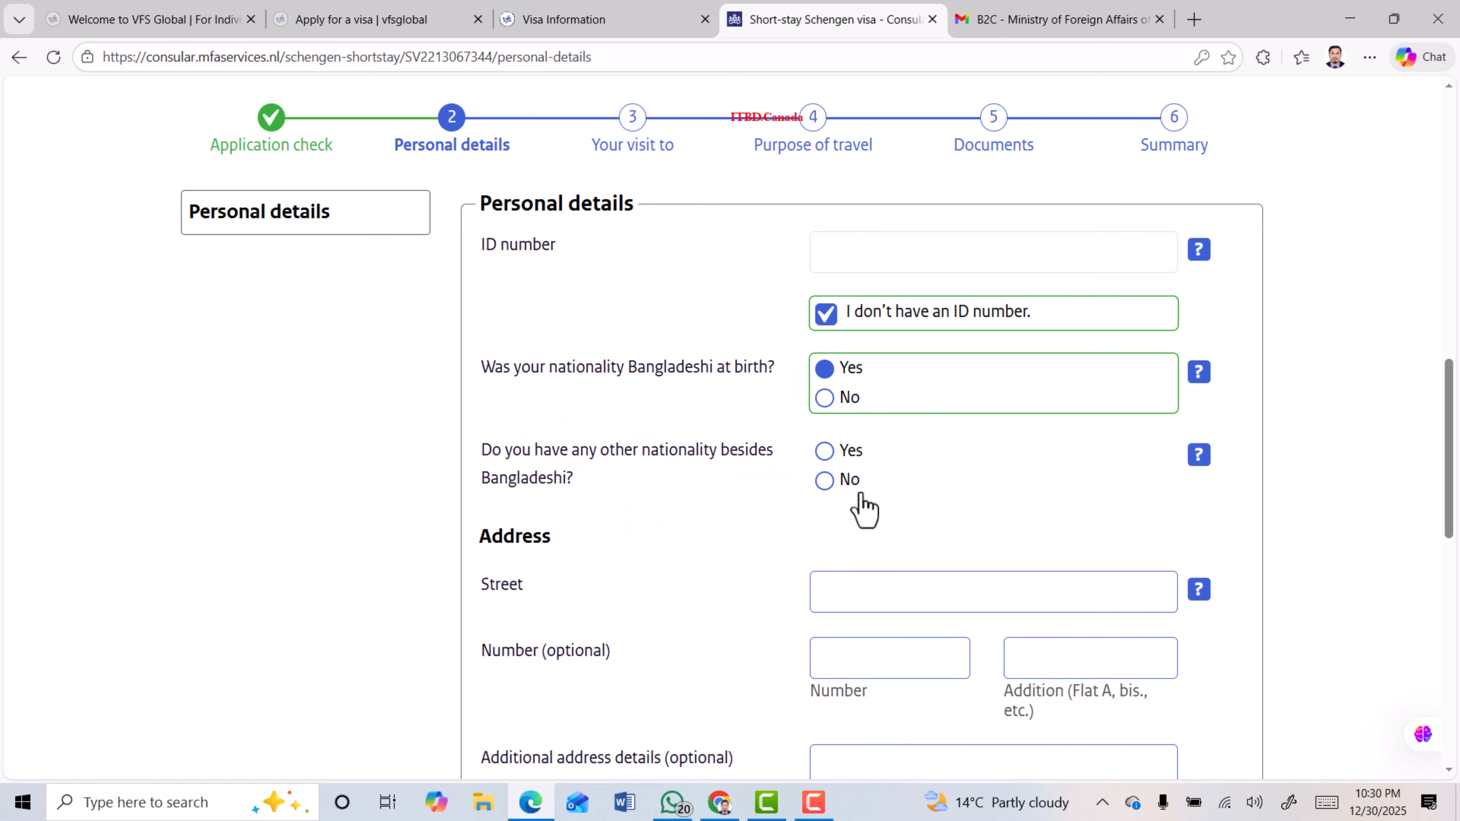
{"action": "left_click", "coordinate": [821, 480]}
Set the country in the Address section of the personal details to Bangladesh
{"action": "scroll", "coordinate": [821, 489], "scroll_direction": "down", "scroll_amount": 5}
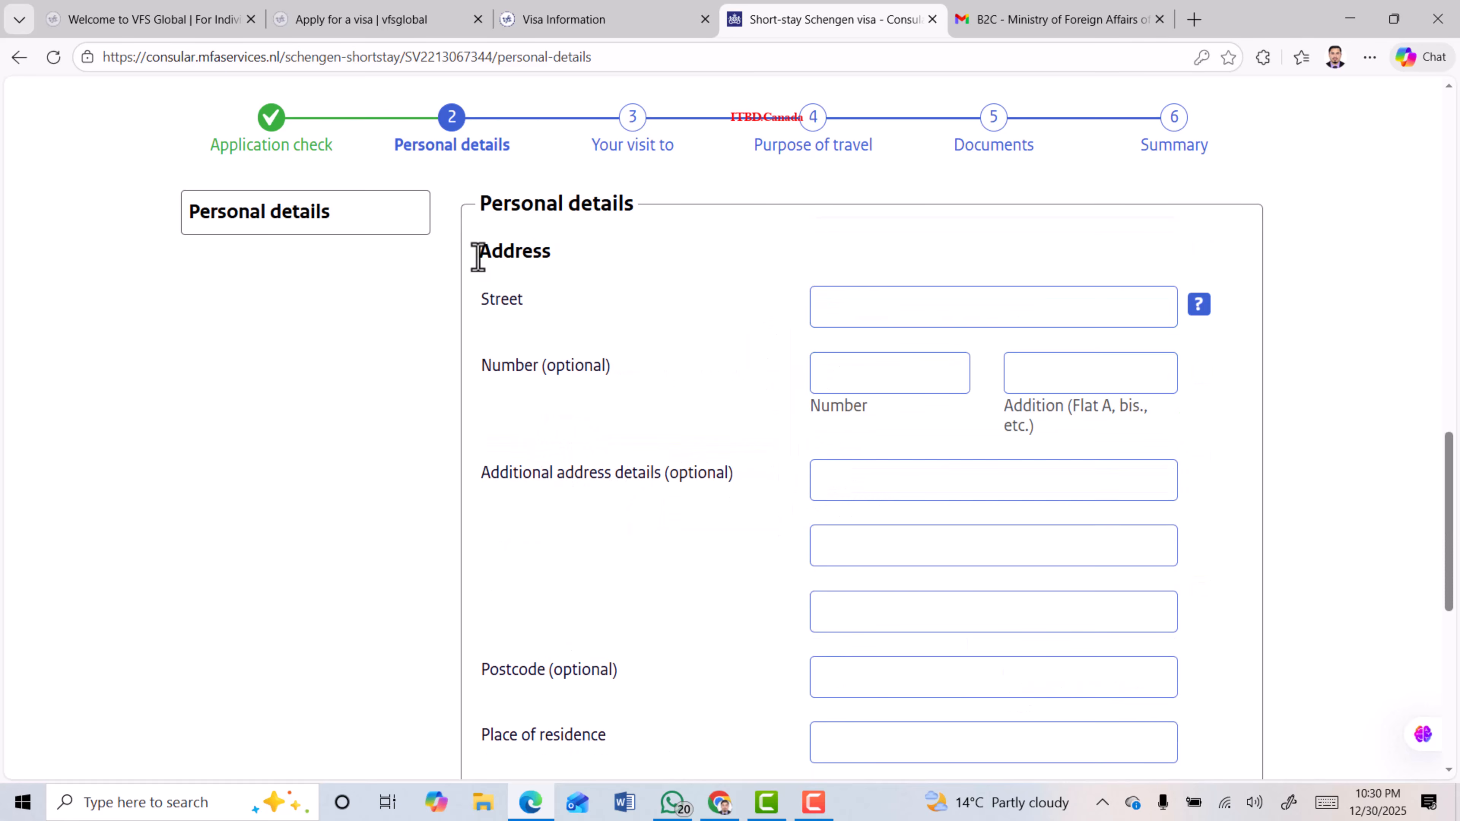
{"action": "left_click_drag", "start_coordinate": [475, 252], "coordinate": [565, 259]}
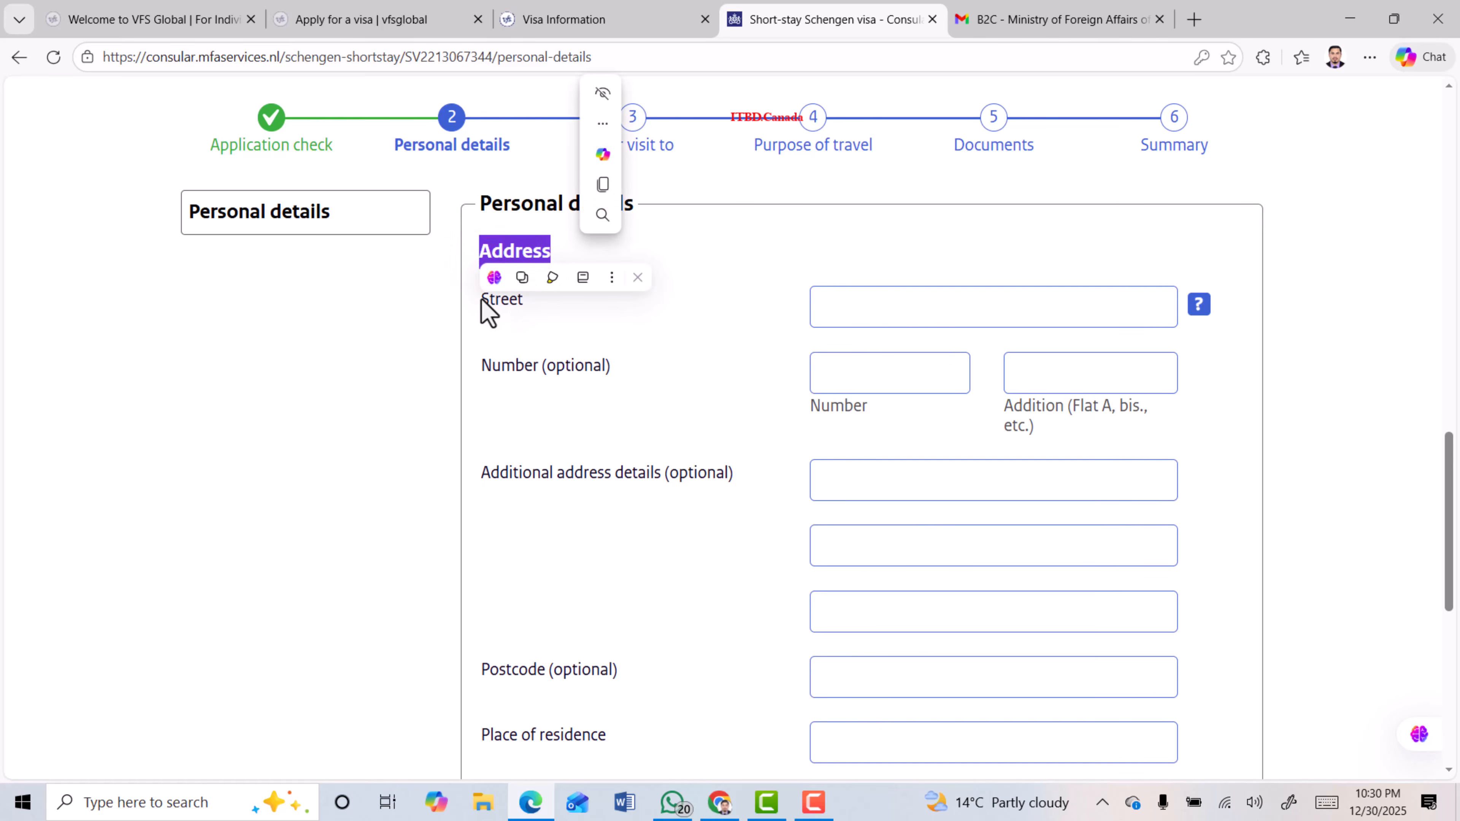
{"action": "left_click_drag", "start_coordinate": [482, 301], "coordinate": [544, 313]}
{"action": "scroll", "coordinate": [609, 443], "scroll_direction": "down", "scroll_amount": 3}
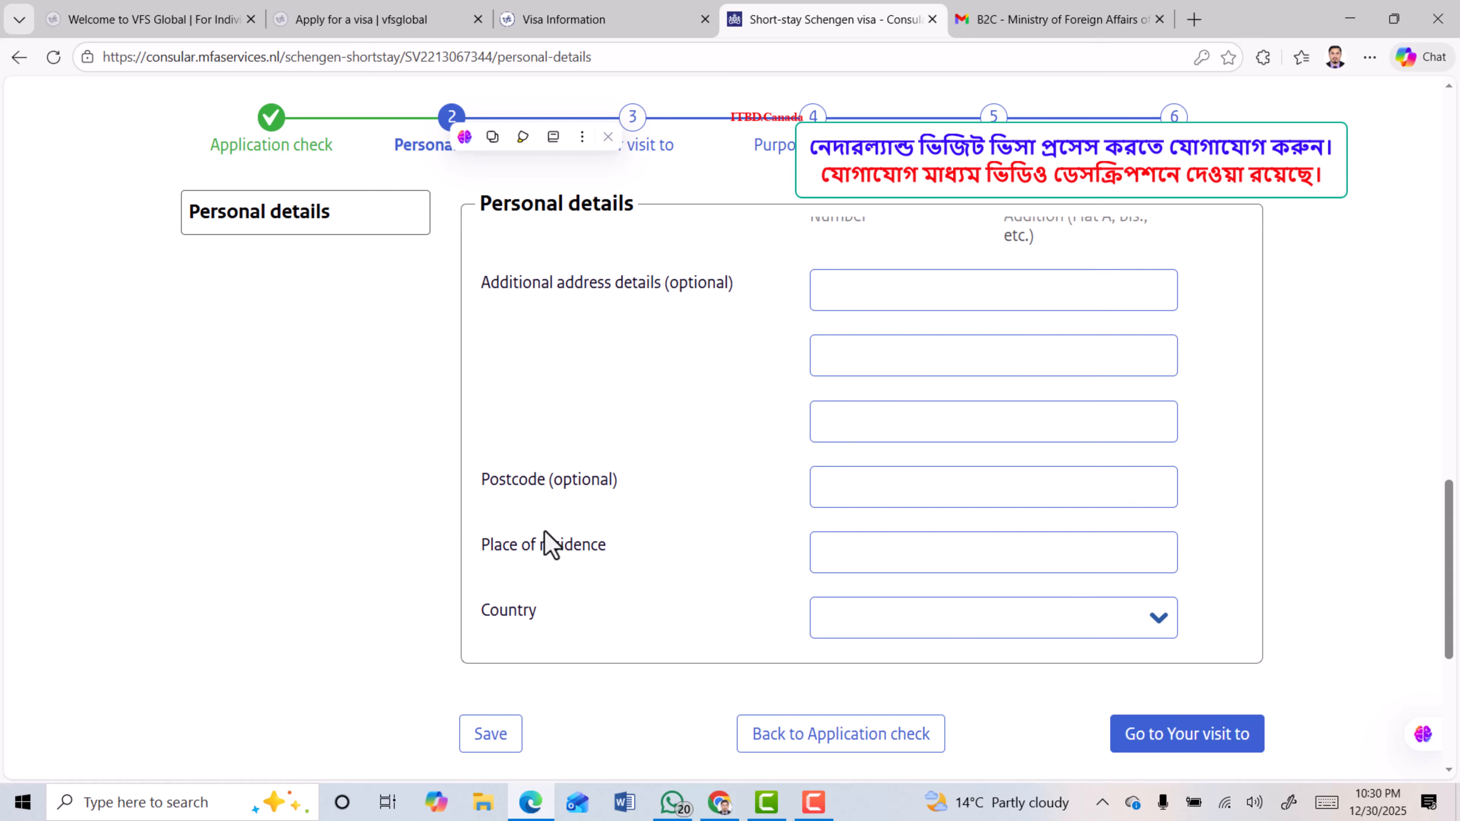
{"action": "left_click_drag", "start_coordinate": [575, 541], "coordinate": [603, 540]}
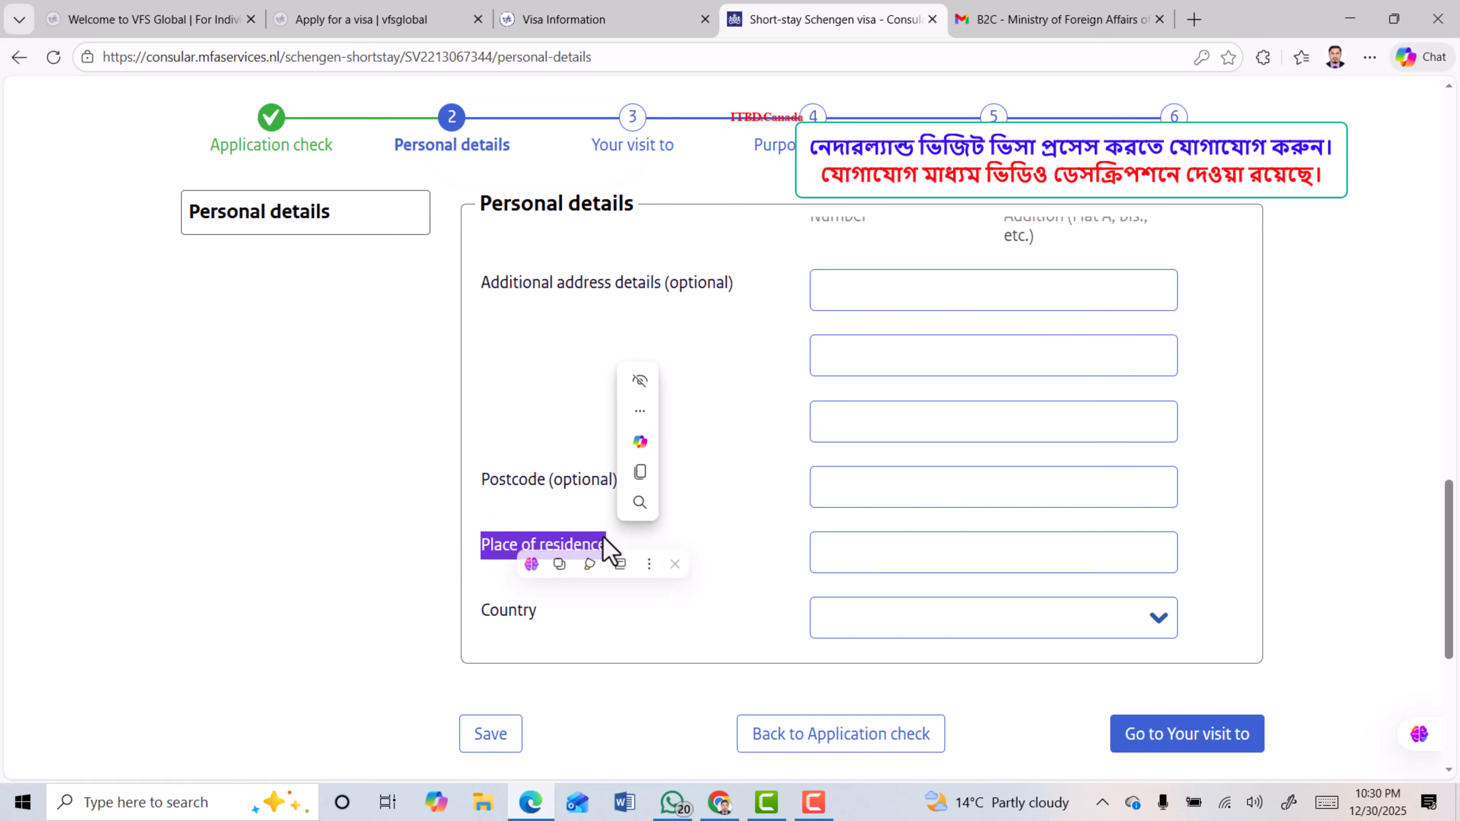
{"action": "left_click", "coordinate": [549, 509]}
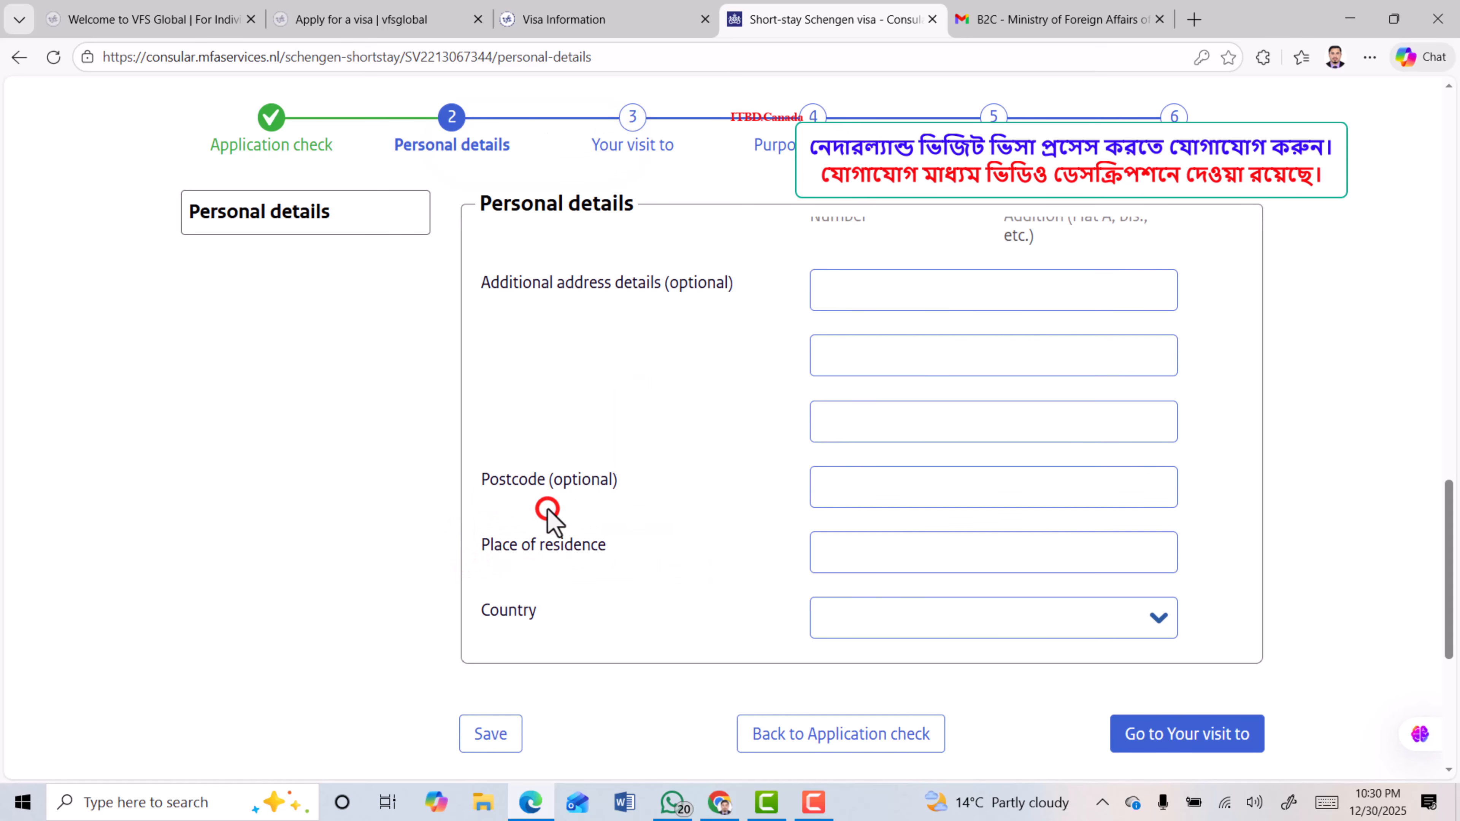
{"action": "left_click", "coordinate": [955, 605]}
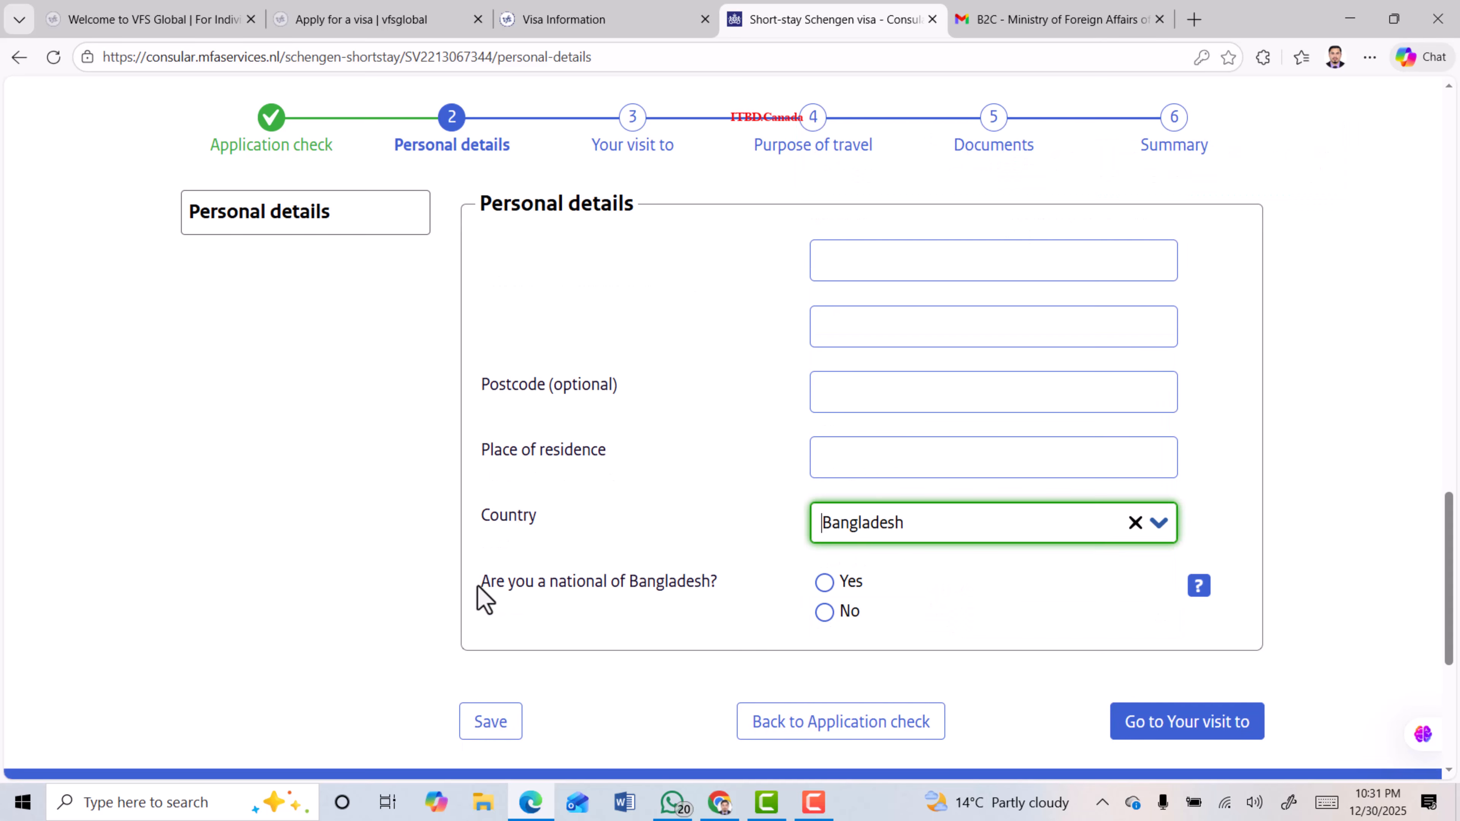
Answer Yes to being a national of Bangladesh and to returning there immediately, and continue to the Your visit to part
{"action": "left_click_drag", "start_coordinate": [479, 593], "coordinate": [712, 585]}
{"action": "left_click", "coordinate": [825, 584]}
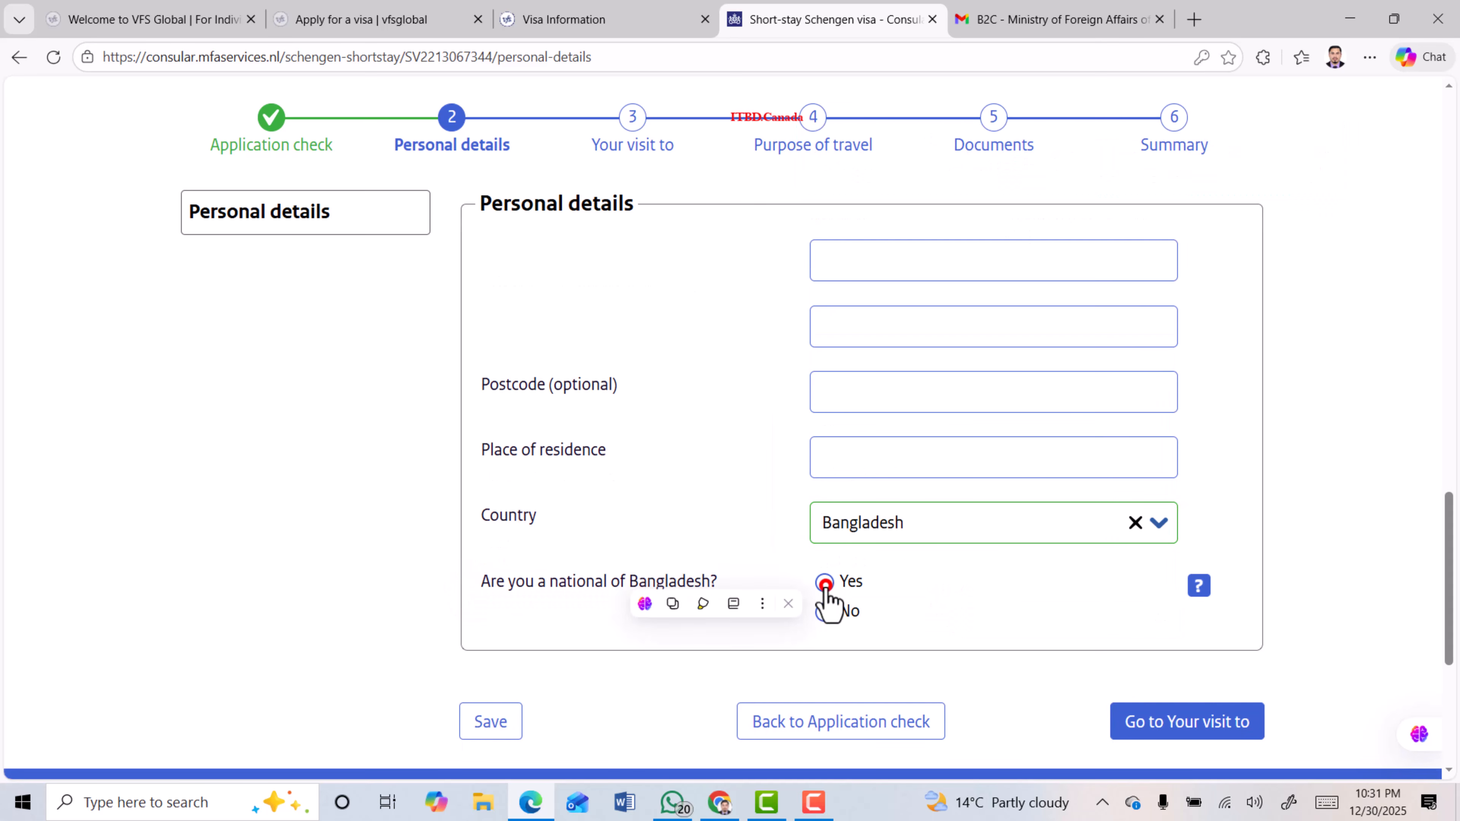
{"action": "scroll", "coordinate": [489, 483], "scroll_direction": "down", "scroll_amount": 3}
{"action": "left_click_drag", "start_coordinate": [619, 485], "coordinate": [750, 506]}
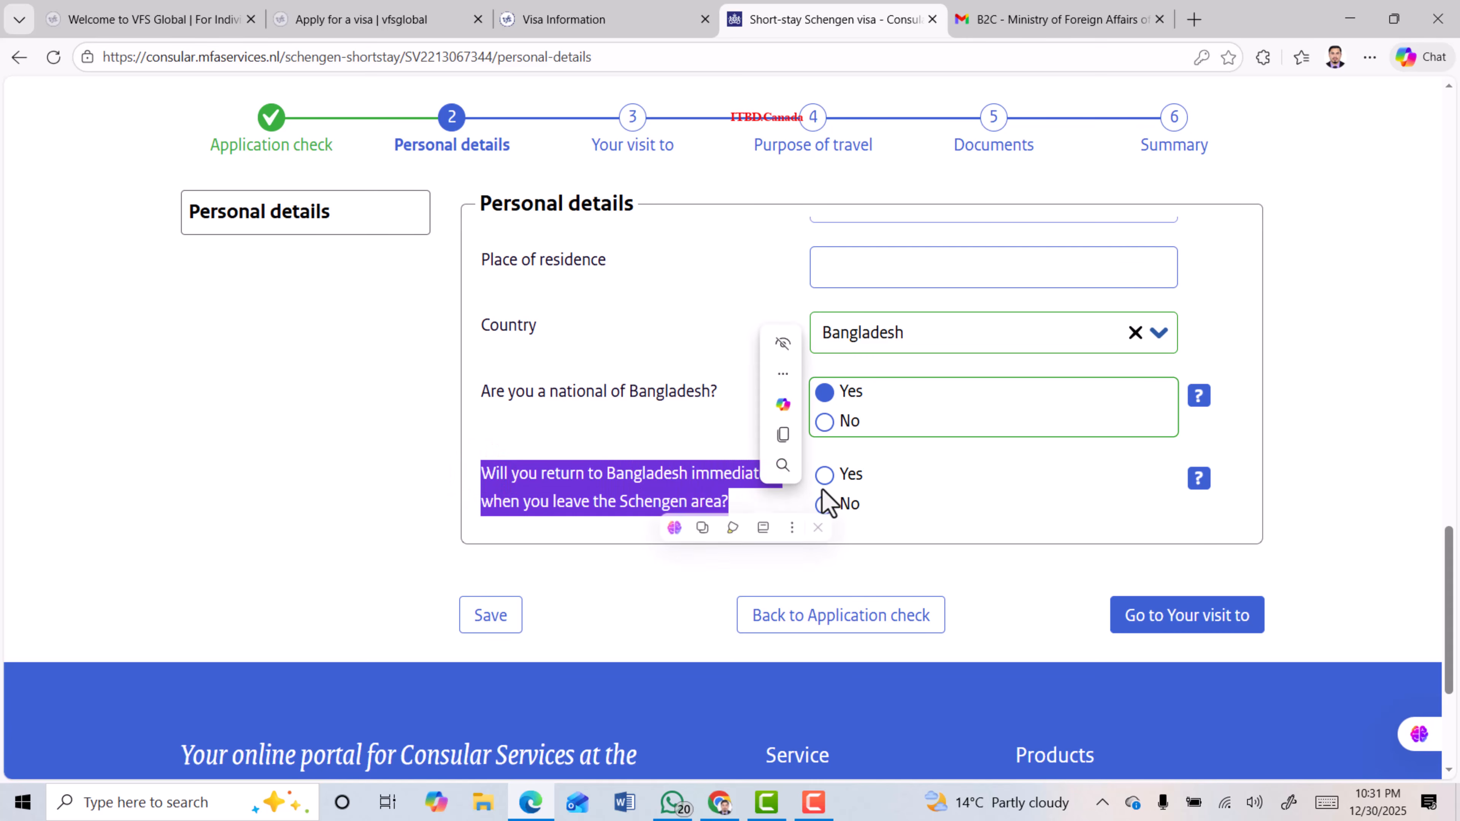
{"action": "left_click", "coordinate": [825, 477]}
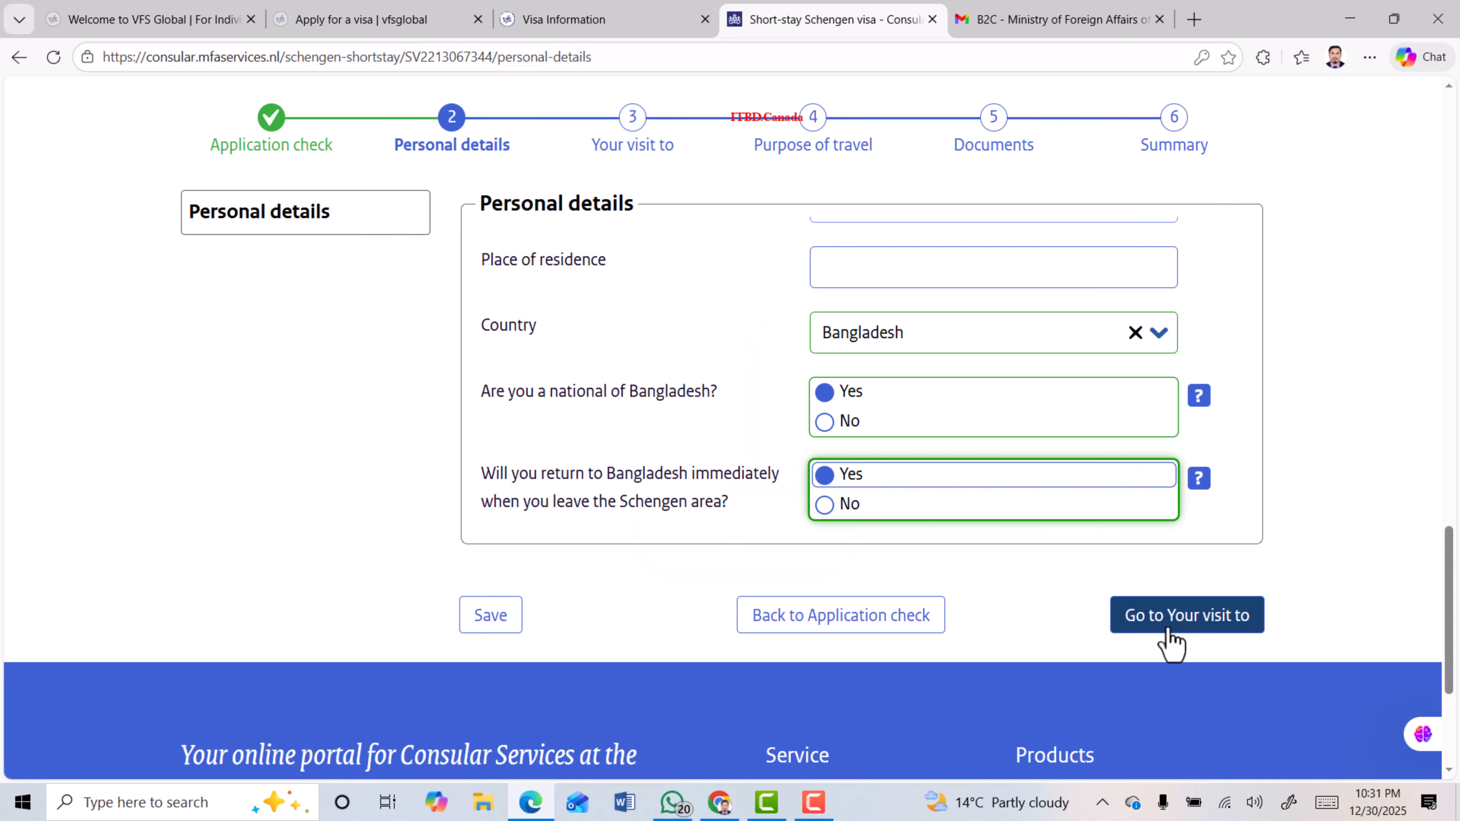
{"action": "left_click", "coordinate": [1223, 628]}
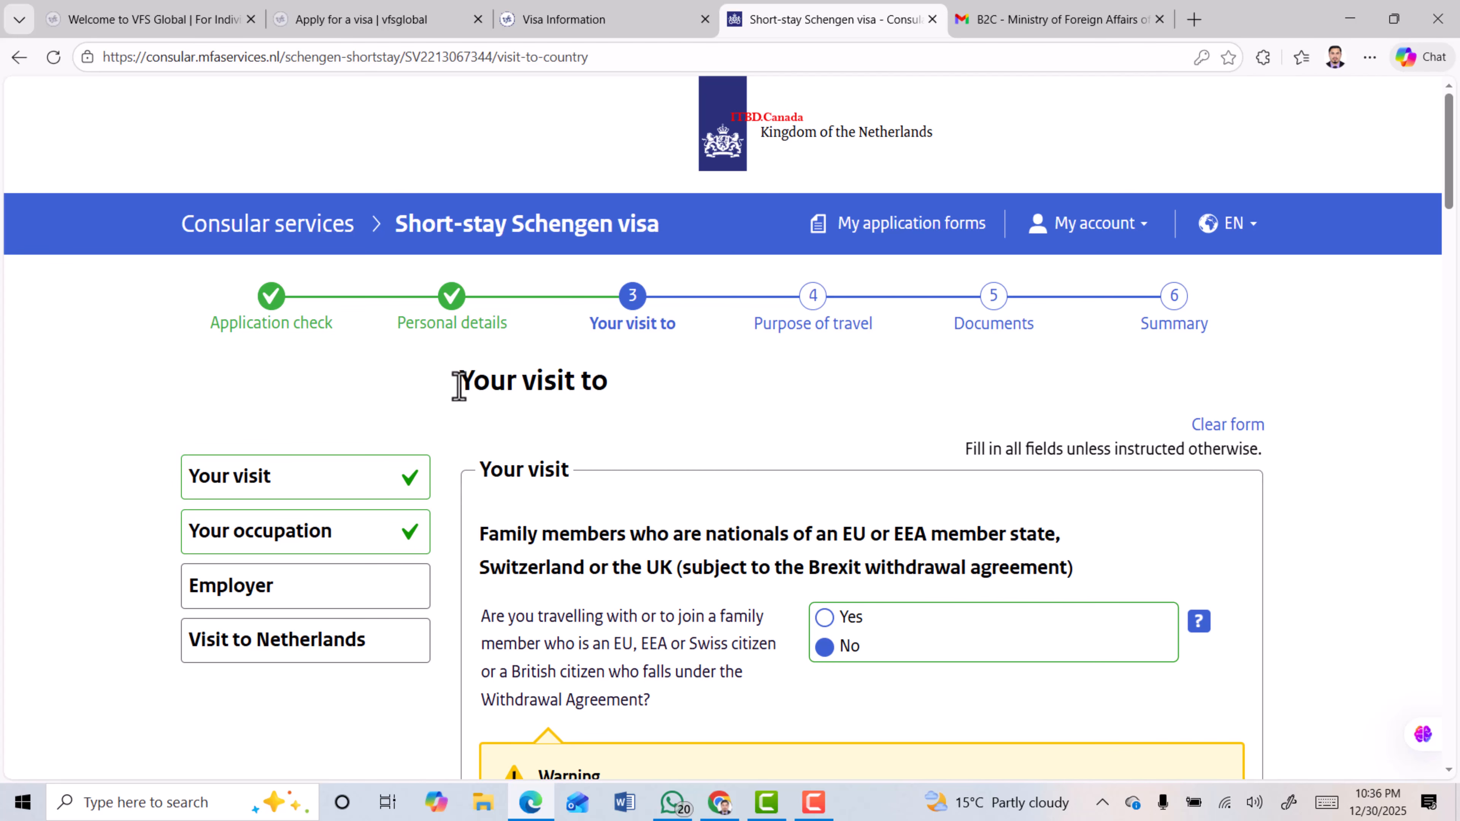
Answer Yes to the question about travelling with or joining an EU, EEA, Swiss or British family member
{"action": "left_click_drag", "start_coordinate": [460, 383], "coordinate": [642, 397]}
{"action": "scroll", "coordinate": [642, 397], "scroll_direction": "down", "scroll_amount": 3}
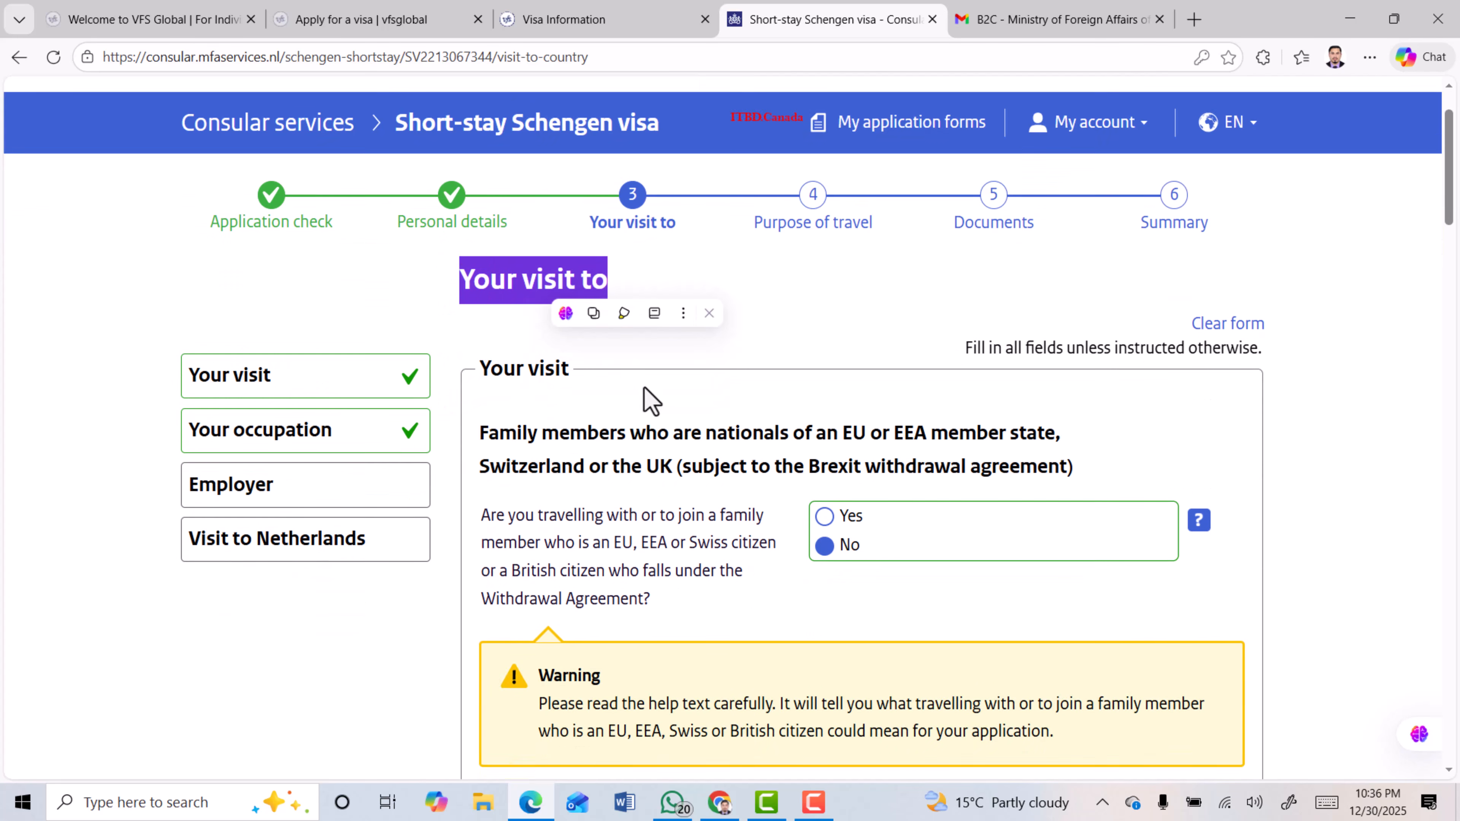
{"action": "left_click_drag", "start_coordinate": [483, 348], "coordinate": [678, 380]}
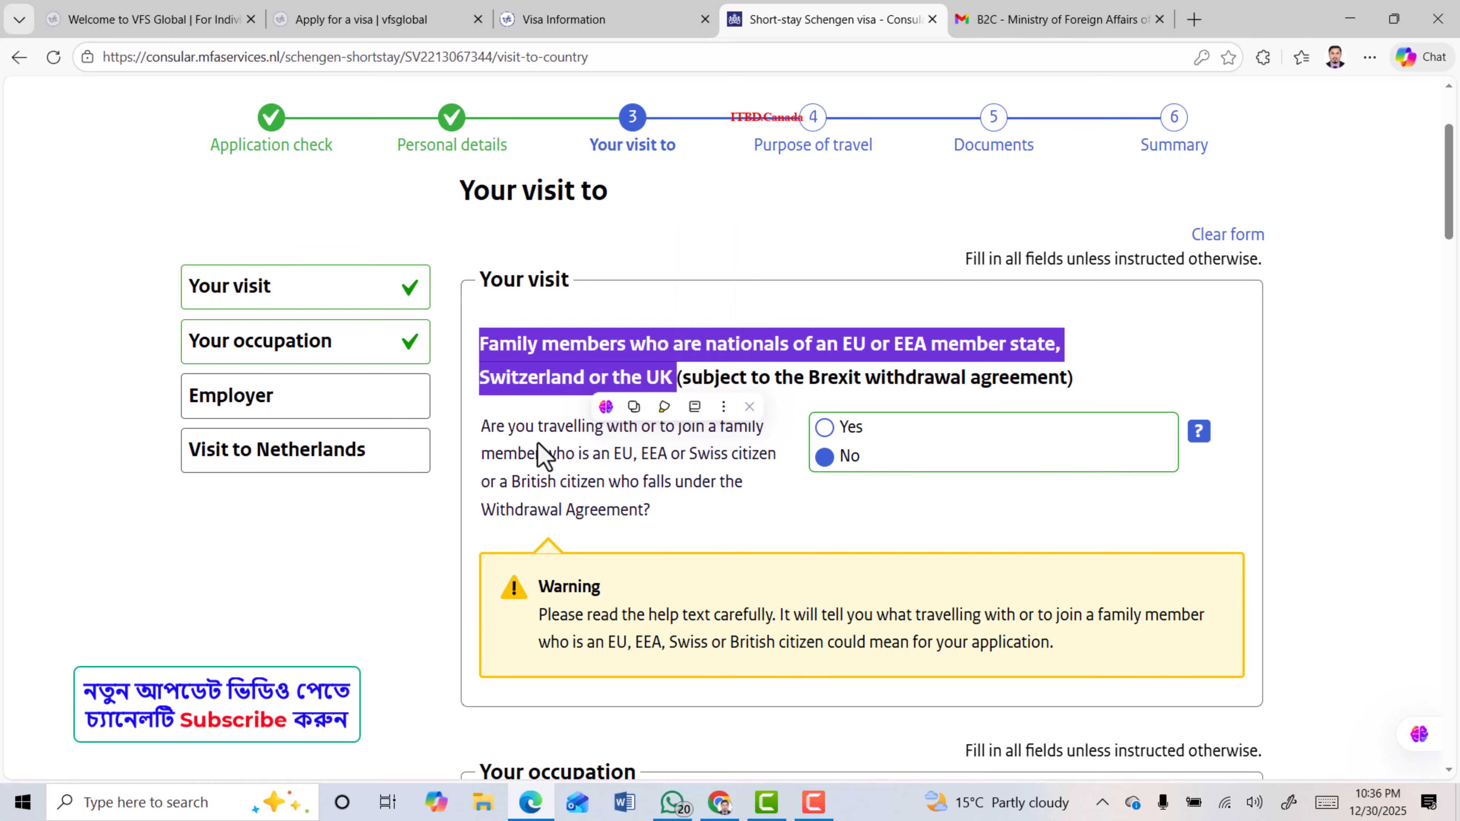
{"action": "left_click", "coordinate": [544, 410]}
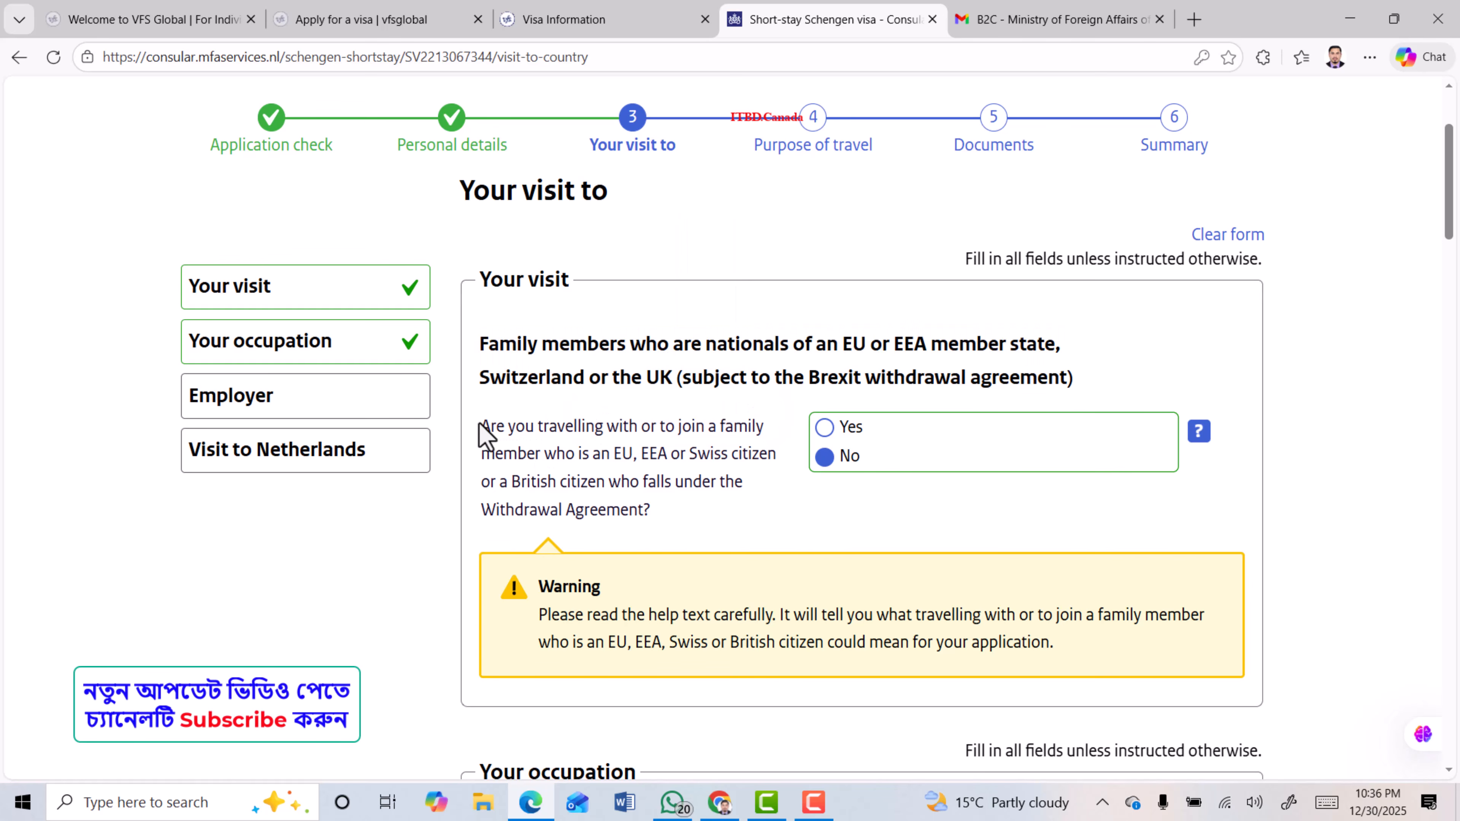
{"action": "left_click_drag", "start_coordinate": [480, 425], "coordinate": [668, 514]}
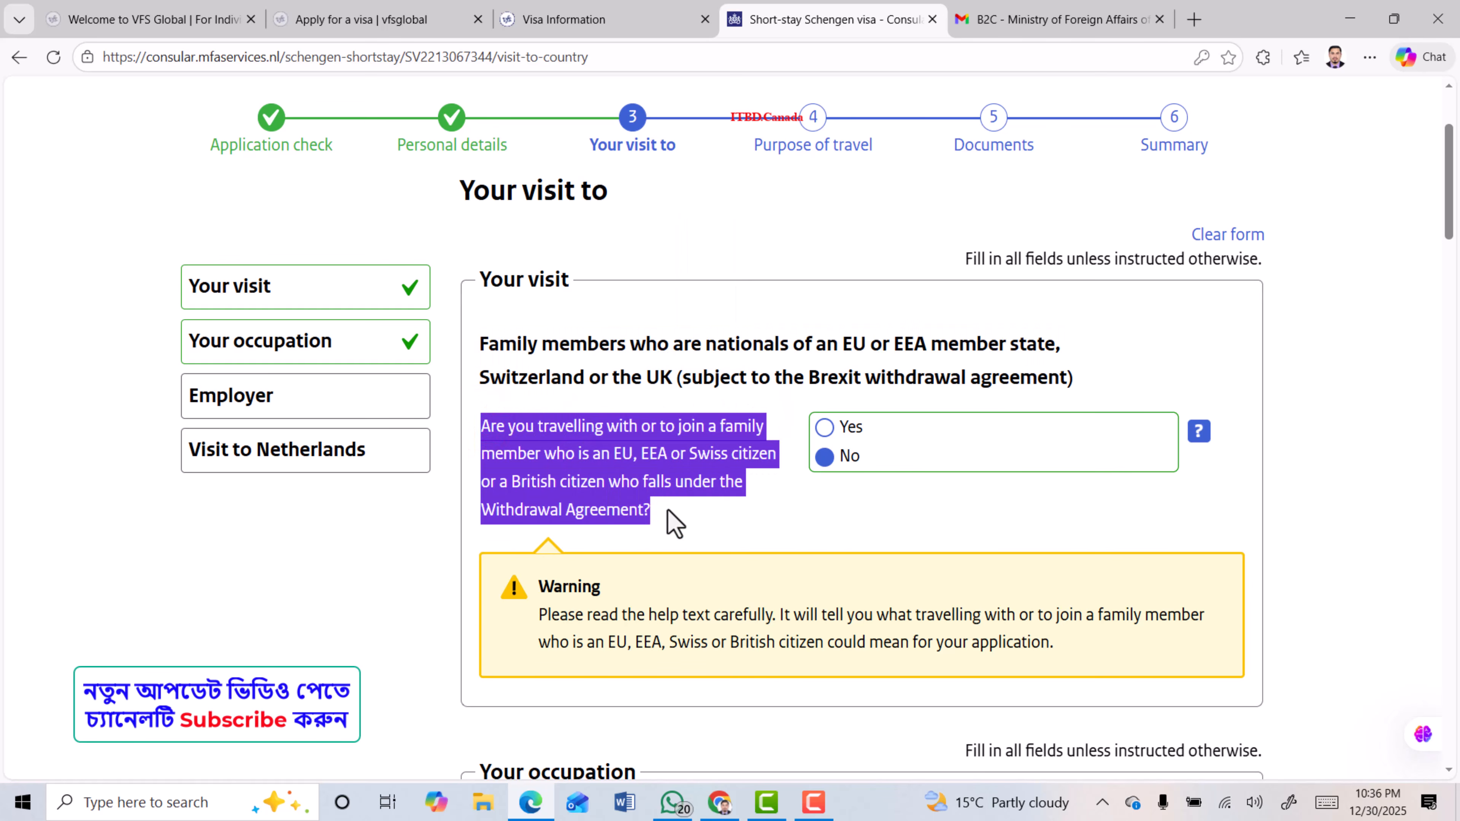
{"action": "left_click", "coordinate": [825, 429]}
{"action": "scroll", "coordinate": [827, 437], "scroll_direction": "down", "scroll_amount": 1}
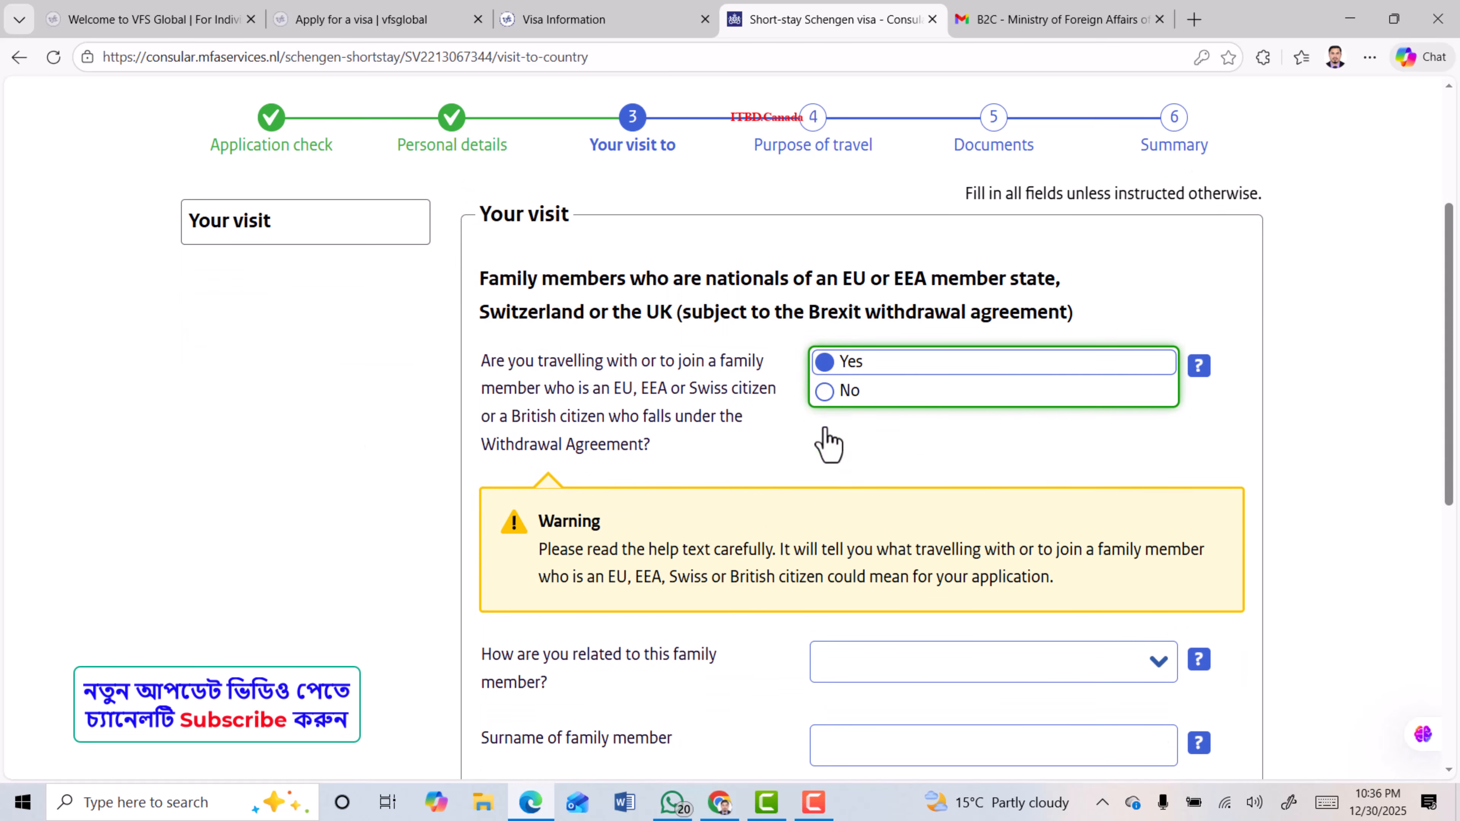
Review the family member's relationship options and name fields, and set the answer about travelling with such a family member back to No
{"action": "scroll", "coordinate": [828, 443], "scroll_direction": "down", "scroll_amount": 3}
{"action": "left_click", "coordinate": [1013, 444]}
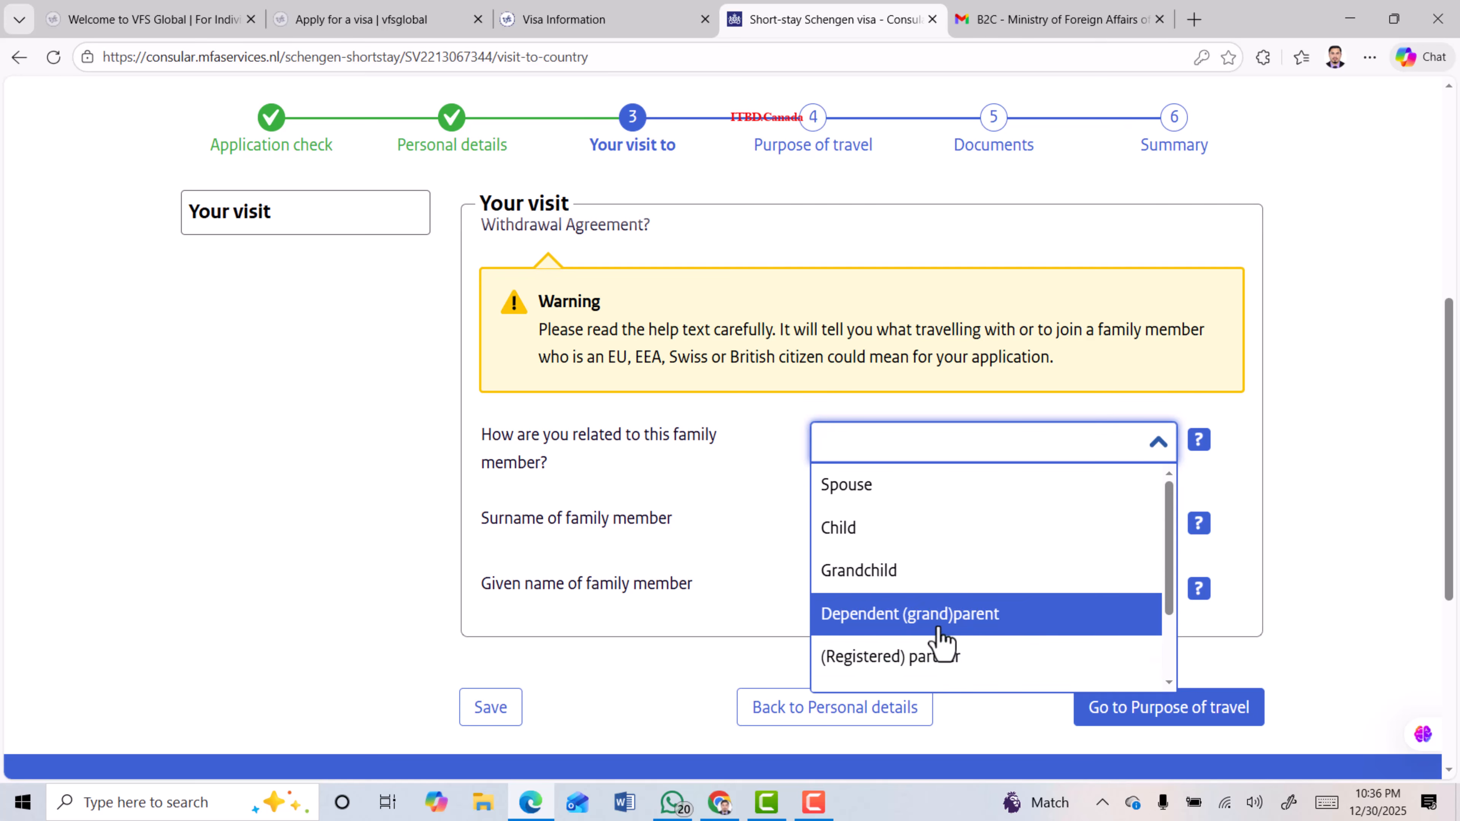
{"action": "left_click", "coordinate": [692, 431]}
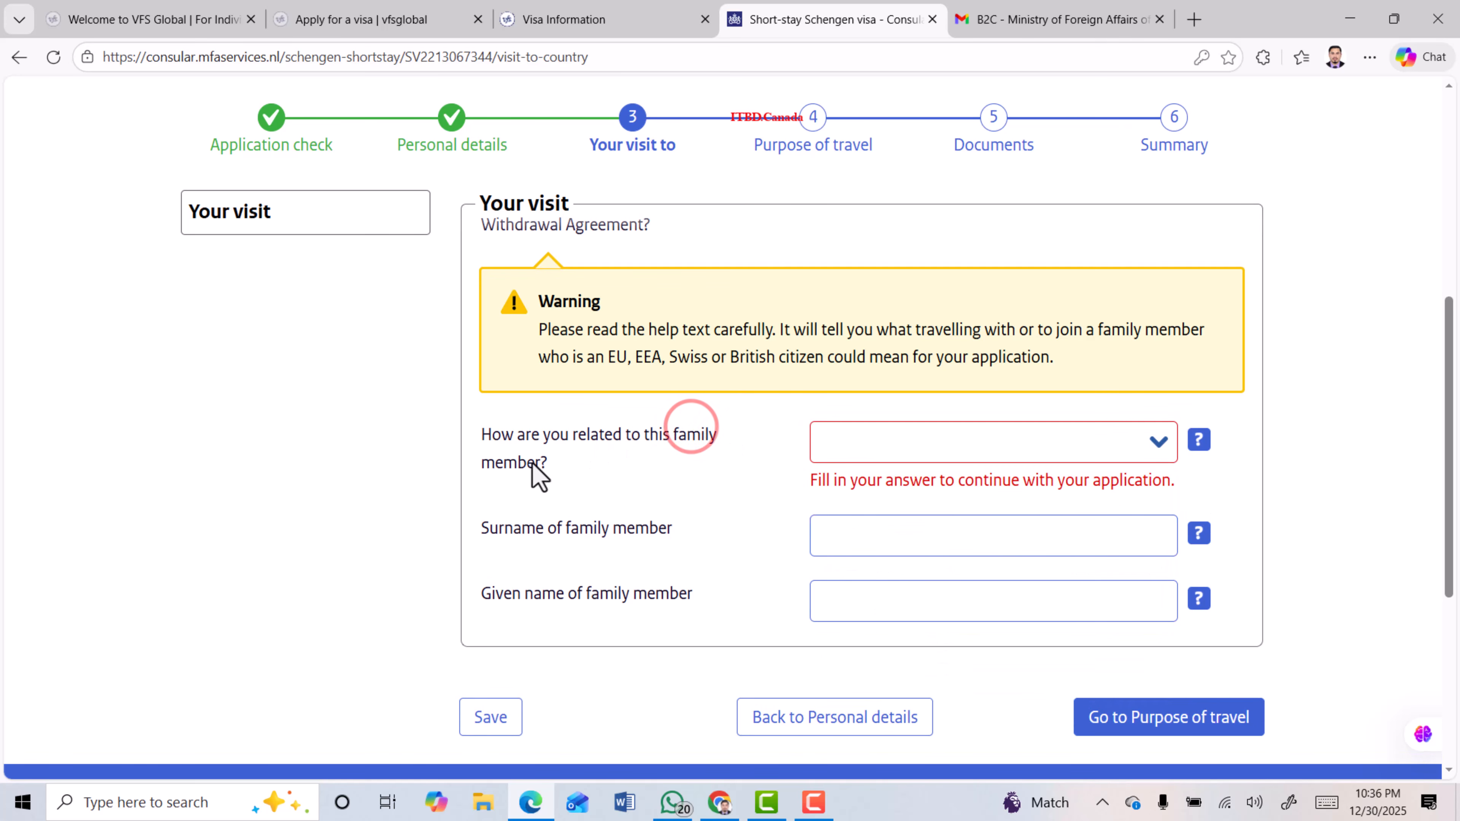
{"action": "left_click_drag", "start_coordinate": [483, 525], "coordinate": [614, 535]}
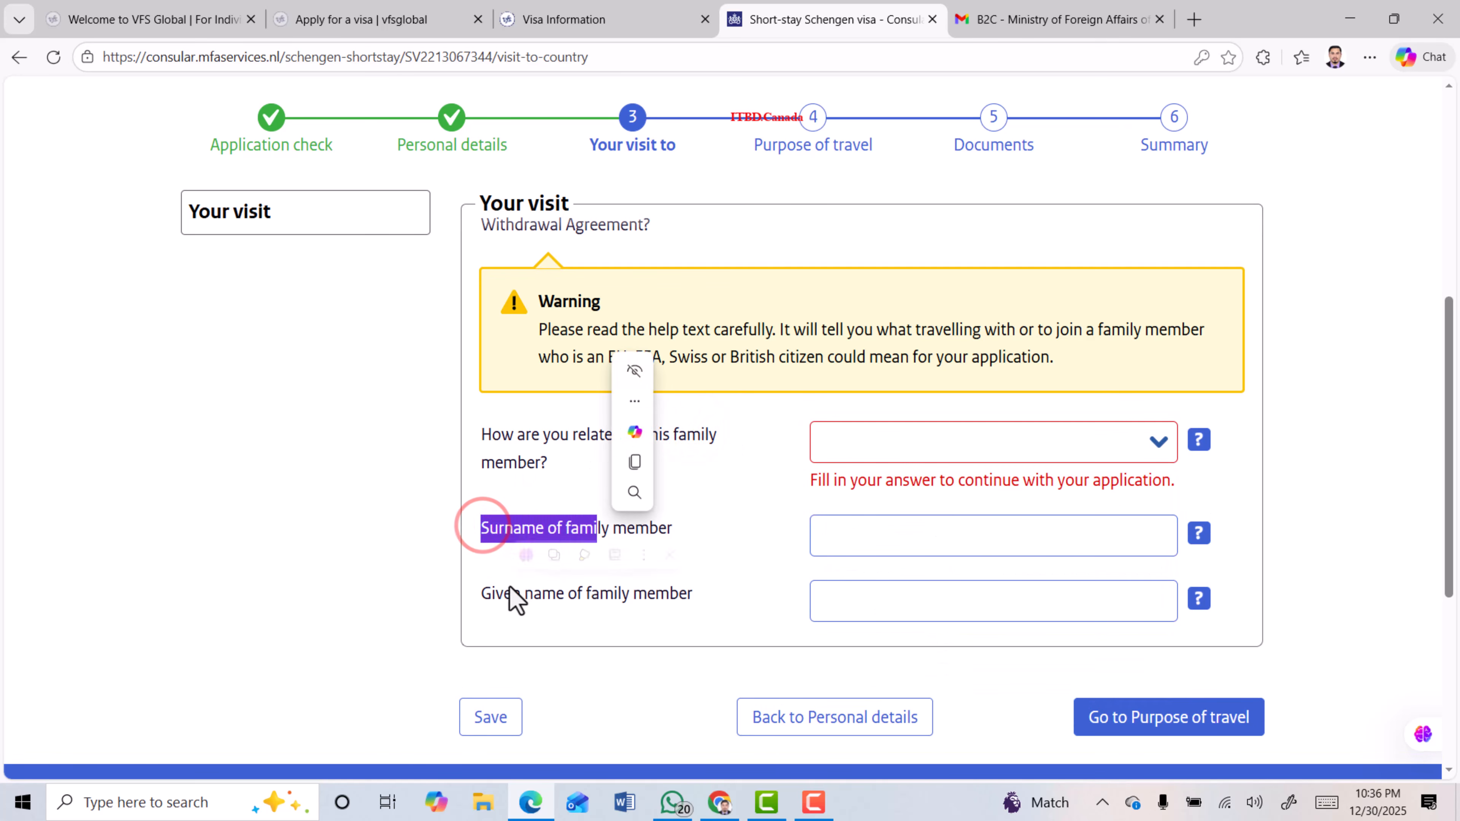
{"action": "left_click_drag", "start_coordinate": [489, 594], "coordinate": [618, 598]}
{"action": "scroll", "coordinate": [874, 563], "scroll_direction": "up", "scroll_amount": 5}
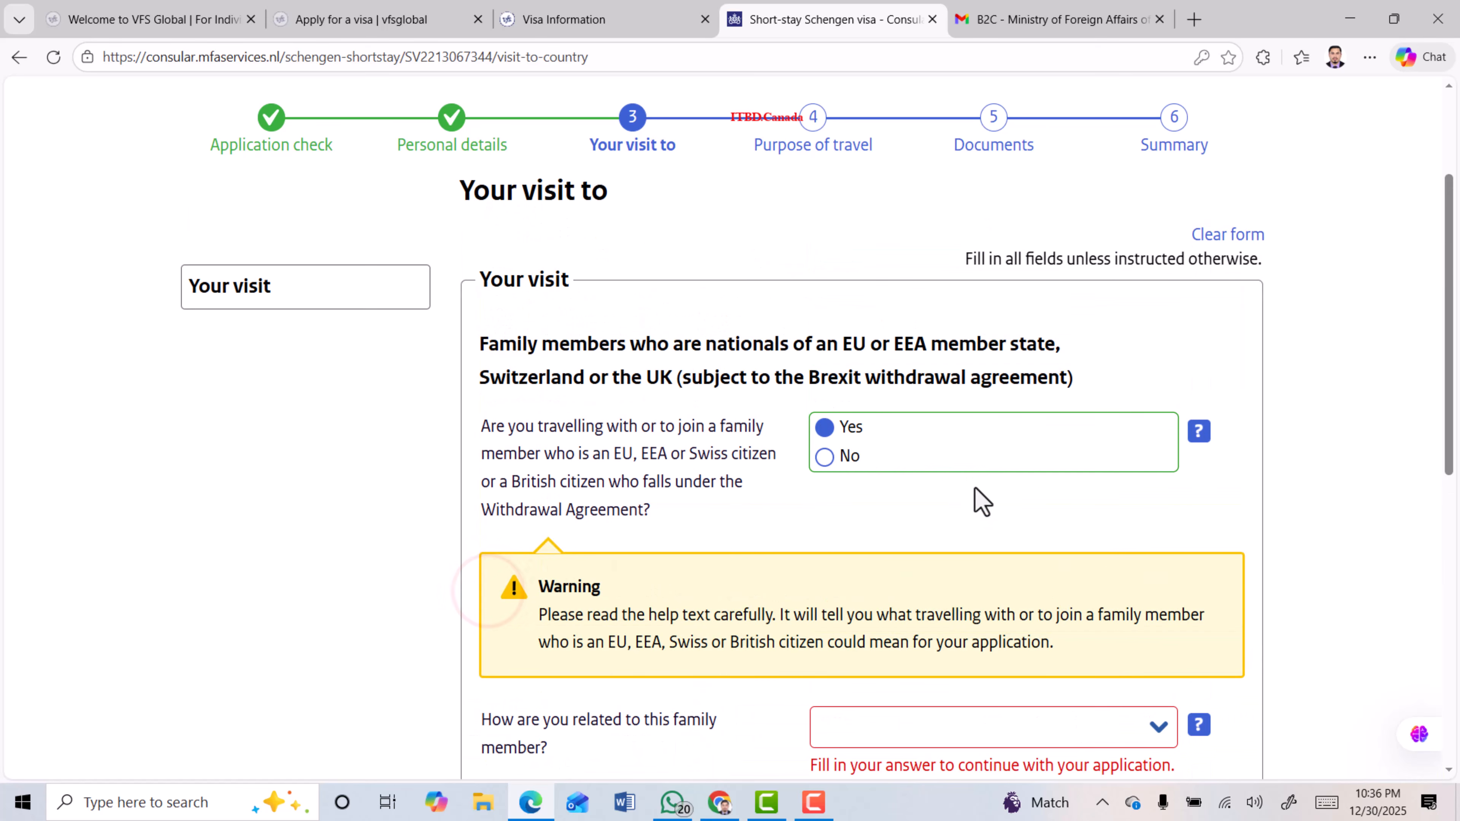
{"action": "left_click", "coordinate": [824, 458]}
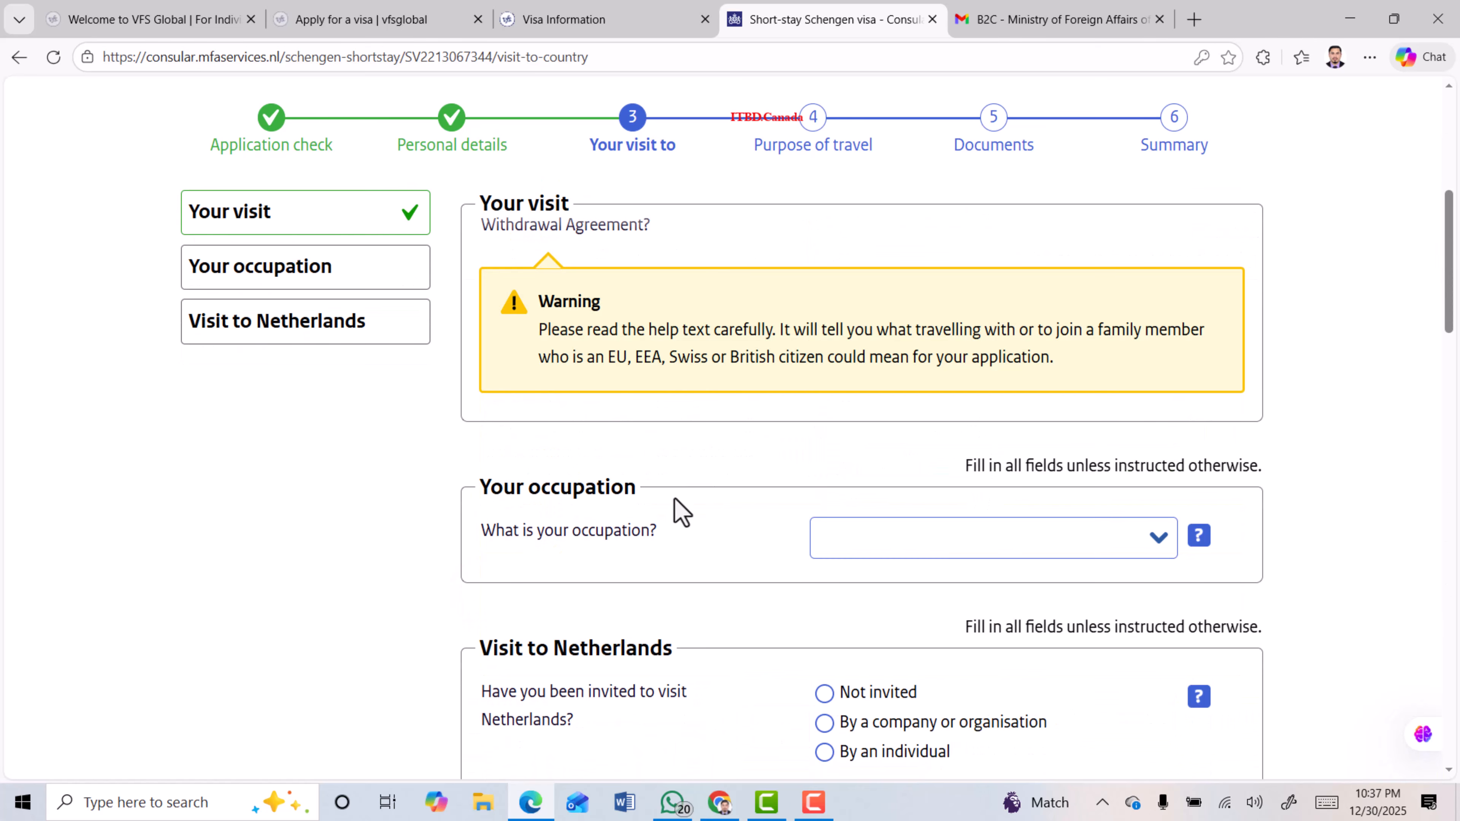
Set the applicant's occupation to Other in the Your occupation section
{"action": "left_click", "coordinate": [1072, 353]}
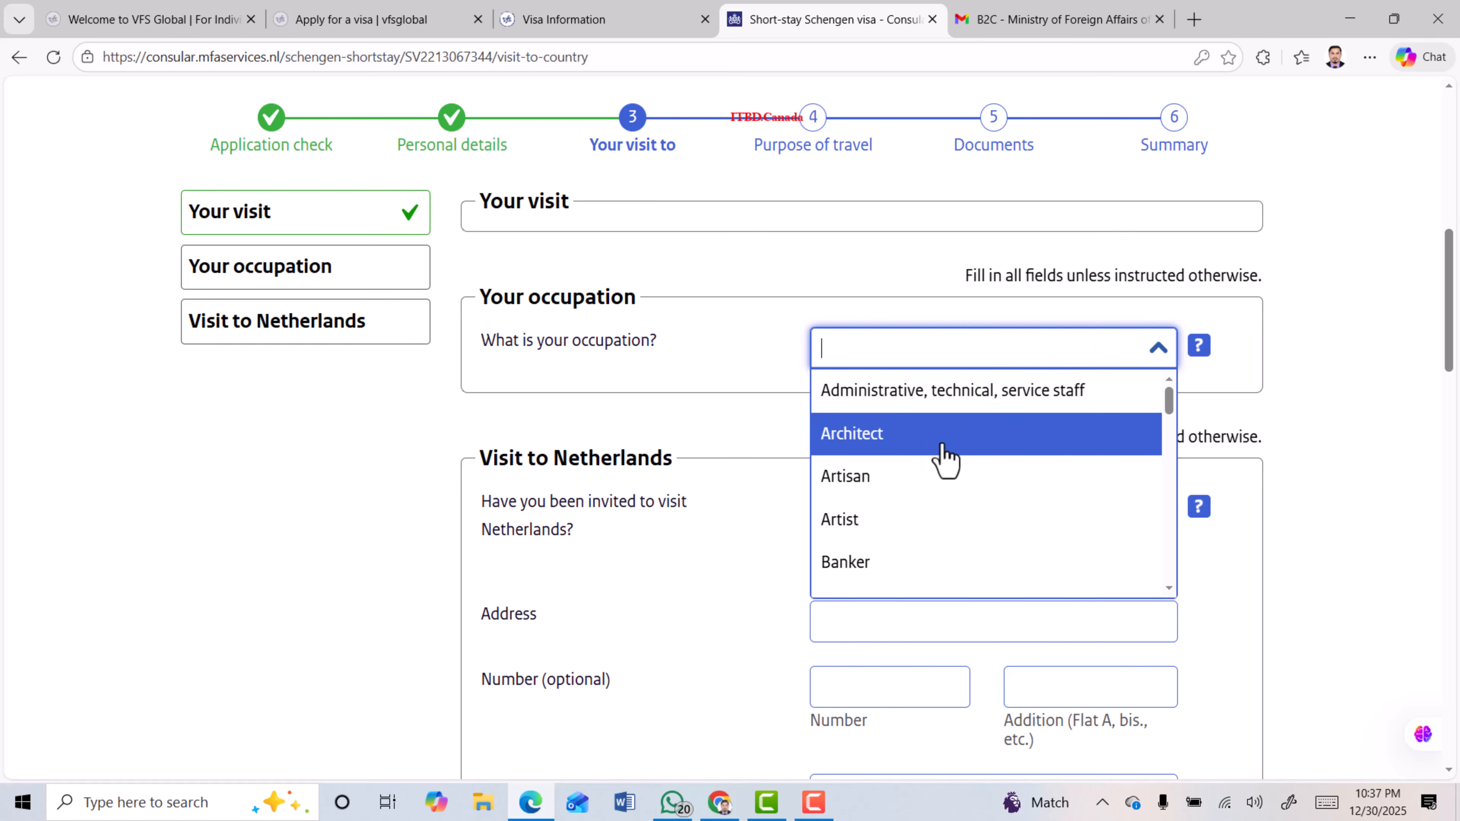
{"action": "scroll", "coordinate": [945, 457], "scroll_direction": "down", "scroll_amount": 5}
{"action": "scroll", "coordinate": [945, 456], "scroll_direction": "down", "scroll_amount": 20}
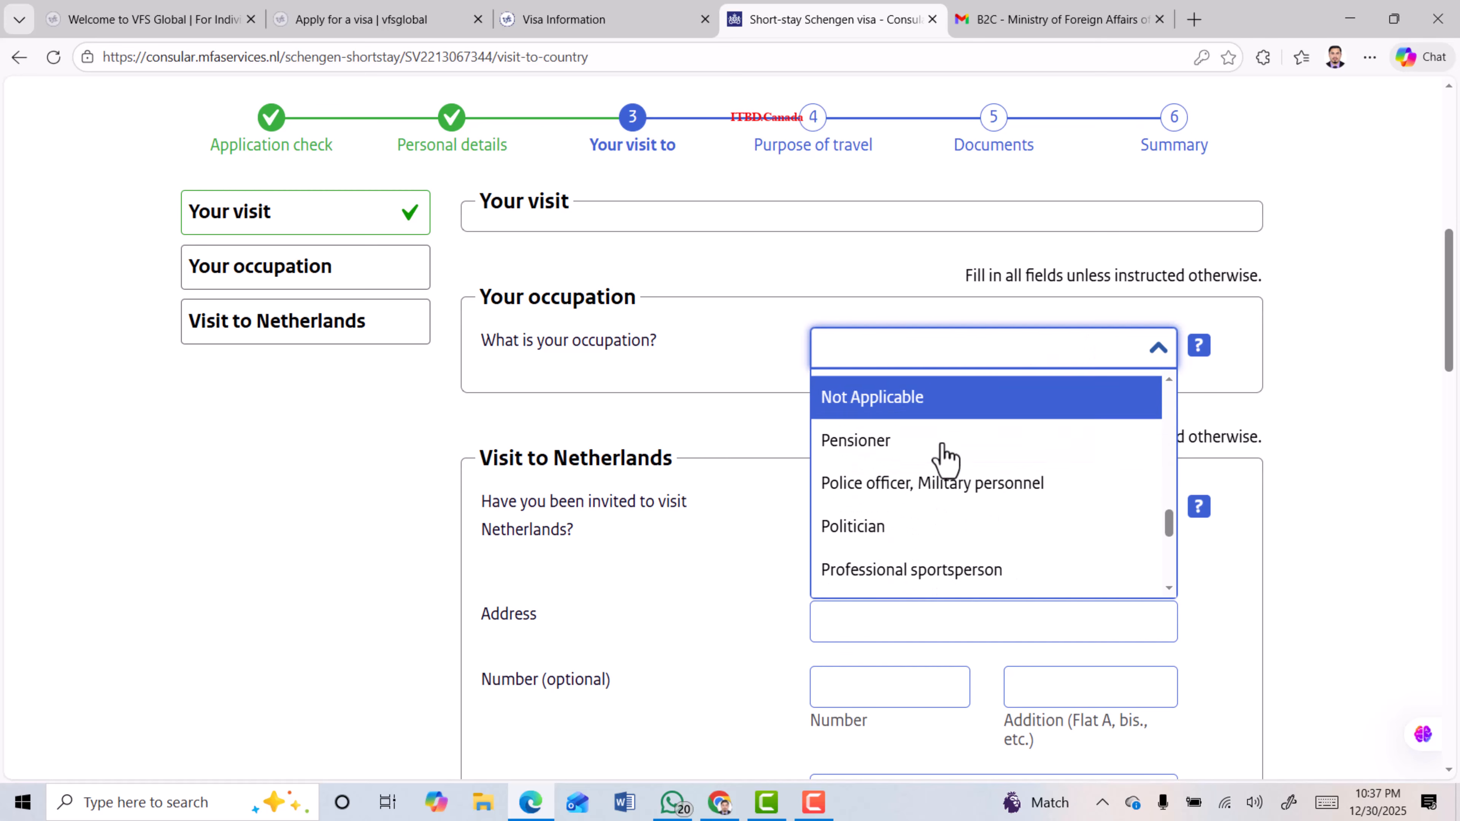
{"action": "scroll", "coordinate": [944, 541], "scroll_direction": "down", "scroll_amount": 2}
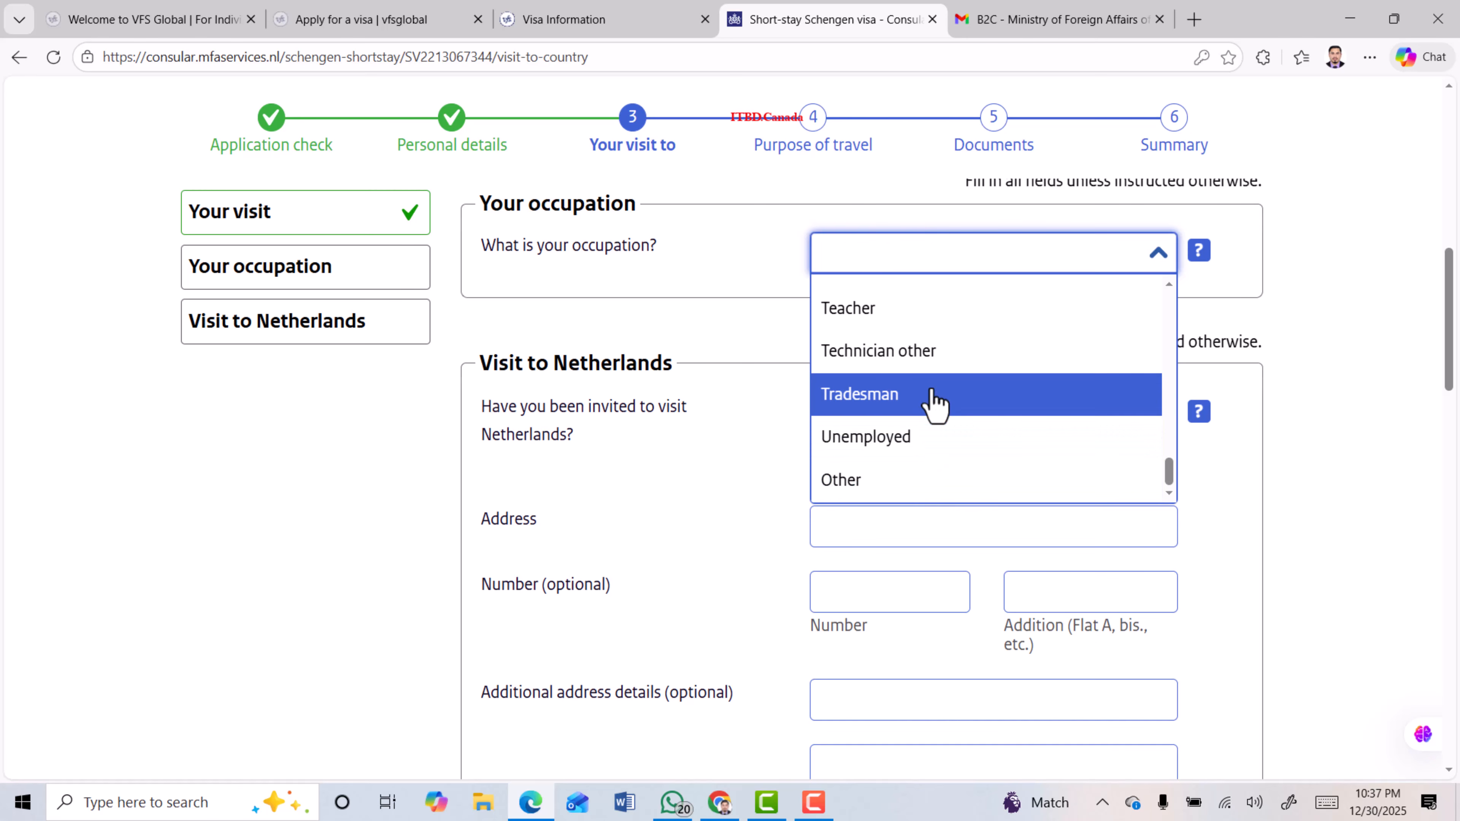
{"action": "left_click", "coordinate": [863, 481]}
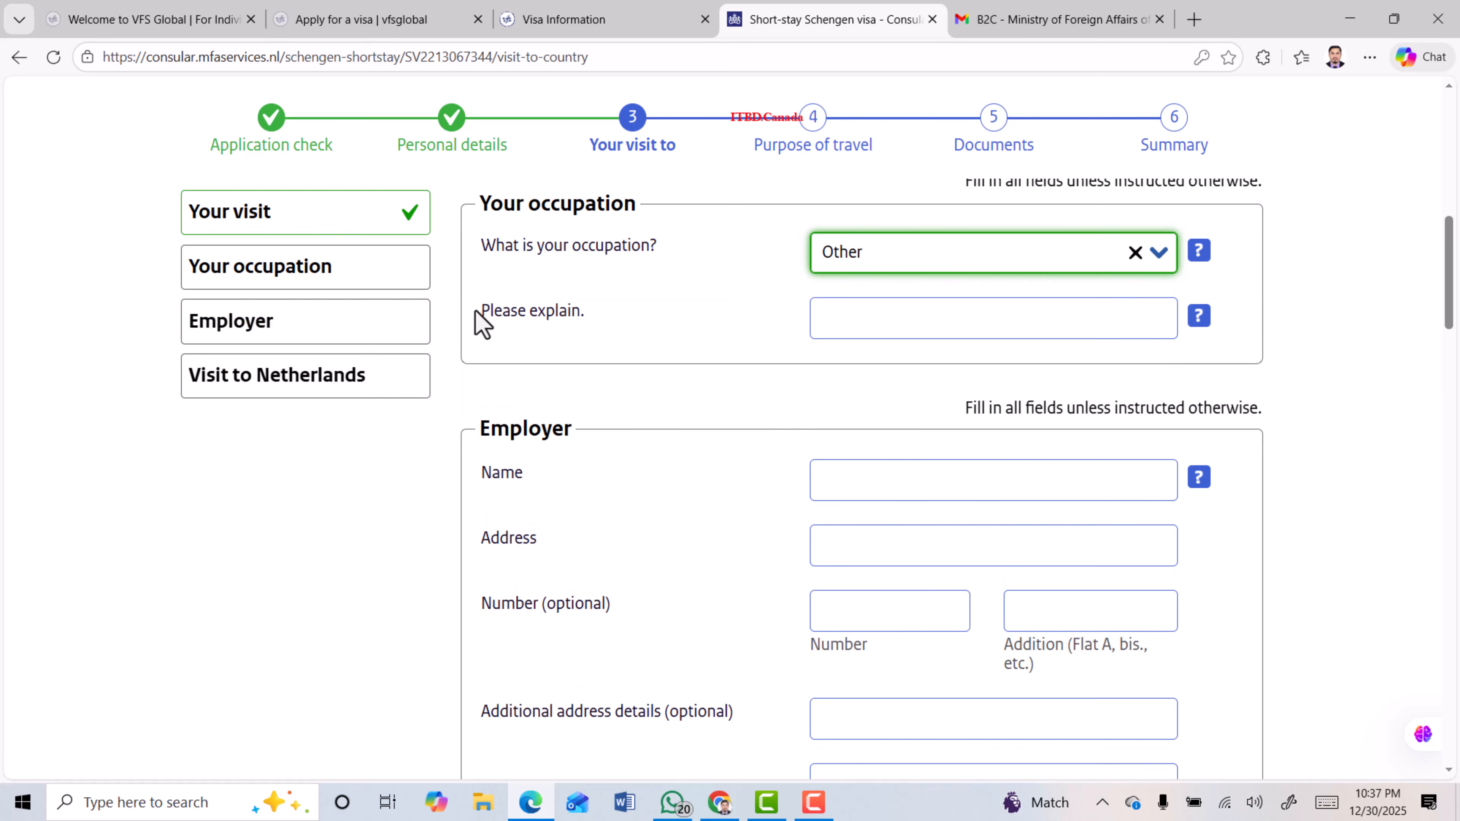
Enter ACCOUNTANT as the explanation of the applicant's occupation
{"action": "left_click_drag", "start_coordinate": [478, 311], "coordinate": [613, 327]}
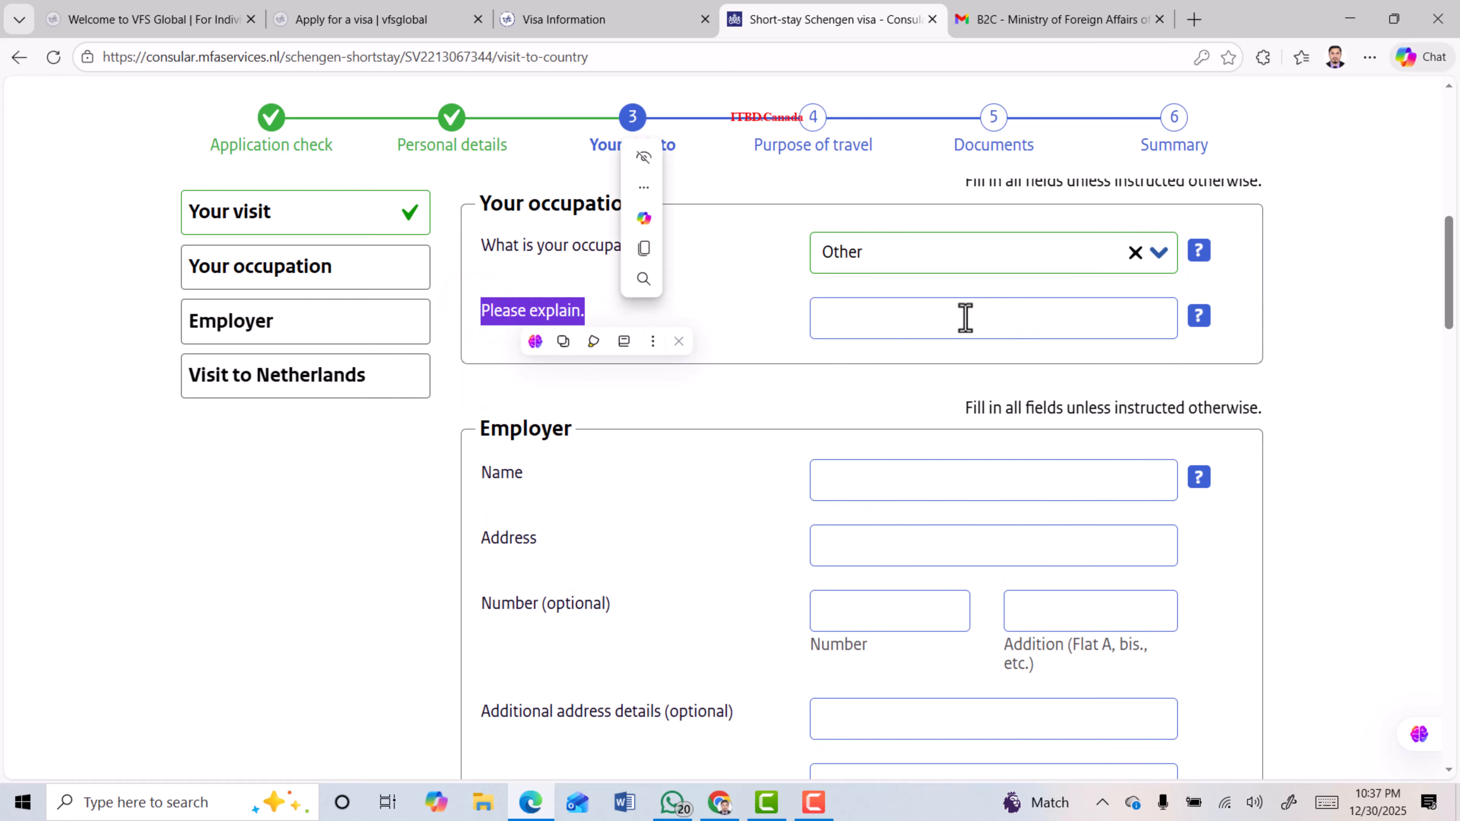
{"action": "left_click", "coordinate": [927, 326]}
{"action": "type", "text": "ACCOUNTANT"}
{"action": "left_click_drag", "start_coordinate": [477, 523], "coordinate": [580, 537]}
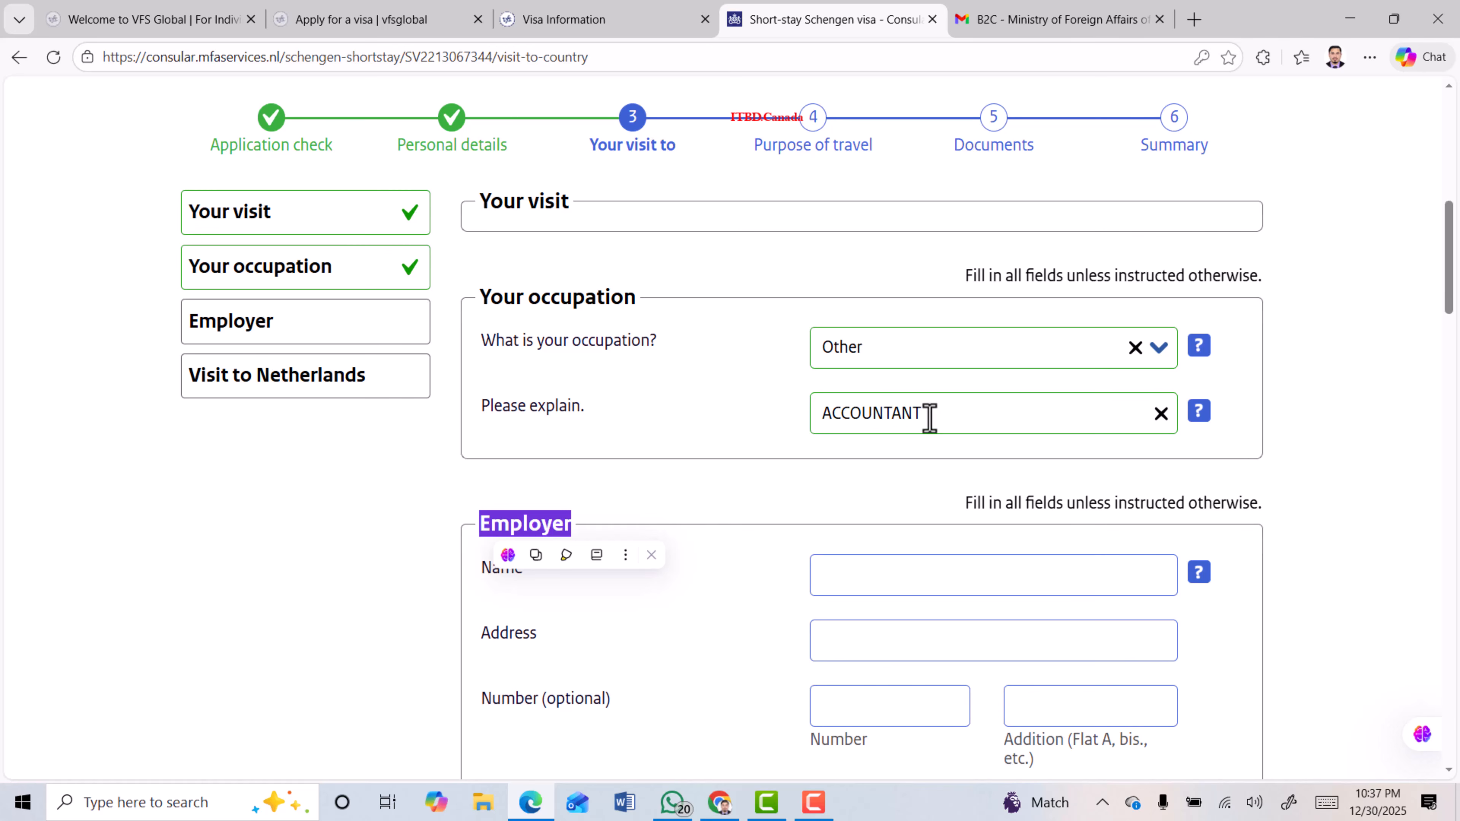
{"action": "left_click_drag", "start_coordinate": [929, 417], "coordinate": [805, 424]}
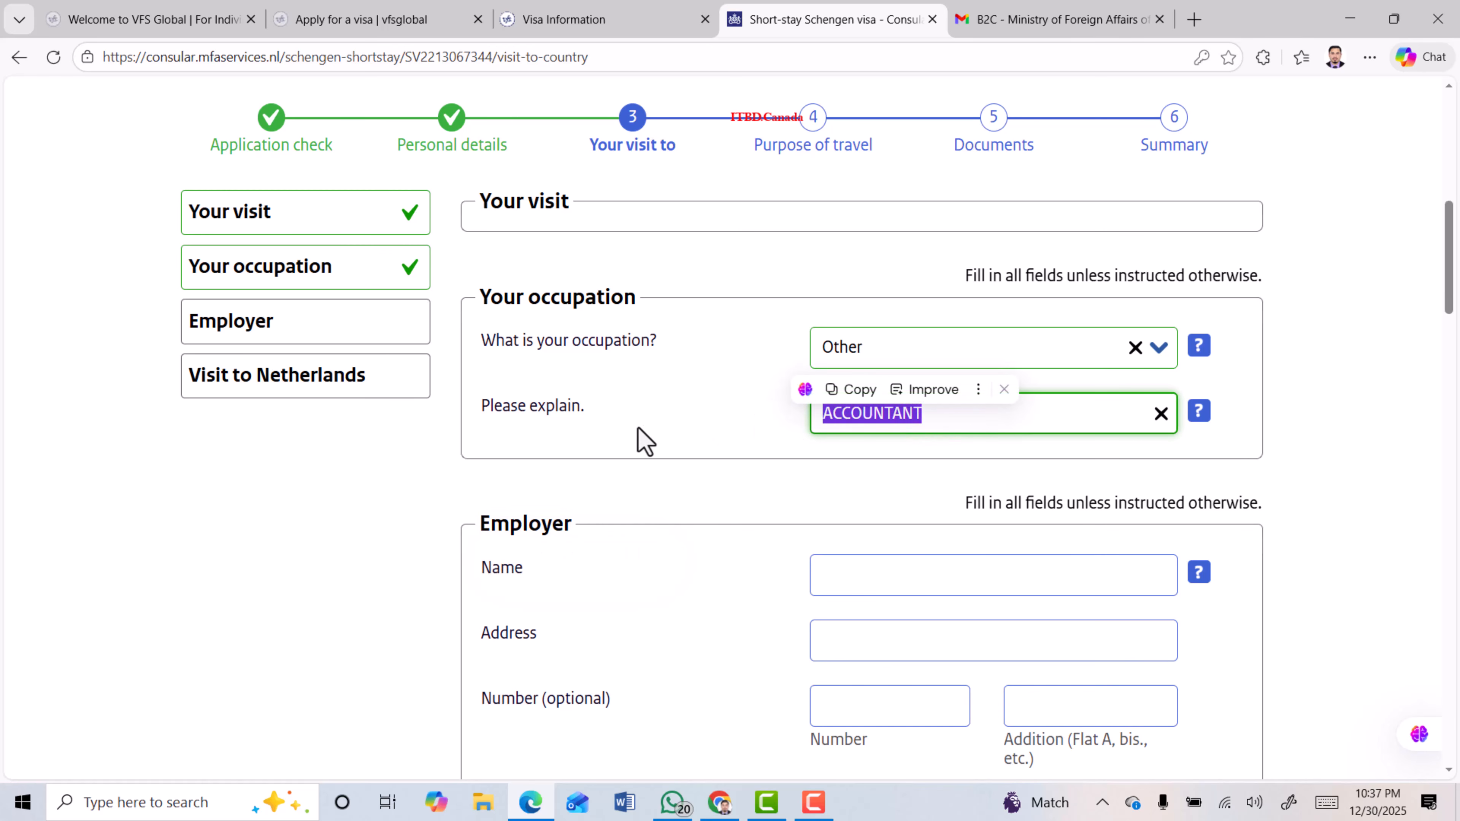
Review the Employer section's address, number, additional address, city/town, country and telephone number fields
{"action": "scroll", "coordinate": [643, 440], "scroll_direction": "down", "scroll_amount": 2}
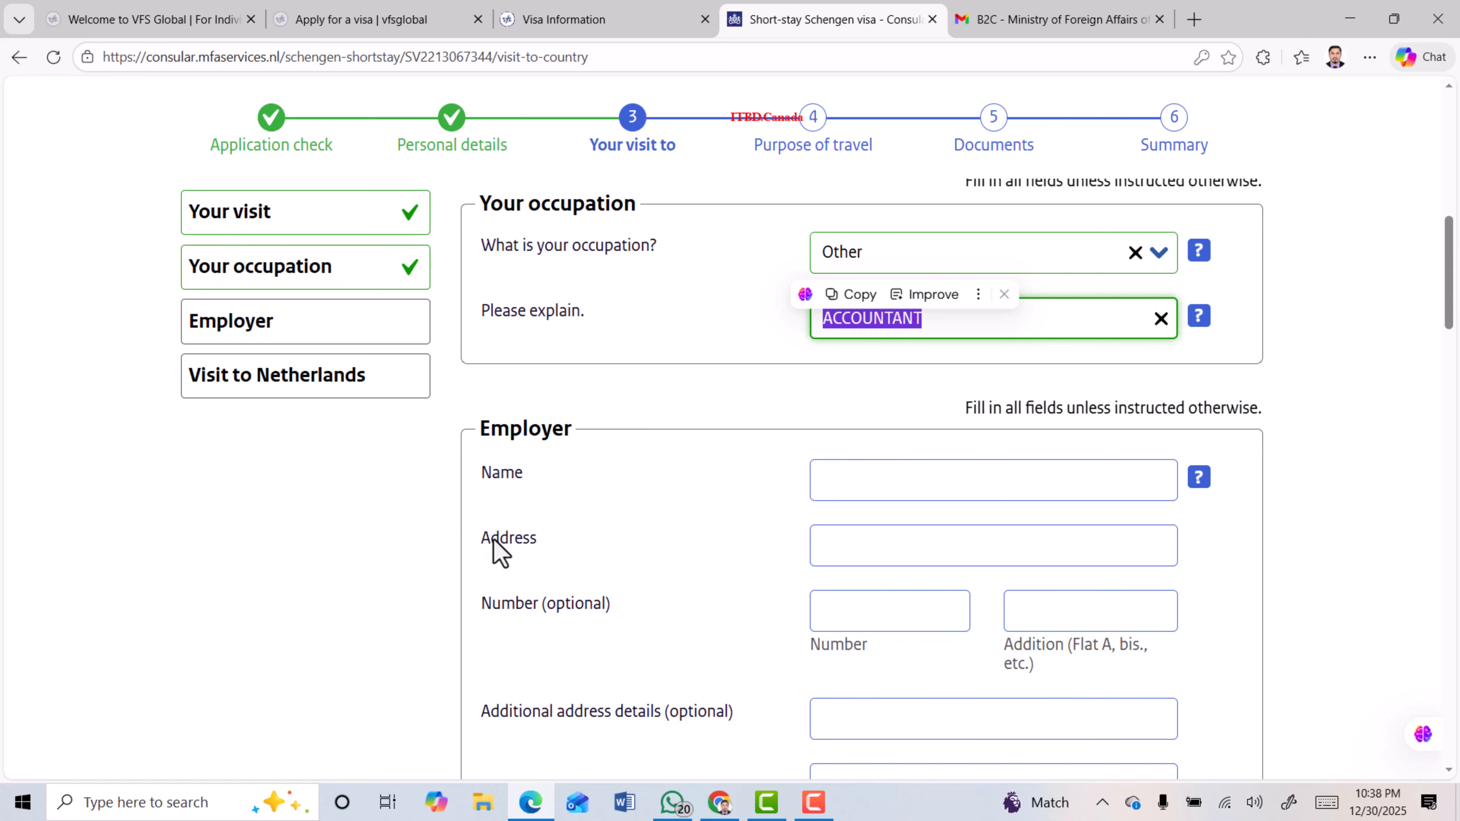
{"action": "left_click_drag", "start_coordinate": [489, 545], "coordinate": [543, 553]}
{"action": "left_click_drag", "start_coordinate": [502, 601], "coordinate": [556, 603]}
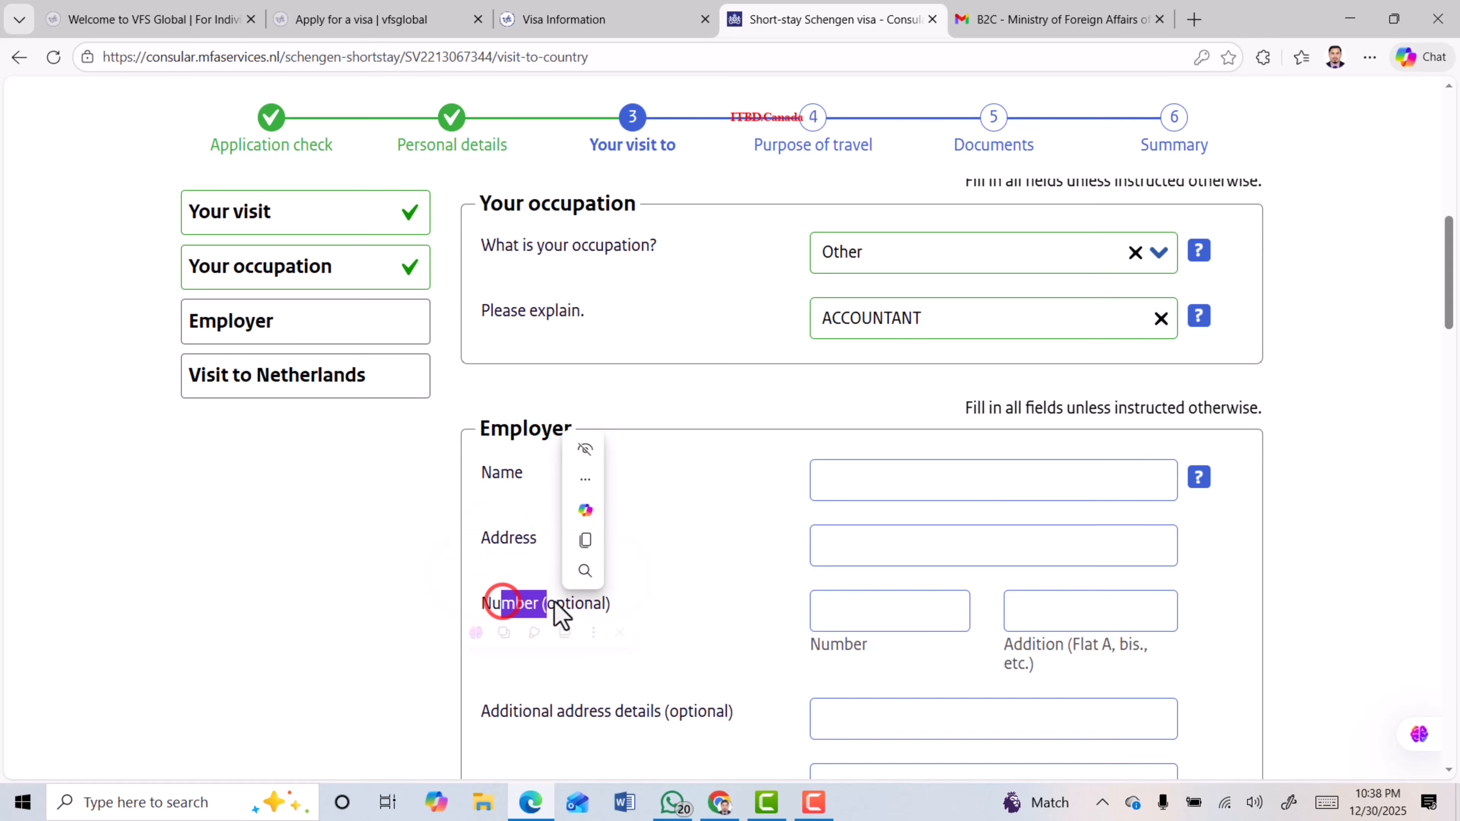
{"action": "scroll", "coordinate": [594, 526], "scroll_direction": "down", "scroll_amount": 4}
{"action": "left_click_drag", "start_coordinate": [525, 519], "coordinate": [668, 523]}
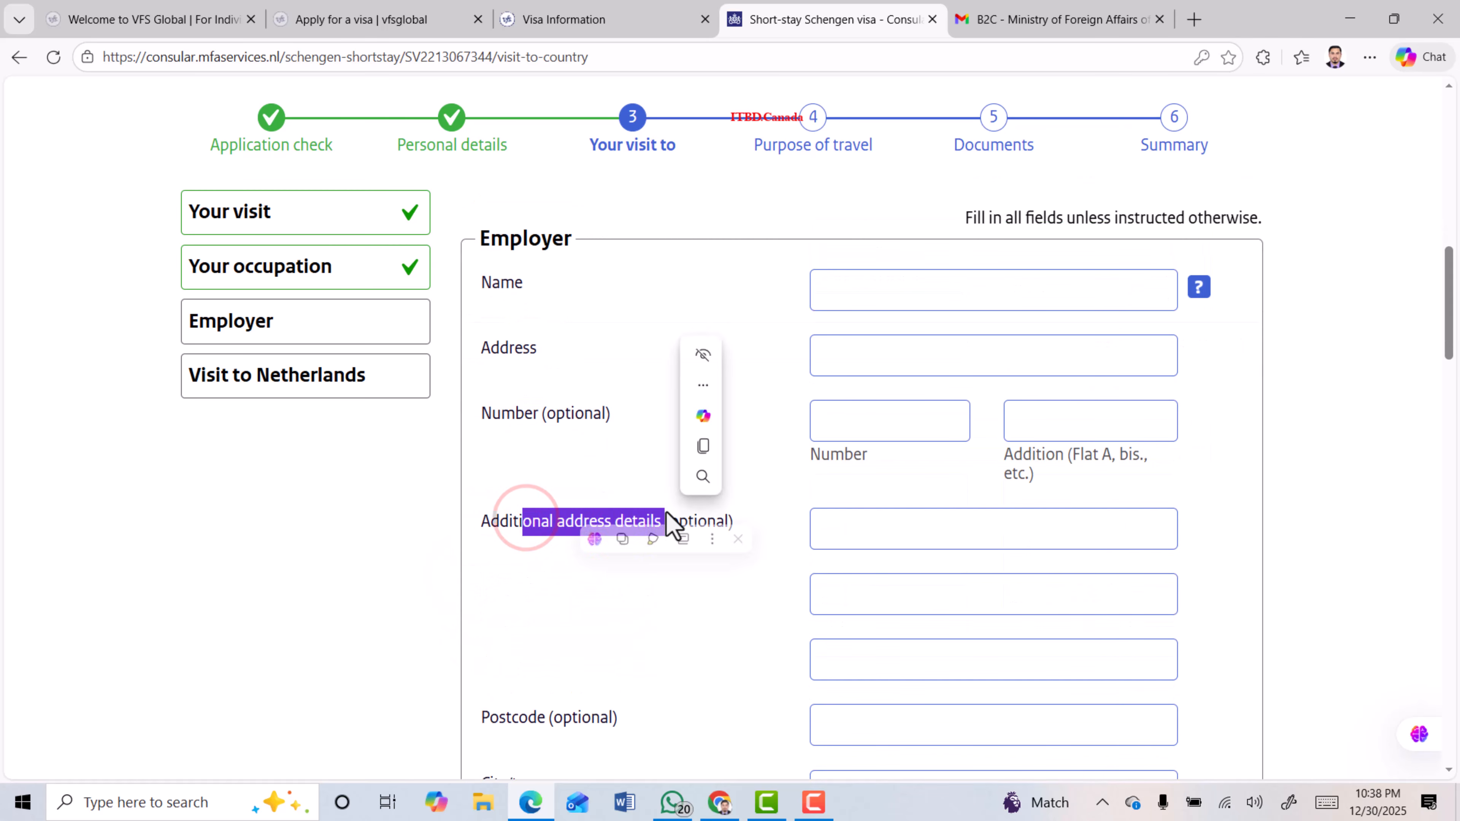
{"action": "scroll", "coordinate": [540, 566], "scroll_direction": "down", "scroll_amount": 4}
{"action": "left_click_drag", "start_coordinate": [488, 600], "coordinate": [560, 613]}
{"action": "left_click_drag", "start_coordinate": [508, 661], "coordinate": [561, 675]}
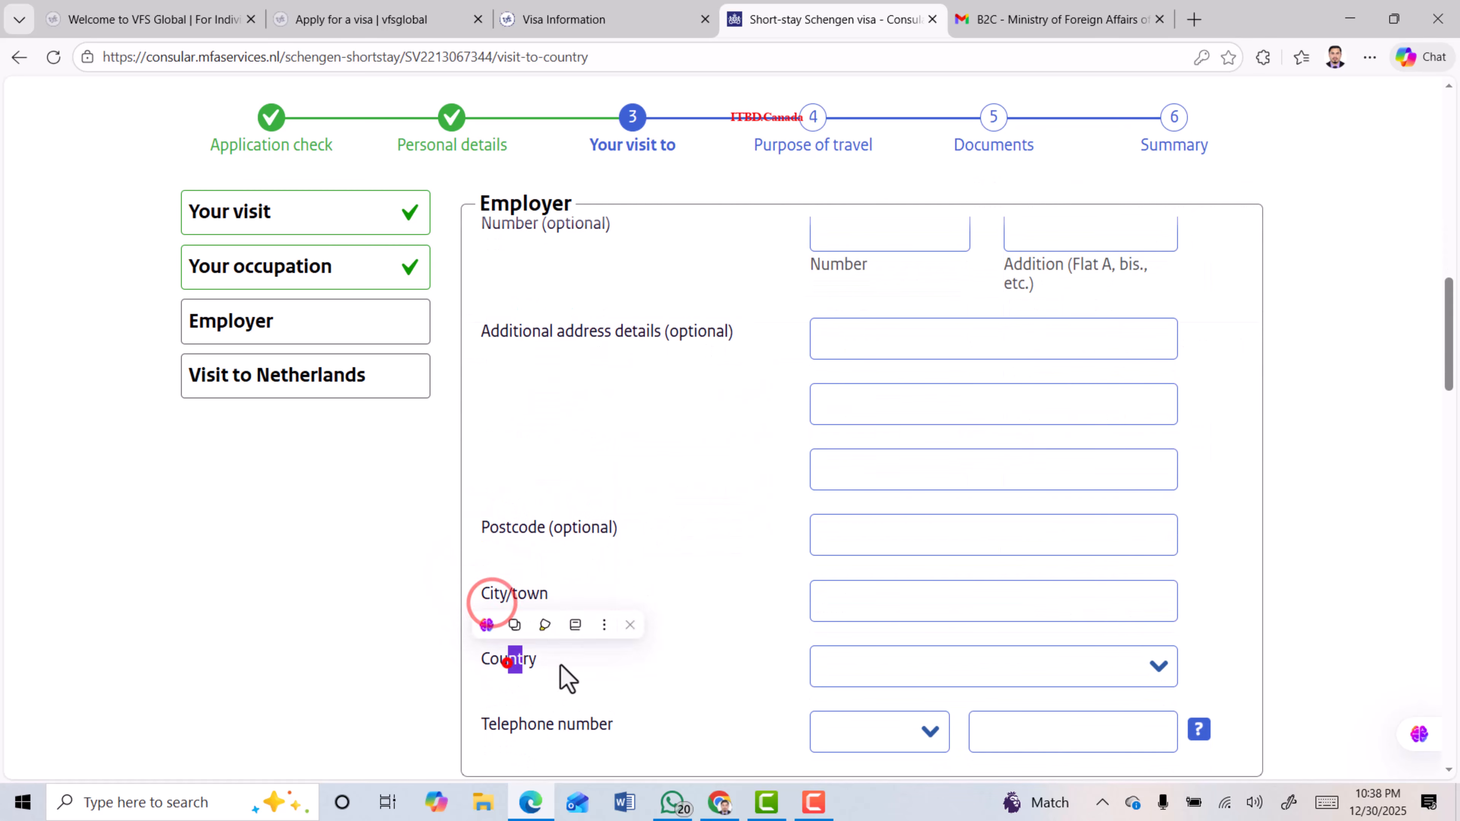
{"action": "left_click_drag", "start_coordinate": [518, 736], "coordinate": [589, 725]}
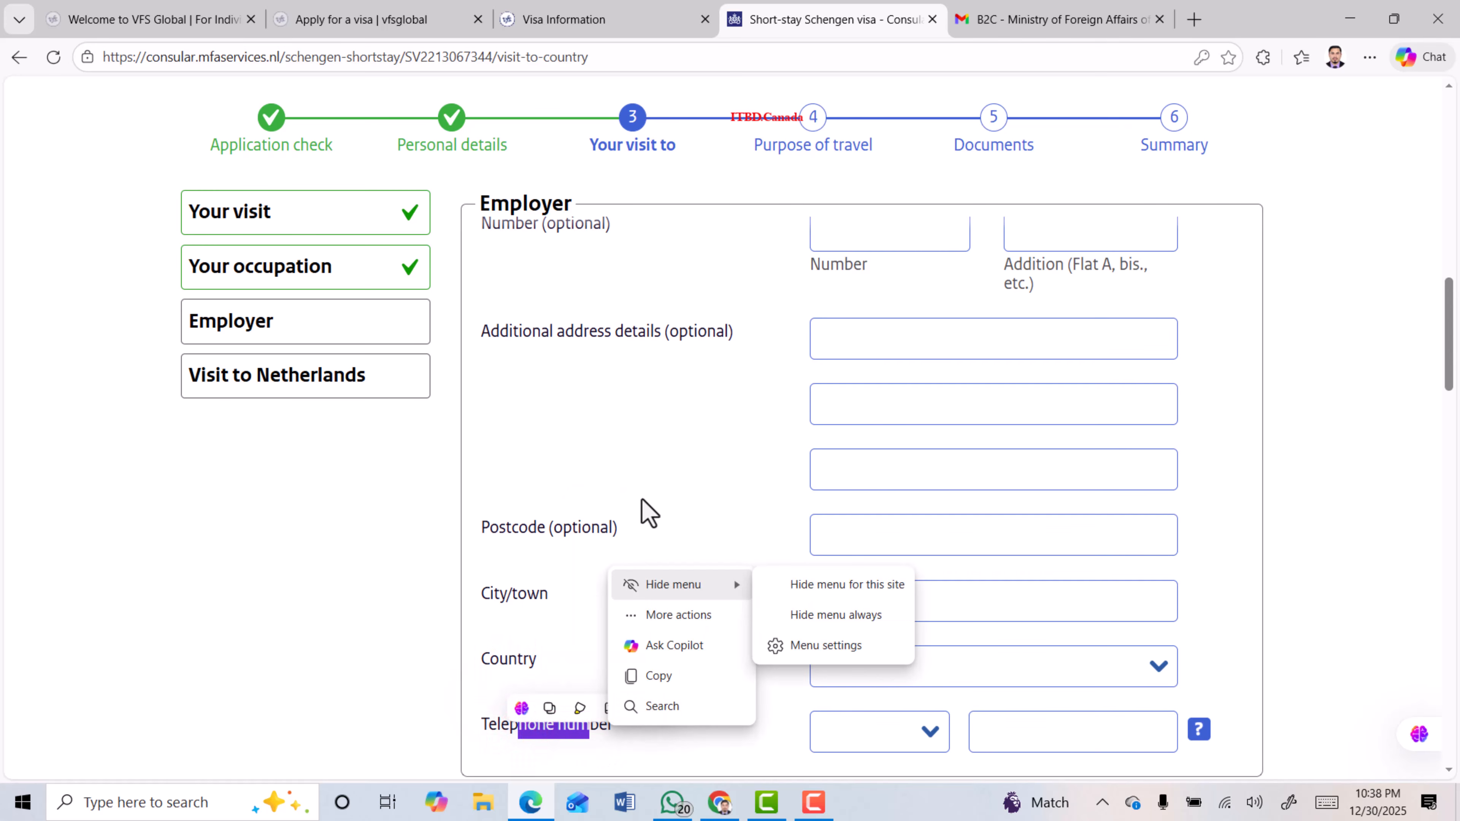
{"action": "scroll", "coordinate": [655, 513], "scroll_direction": "up", "scroll_amount": 10}
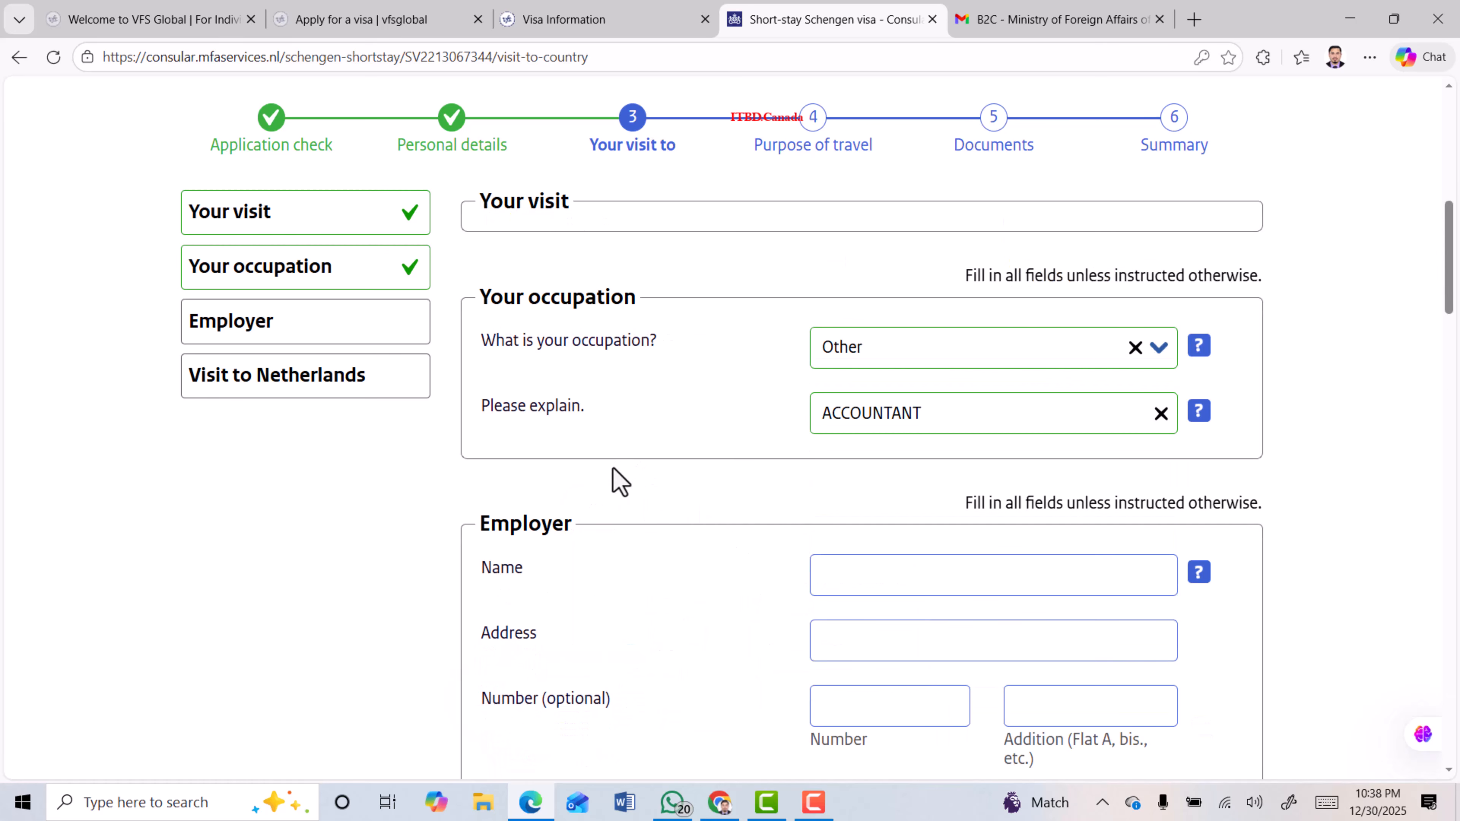
Go through the Employer section again, from its heading, name and address fields down to the telephone number field
{"action": "scroll", "coordinate": [618, 481], "scroll_direction": "down", "scroll_amount": 2}
{"action": "left_click_drag", "start_coordinate": [479, 473], "coordinate": [540, 479]}
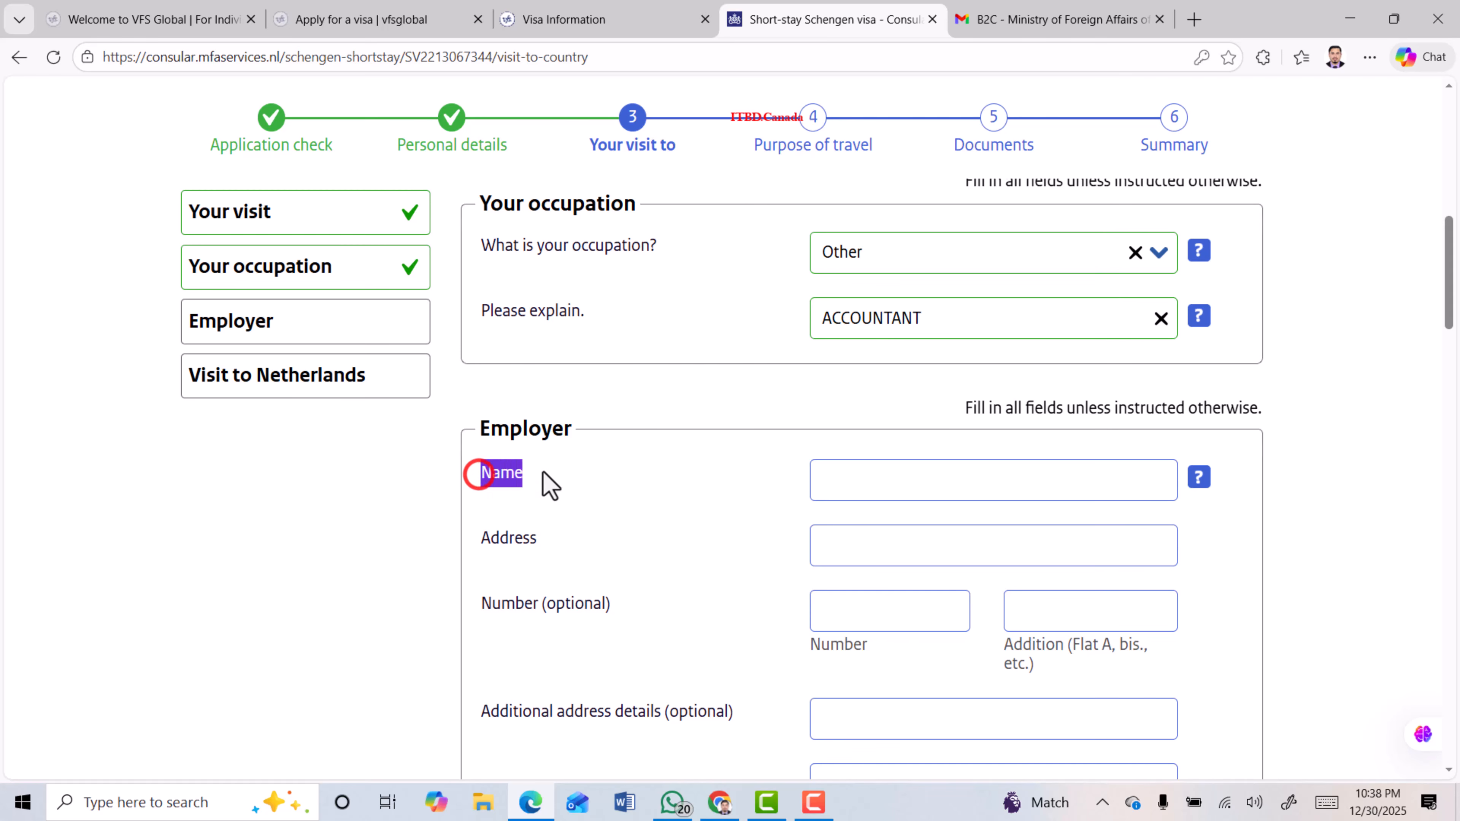
{"action": "left_click_drag", "start_coordinate": [482, 539], "coordinate": [538, 543]}
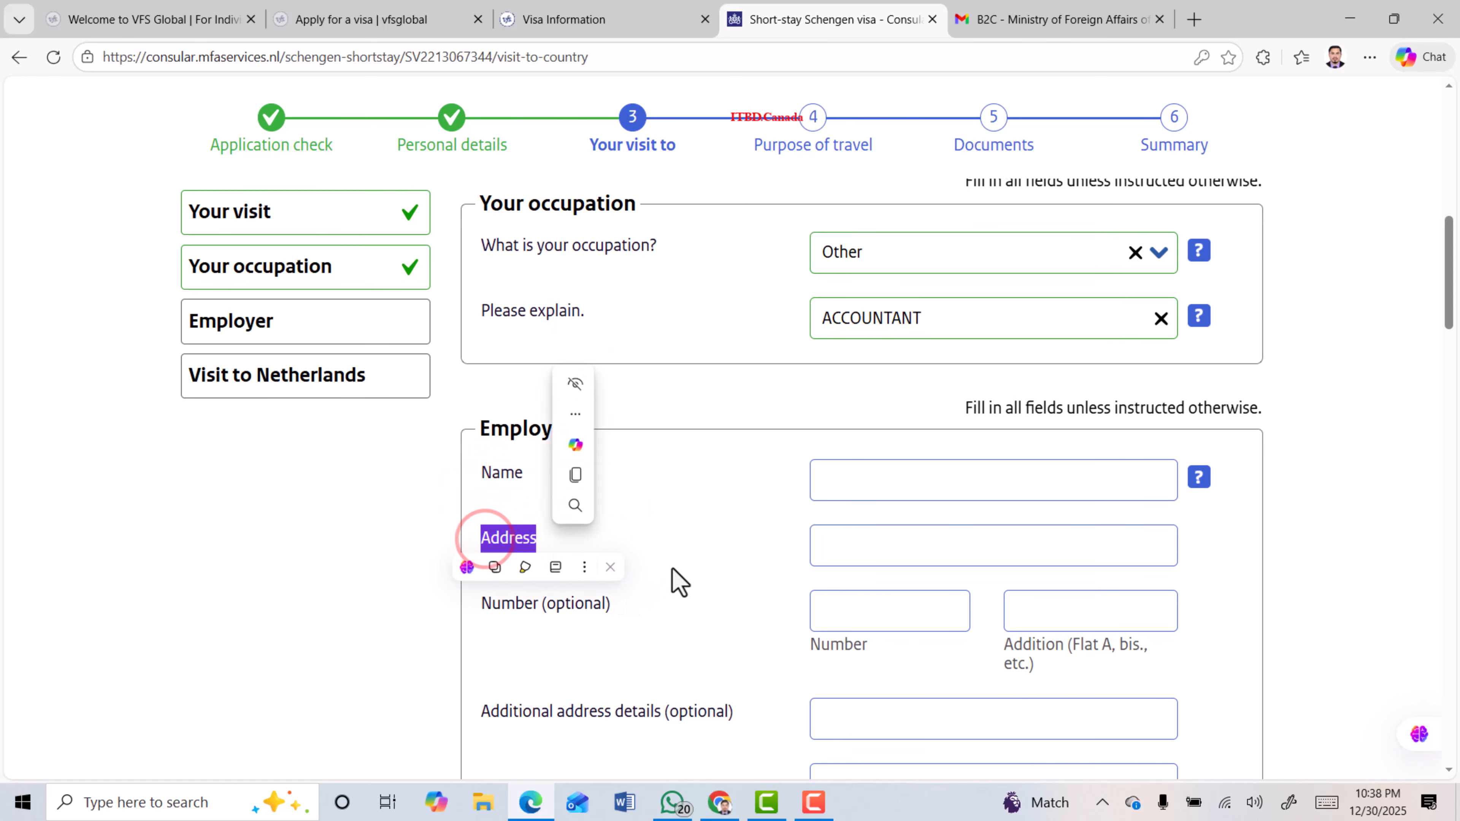
{"action": "scroll", "coordinate": [737, 537], "scroll_direction": "down", "scroll_amount": 5}
{"action": "scroll", "coordinate": [729, 409], "scroll_direction": "down", "scroll_amount": 8}
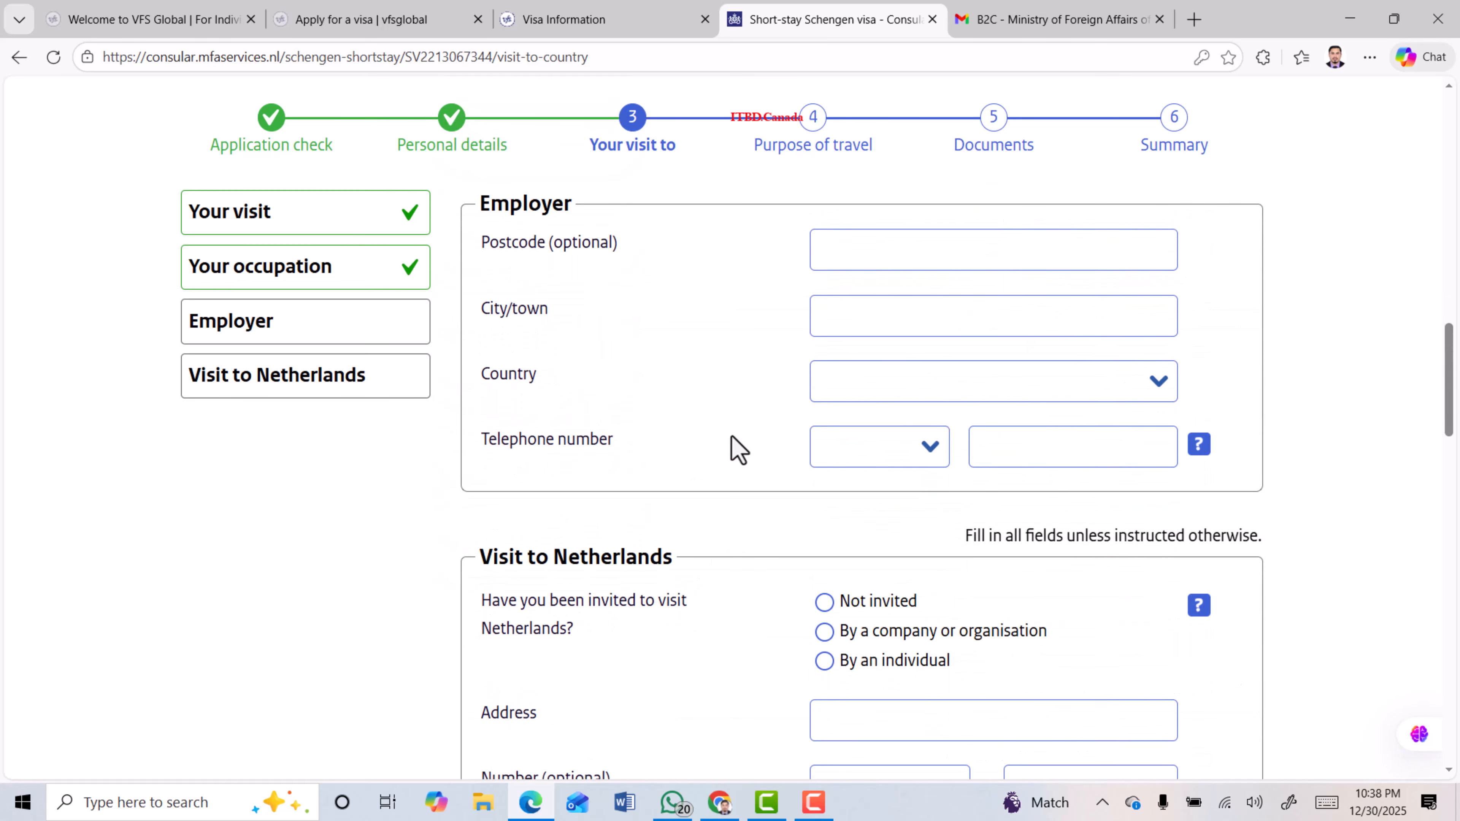
{"action": "scroll", "coordinate": [725, 476], "scroll_direction": "up", "scroll_amount": 15}
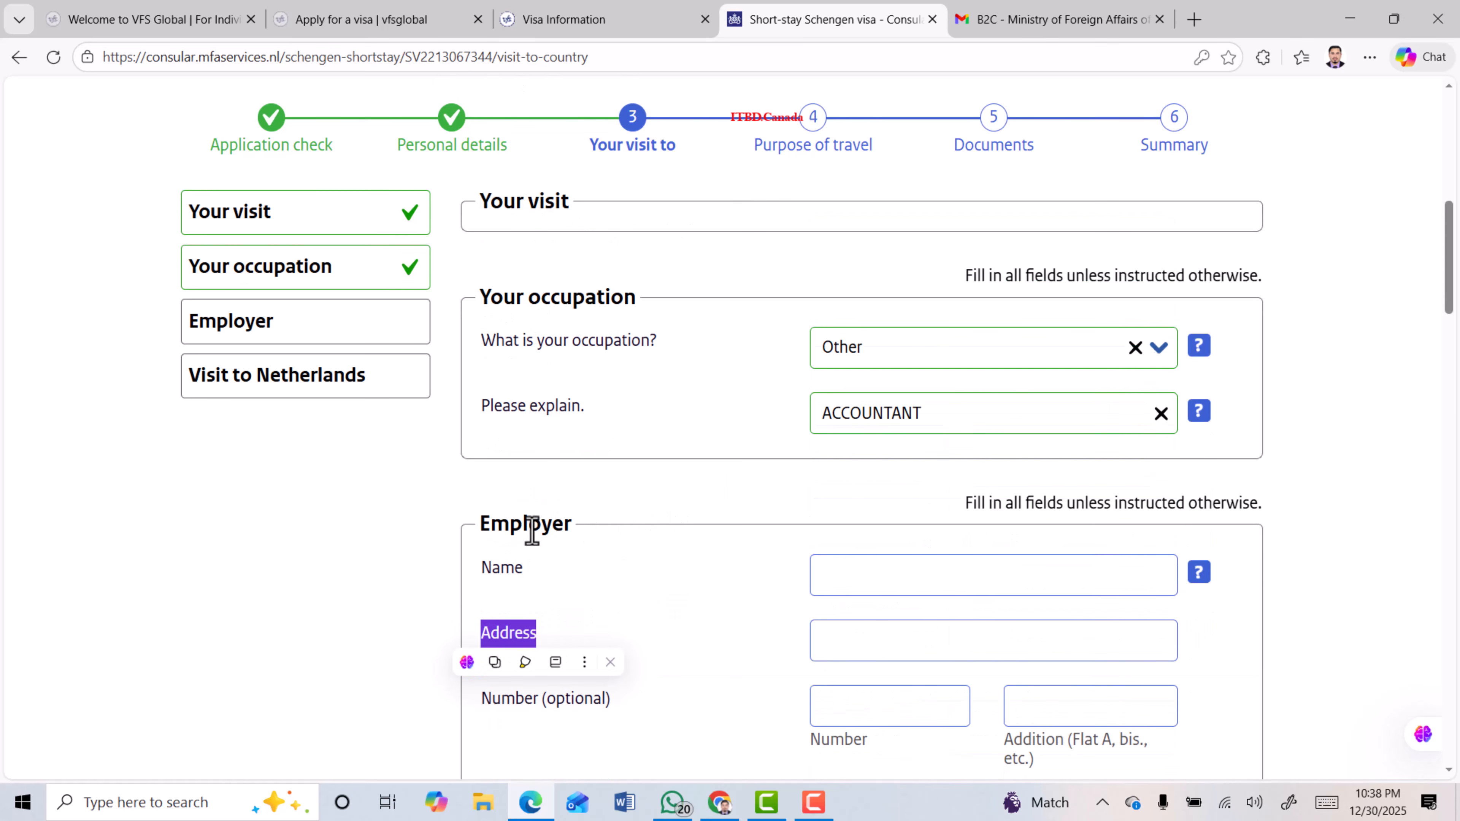
{"action": "left_click", "coordinate": [532, 531]}
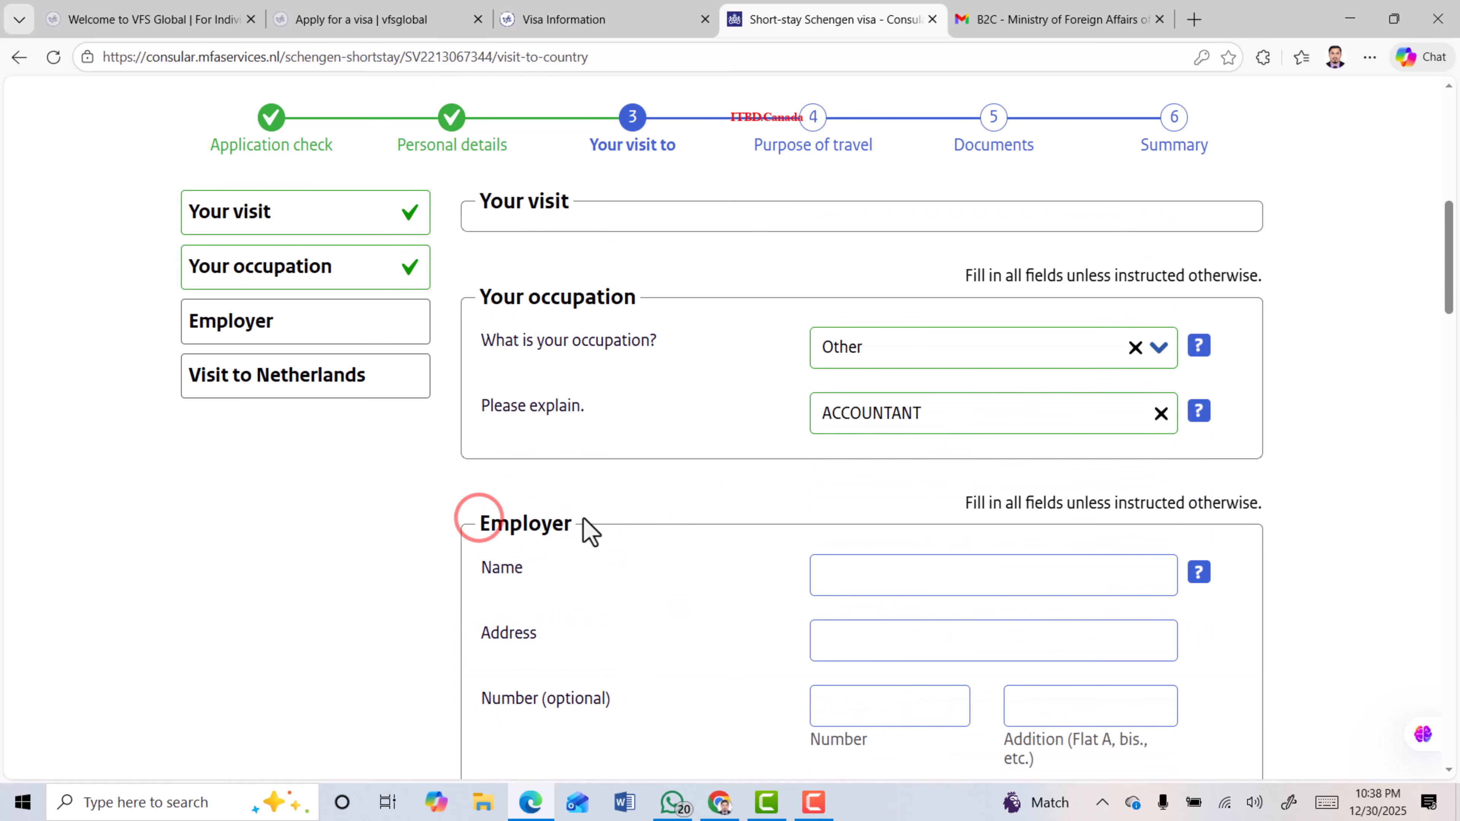
{"action": "double_click", "coordinate": [574, 530]}
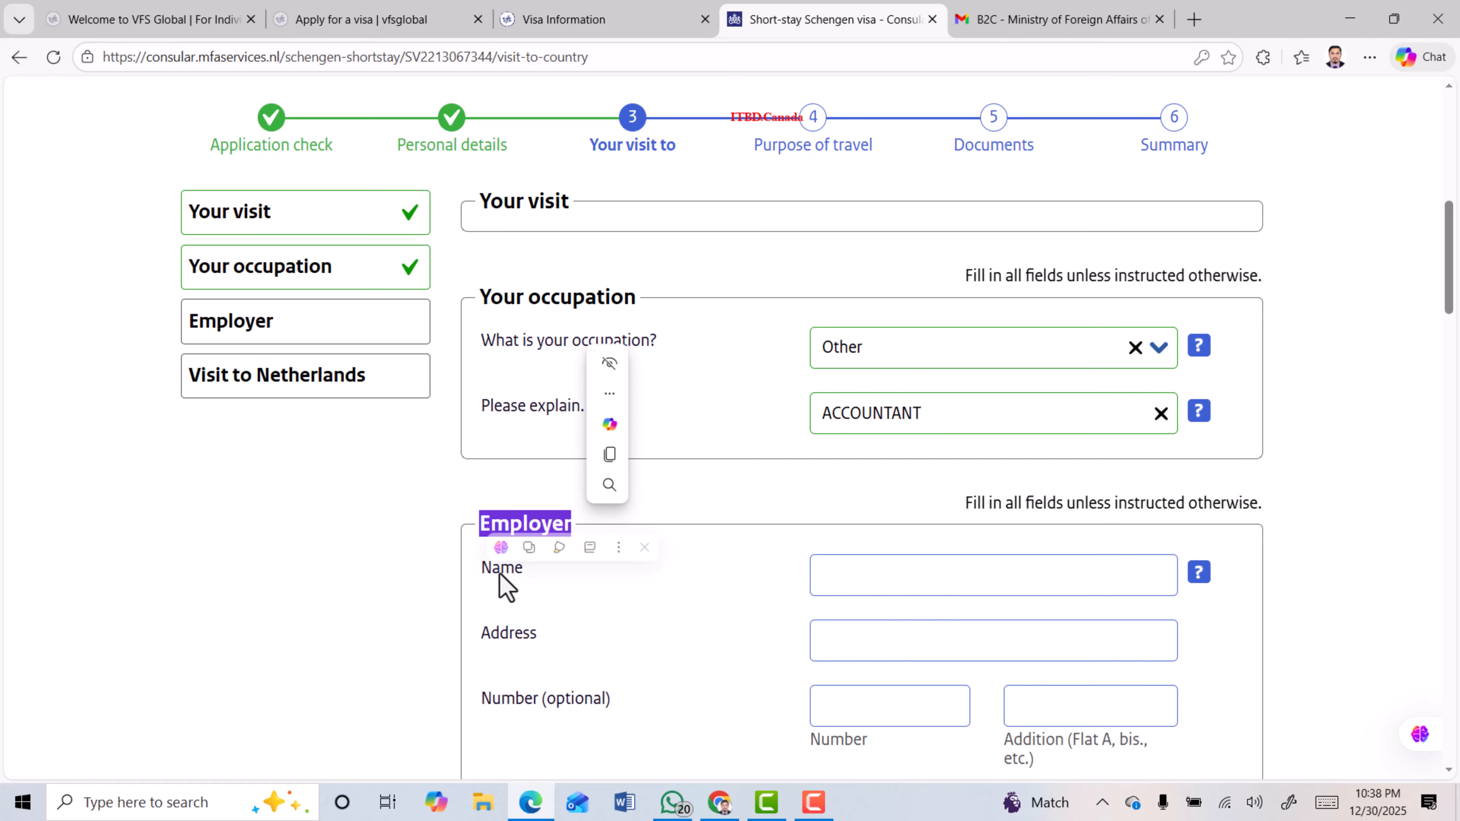
{"action": "left_click", "coordinate": [488, 575]}
{"action": "left_click_drag", "start_coordinate": [482, 633], "coordinate": [522, 633]}
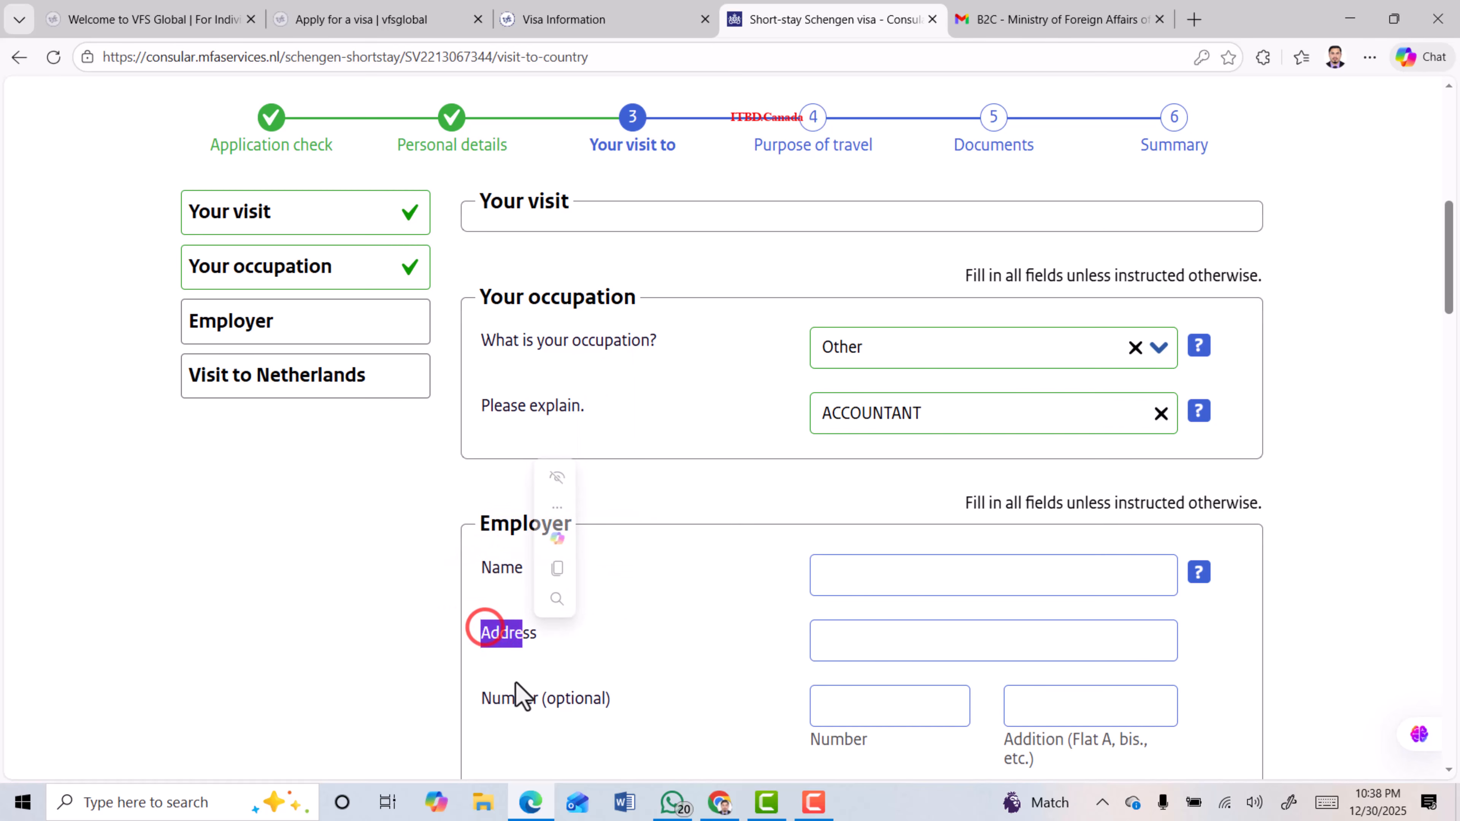
{"action": "scroll", "coordinate": [742, 431], "scroll_direction": "down", "scroll_amount": 10}
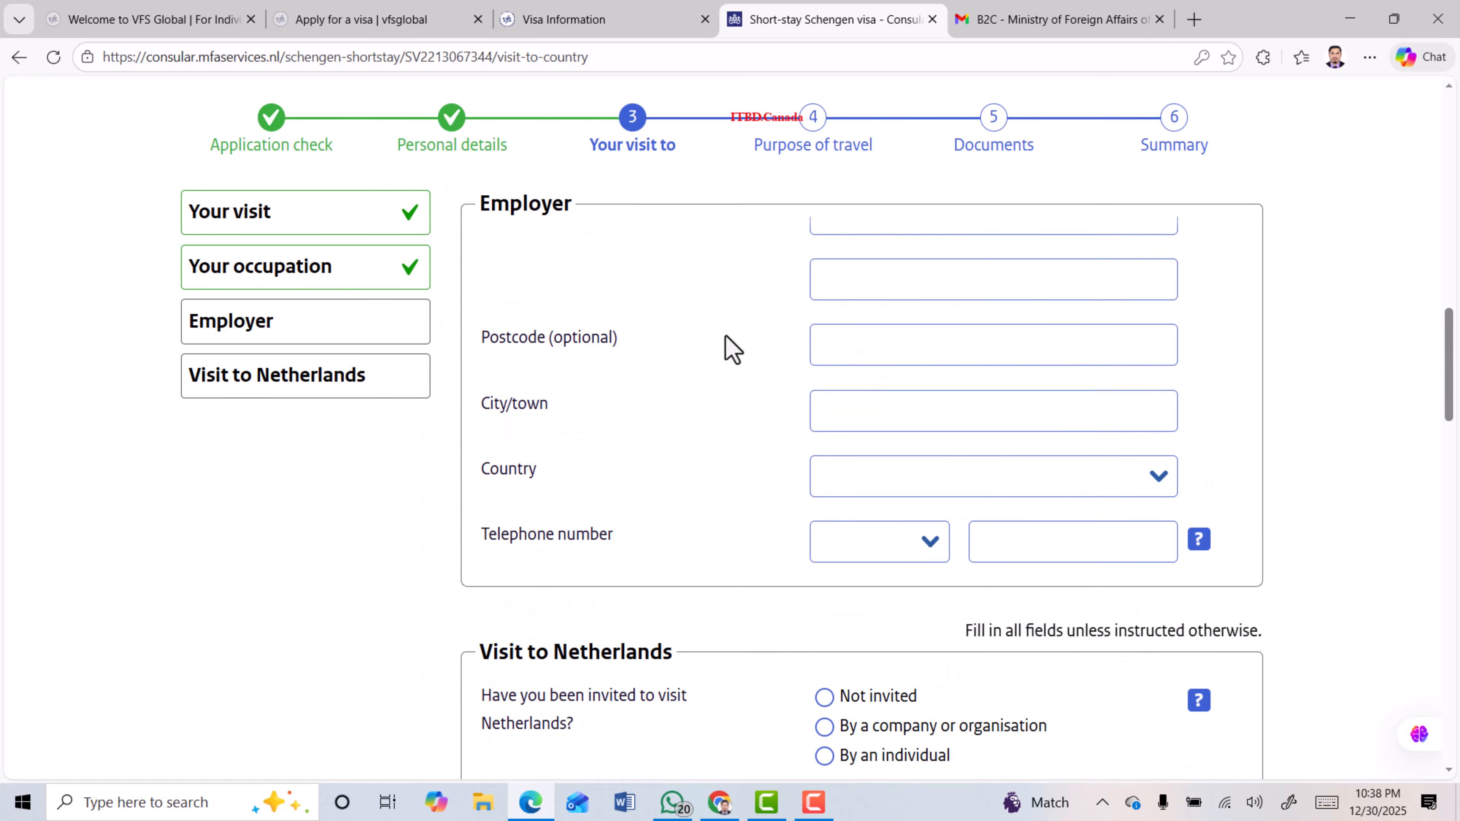
{"action": "scroll", "coordinate": [725, 335], "scroll_direction": "down", "scroll_amount": 4}
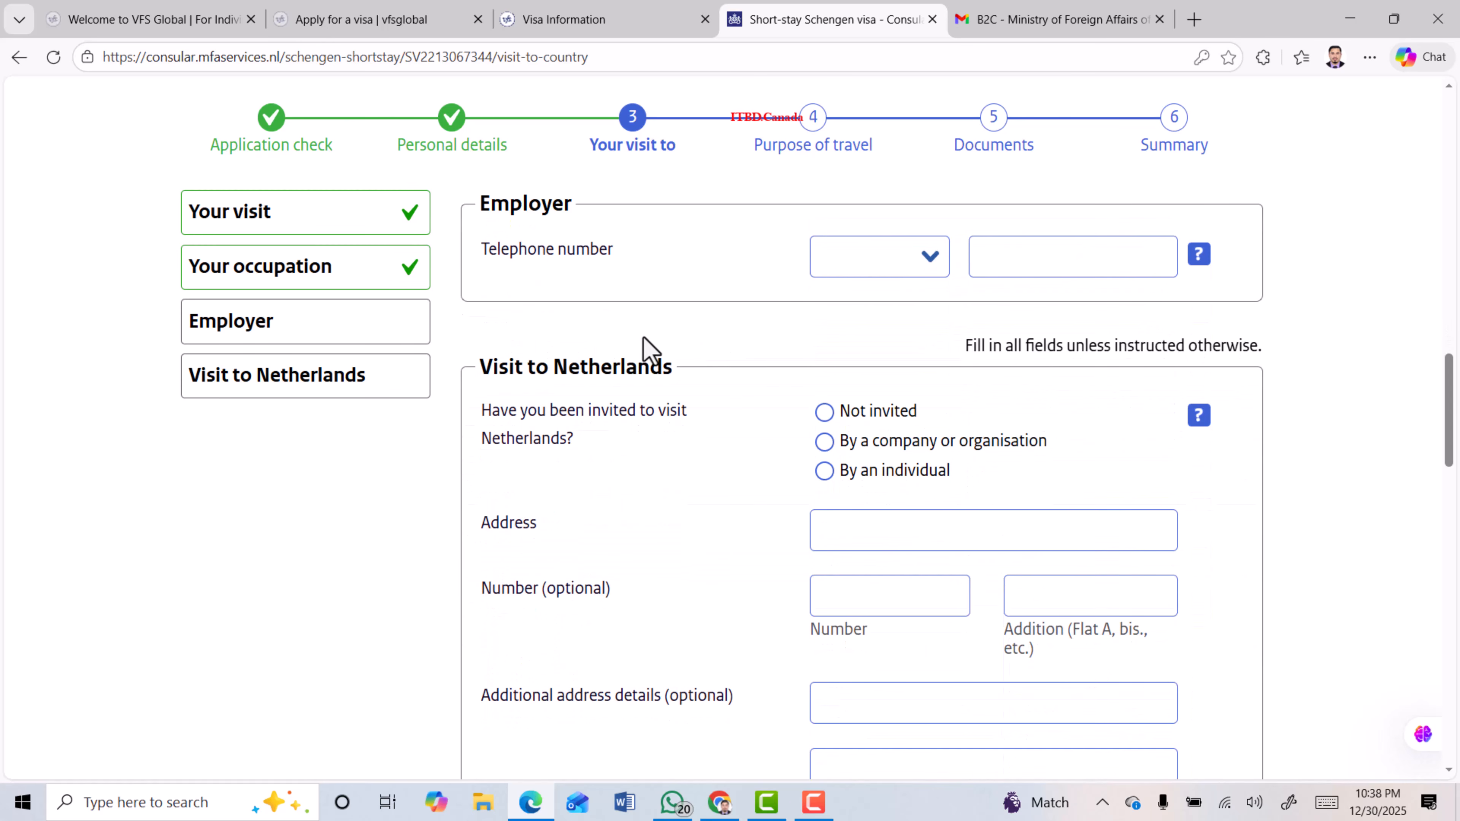
Answer Not invited to the question about having been invited to visit Netherlands
{"action": "left_click_drag", "start_coordinate": [479, 374], "coordinate": [520, 377]}
{"action": "scroll", "coordinate": [520, 377], "scroll_direction": "down", "scroll_amount": 1}
{"action": "left_click_drag", "start_coordinate": [479, 313], "coordinate": [690, 349]}
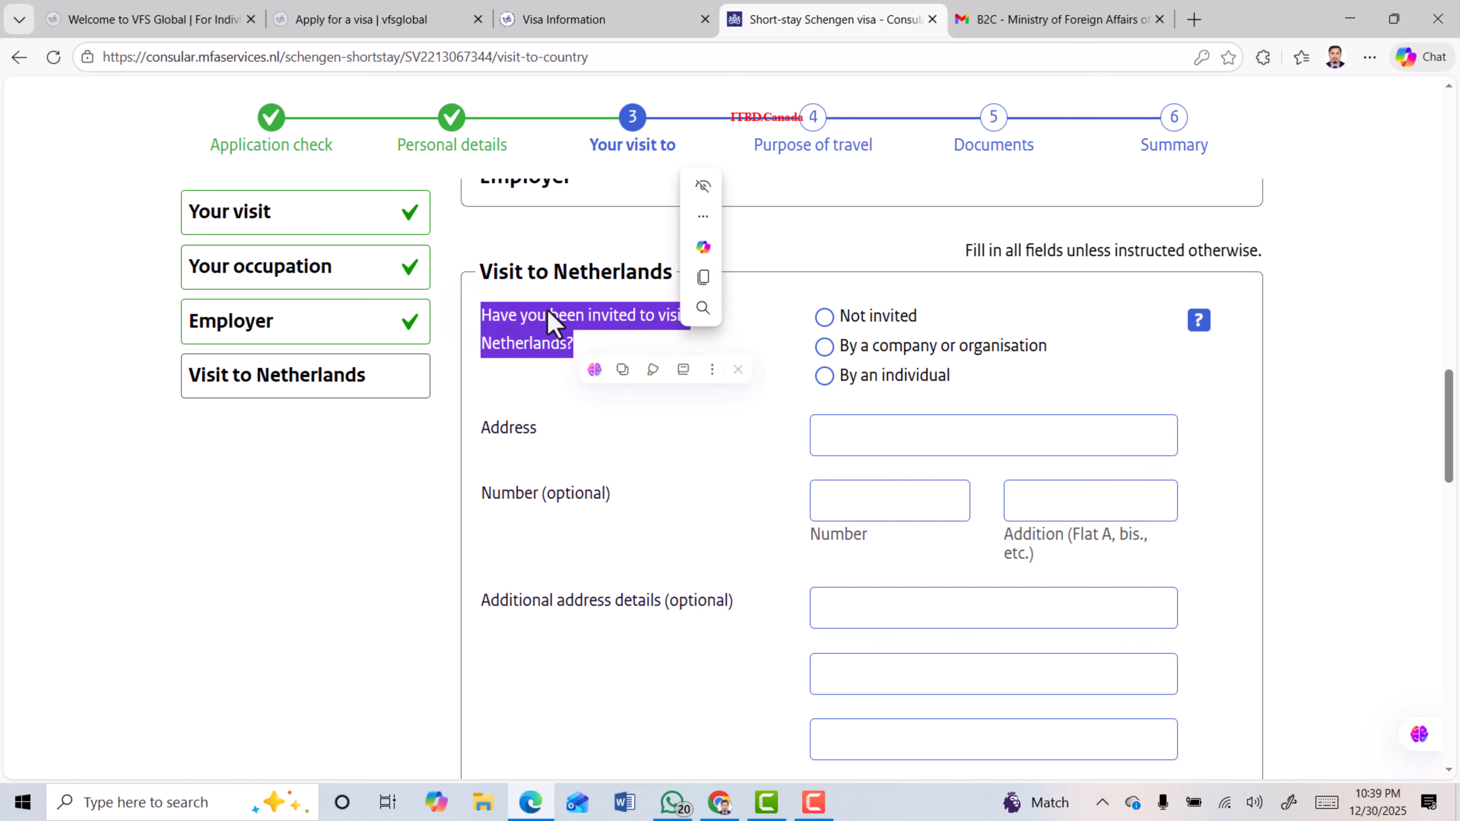
{"action": "left_click", "coordinate": [526, 321]}
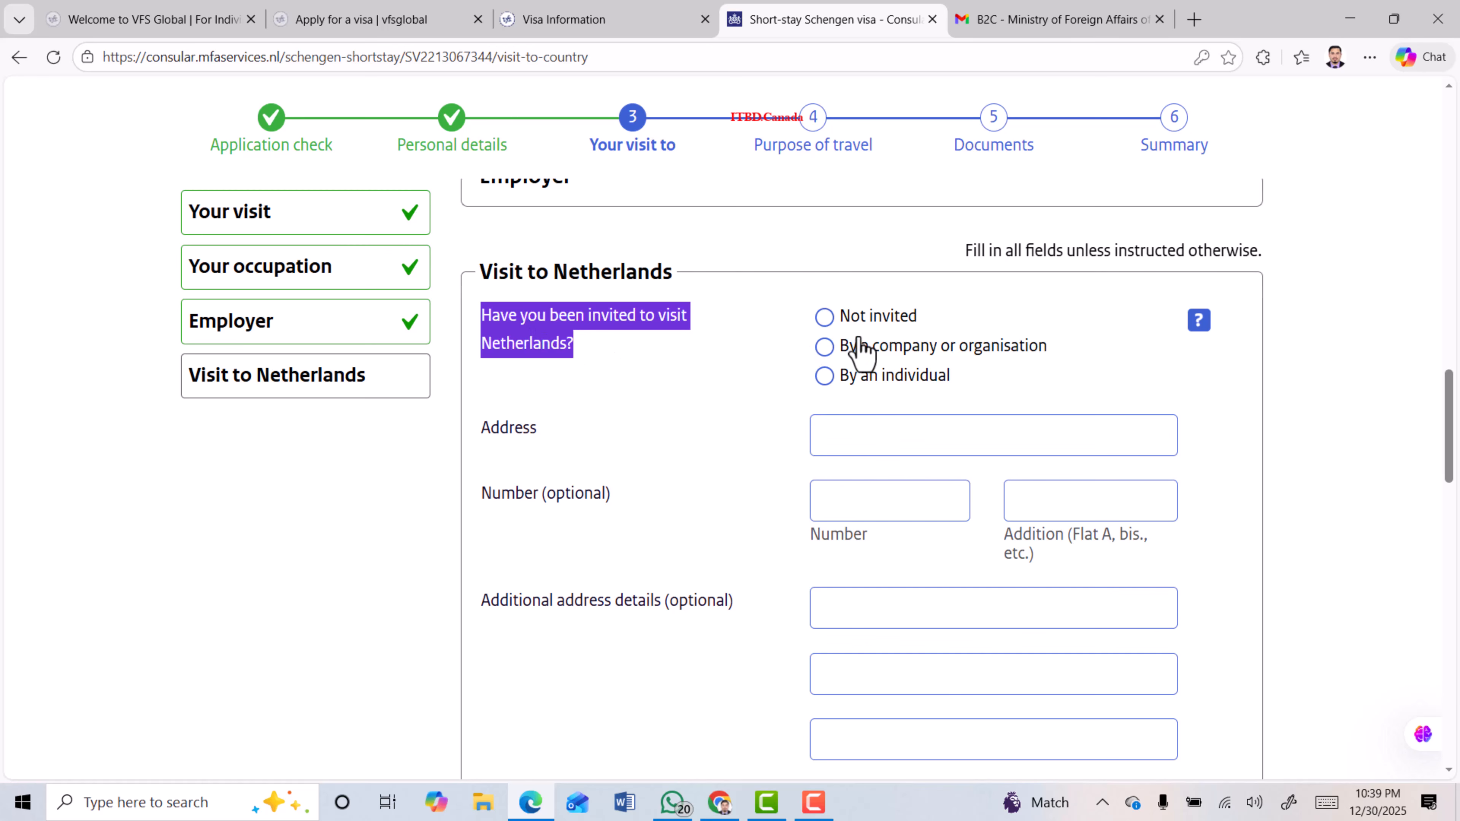
{"action": "left_click", "coordinate": [830, 322]}
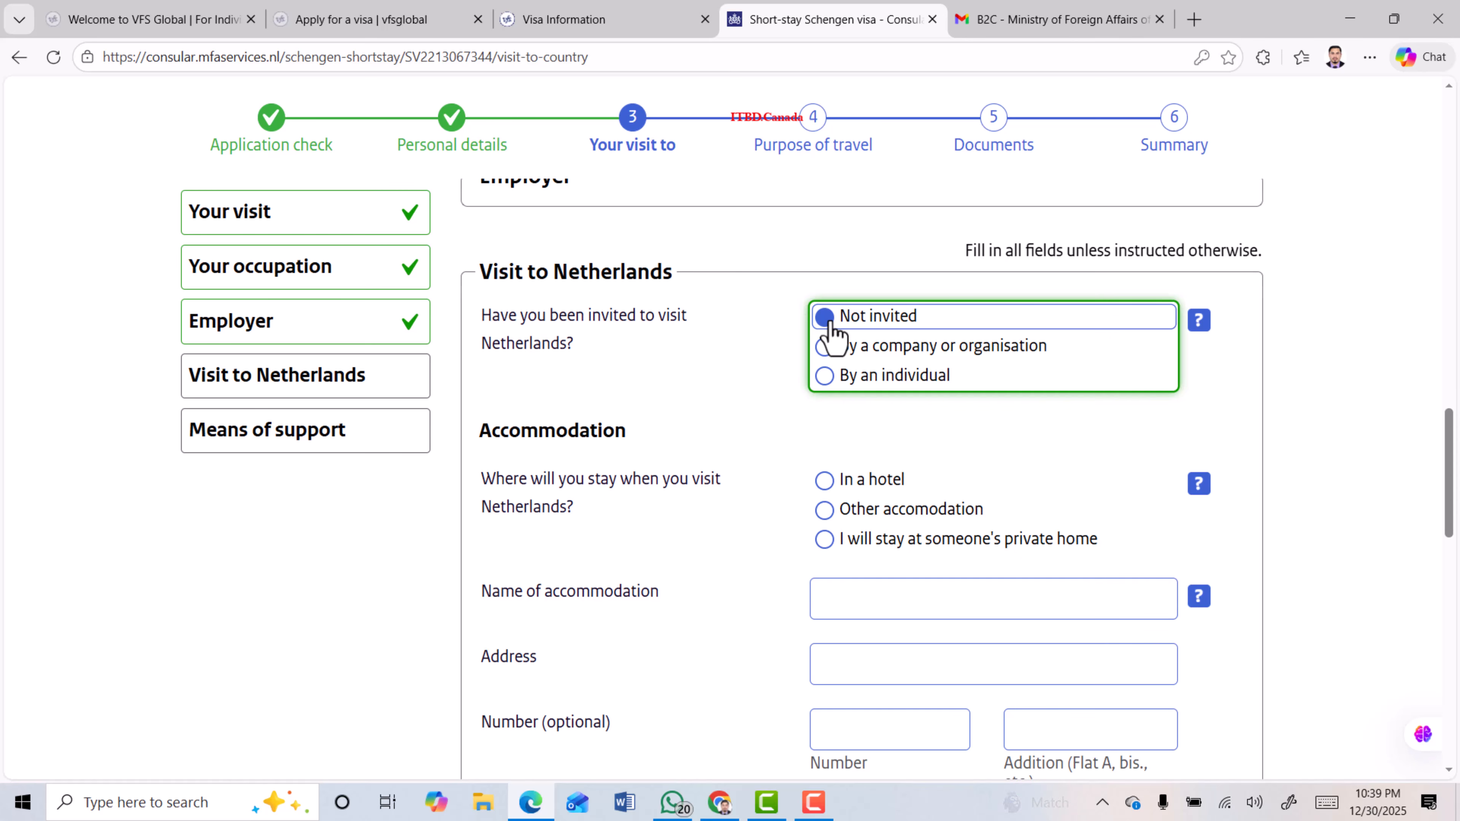
Set the accommodation during the Netherlands visit to In a hotel and review the hotel name and address fields
{"action": "left_click_drag", "start_coordinate": [476, 432], "coordinate": [649, 443]}
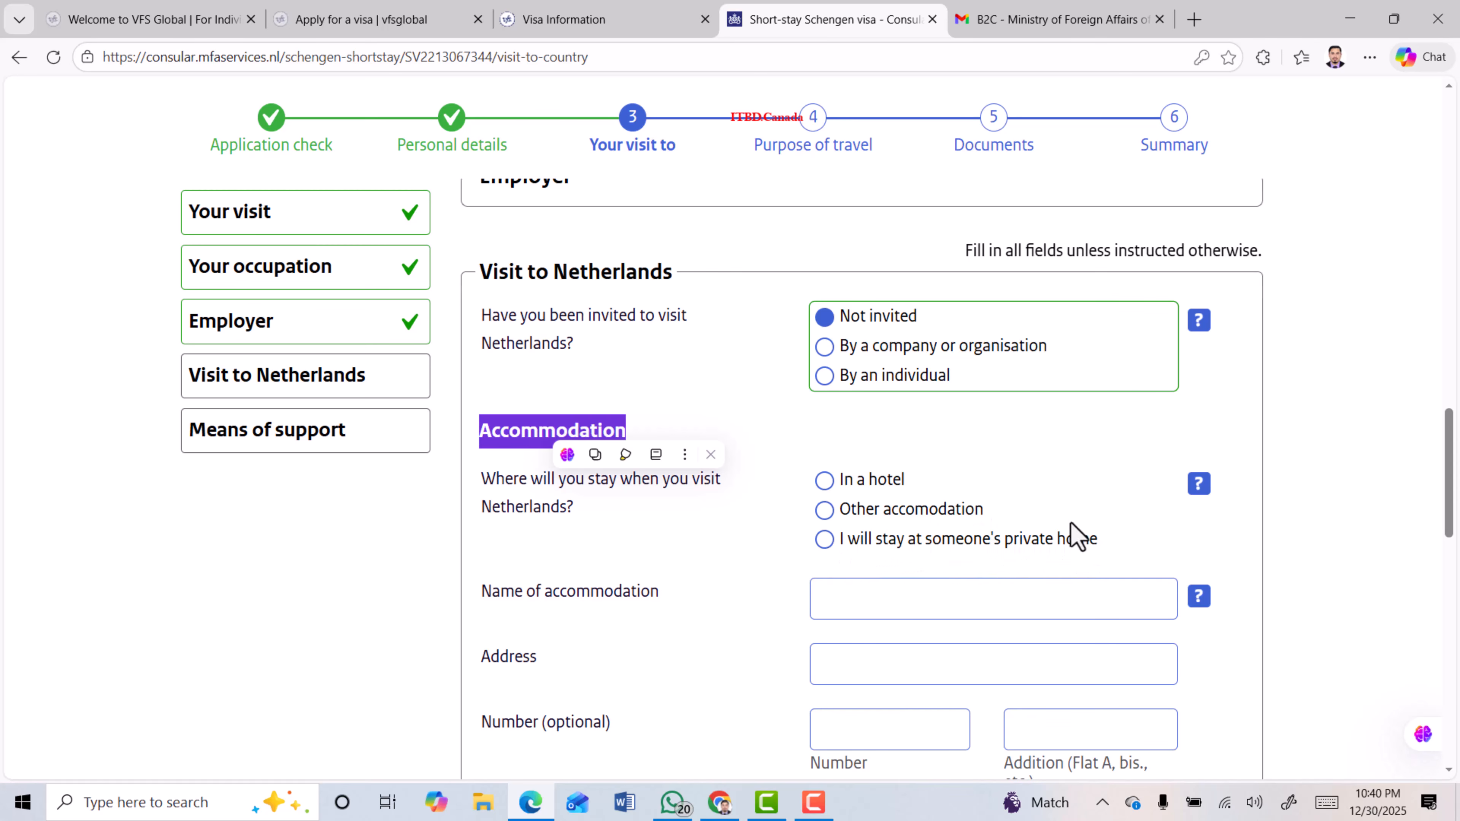
{"action": "left_click", "coordinate": [823, 482]}
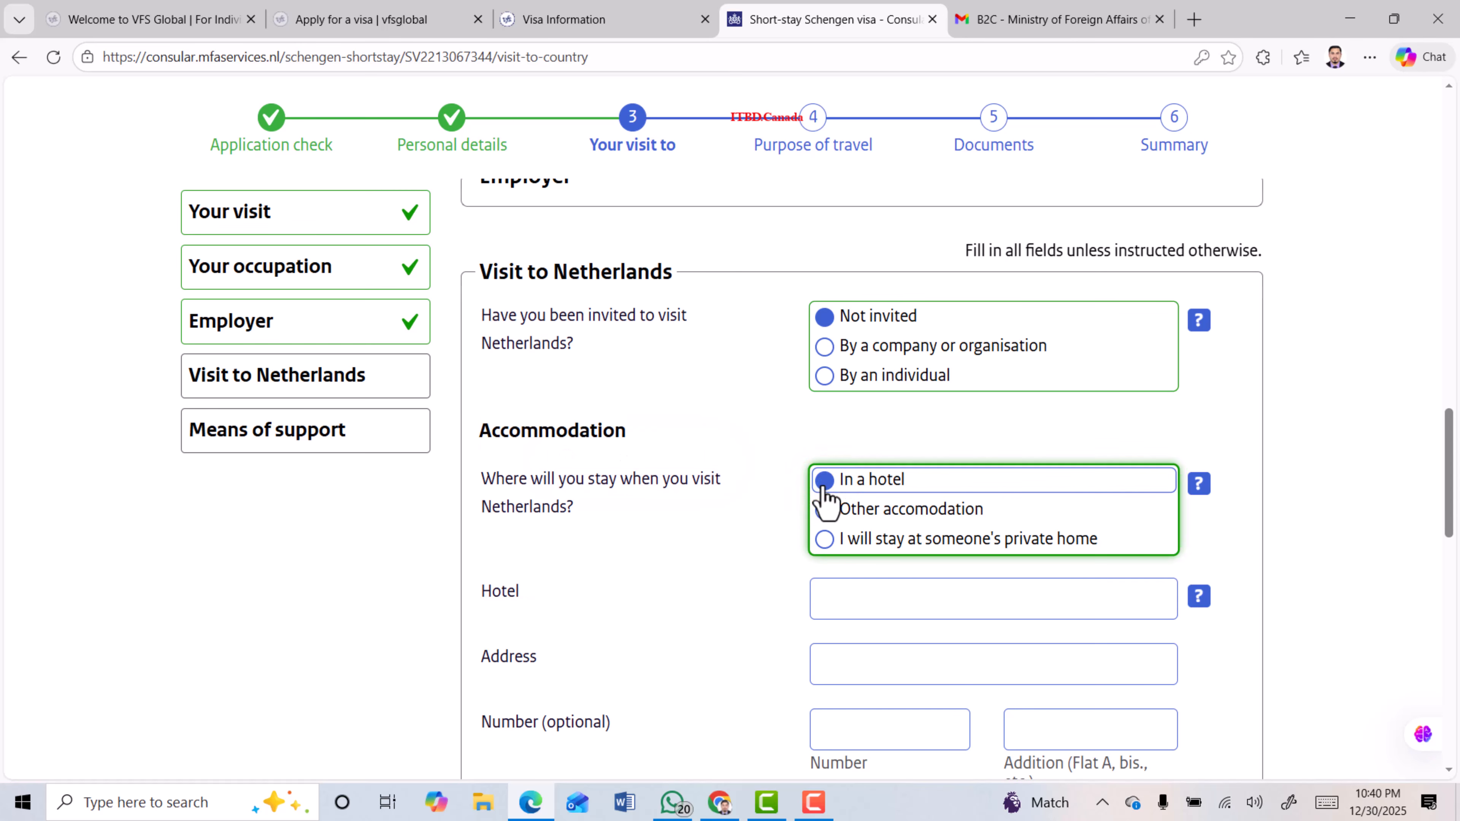
{"action": "scroll", "coordinate": [695, 497], "scroll_direction": "down", "scroll_amount": 1}
{"action": "double_click", "coordinate": [498, 495]}
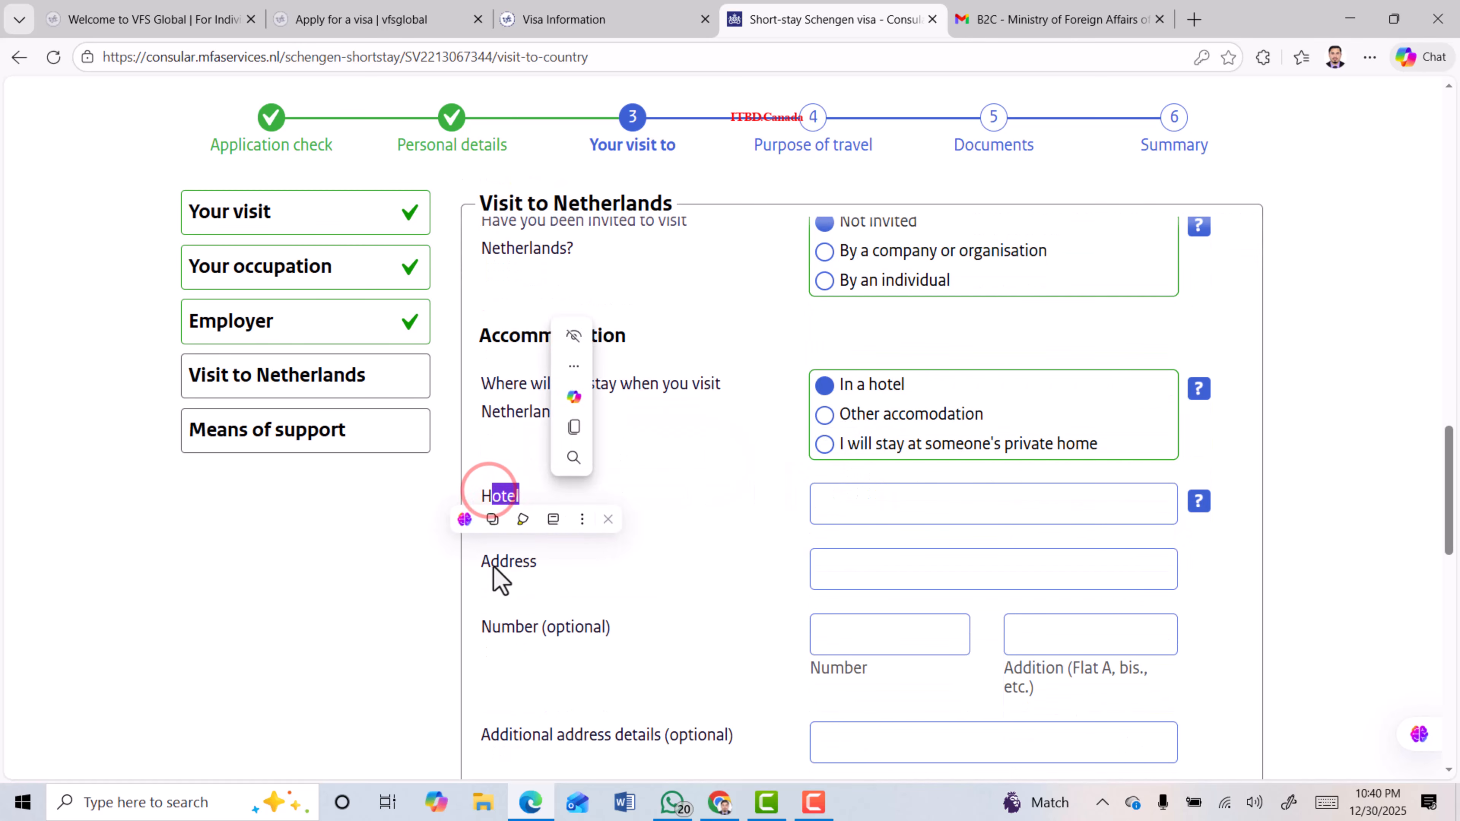
{"action": "double_click", "coordinate": [508, 561]}
{"action": "double_click", "coordinate": [575, 628]}
{"action": "scroll", "coordinate": [672, 615], "scroll_direction": "down", "scroll_amount": 5}
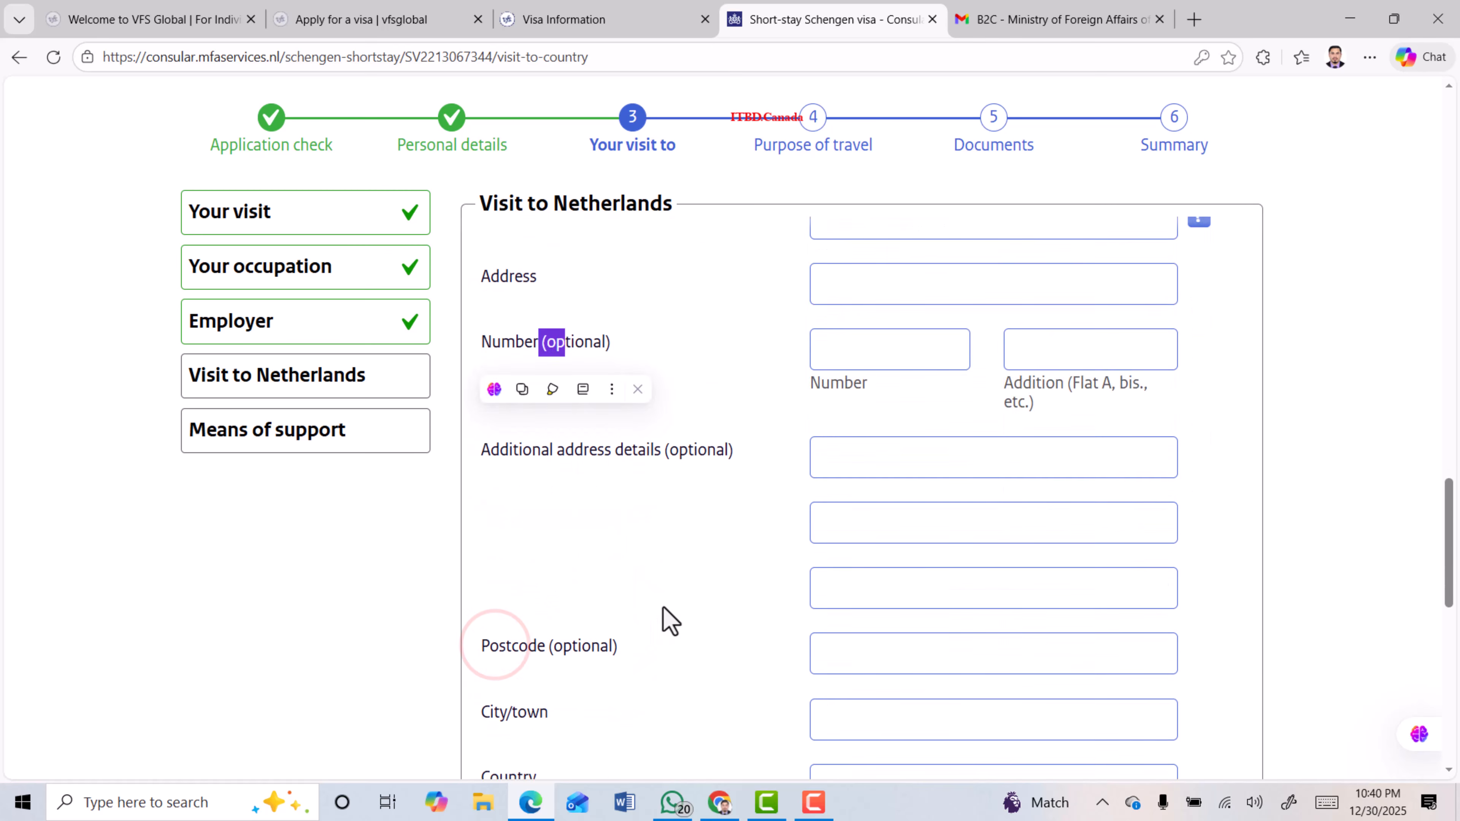
{"action": "double_click", "coordinate": [488, 598]}
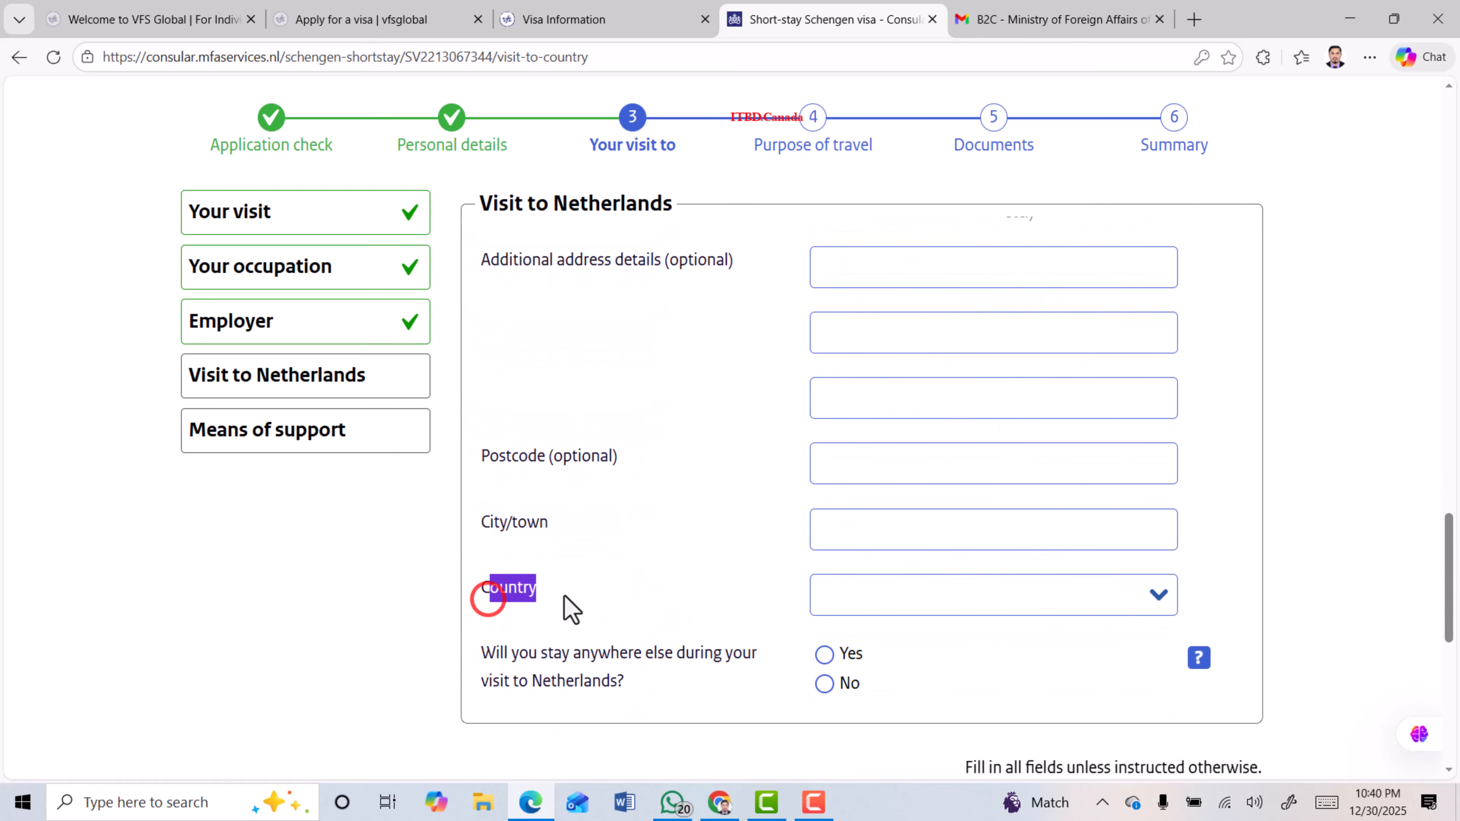
Answer No to the question about staying anywhere else during the visit to Netherlands
{"action": "scroll", "coordinate": [589, 602], "scroll_direction": "down", "scroll_amount": 1}
{"action": "left_click", "coordinate": [561, 596]}
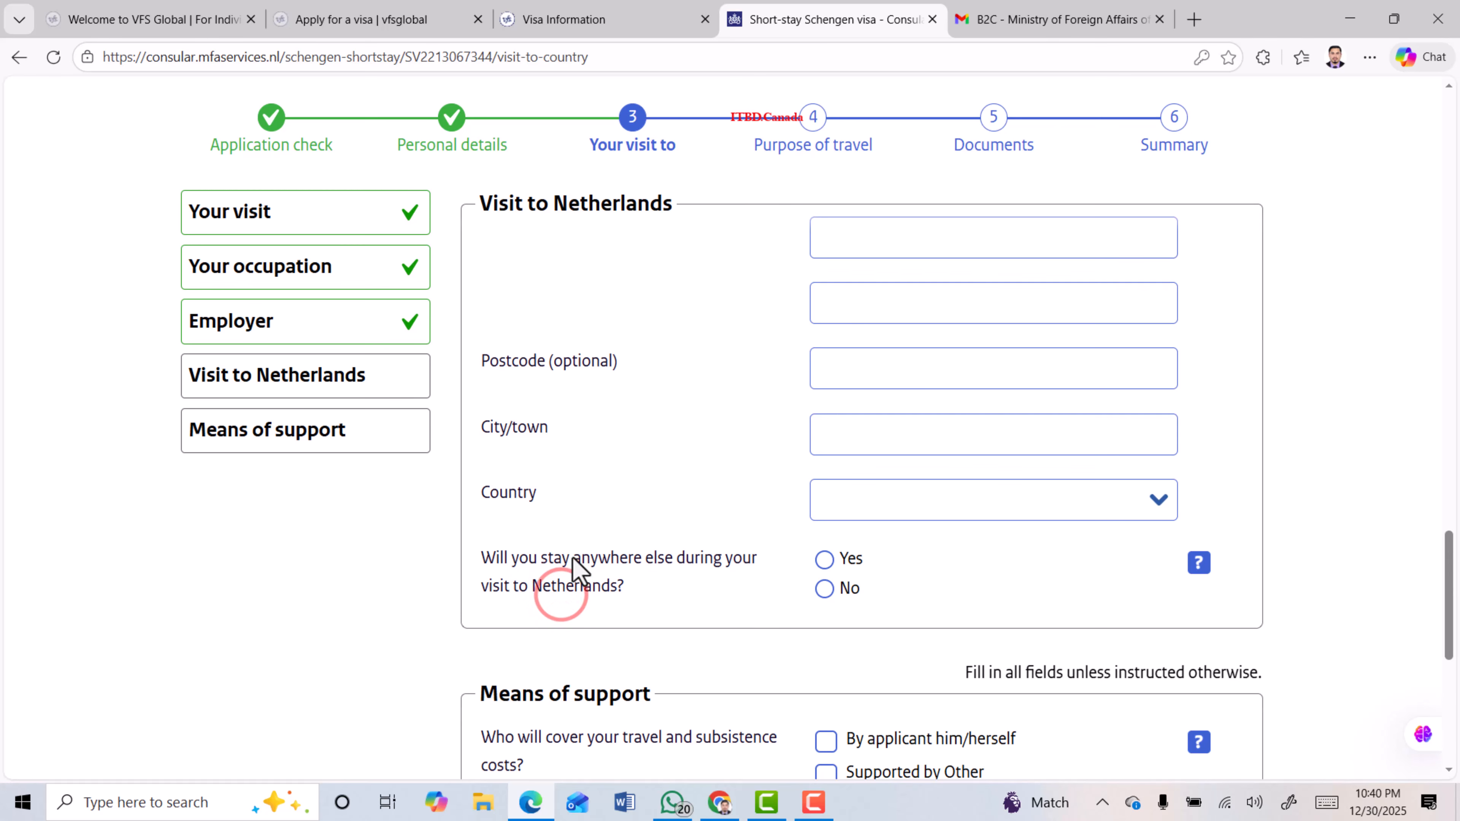
{"action": "left_click_drag", "start_coordinate": [665, 561], "coordinate": [754, 571]}
{"action": "left_click", "coordinate": [492, 585]}
{"action": "left_click_drag", "start_coordinate": [492, 585], "coordinate": [599, 588]}
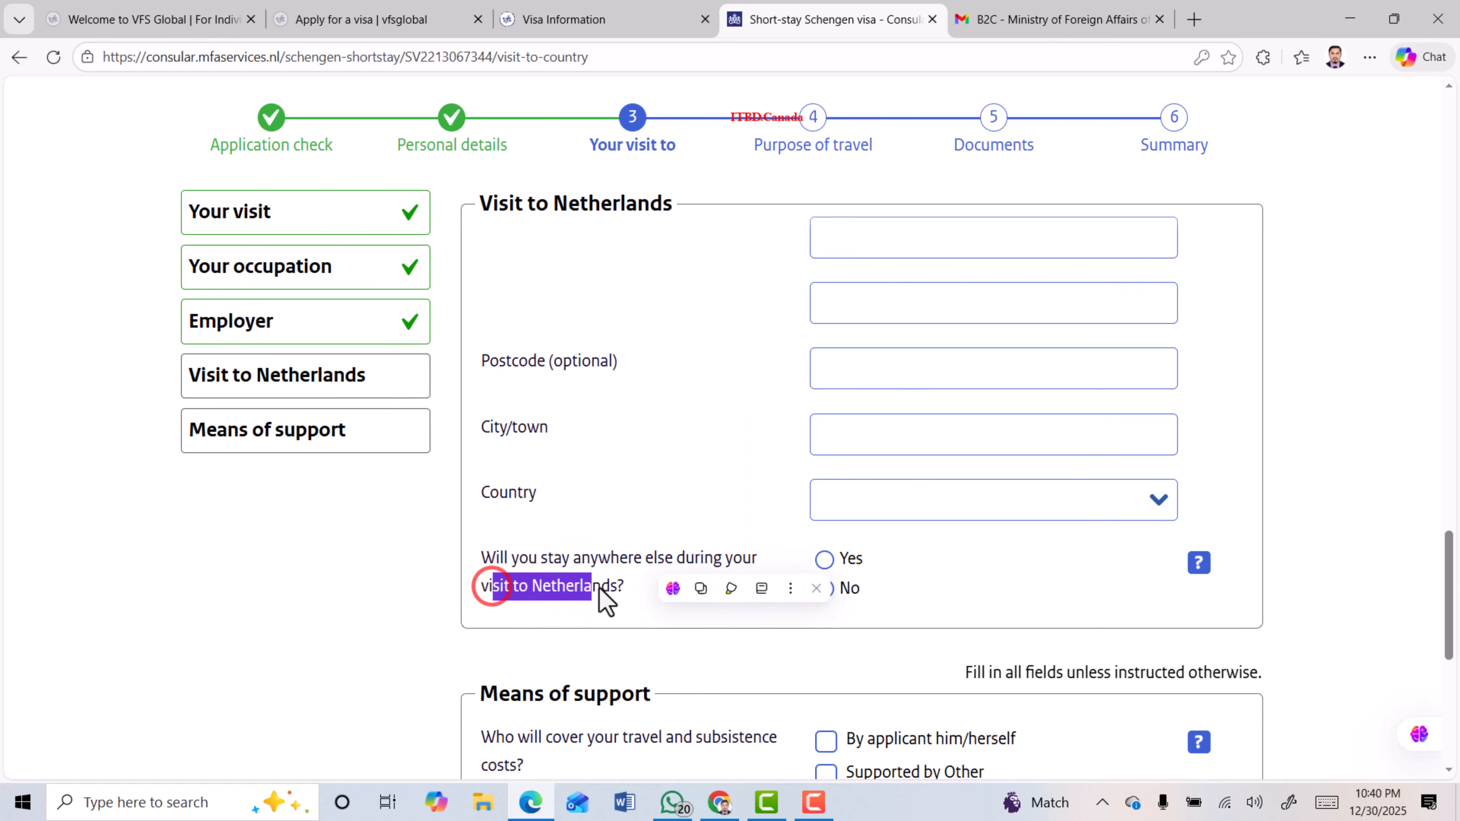
{"action": "left_click", "coordinate": [490, 555]}
{"action": "left_click", "coordinate": [851, 592]}
{"action": "scroll", "coordinate": [787, 535], "scroll_direction": "down", "scroll_amount": 3}
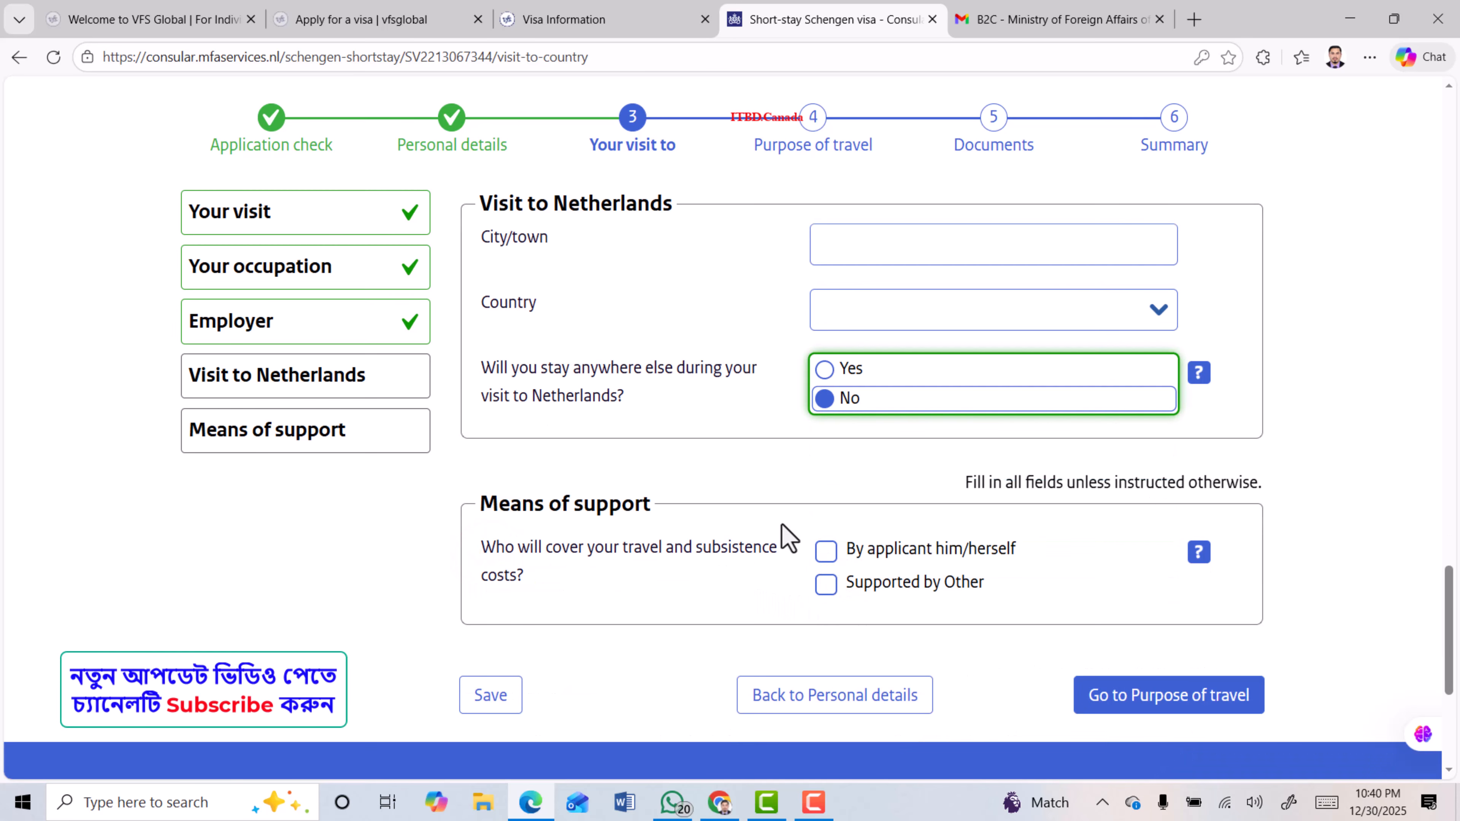
Set the invitation answer to By a company or organisation and review the inviting company's name, address and contact fields
{"action": "scroll", "coordinate": [781, 524], "scroll_direction": "up", "scroll_amount": 15}
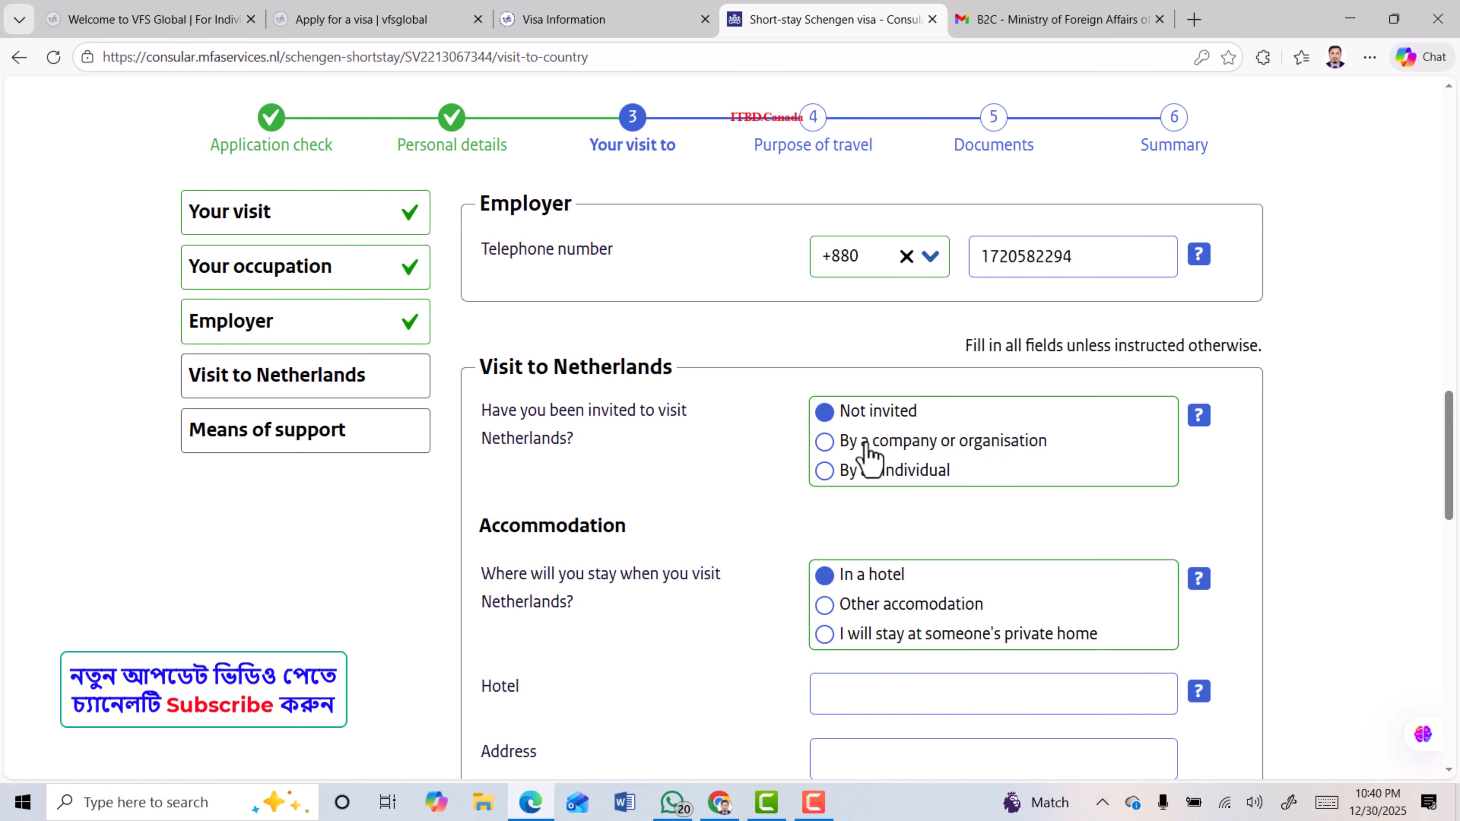
{"action": "left_click", "coordinate": [826, 441]}
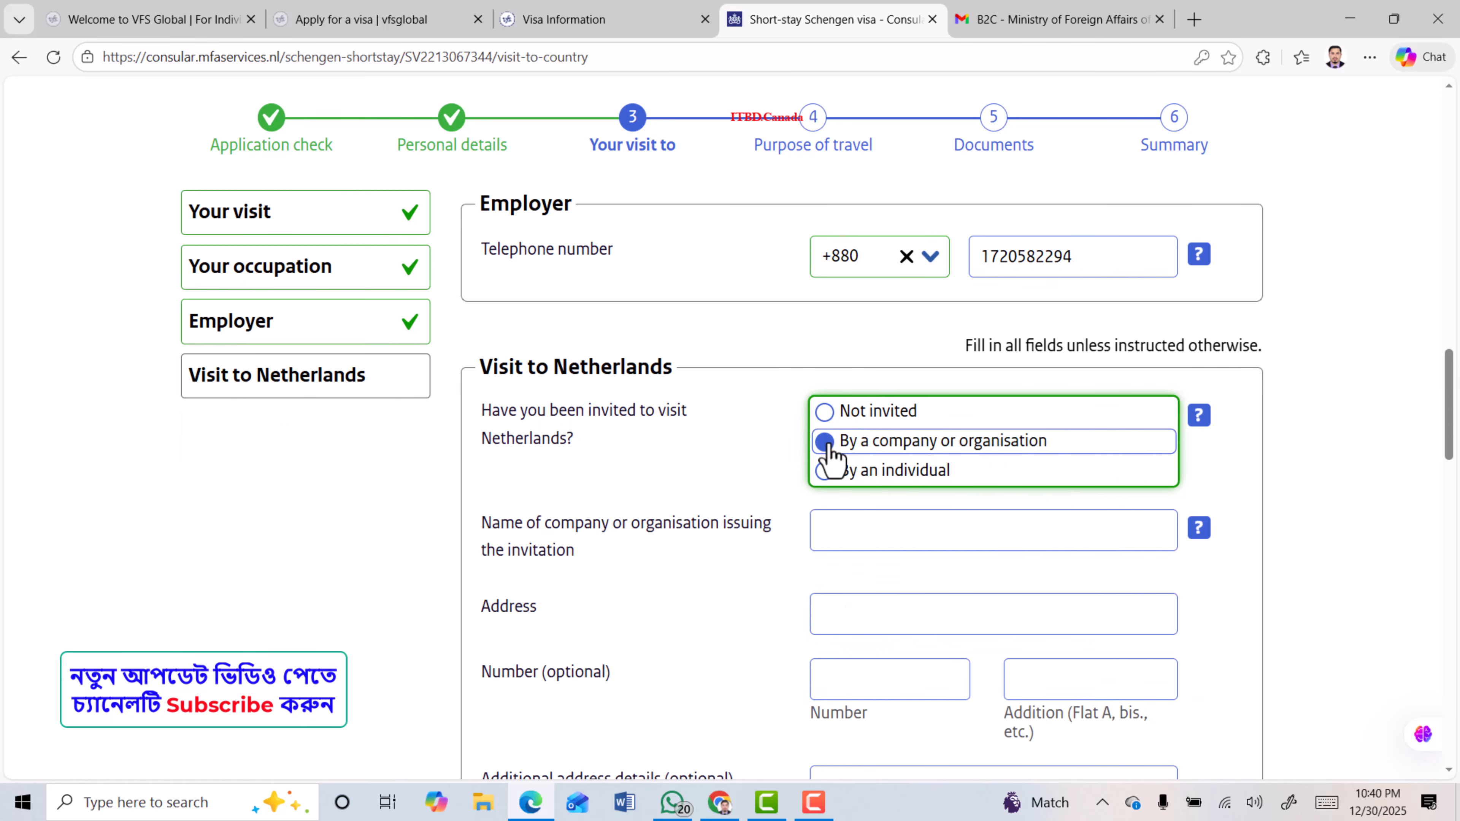
{"action": "scroll", "coordinate": [831, 403], "scroll_direction": "down", "scroll_amount": 3}
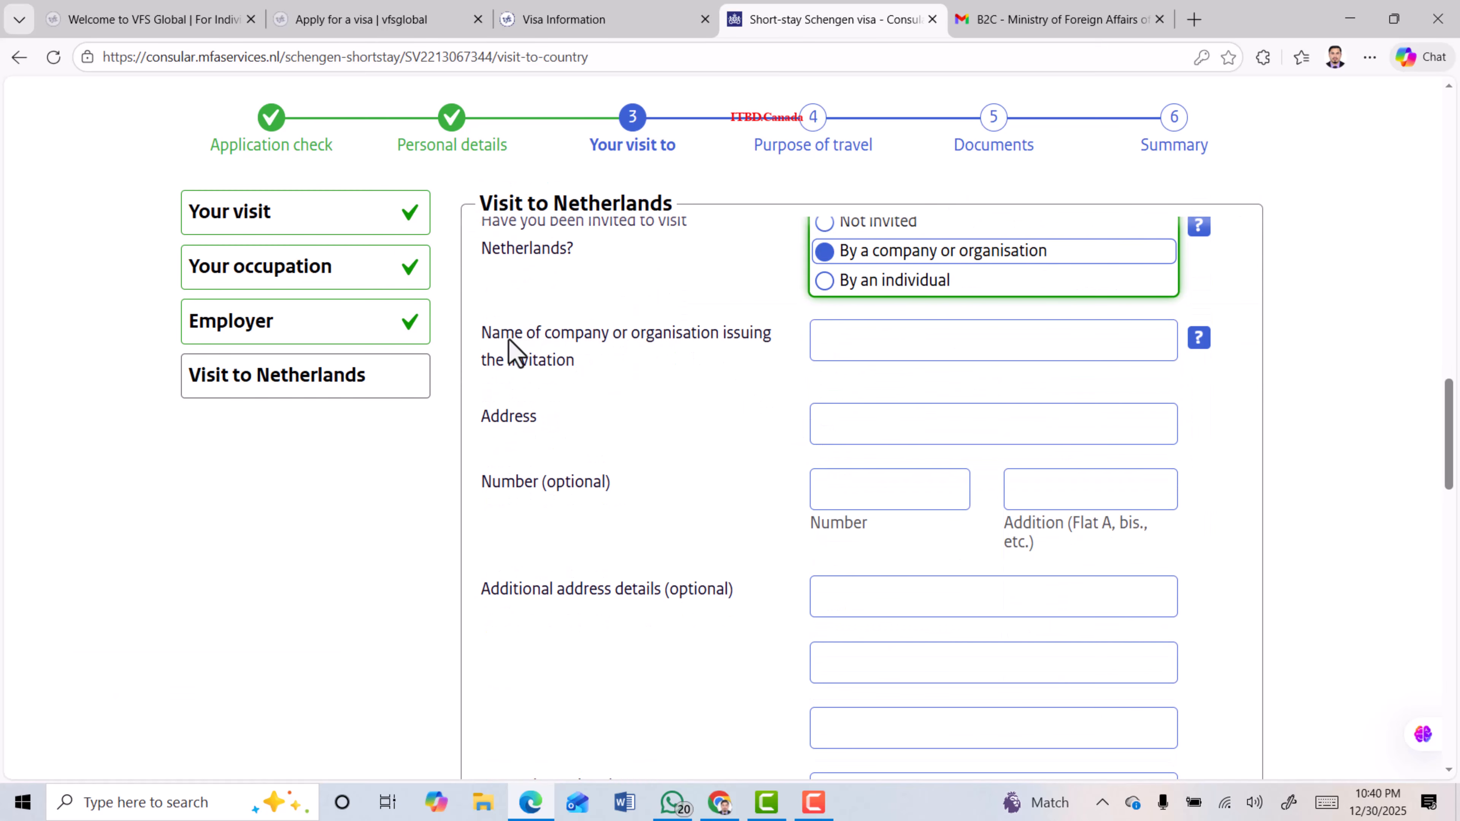
{"action": "left_click_drag", "start_coordinate": [475, 330], "coordinate": [595, 367]}
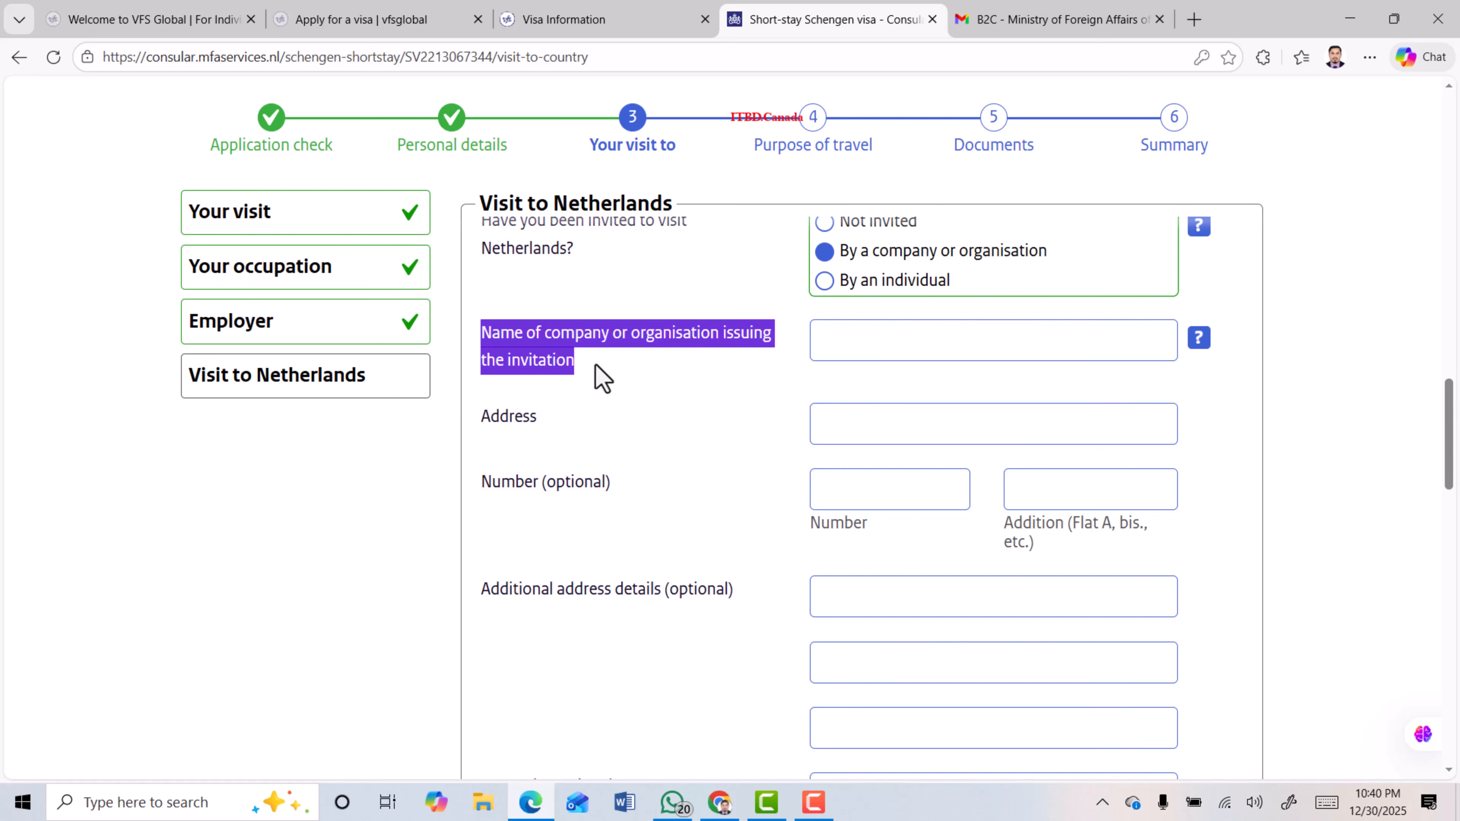
{"action": "scroll", "coordinate": [611, 507], "scroll_direction": "down", "scroll_amount": 2}
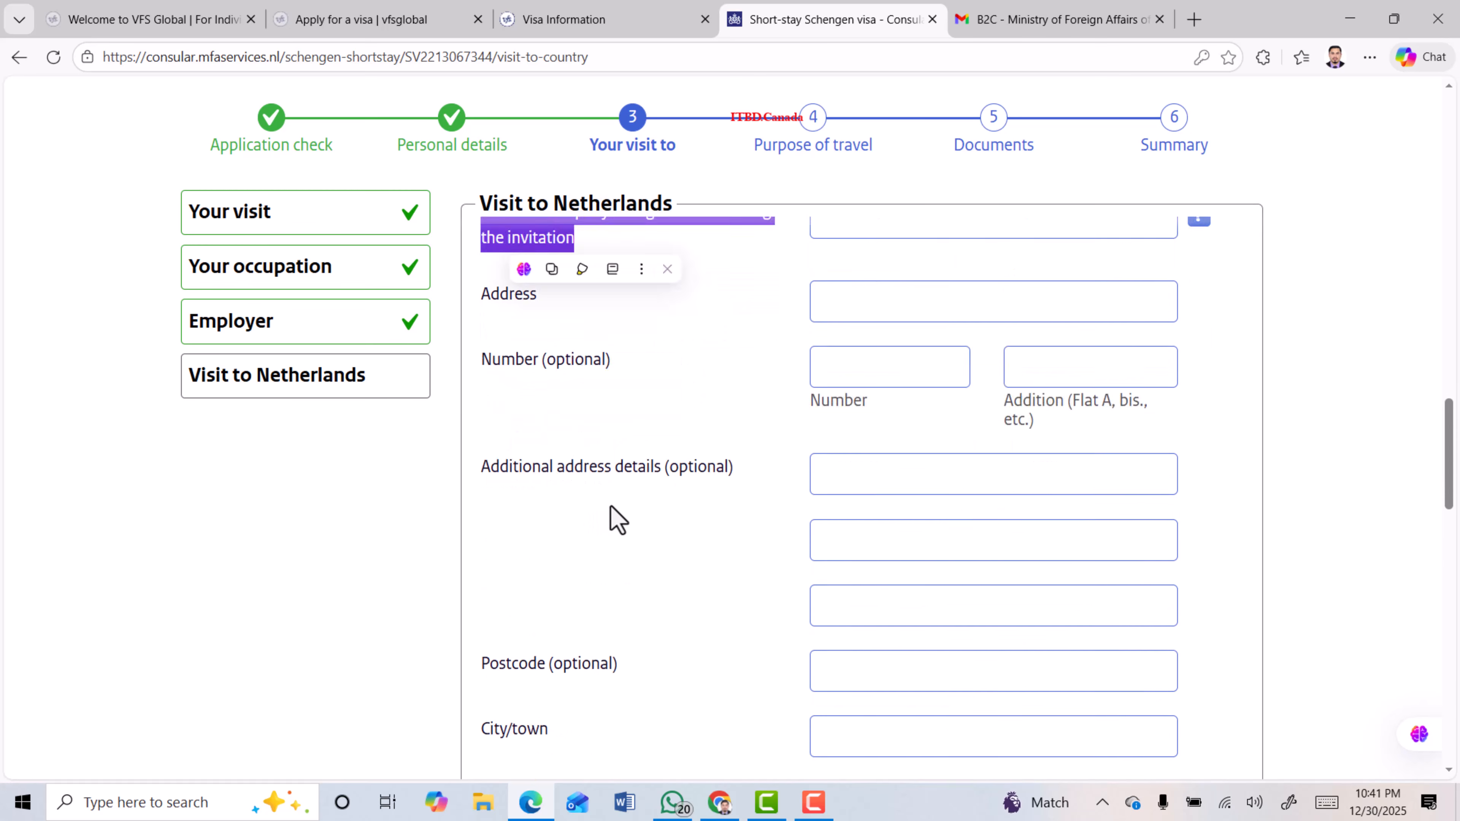
{"action": "scroll", "coordinate": [611, 507], "scroll_direction": "down", "scroll_amount": 6}
{"action": "scroll", "coordinate": [743, 575], "scroll_direction": "up", "scroll_amount": 2}
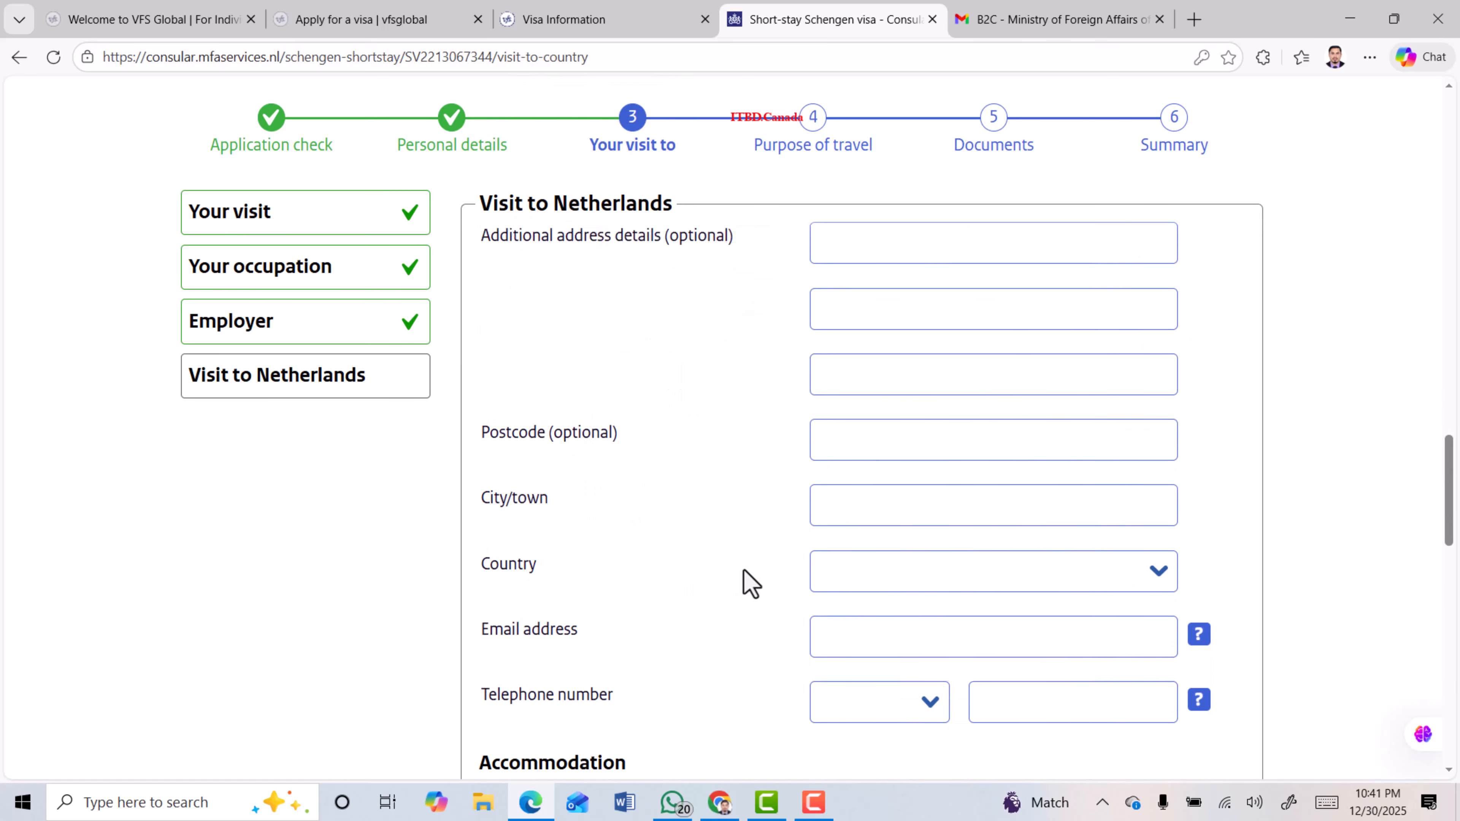
{"action": "scroll", "coordinate": [743, 576], "scroll_direction": "up", "scroll_amount": 9}
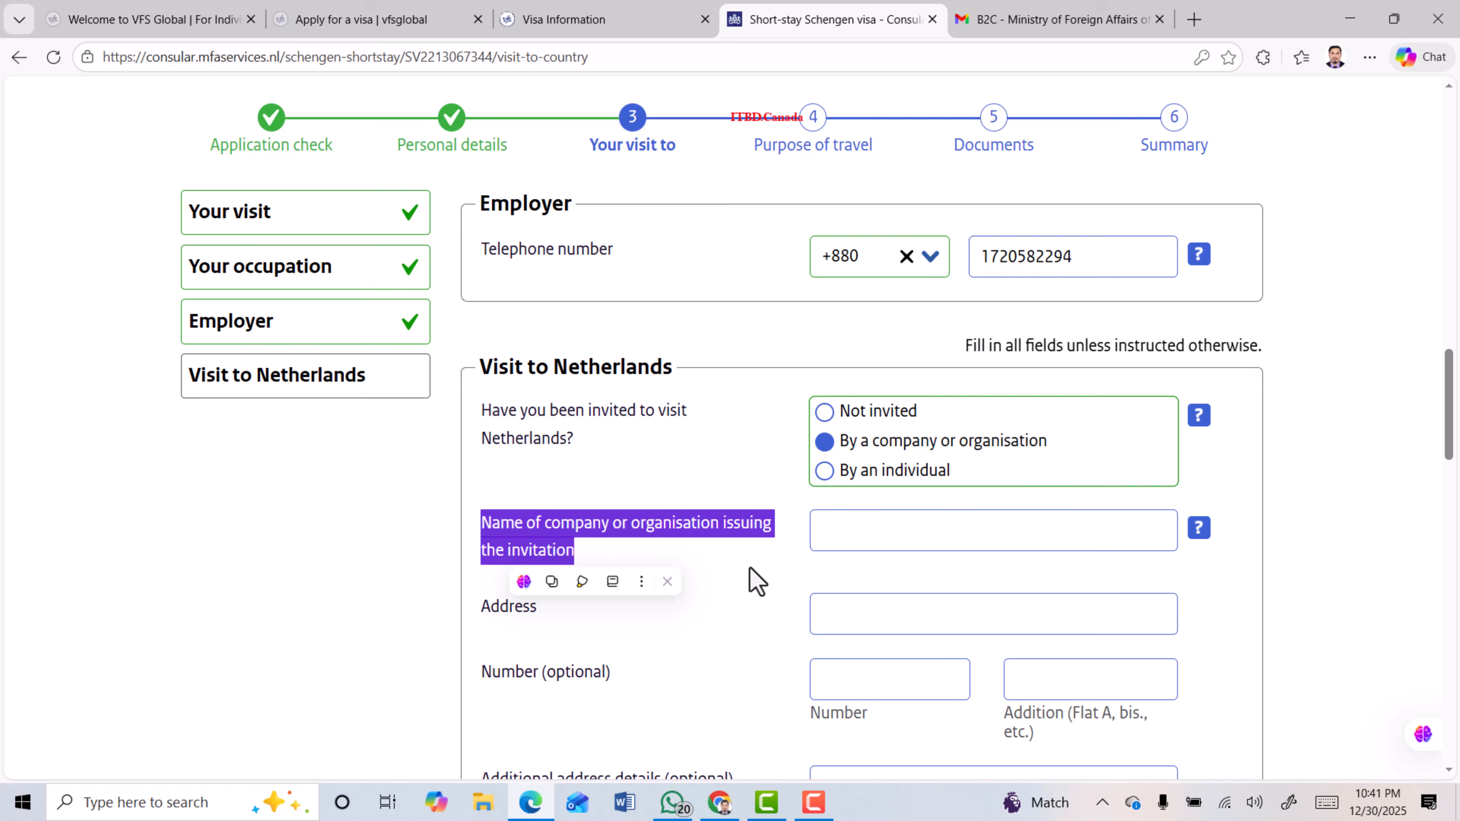
Set the invitation answer to By an individual and review the inviting person's name and address fields
{"action": "left_click", "coordinate": [824, 472]}
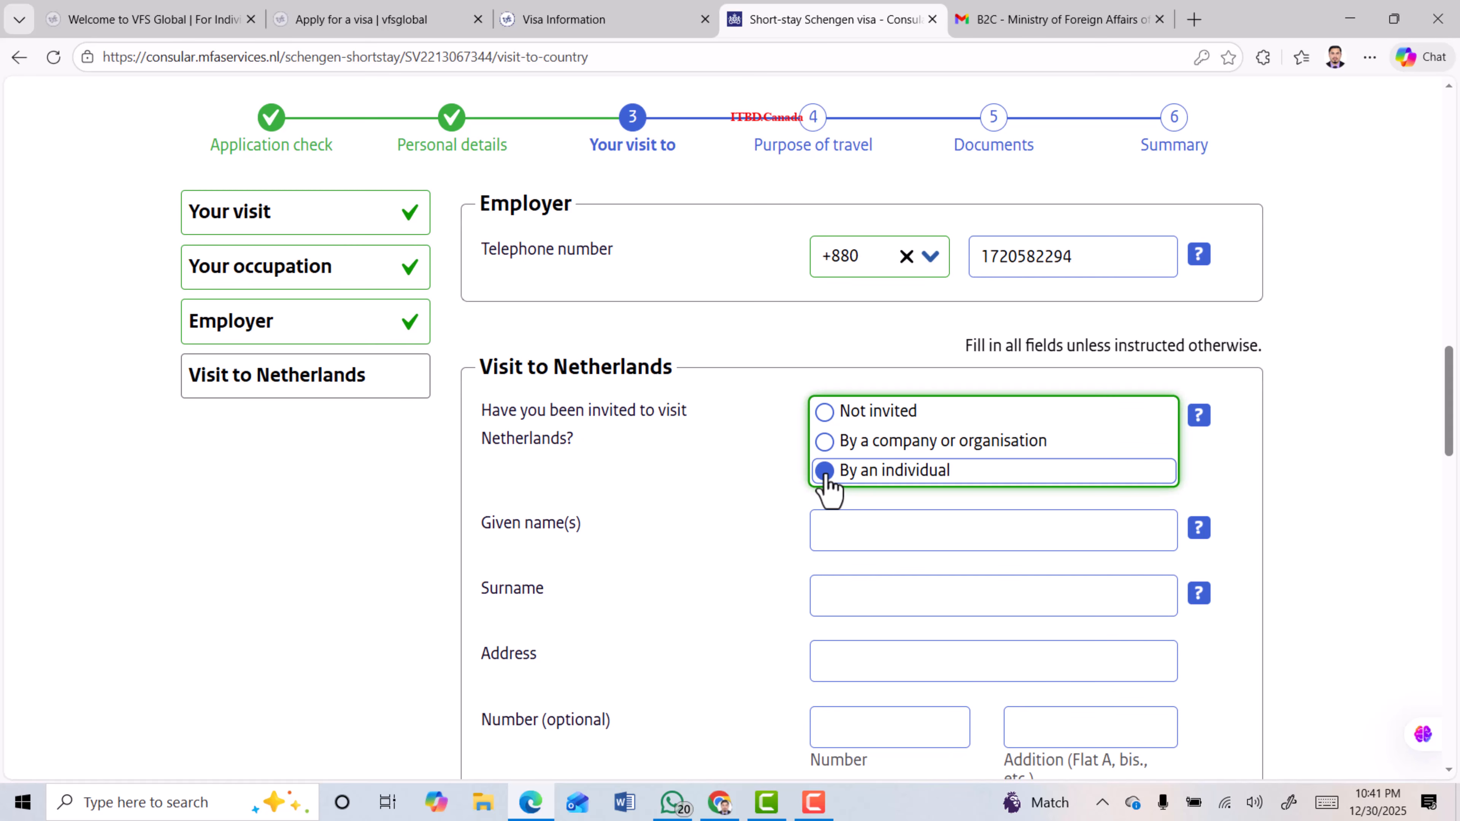
{"action": "scroll", "coordinate": [805, 460], "scroll_direction": "down", "scroll_amount": 2}
{"action": "left_click_drag", "start_coordinate": [483, 430], "coordinate": [560, 433]}
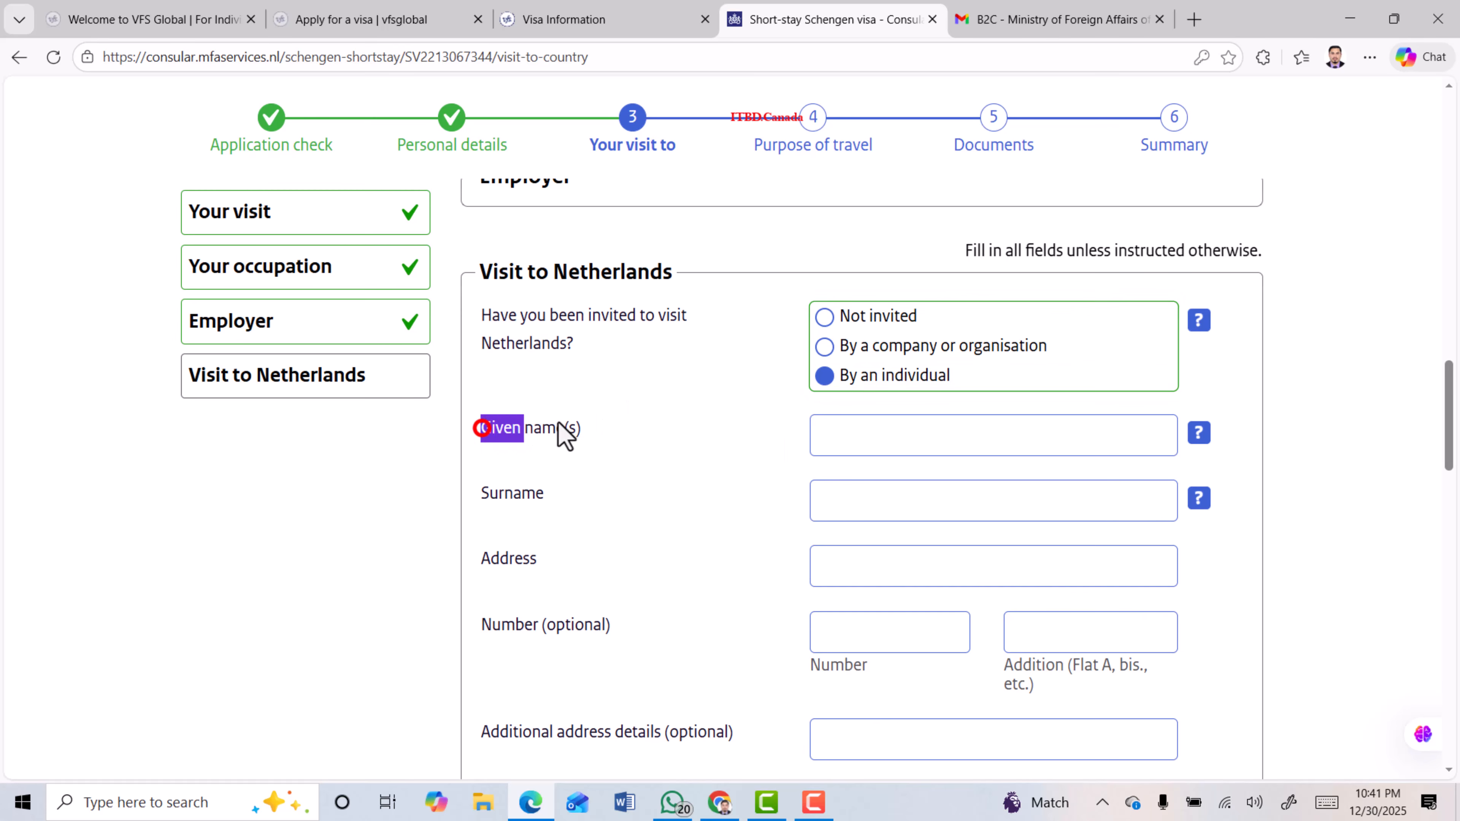
{"action": "left_click_drag", "start_coordinate": [485, 494], "coordinate": [542, 496]}
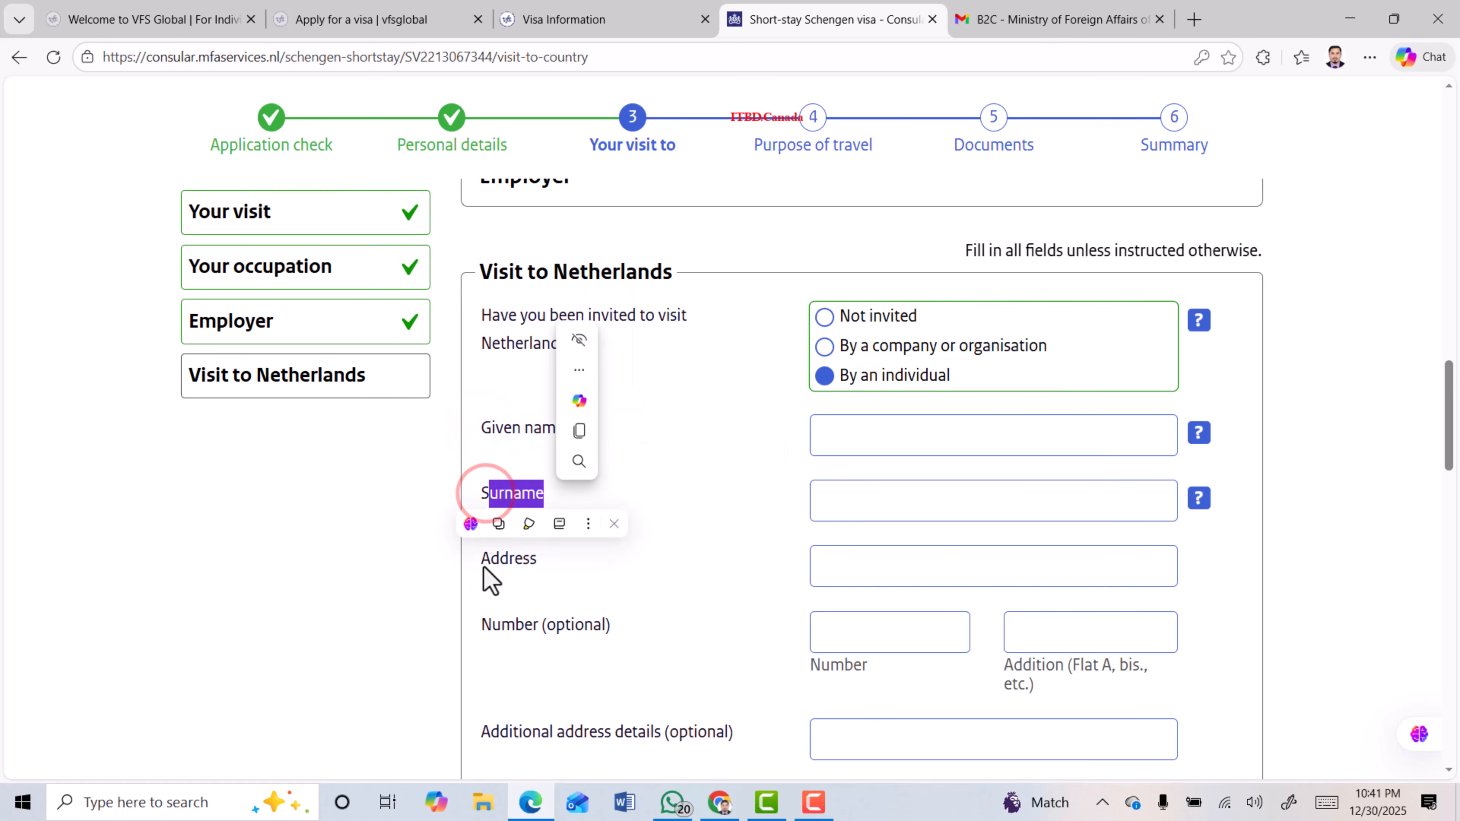
{"action": "left_click_drag", "start_coordinate": [484, 558], "coordinate": [547, 569]}
{"action": "left_click_drag", "start_coordinate": [482, 626], "coordinate": [582, 633]}
{"action": "scroll", "coordinate": [517, 517], "scroll_direction": "down", "scroll_amount": 6}
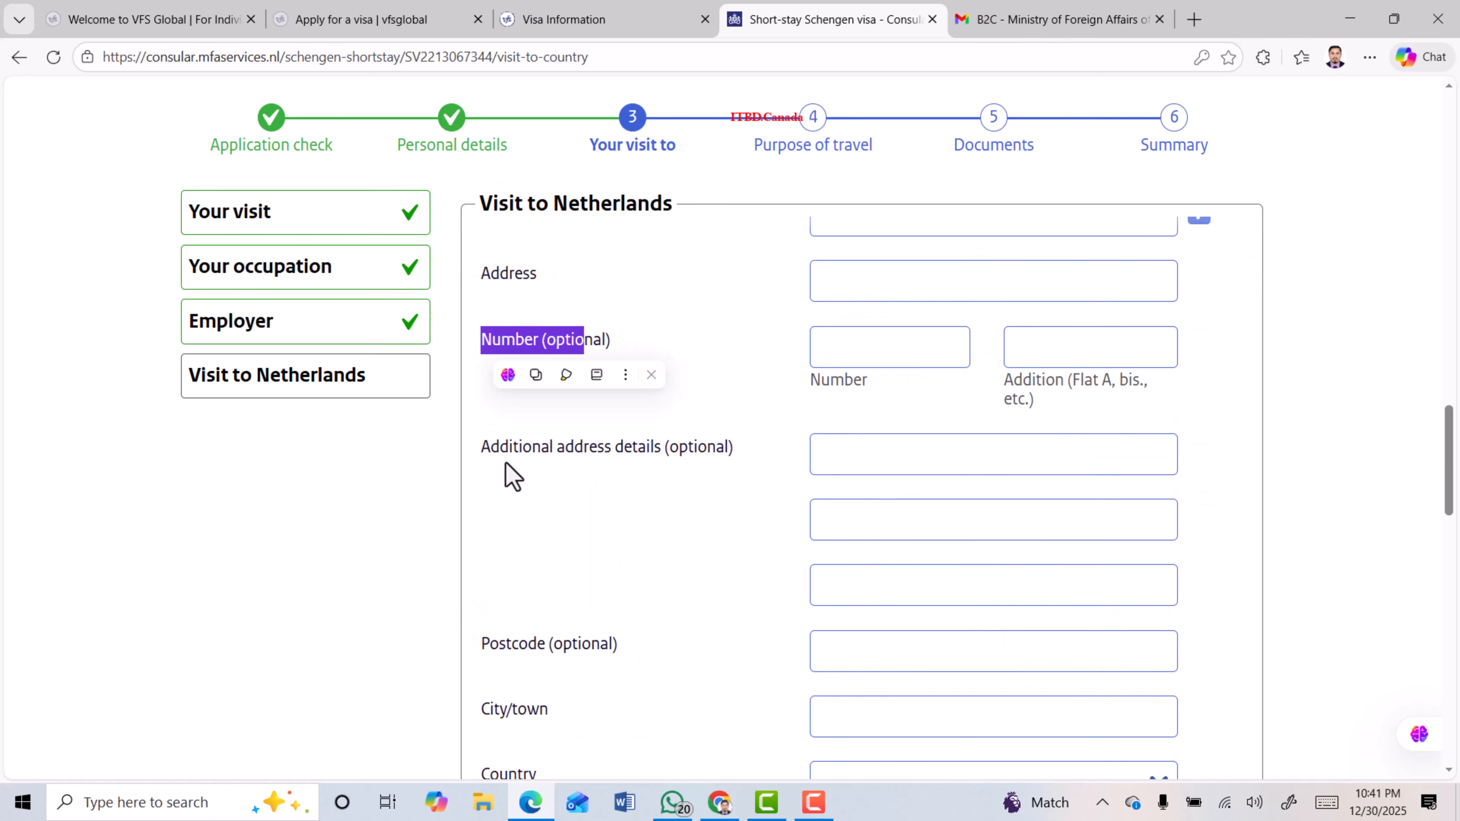
{"action": "left_click_drag", "start_coordinate": [497, 449], "coordinate": [675, 451]}
{"action": "scroll", "coordinate": [587, 485], "scroll_direction": "down", "scroll_amount": 4}
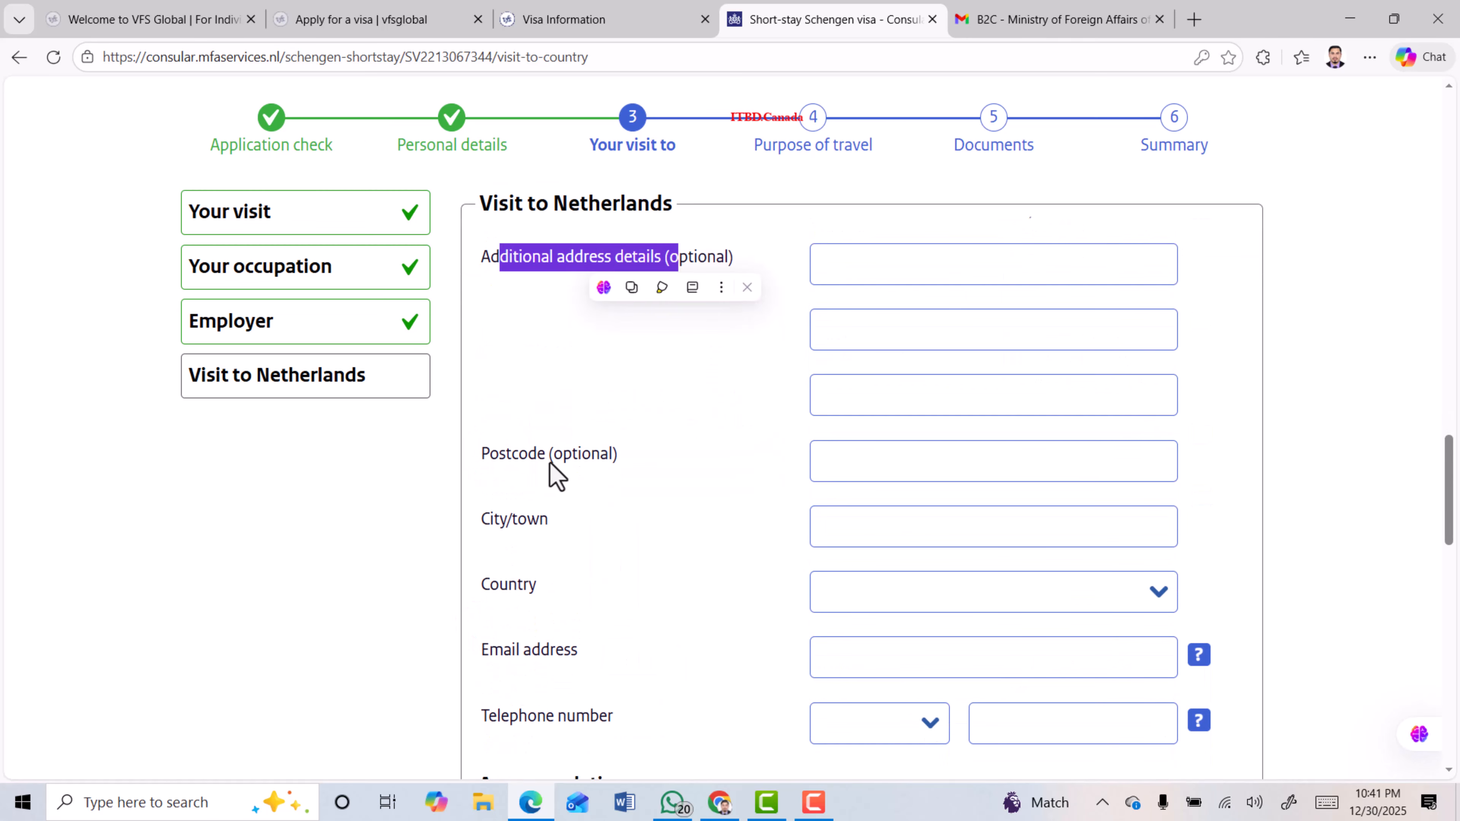
Choose Netherlands as the inviting individual's country and review the email address and telephone number fields
{"action": "left_click_drag", "start_coordinate": [496, 582], "coordinate": [536, 586]}
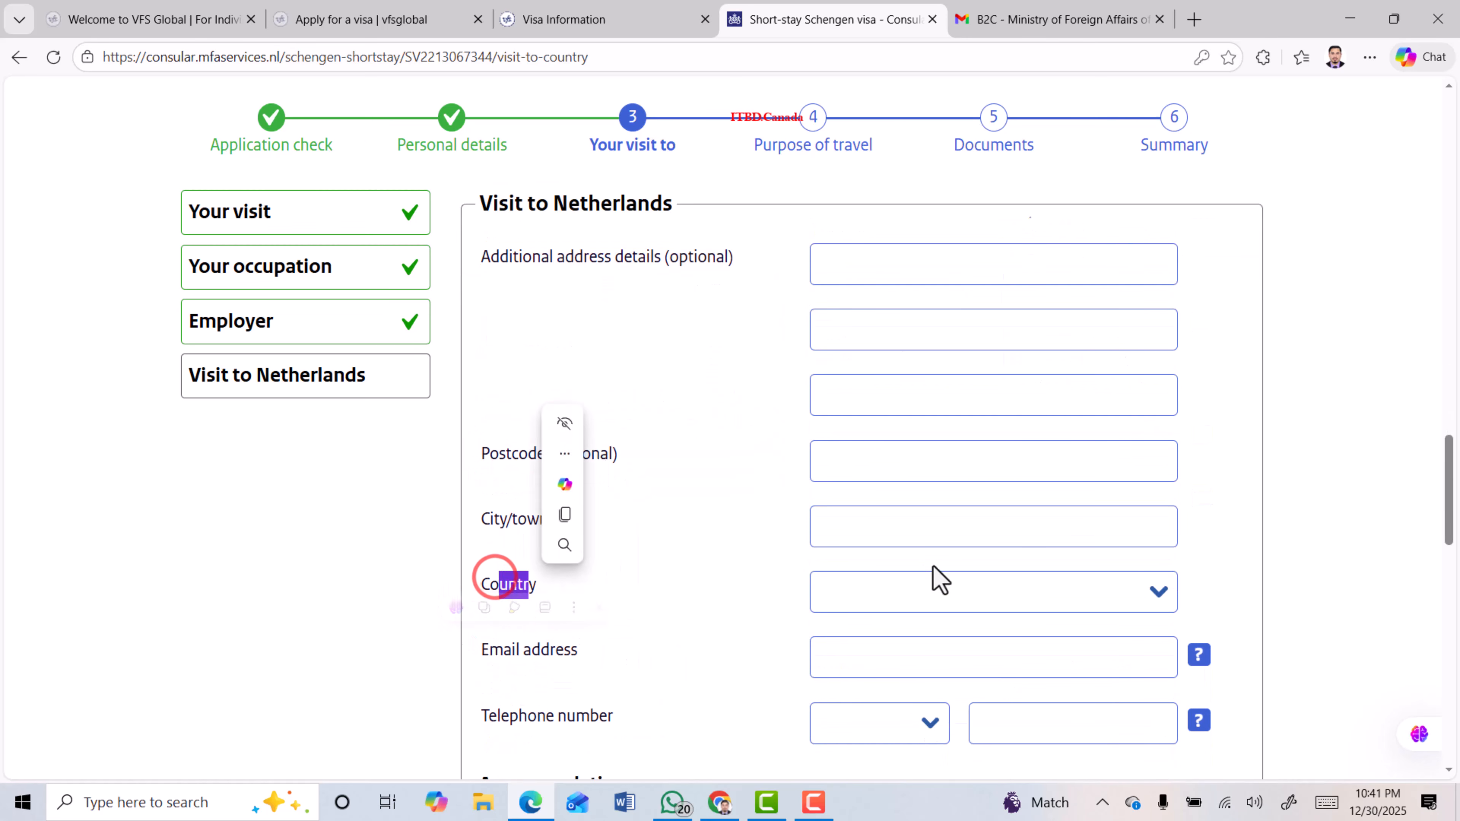
{"action": "left_click", "coordinate": [992, 585]}
{"action": "type", "text": "Net"}
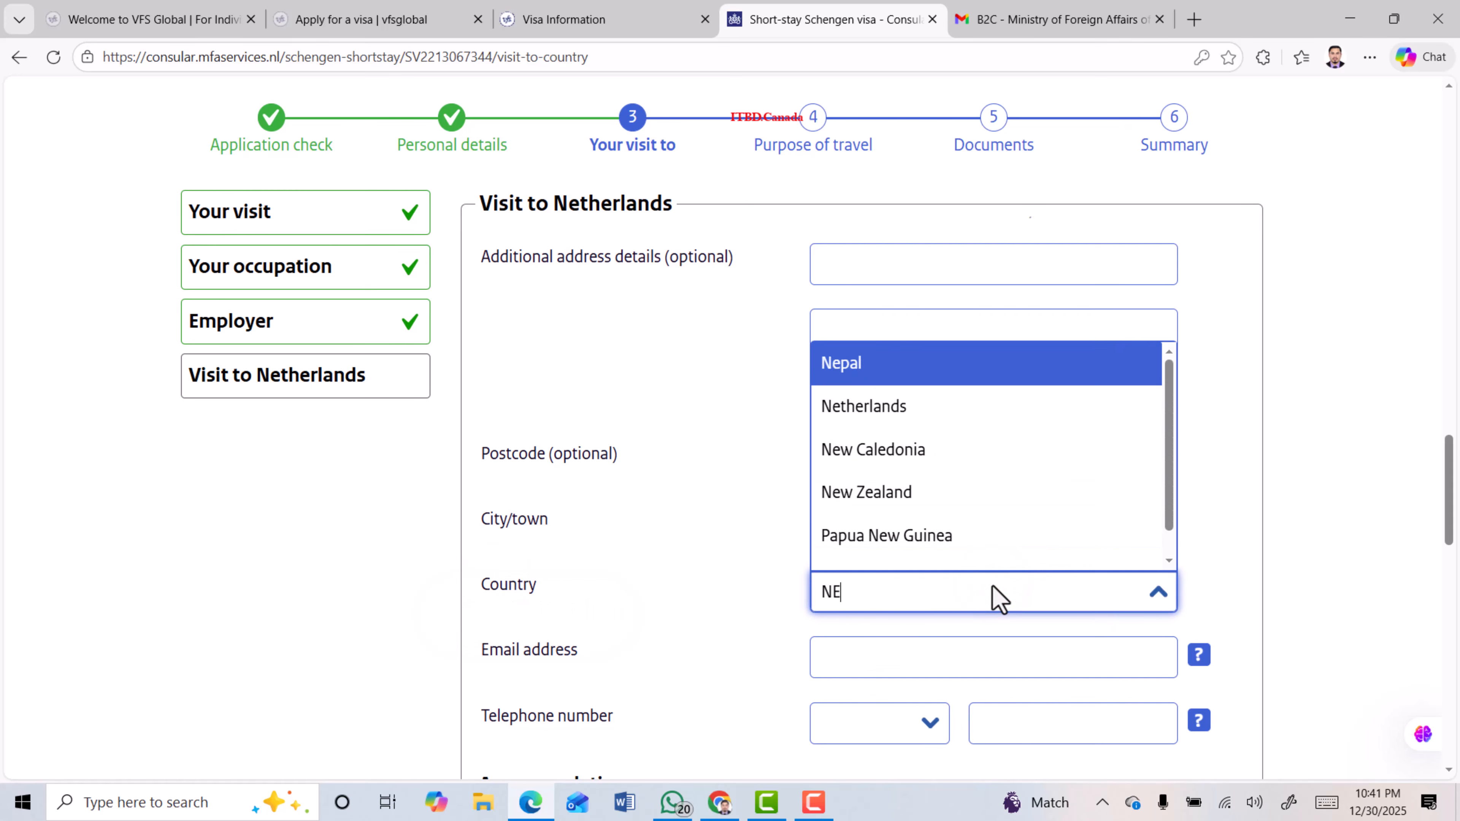
{"action": "key", "text": "Return"}
{"action": "left_click_drag", "start_coordinate": [495, 653], "coordinate": [572, 662]}
{"action": "scroll", "coordinate": [571, 663], "scroll_direction": "down", "scroll_amount": 3}
{"action": "left_click_drag", "start_coordinate": [496, 524], "coordinate": [635, 546]}
{"action": "scroll", "coordinate": [678, 557], "scroll_direction": "up", "scroll_amount": 10}
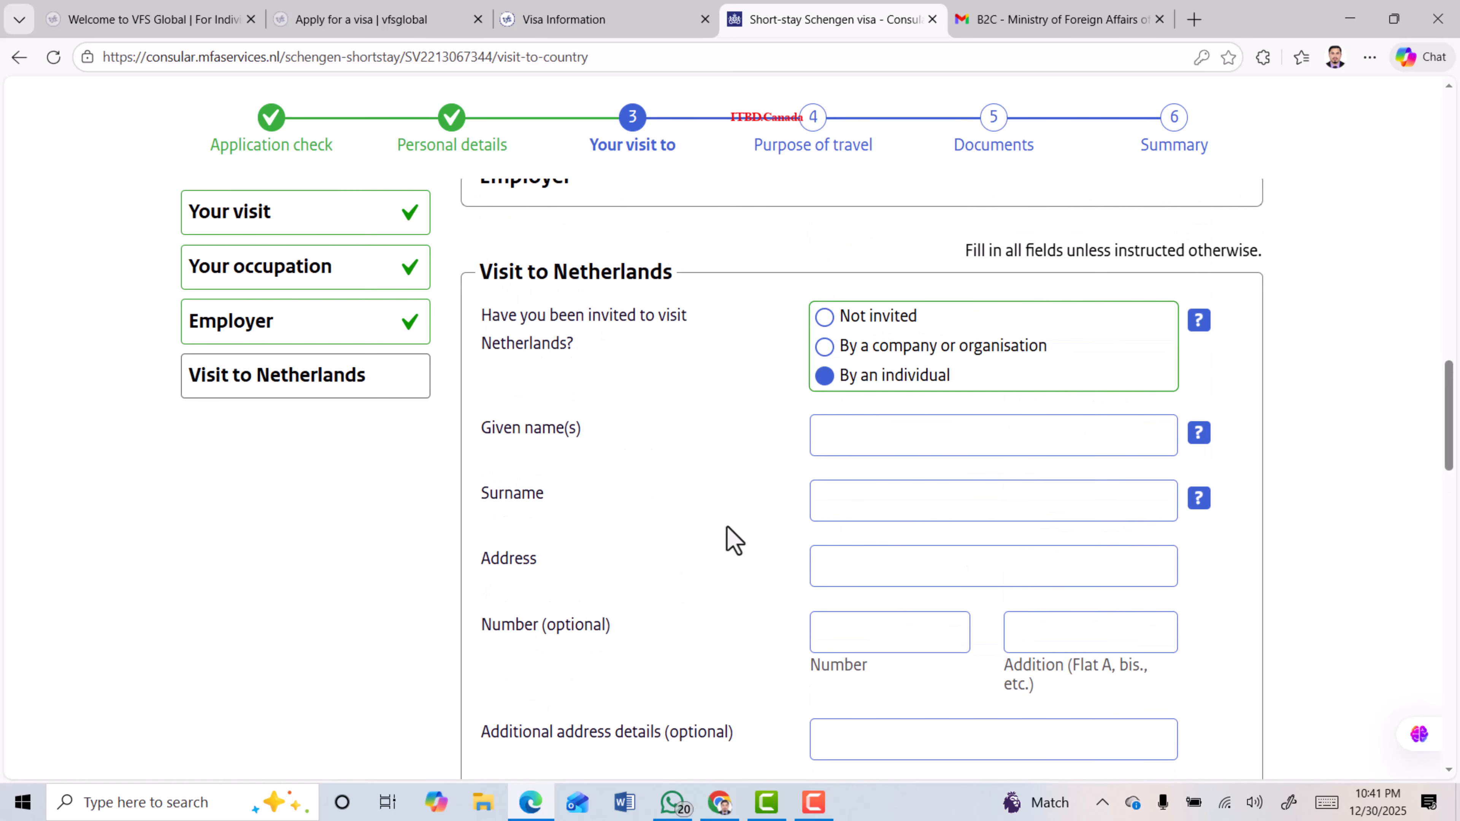
Set the invitation answer to Not invited and review the hotel accommodation and other-stay answers
{"action": "left_click", "coordinate": [823, 318]}
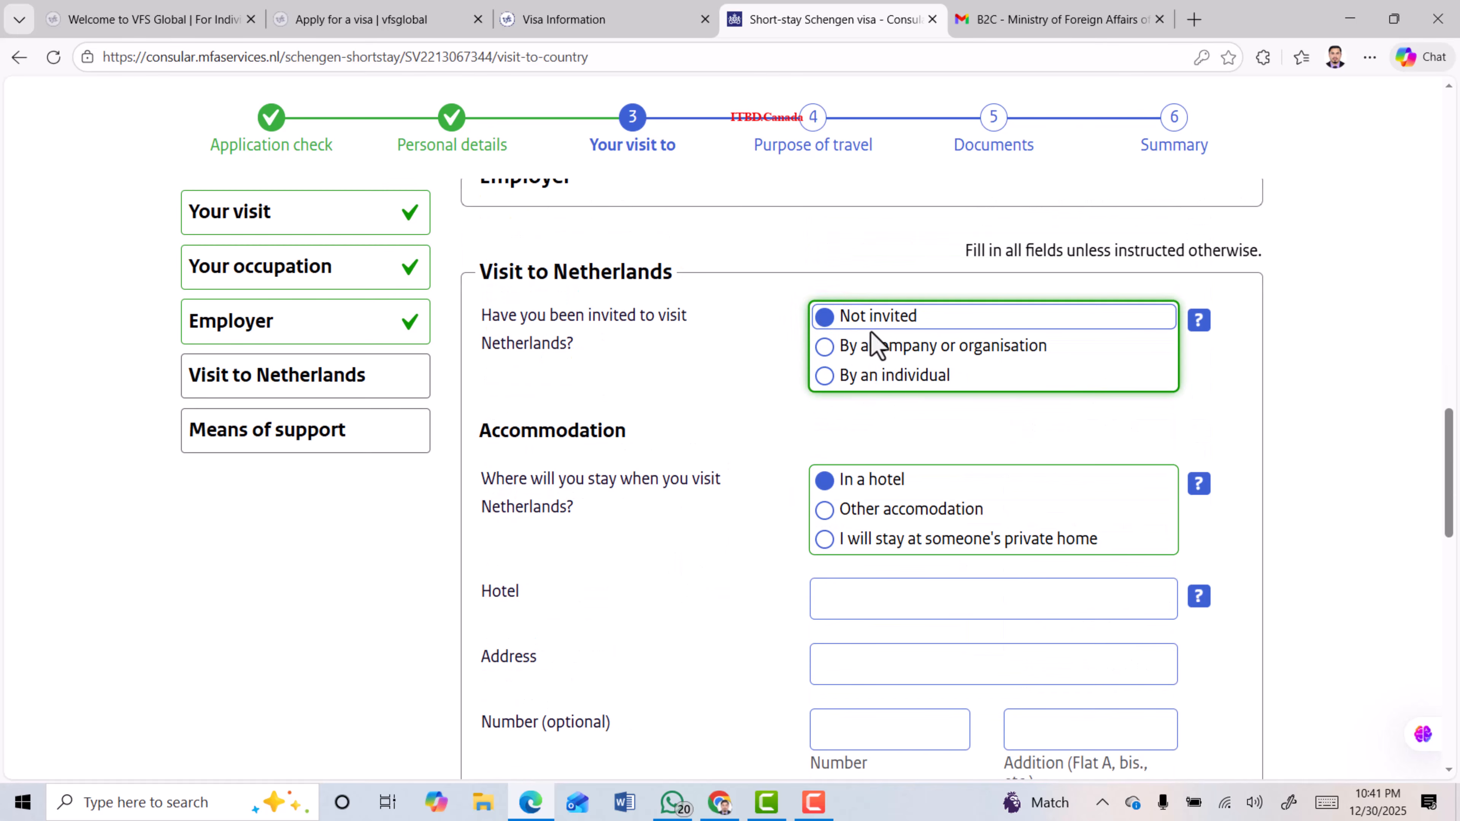
{"action": "scroll", "coordinate": [948, 334], "scroll_direction": "down", "scroll_amount": 2}
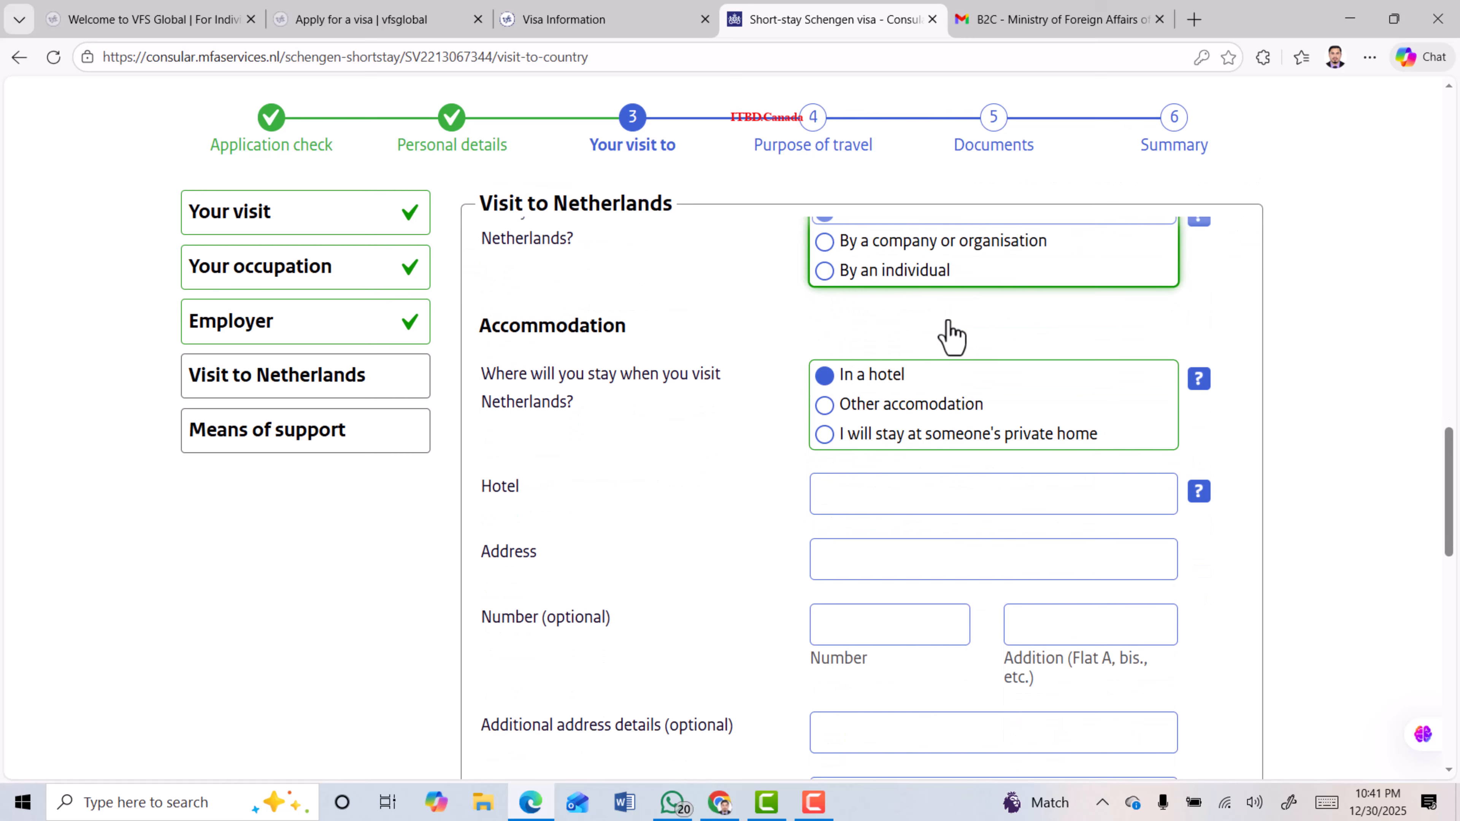
{"action": "scroll", "coordinate": [948, 322], "scroll_direction": "down", "scroll_amount": 1}
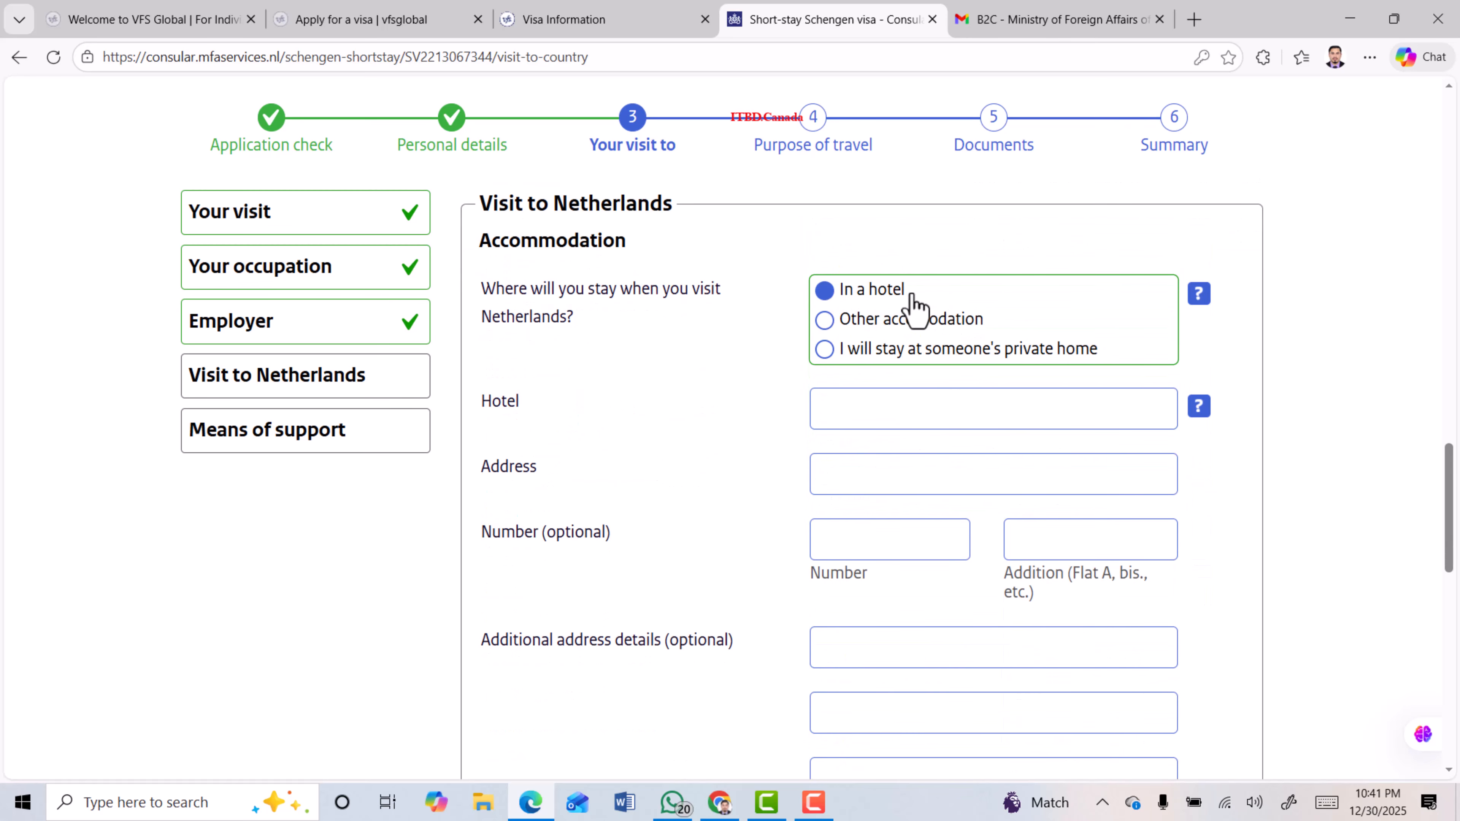
{"action": "scroll", "coordinate": [914, 308], "scroll_direction": "down", "scroll_amount": 2}
{"action": "scroll", "coordinate": [919, 322], "scroll_direction": "up", "scroll_amount": 2}
{"action": "scroll", "coordinate": [977, 402], "scroll_direction": "down", "scroll_amount": 5}
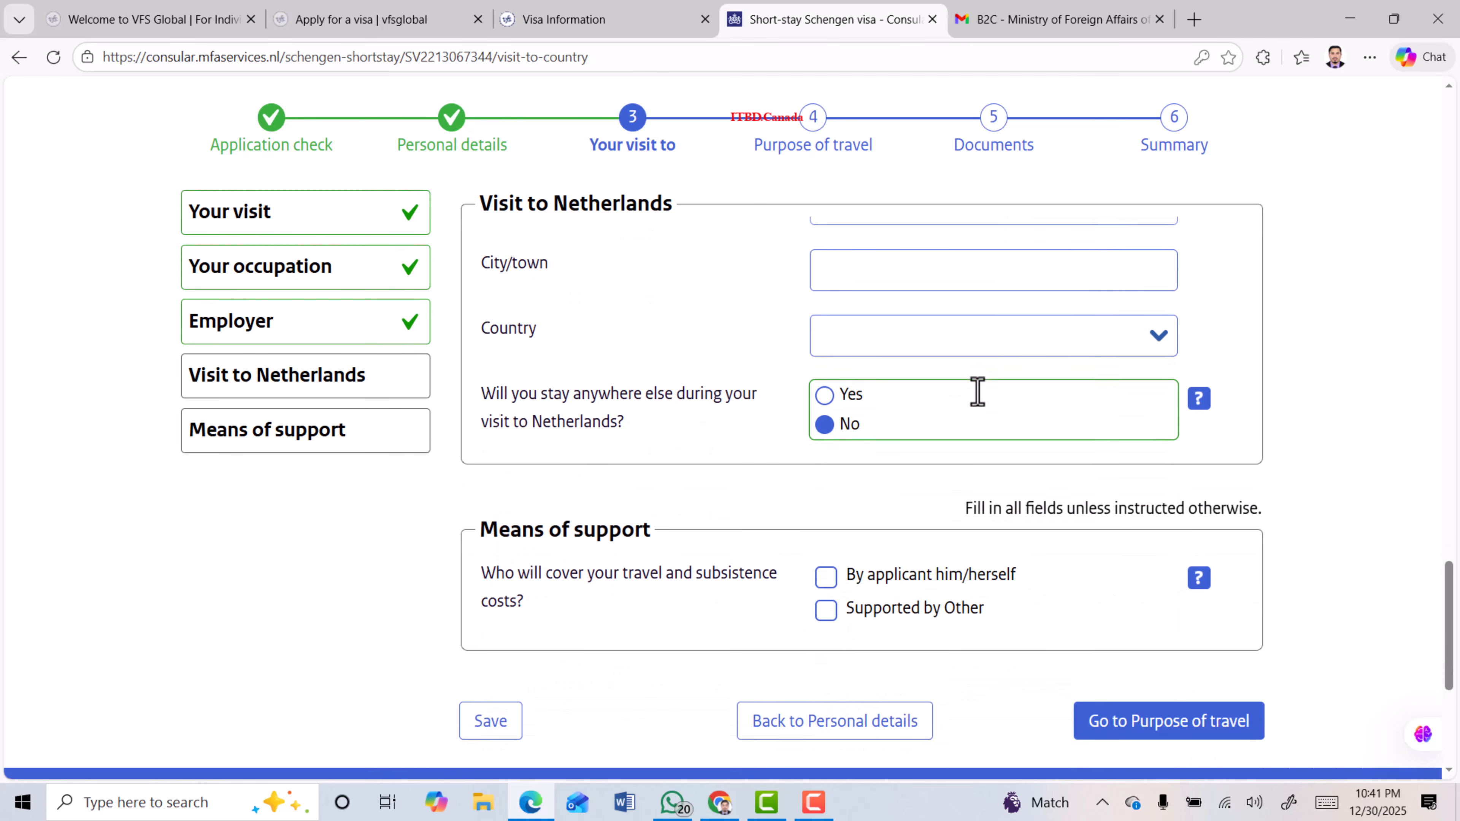
Set the travel costs as covered by the applicant, using Cash, Credit card and Prepaid accommodation
{"action": "left_click_drag", "start_coordinate": [479, 316], "coordinate": [652, 313]}
{"action": "left_click_drag", "start_coordinate": [481, 358], "coordinate": [759, 391]}
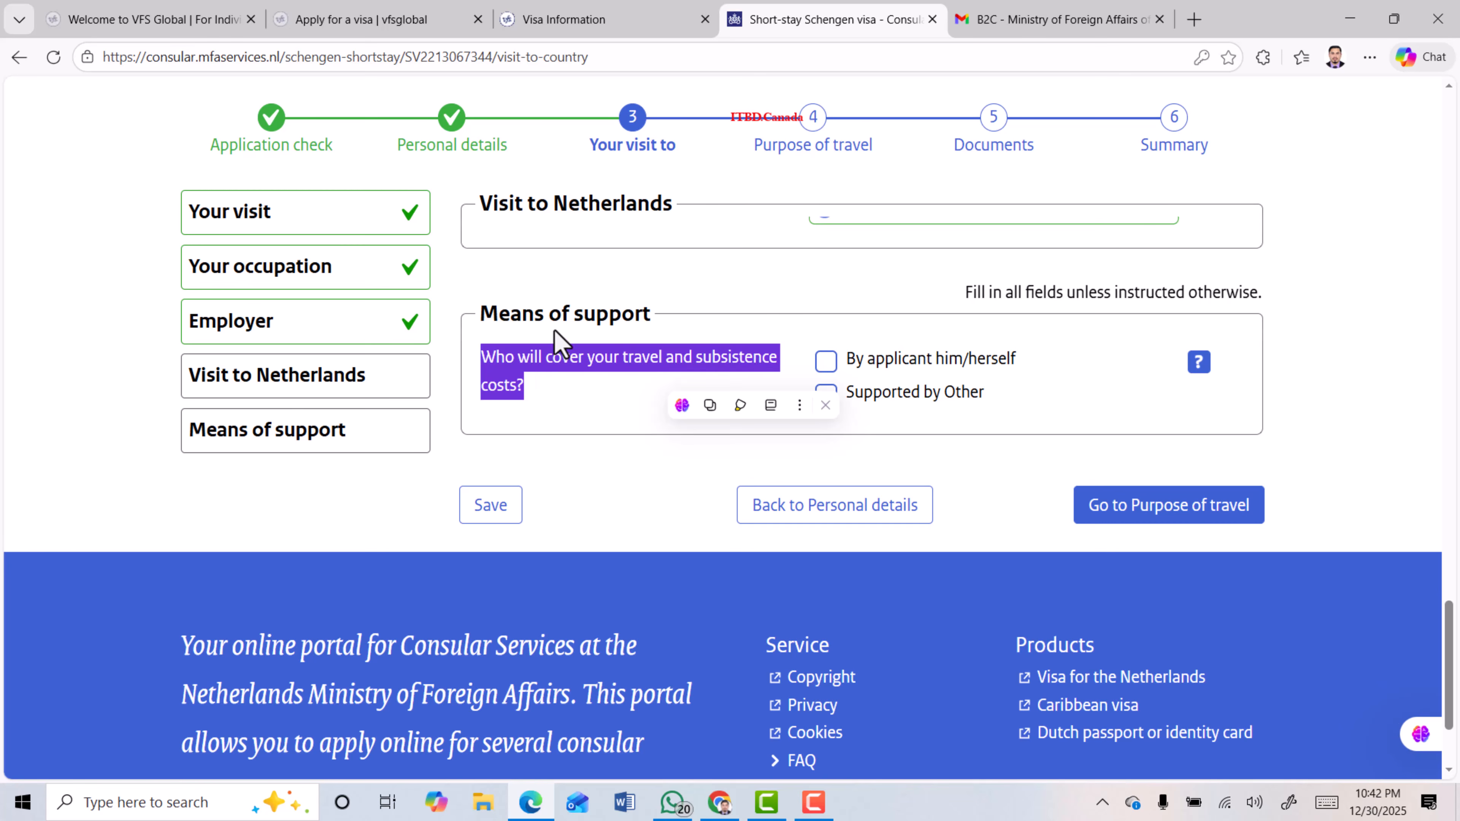
{"action": "left_click", "coordinate": [557, 315]}
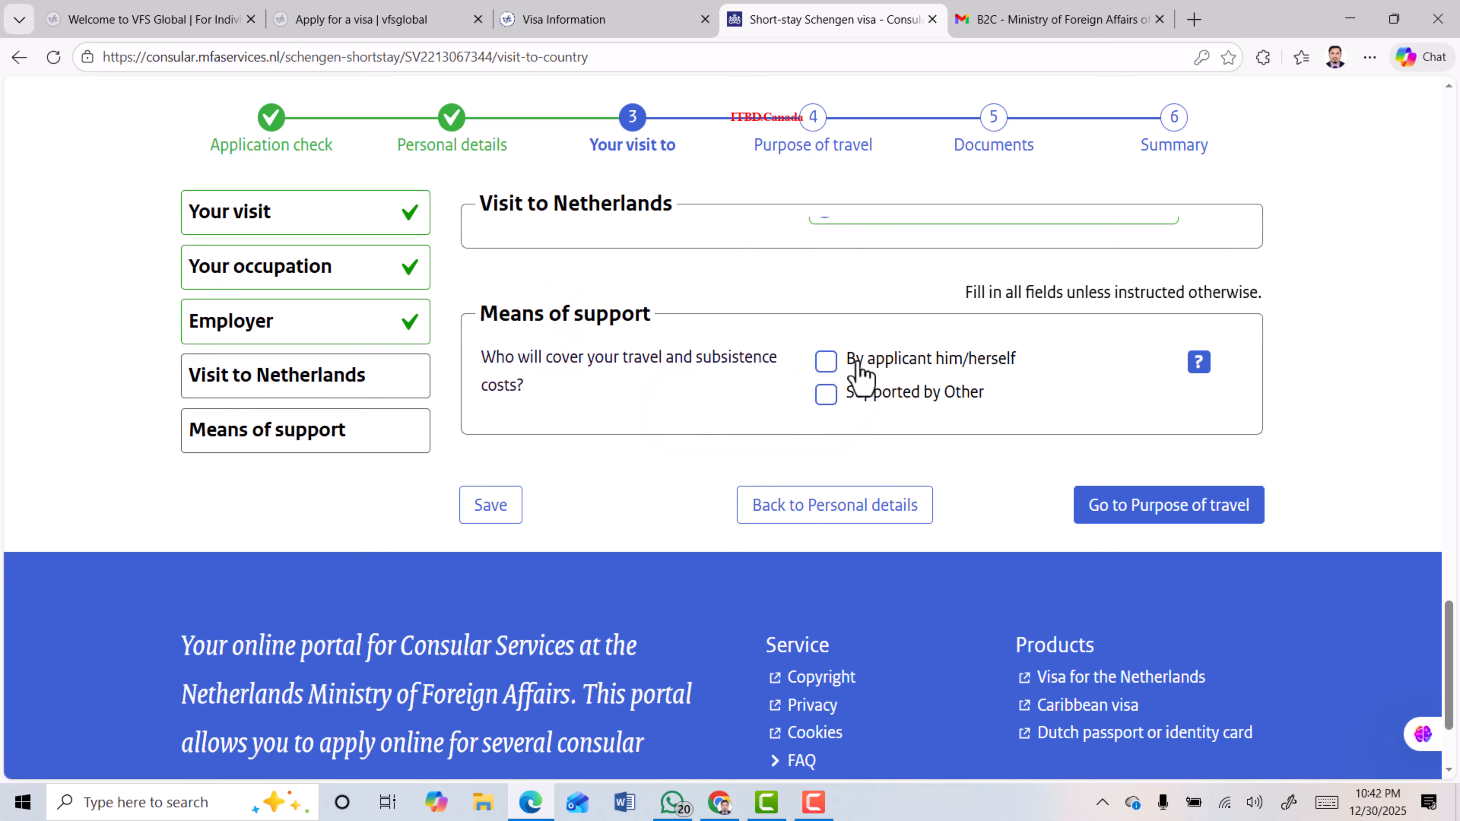
{"action": "left_click", "coordinate": [827, 362]}
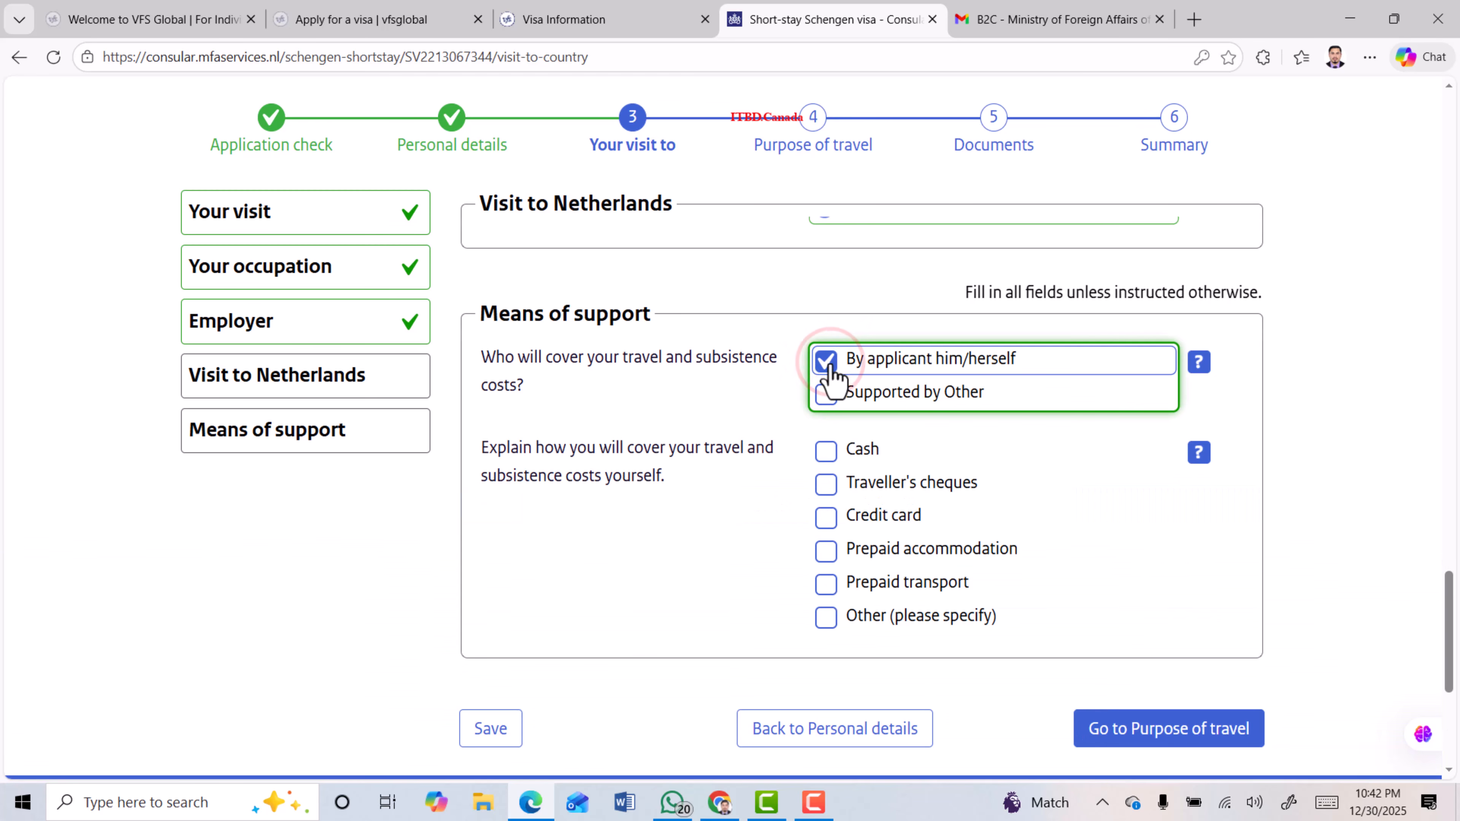
{"action": "left_click", "coordinate": [826, 453]}
{"action": "left_click", "coordinate": [826, 517]}
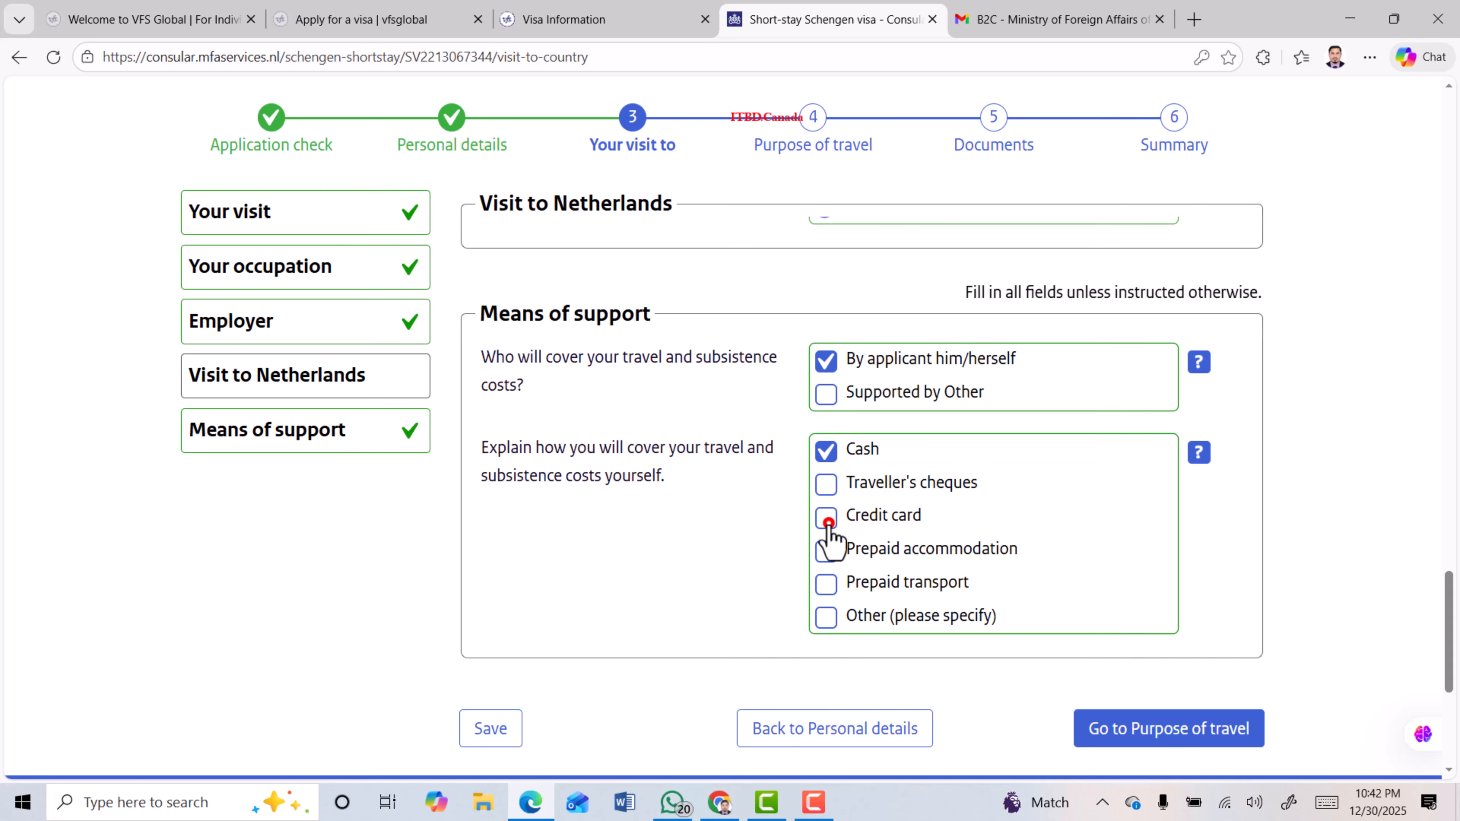
{"action": "left_click", "coordinate": [826, 551]}
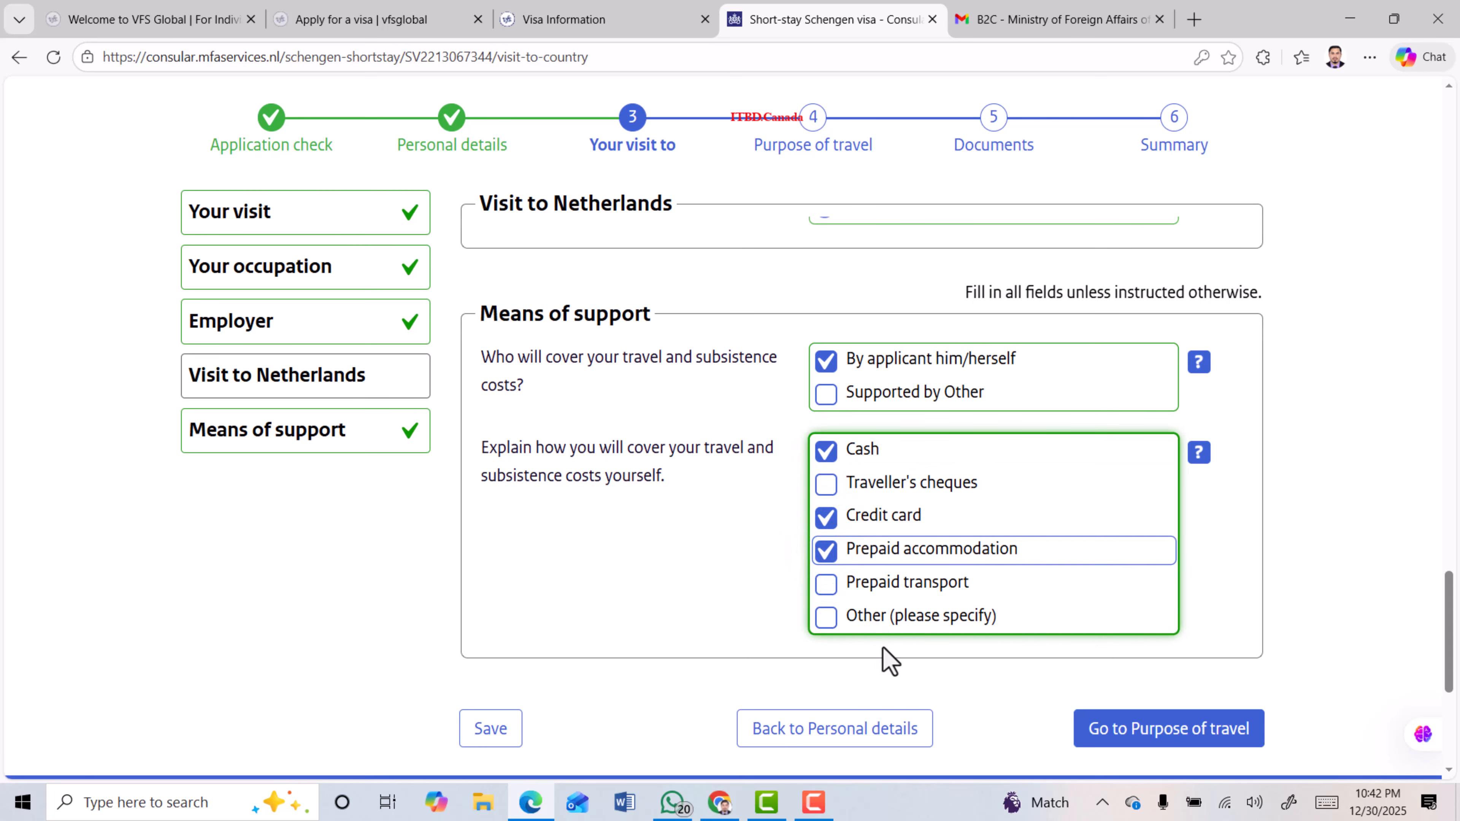
Switch the travel cost coverage to Supported by Other only and review the other sponsor's name, address and number fields
{"action": "left_click", "coordinate": [825, 361]}
{"action": "left_click", "coordinate": [825, 393]}
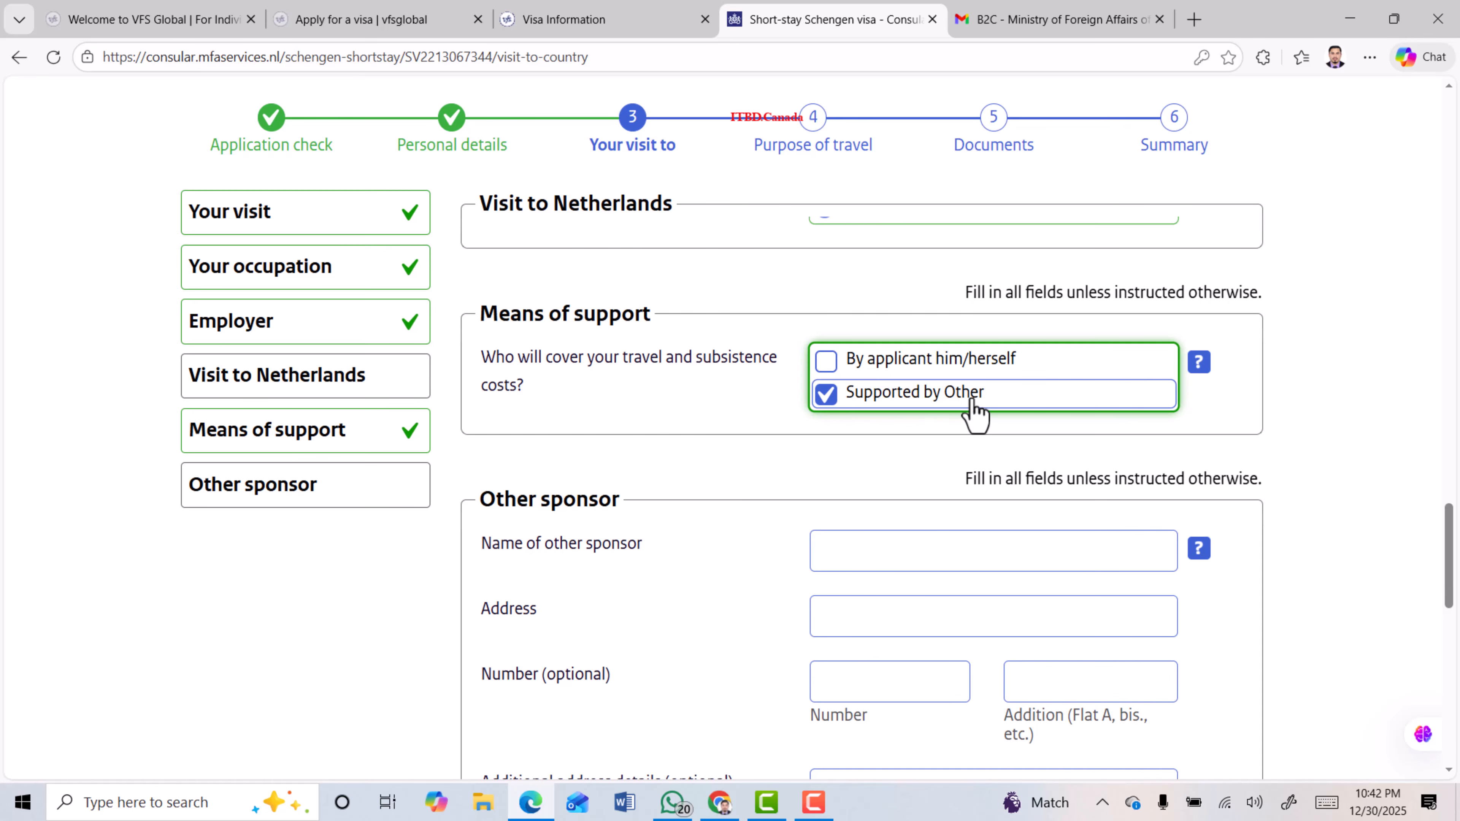
{"action": "scroll", "coordinate": [909, 411], "scroll_direction": "down", "scroll_amount": 1}
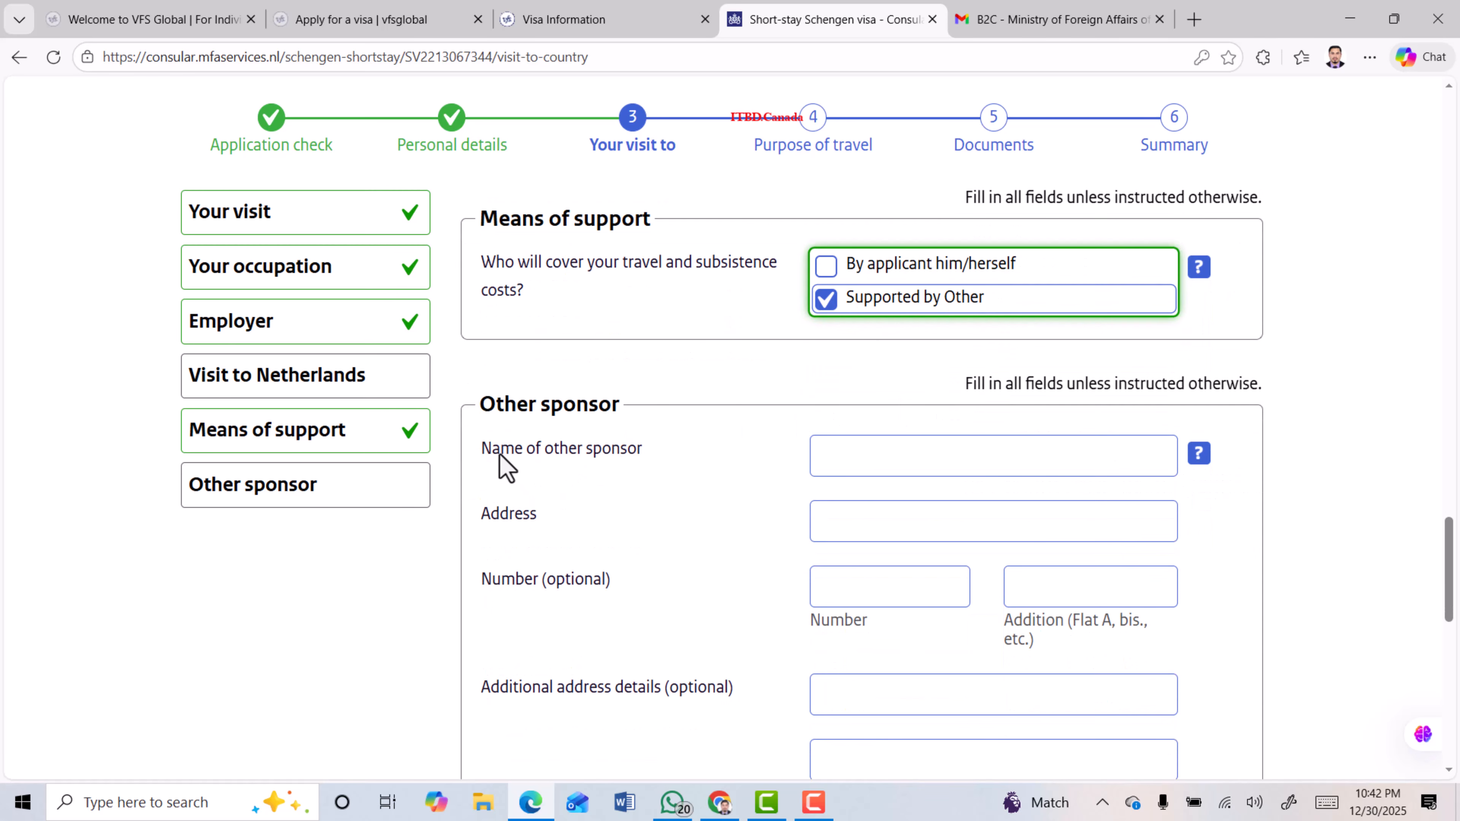
{"action": "left_click_drag", "start_coordinate": [500, 450], "coordinate": [629, 451]}
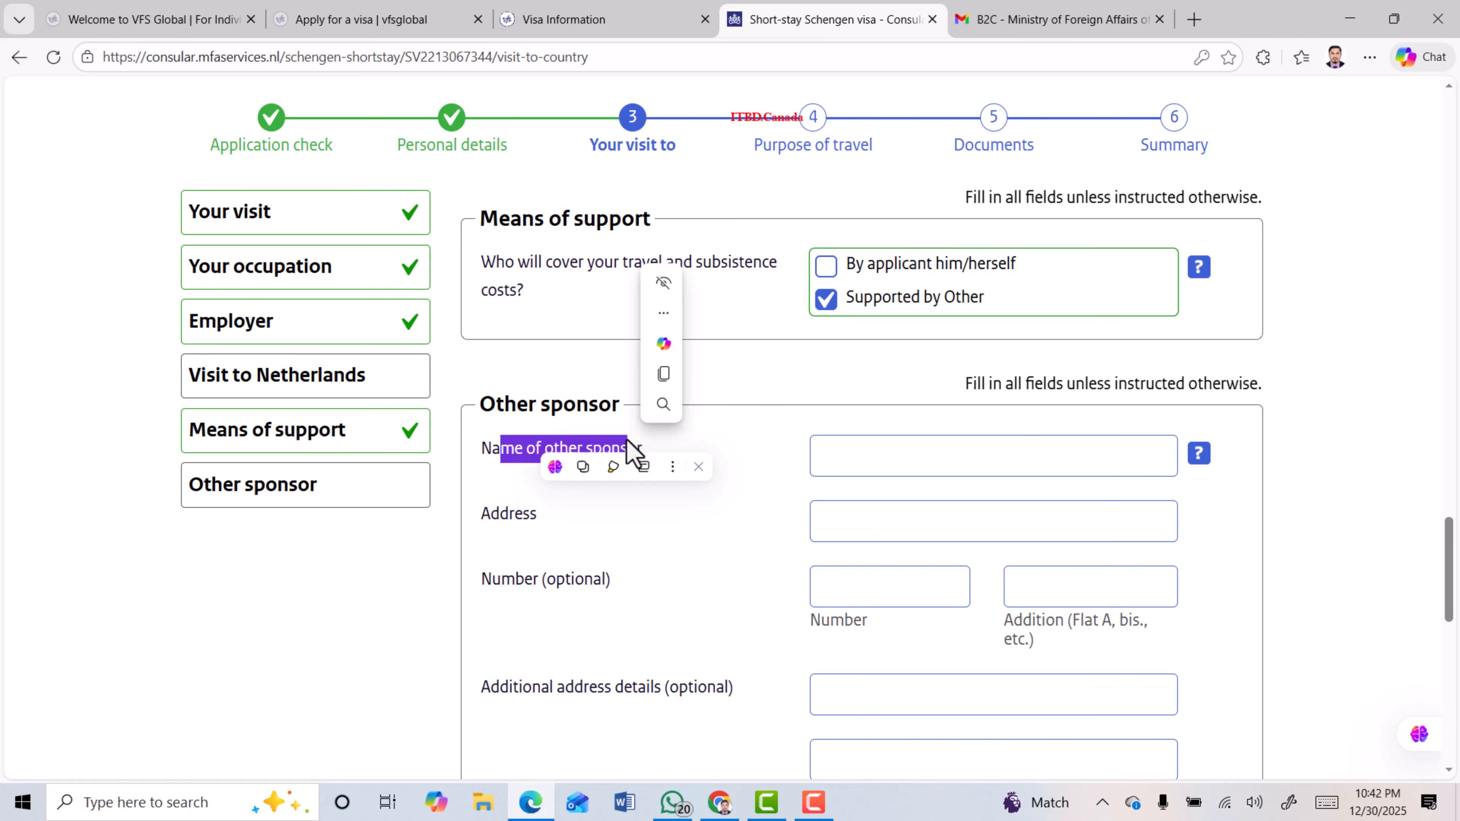
{"action": "left_click", "coordinate": [562, 407]}
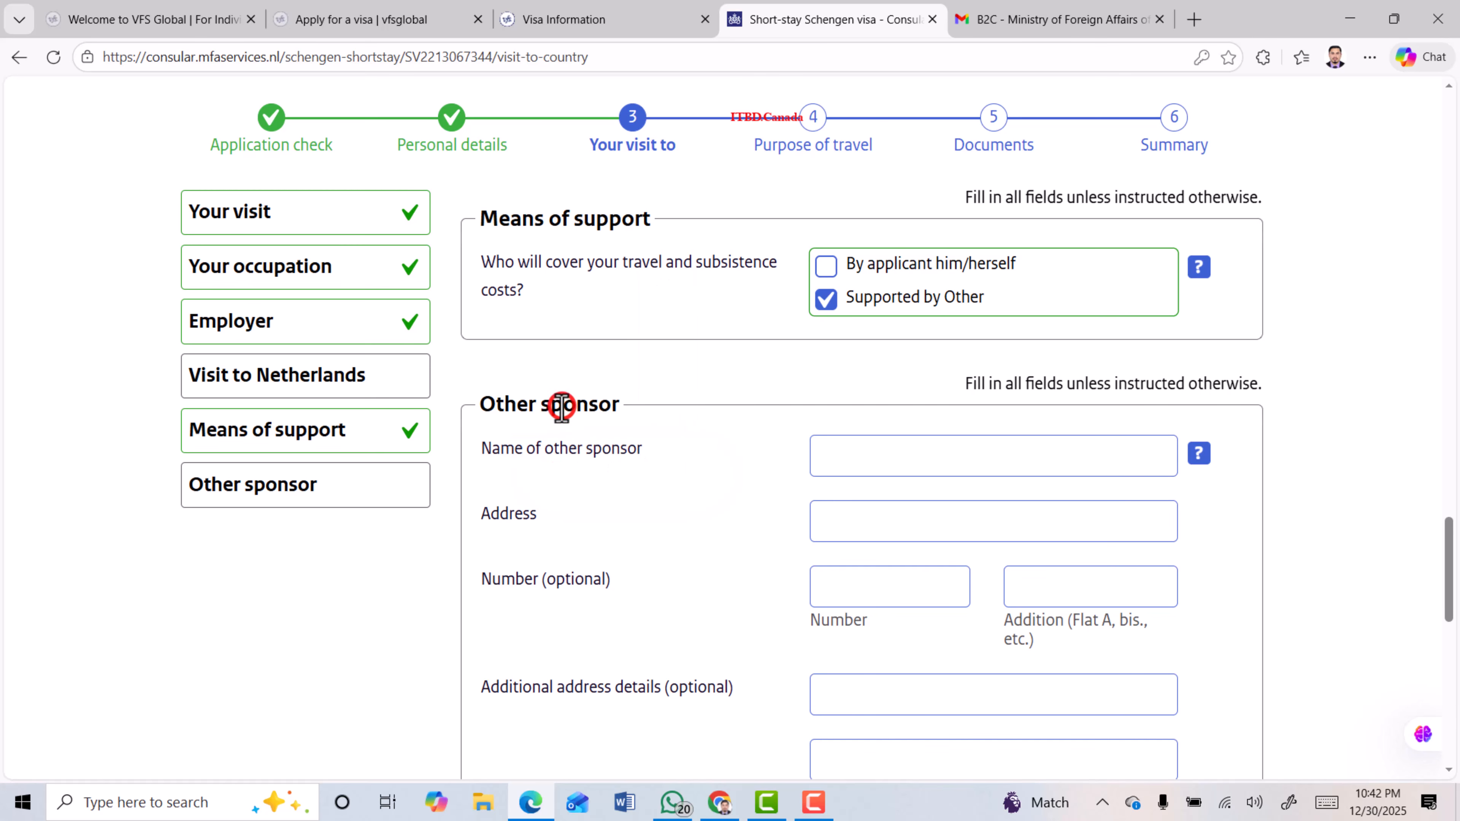
{"action": "double_click", "coordinate": [494, 509]}
{"action": "left_click_drag", "start_coordinate": [499, 579], "coordinate": [569, 581]}
{"action": "scroll", "coordinate": [569, 581], "scroll_direction": "down", "scroll_amount": 3}
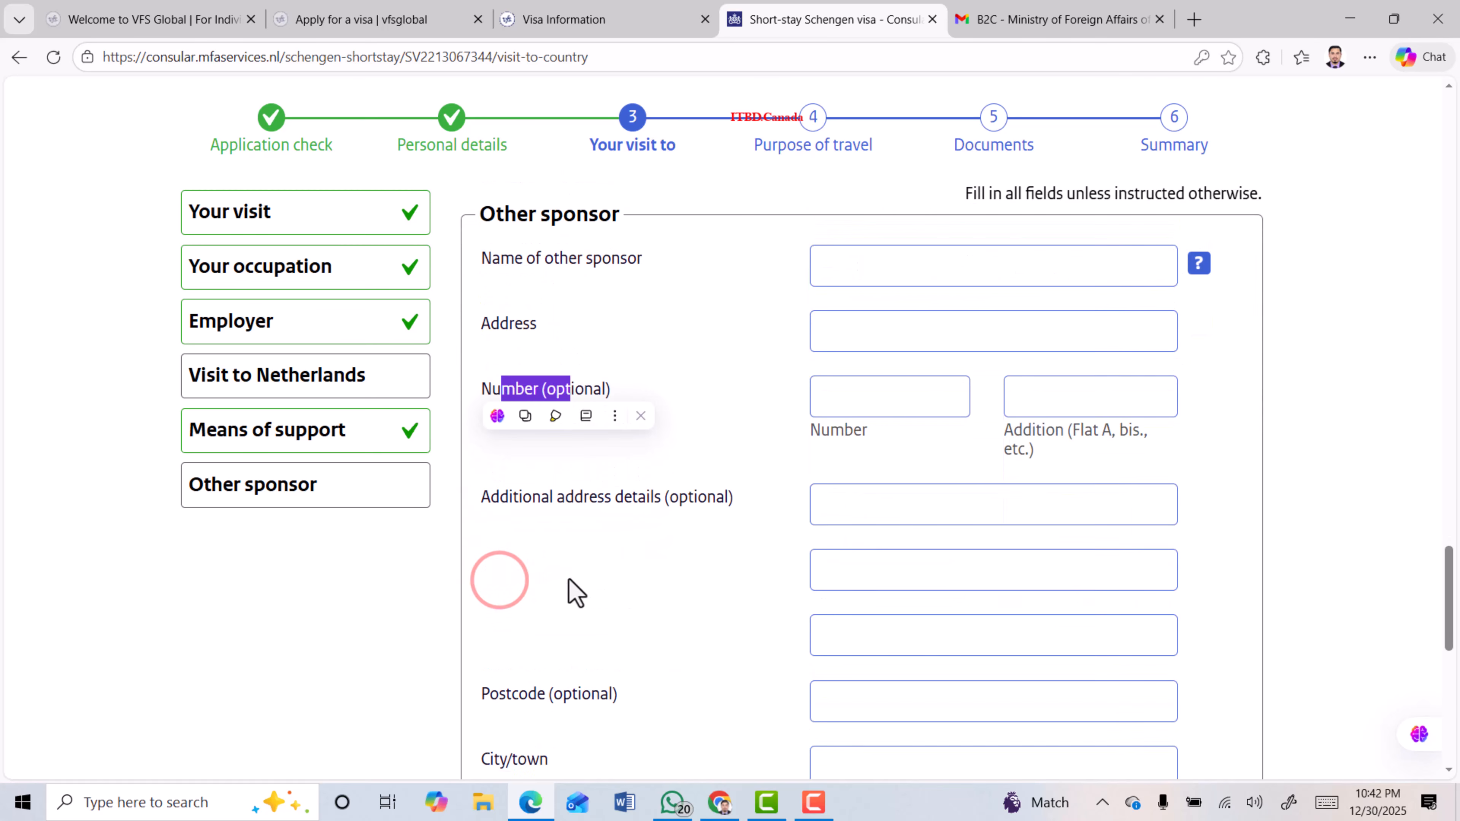
Examine the other sponsor's additional address, postcode, city, country, telephone number and email address fields
{"action": "left_click_drag", "start_coordinate": [521, 498], "coordinate": [642, 502]}
{"action": "scroll", "coordinate": [632, 505], "scroll_direction": "down", "scroll_amount": 5}
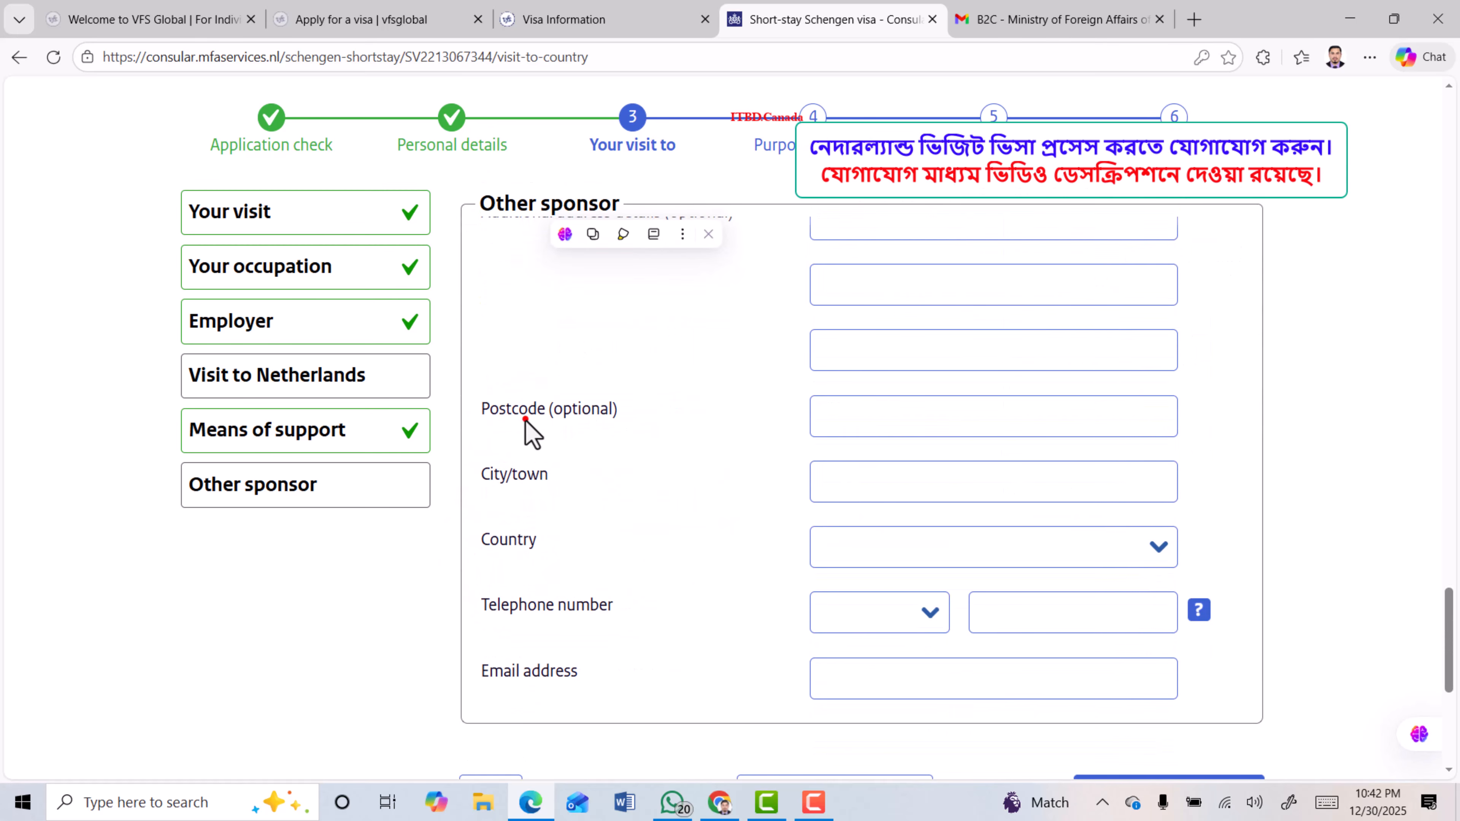
{"action": "left_click_drag", "start_coordinate": [525, 420], "coordinate": [614, 423]}
{"action": "left_click_drag", "start_coordinate": [496, 481], "coordinate": [543, 490]}
{"action": "left_click_drag", "start_coordinate": [488, 542], "coordinate": [546, 546]}
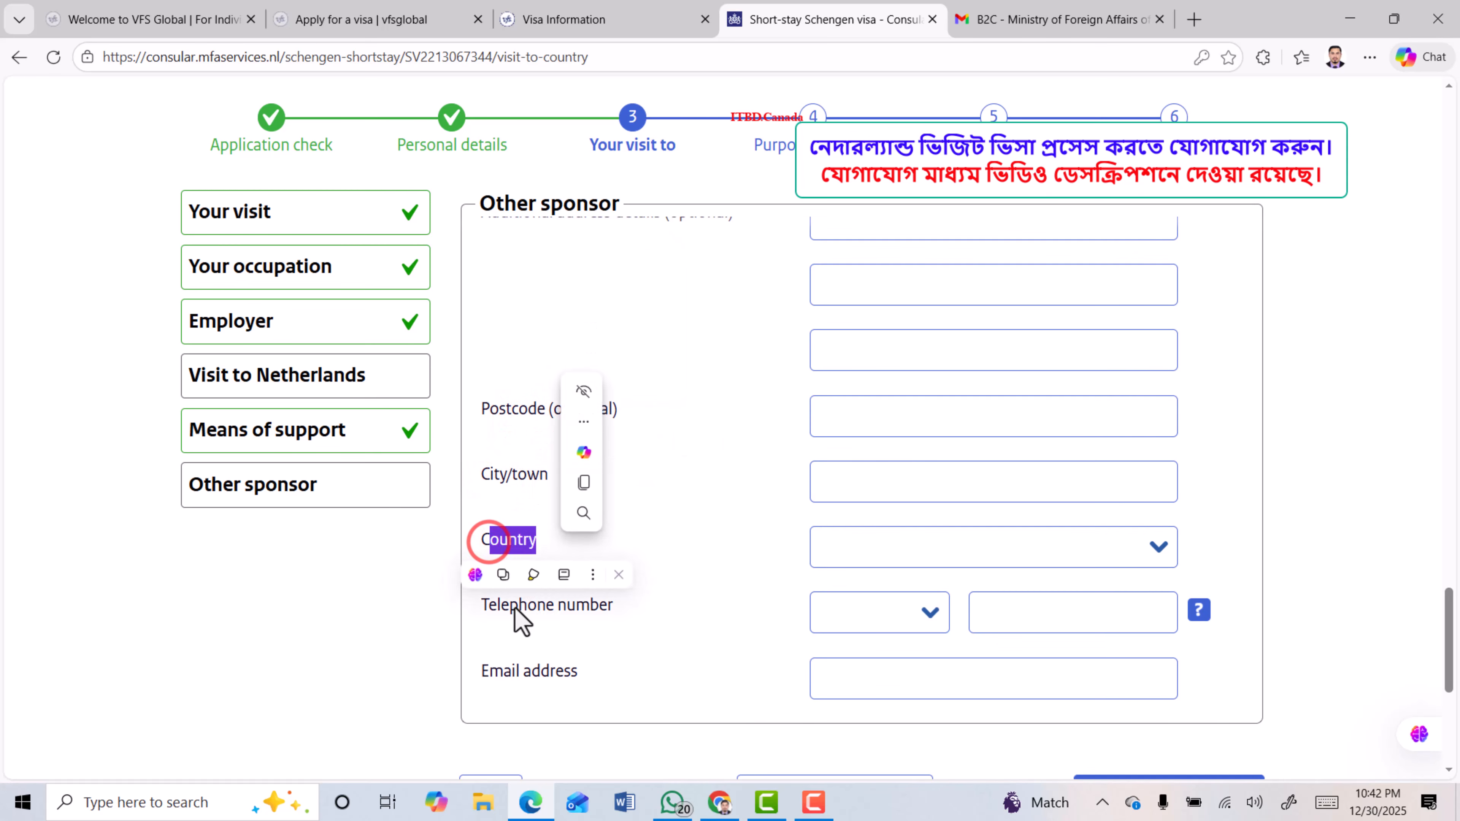
{"action": "left_click_drag", "start_coordinate": [503, 605], "coordinate": [603, 607]}
{"action": "left_click_drag", "start_coordinate": [504, 671], "coordinate": [577, 673]}
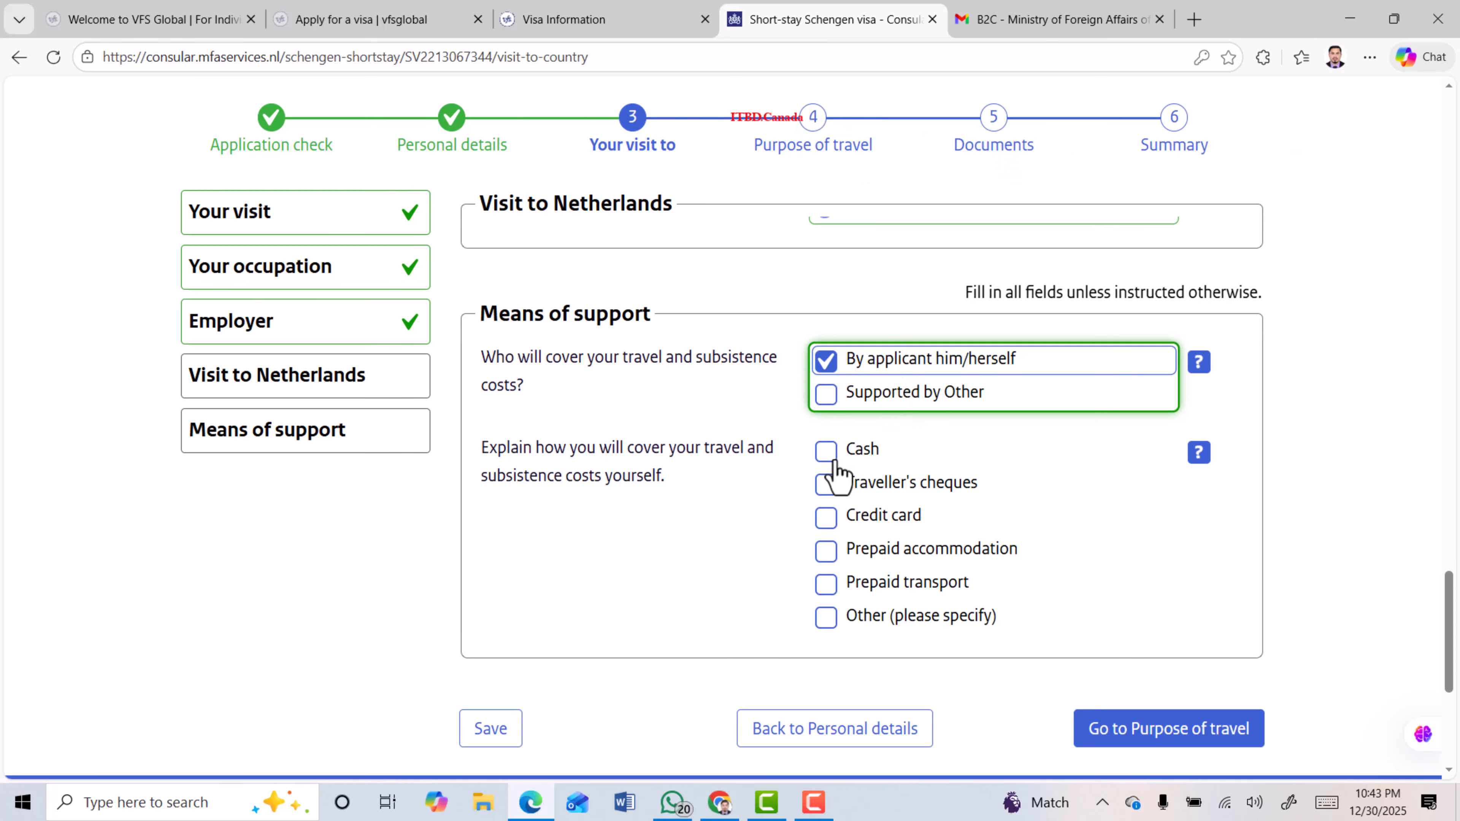
Select Cash and Credit card as the applicant's own means of covering costs, and continue to the Purpose of travel section
{"action": "left_click", "coordinate": [824, 455]}
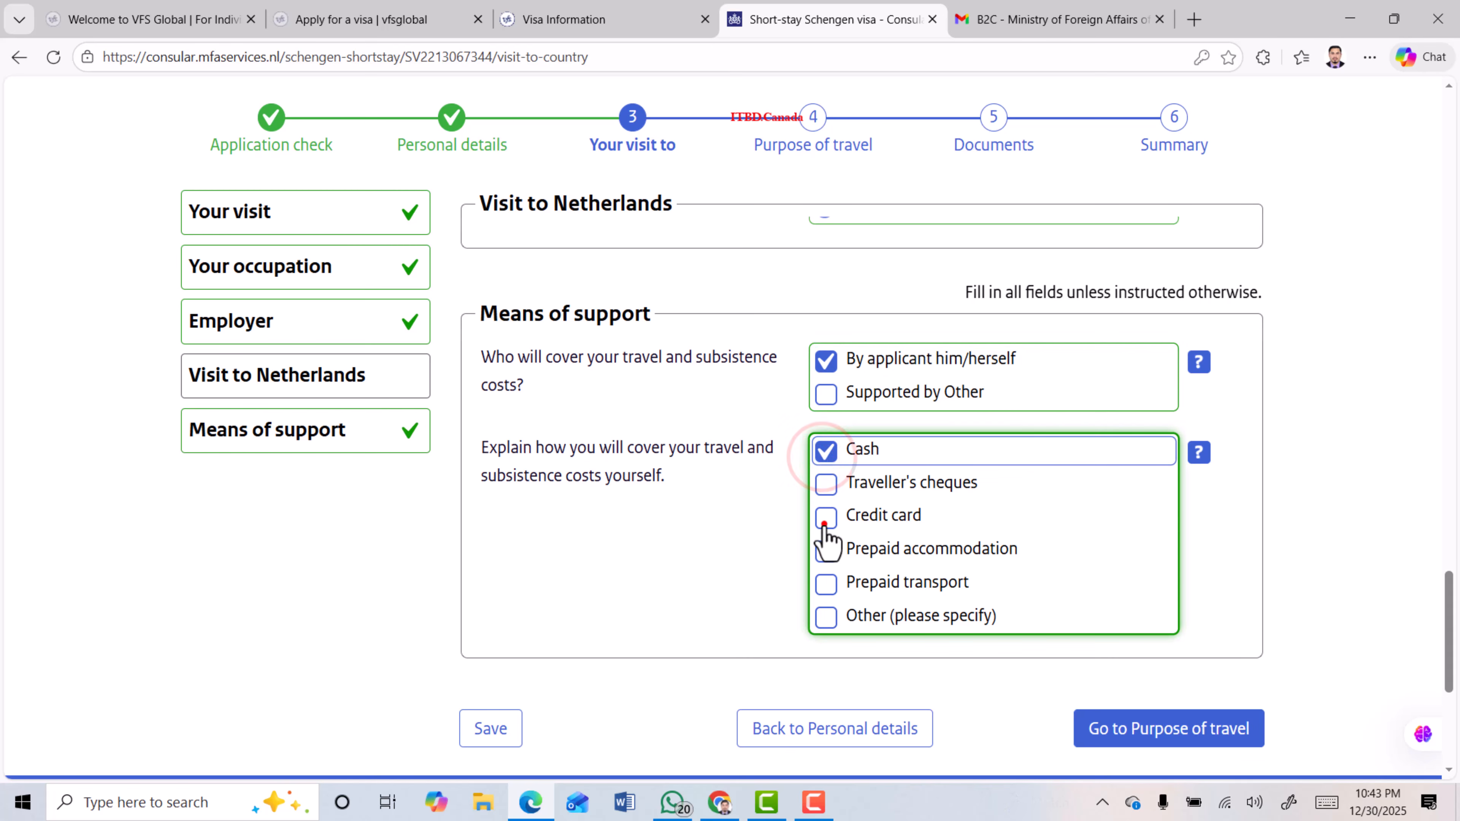
{"action": "left_click", "coordinate": [826, 516]}
{"action": "left_click", "coordinate": [825, 553]}
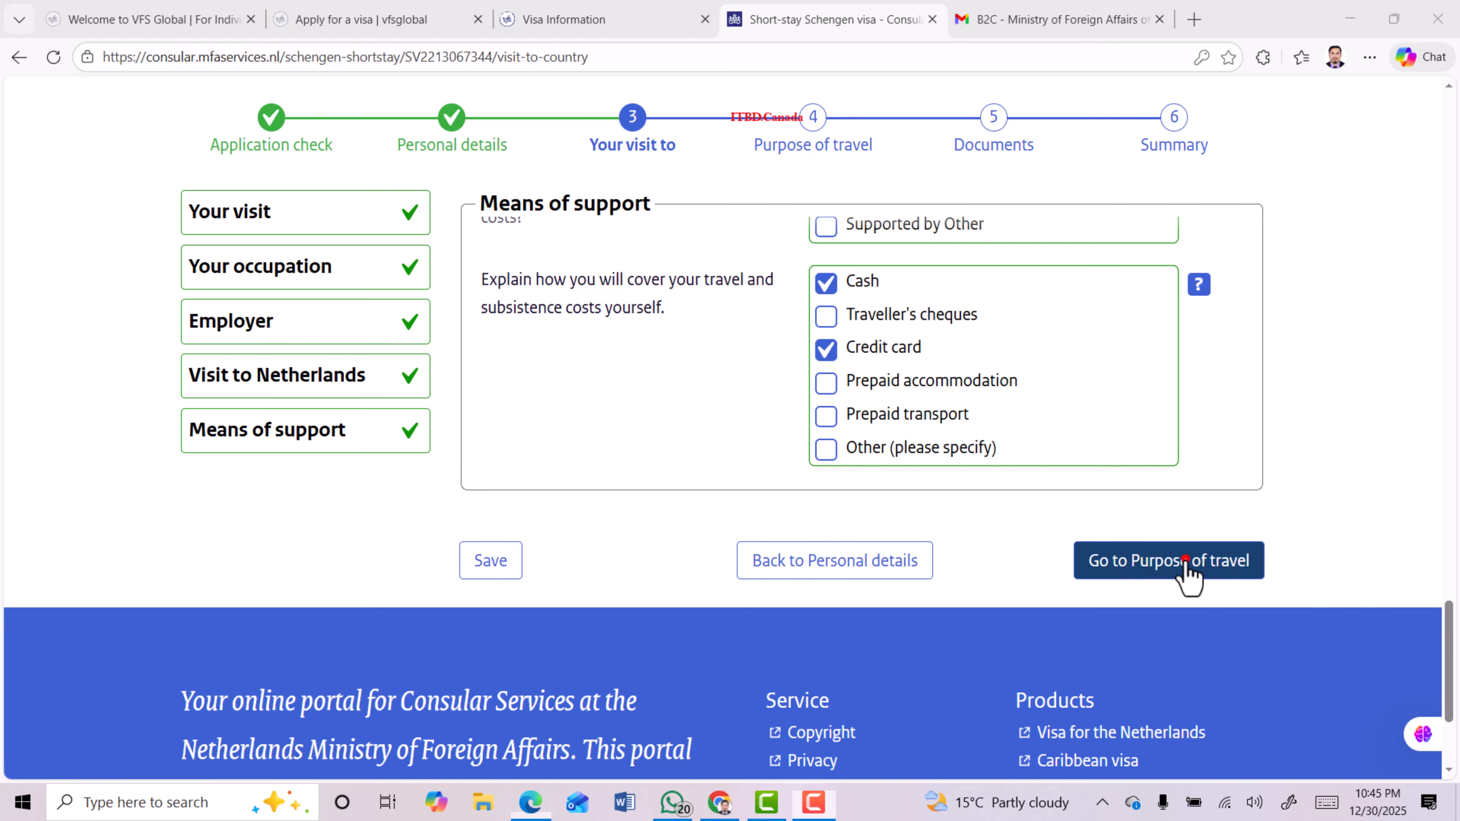
{"action": "left_click", "coordinate": [1187, 562]}
Review the main purpose of travel options and set the main reason for visiting the Schengen area to Tourism
{"action": "left_click_drag", "start_coordinate": [459, 380], "coordinate": [718, 394]}
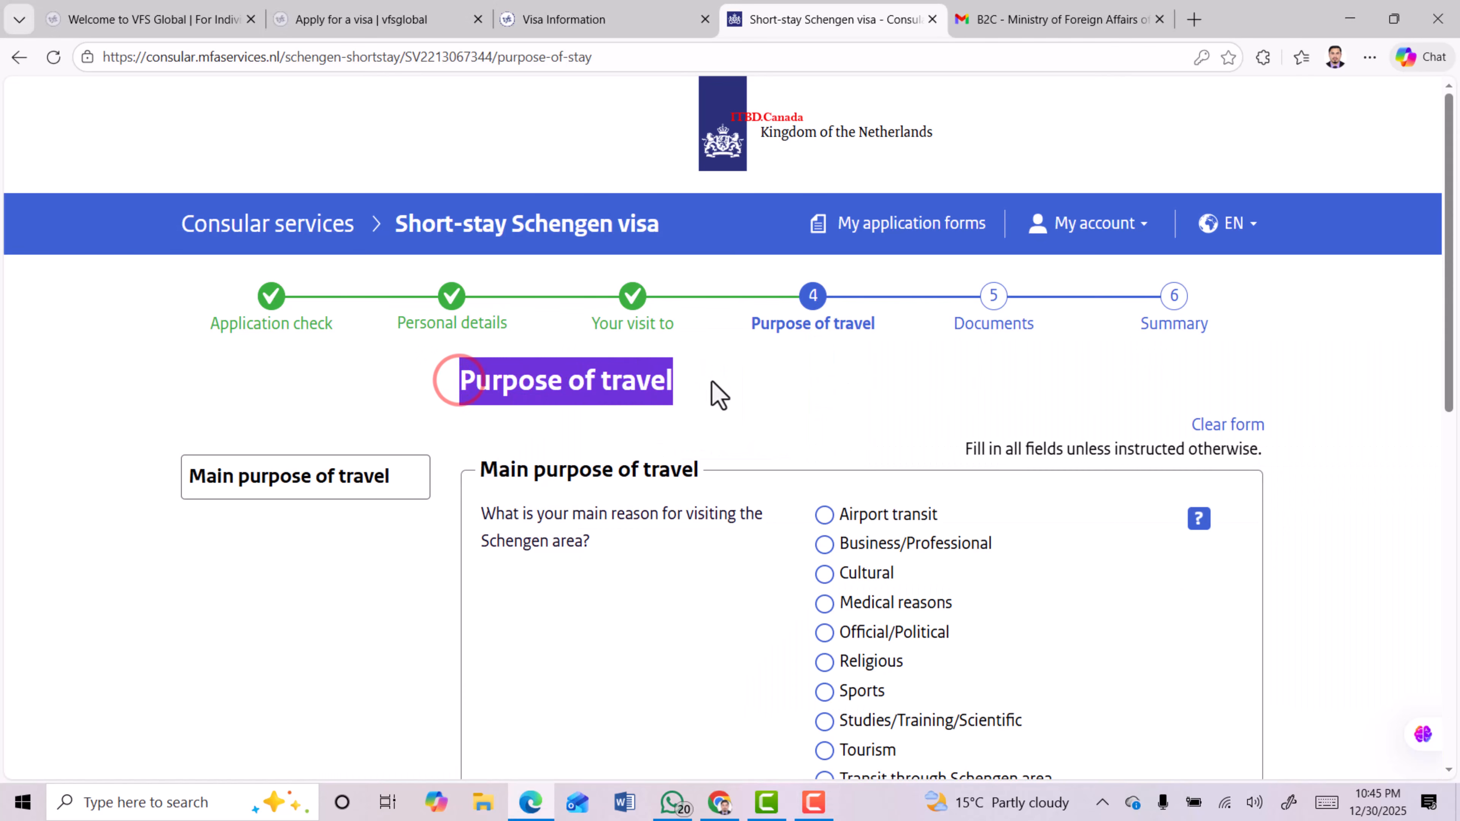
{"action": "scroll", "coordinate": [586, 424], "scroll_direction": "down", "scroll_amount": 2}
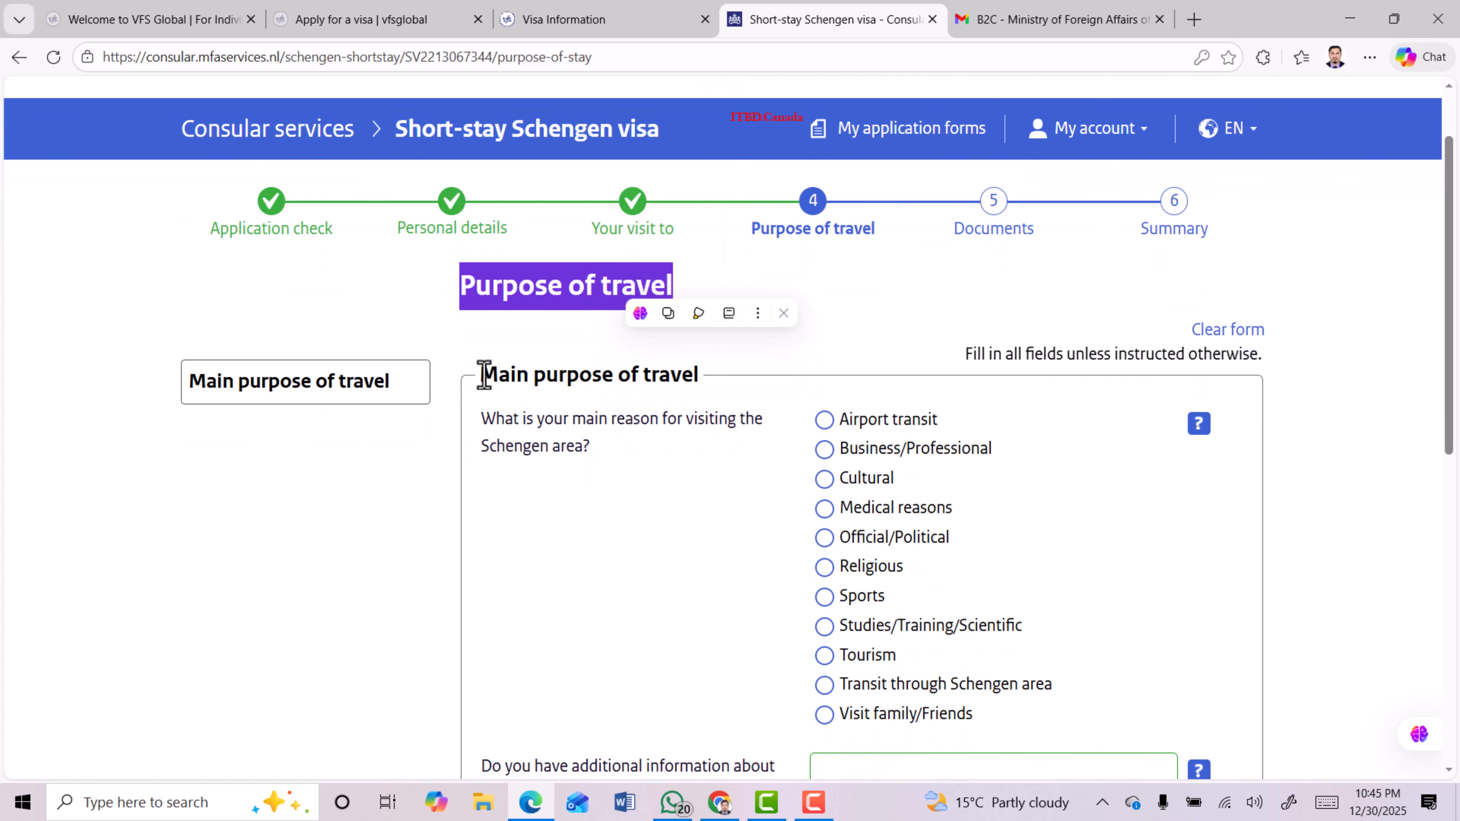
{"action": "left_click_drag", "start_coordinate": [484, 374], "coordinate": [701, 369]}
{"action": "scroll", "coordinate": [551, 450], "scroll_direction": "down", "scroll_amount": 1}
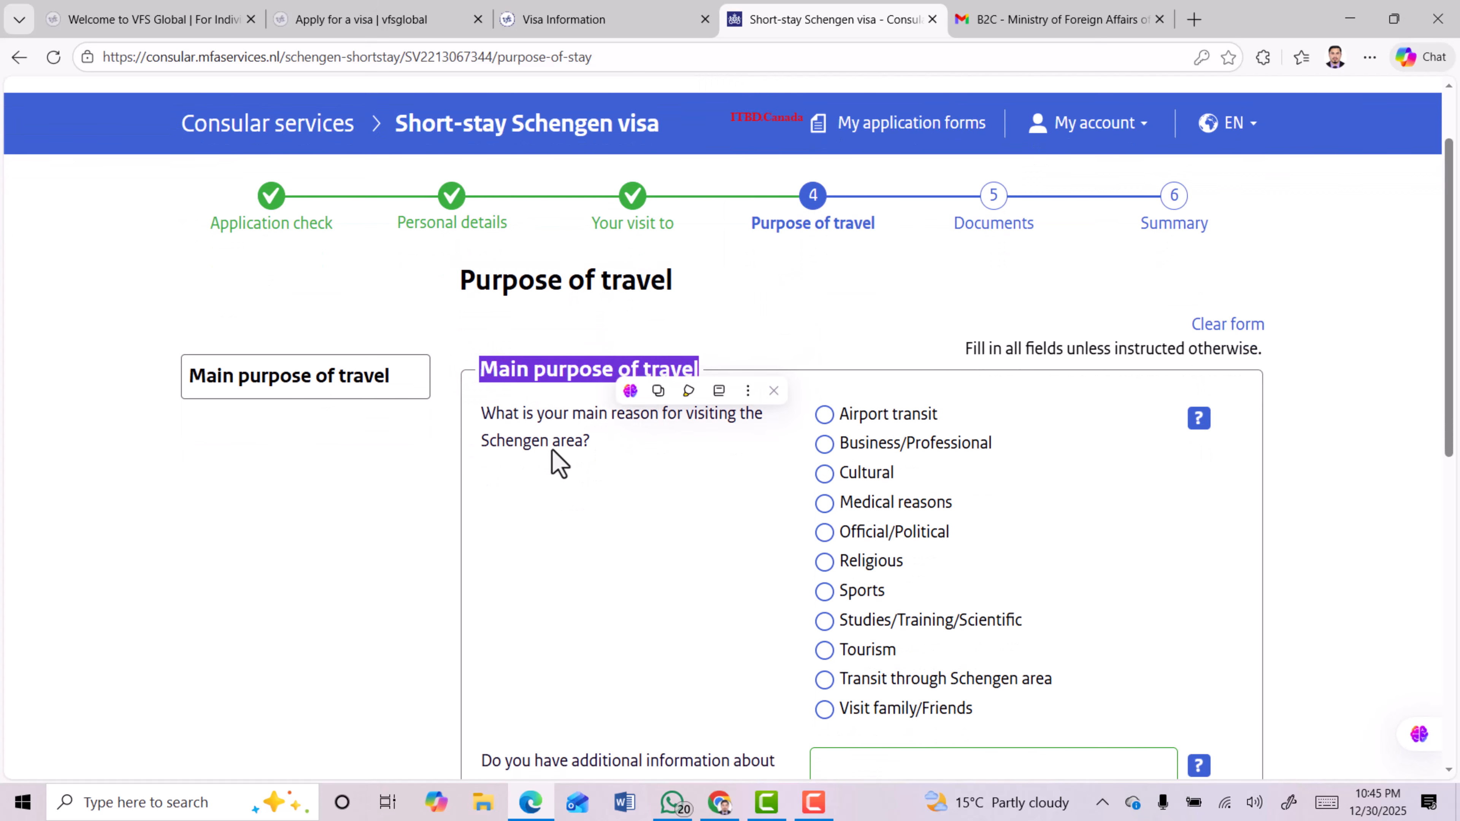
{"action": "scroll", "coordinate": [555, 451], "scroll_direction": "down", "scroll_amount": 3}
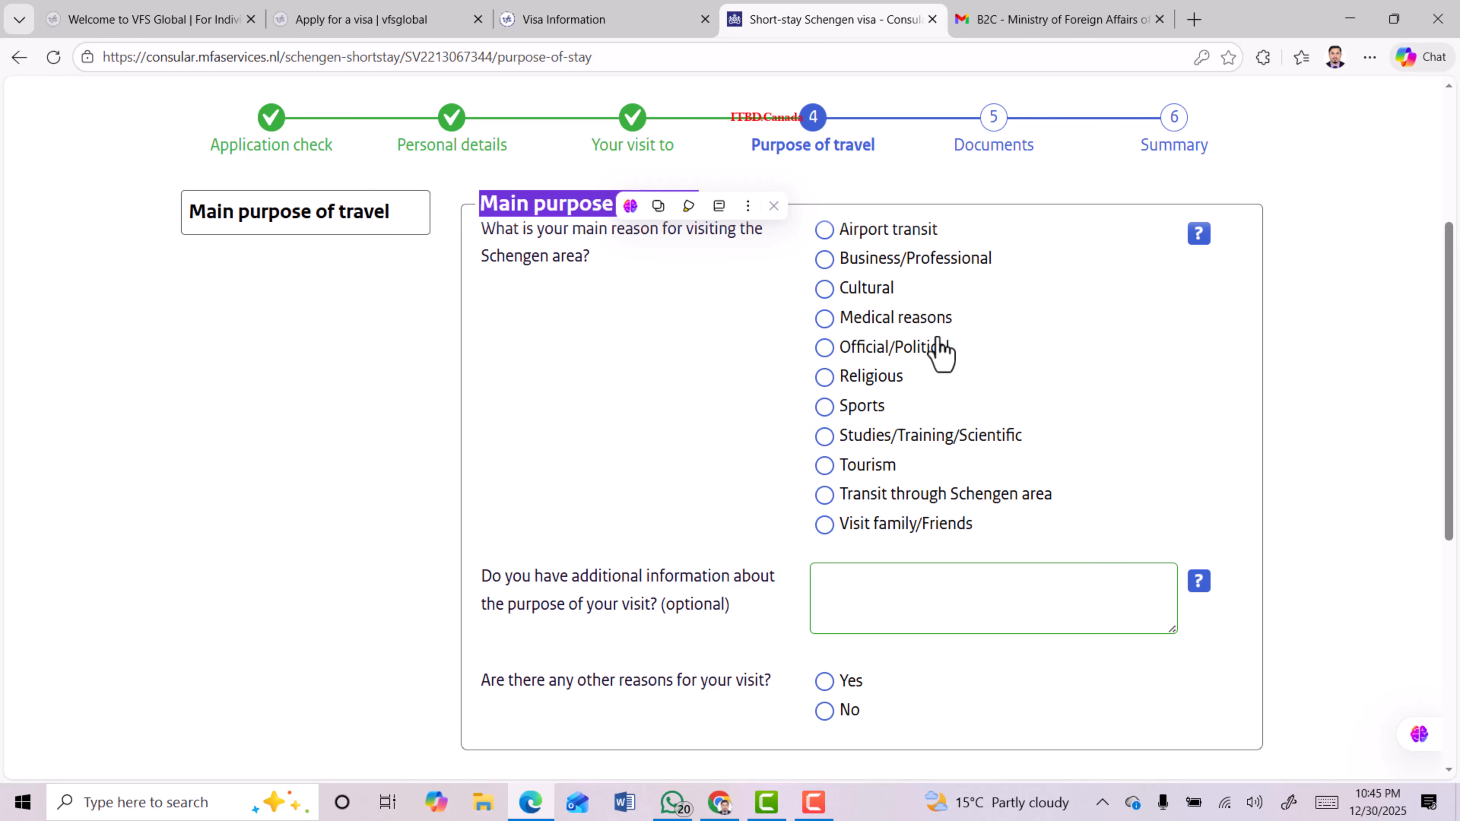
{"action": "left_click", "coordinate": [823, 476]}
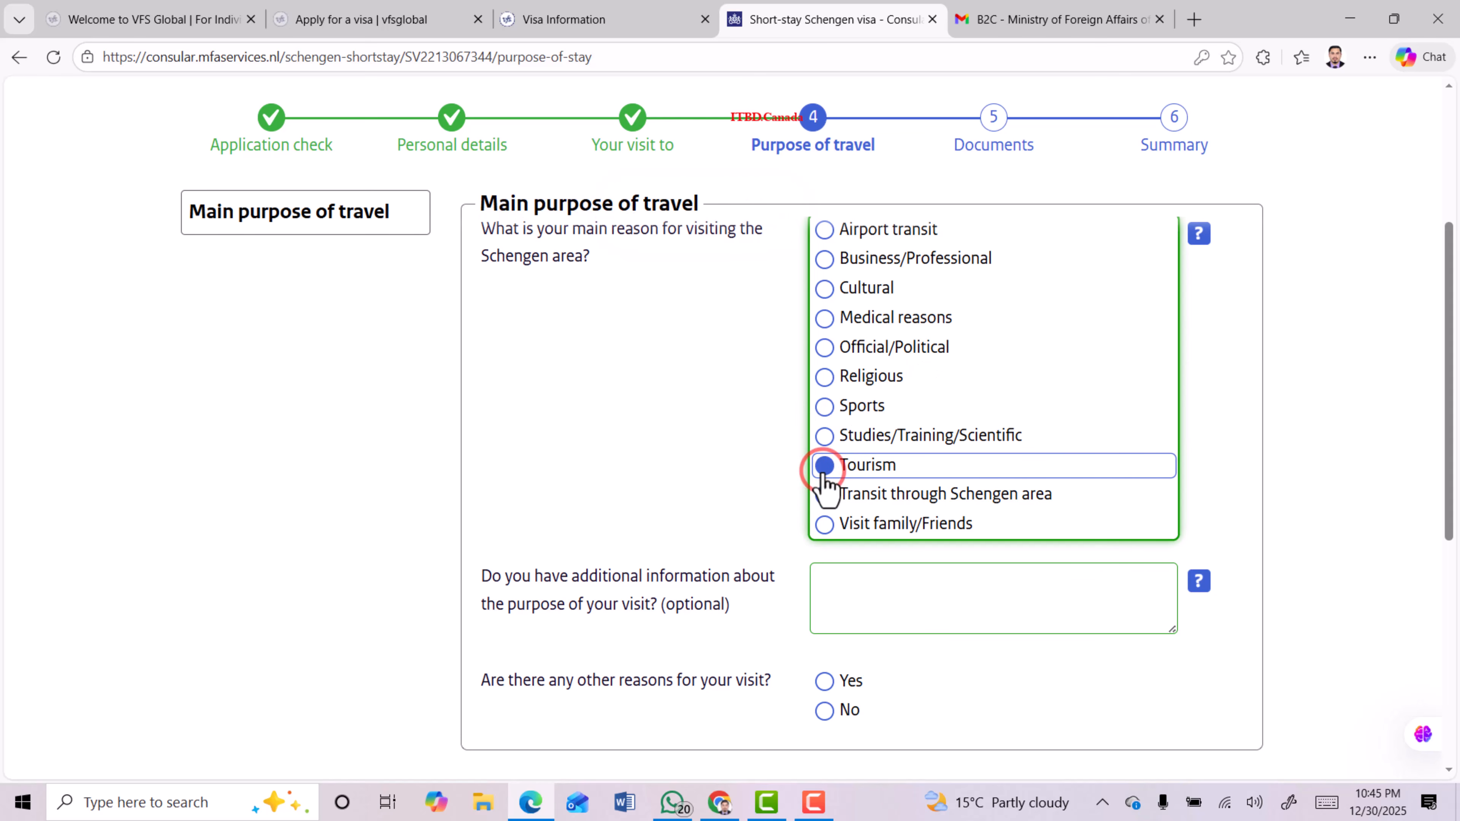
Paste additional purpose information describing a self-funded 15-day tourist visit, 01 April 2026 to 15 April 2026, costing approximately EUR 5,000, and review it
{"action": "left_click_drag", "start_coordinate": [481, 575], "coordinate": [731, 604]}
{"action": "left_click", "coordinate": [663, 606]}
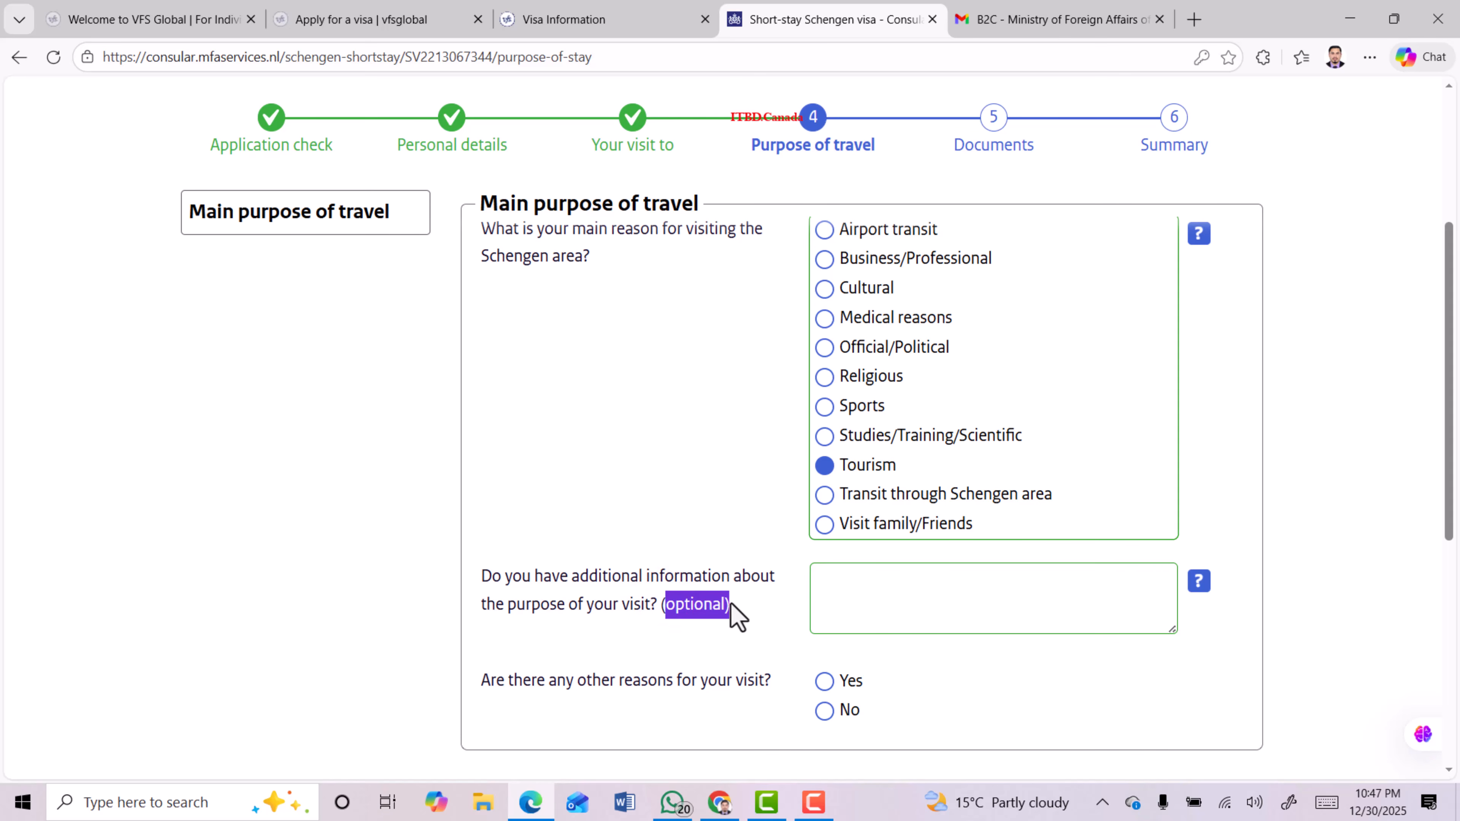
{"action": "left_click", "coordinate": [867, 575]}
{"action": "key", "text": "ctrl+v"}
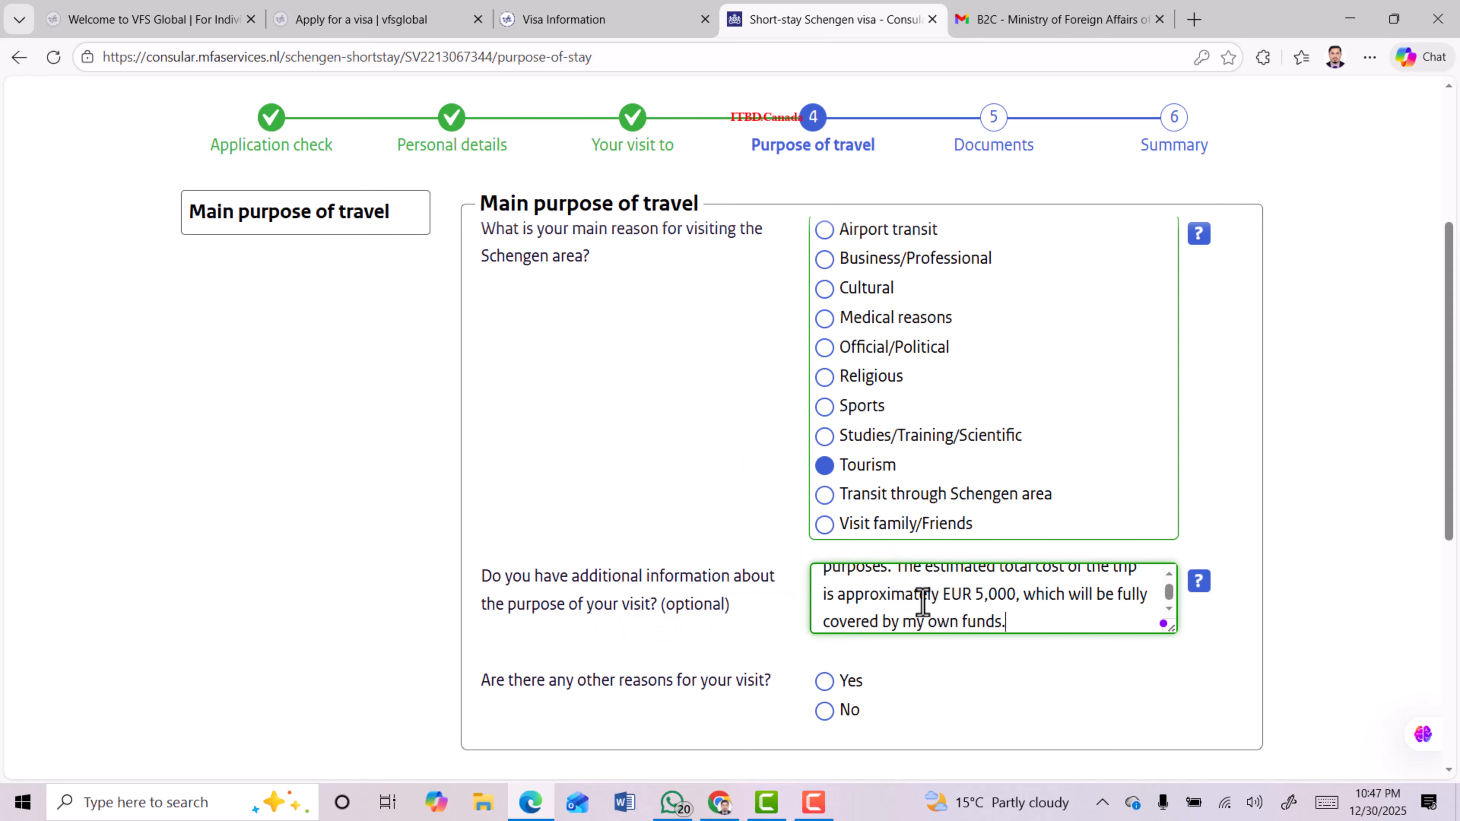
{"action": "scroll", "coordinate": [922, 601], "scroll_direction": "up", "scroll_amount": 4}
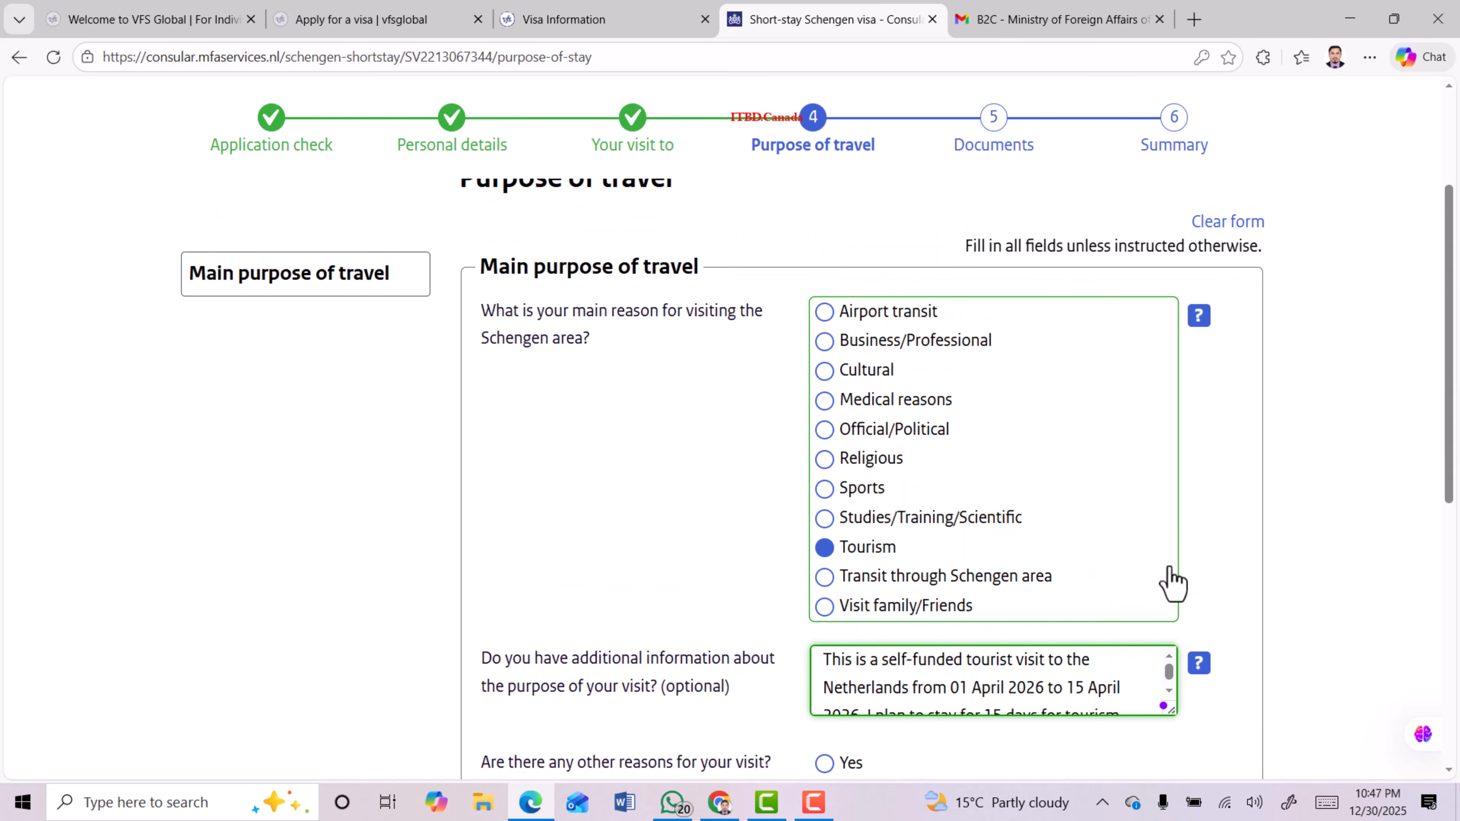
Read through the additional purpose information and the question about other reasons for the visit
{"action": "scroll", "coordinate": [1172, 581], "scroll_direction": "down", "scroll_amount": 3}
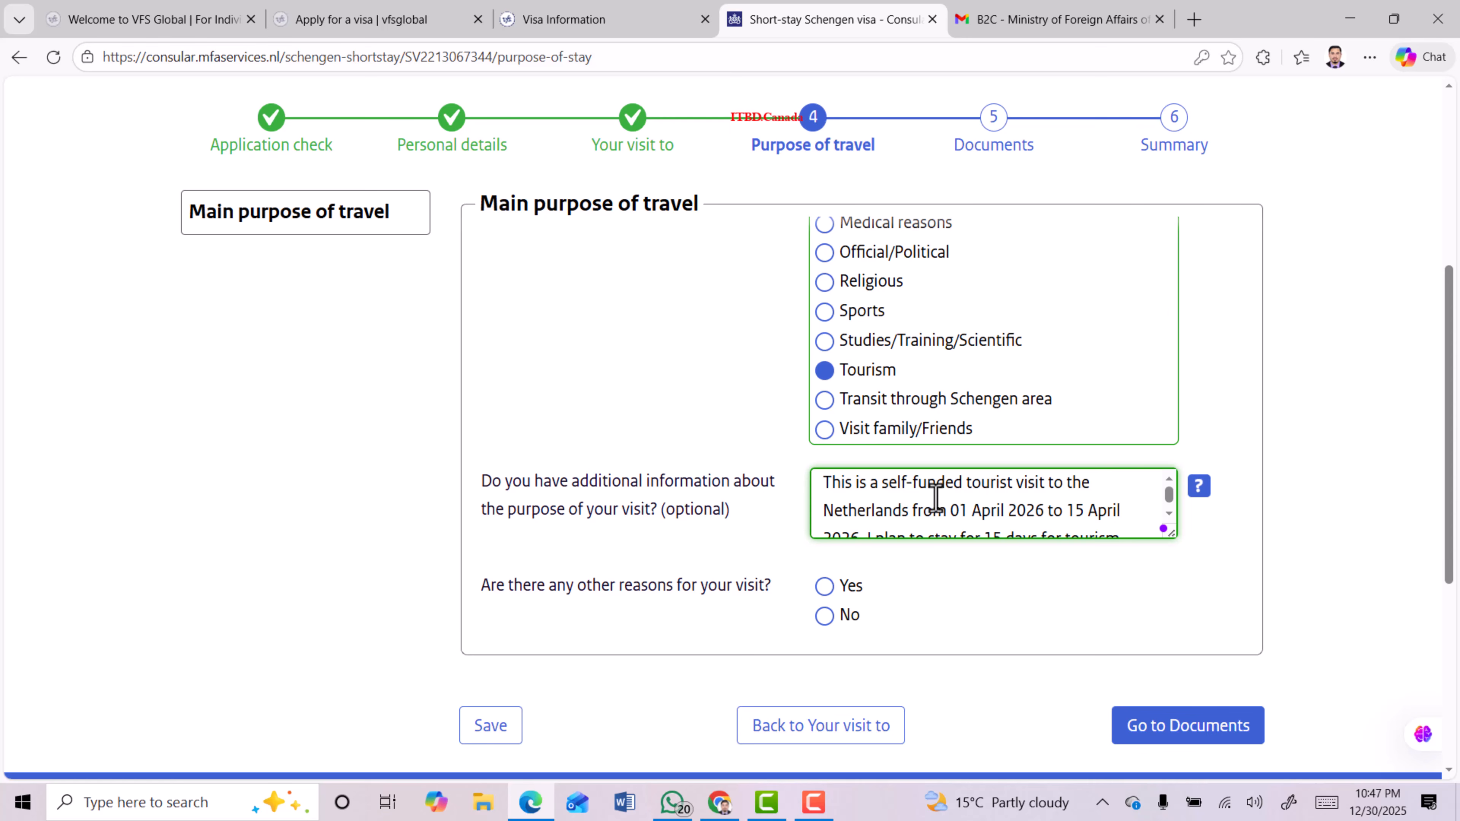
{"action": "scroll", "coordinate": [948, 494], "scroll_direction": "down", "scroll_amount": 1}
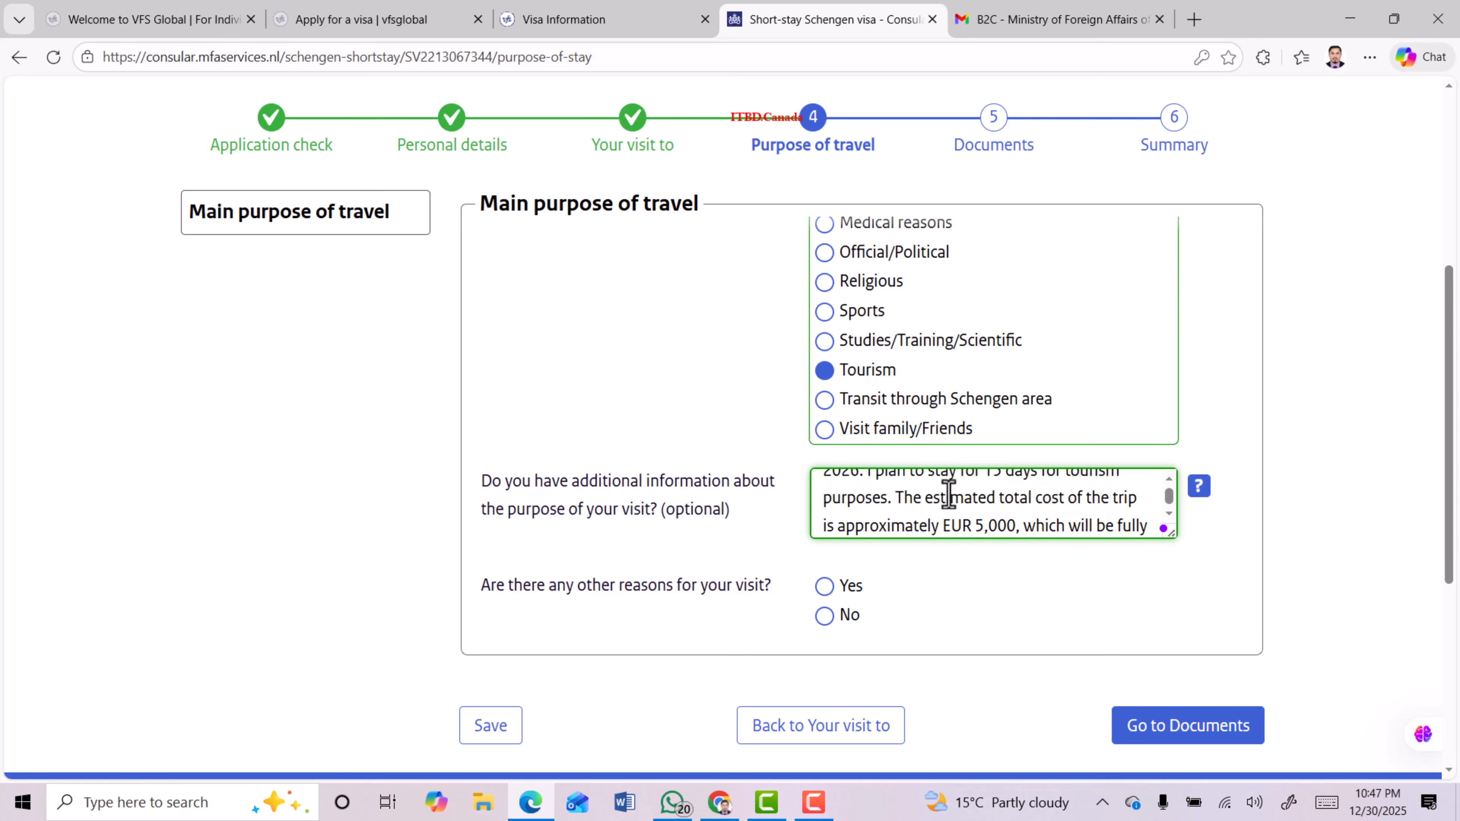
{"action": "scroll", "coordinate": [951, 495], "scroll_direction": "down", "scroll_amount": 1}
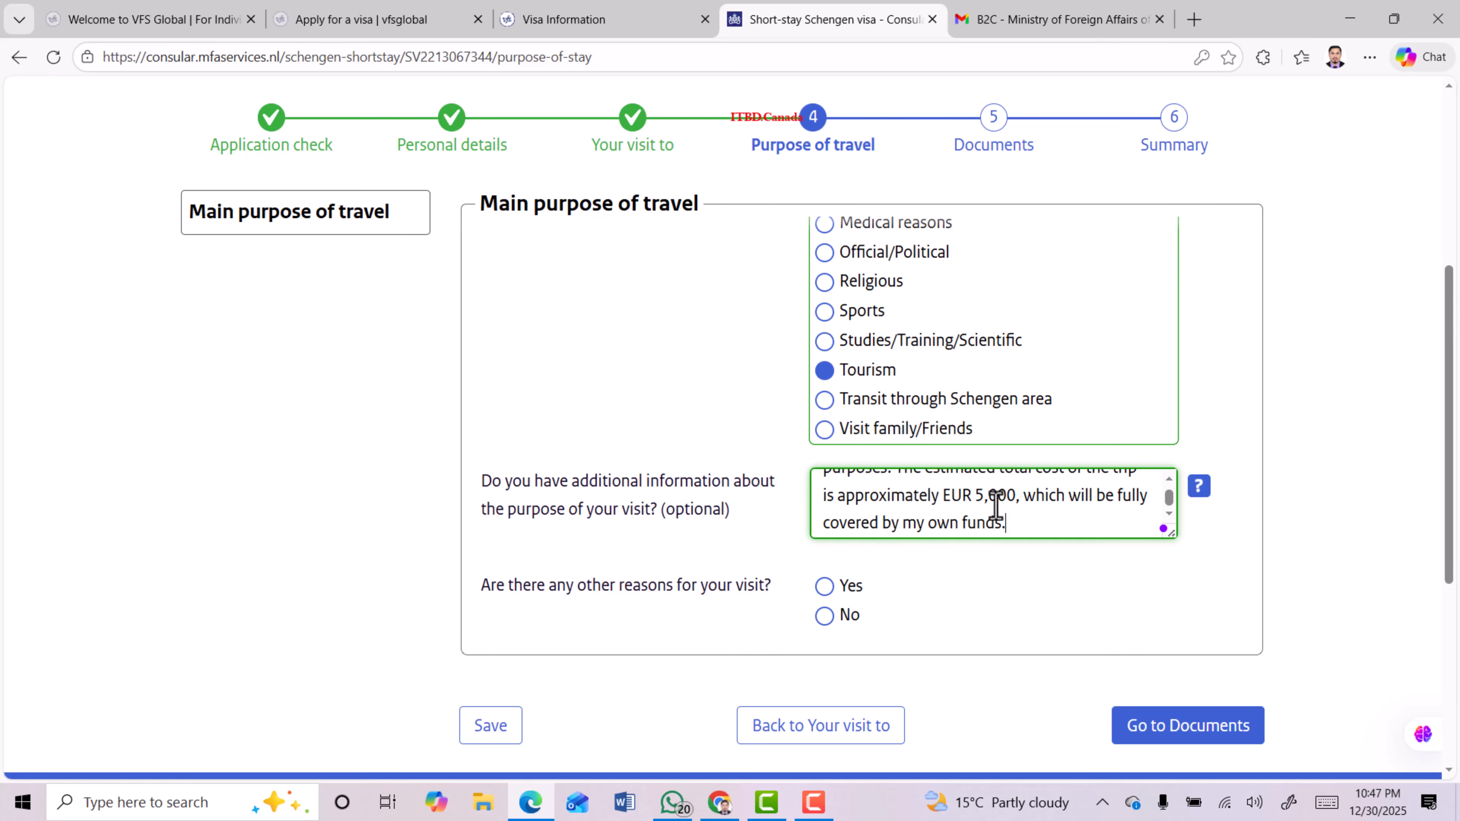
{"action": "scroll", "coordinate": [996, 506], "scroll_direction": "down", "scroll_amount": 1}
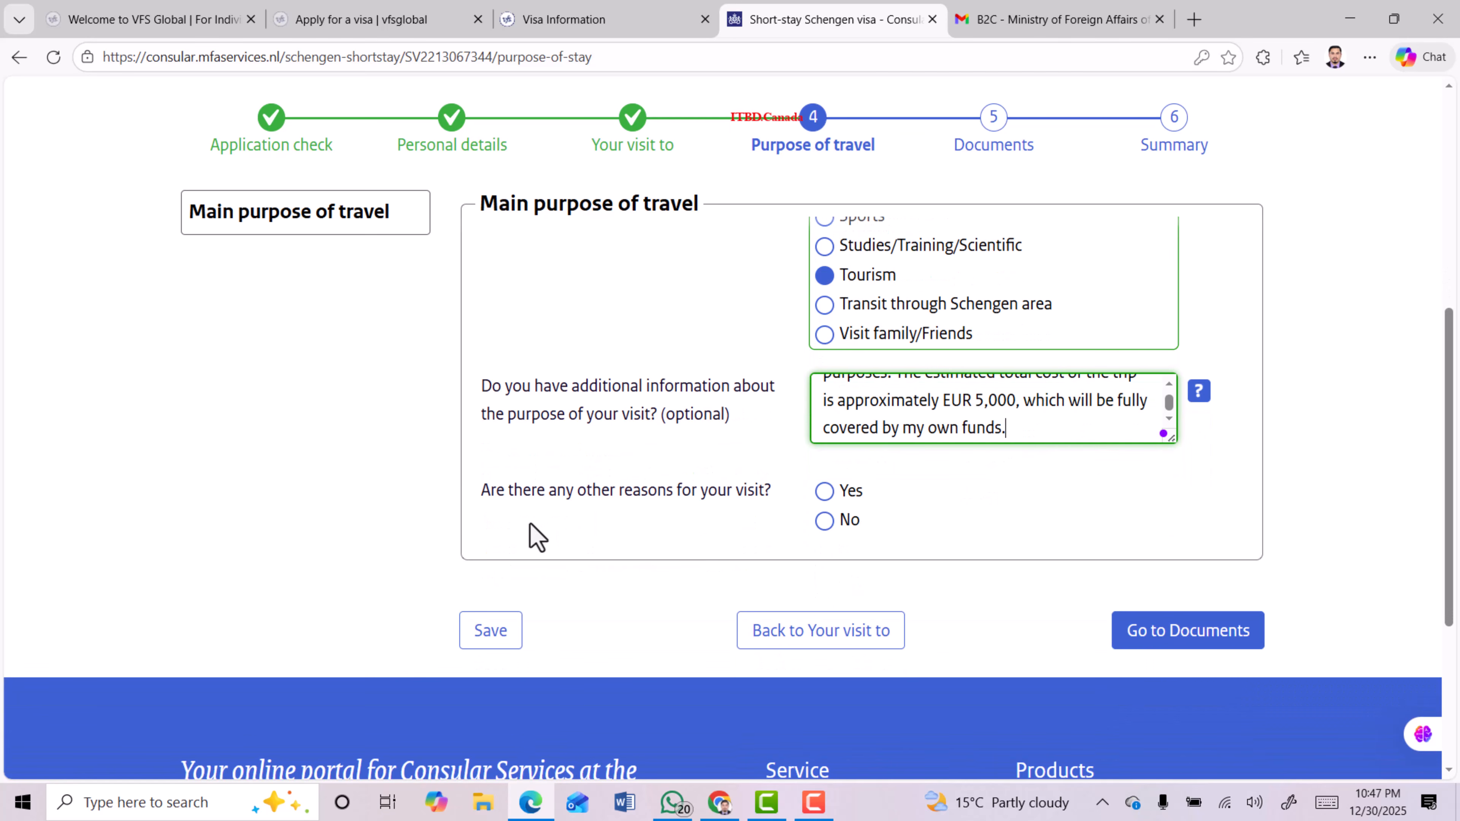
{"action": "left_click_drag", "start_coordinate": [475, 491], "coordinate": [776, 500]}
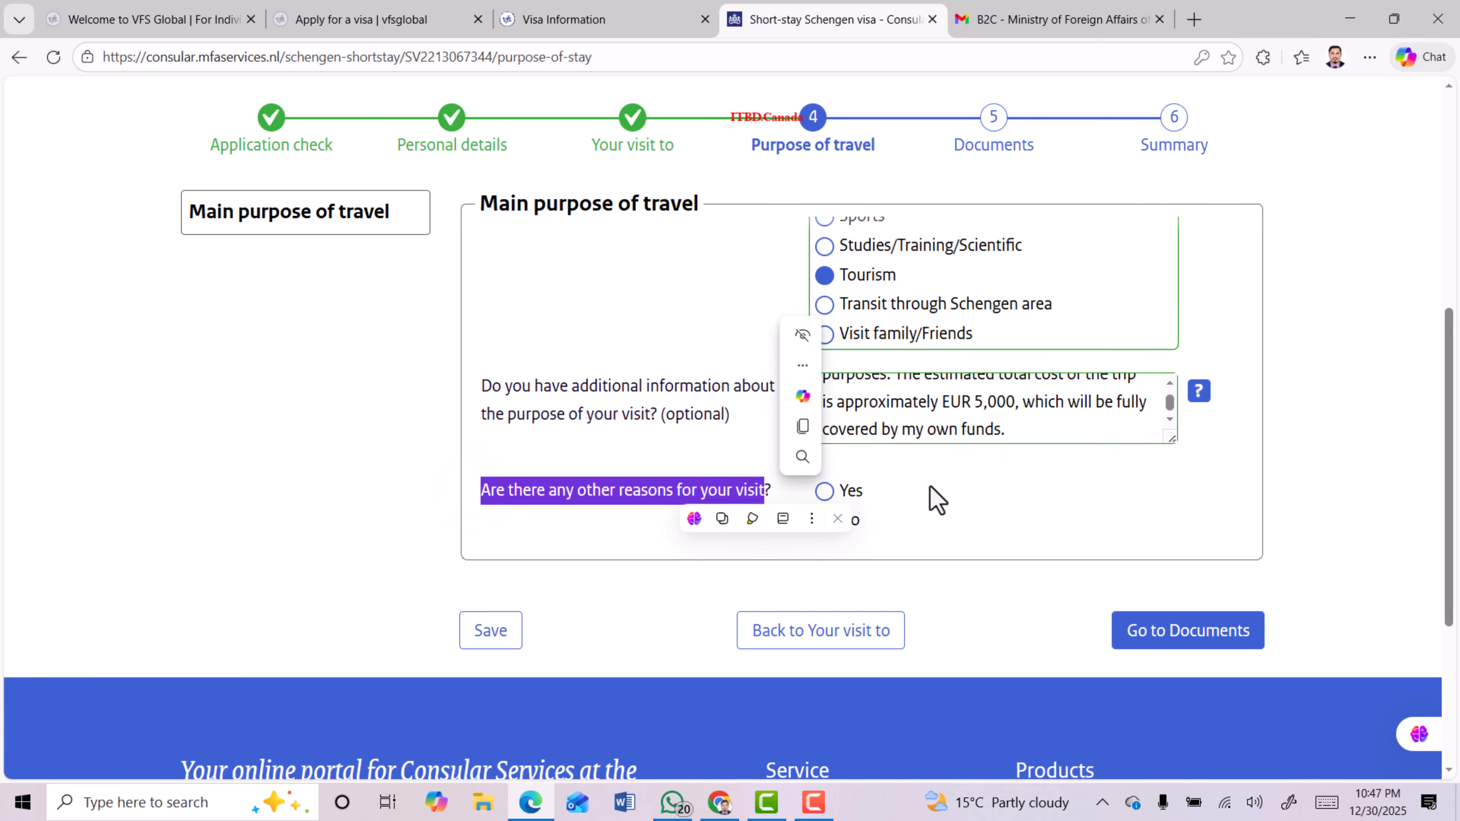
Answer Yes to having other reasons for the visit and review the additional travel reasons offered
{"action": "left_click", "coordinate": [947, 490]}
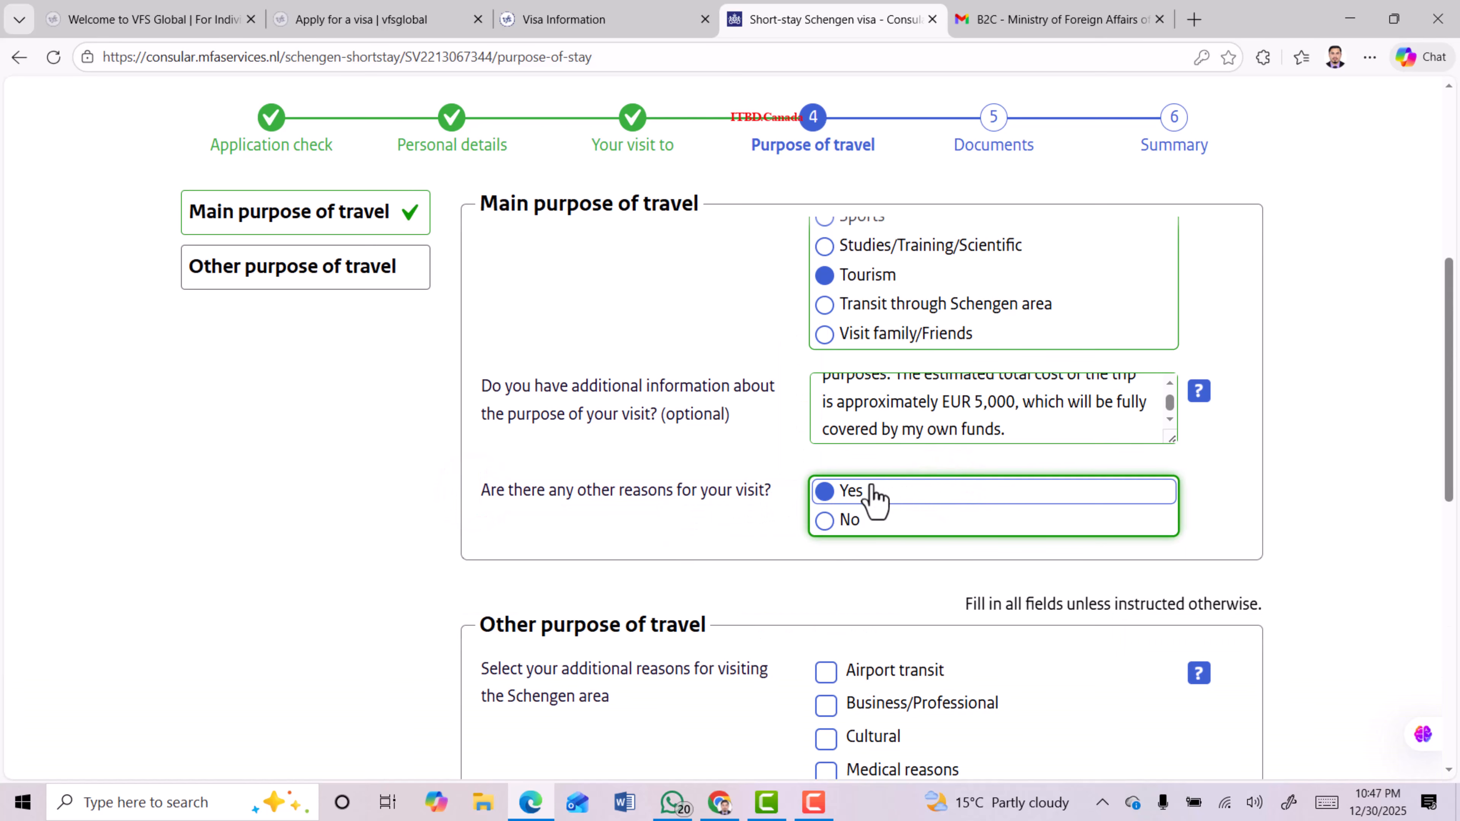
{"action": "left_click", "coordinate": [841, 512]}
{"action": "left_click", "coordinate": [825, 491]}
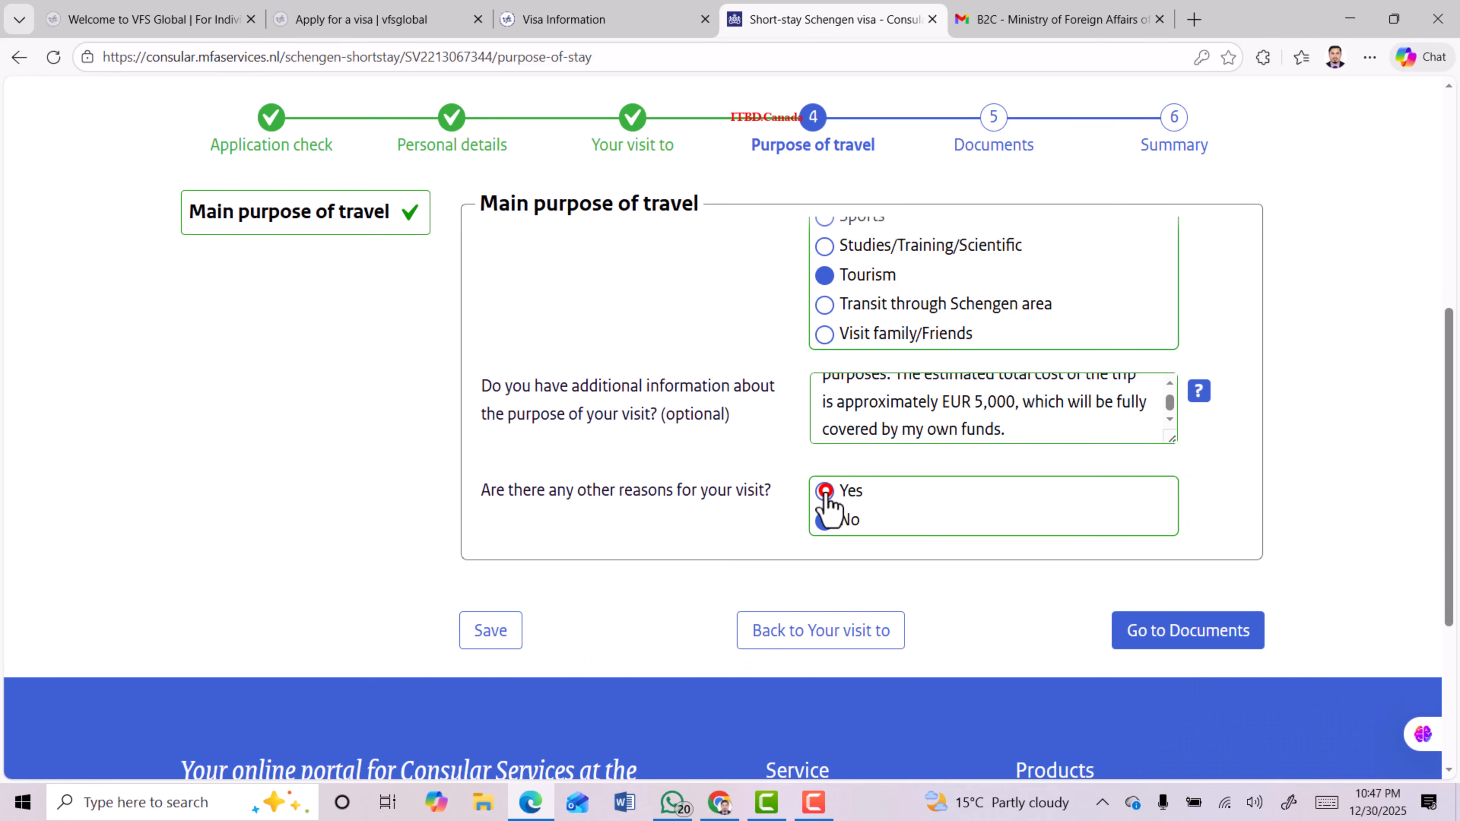
{"action": "scroll", "coordinate": [749, 503], "scroll_direction": "up", "scroll_amount": 3}
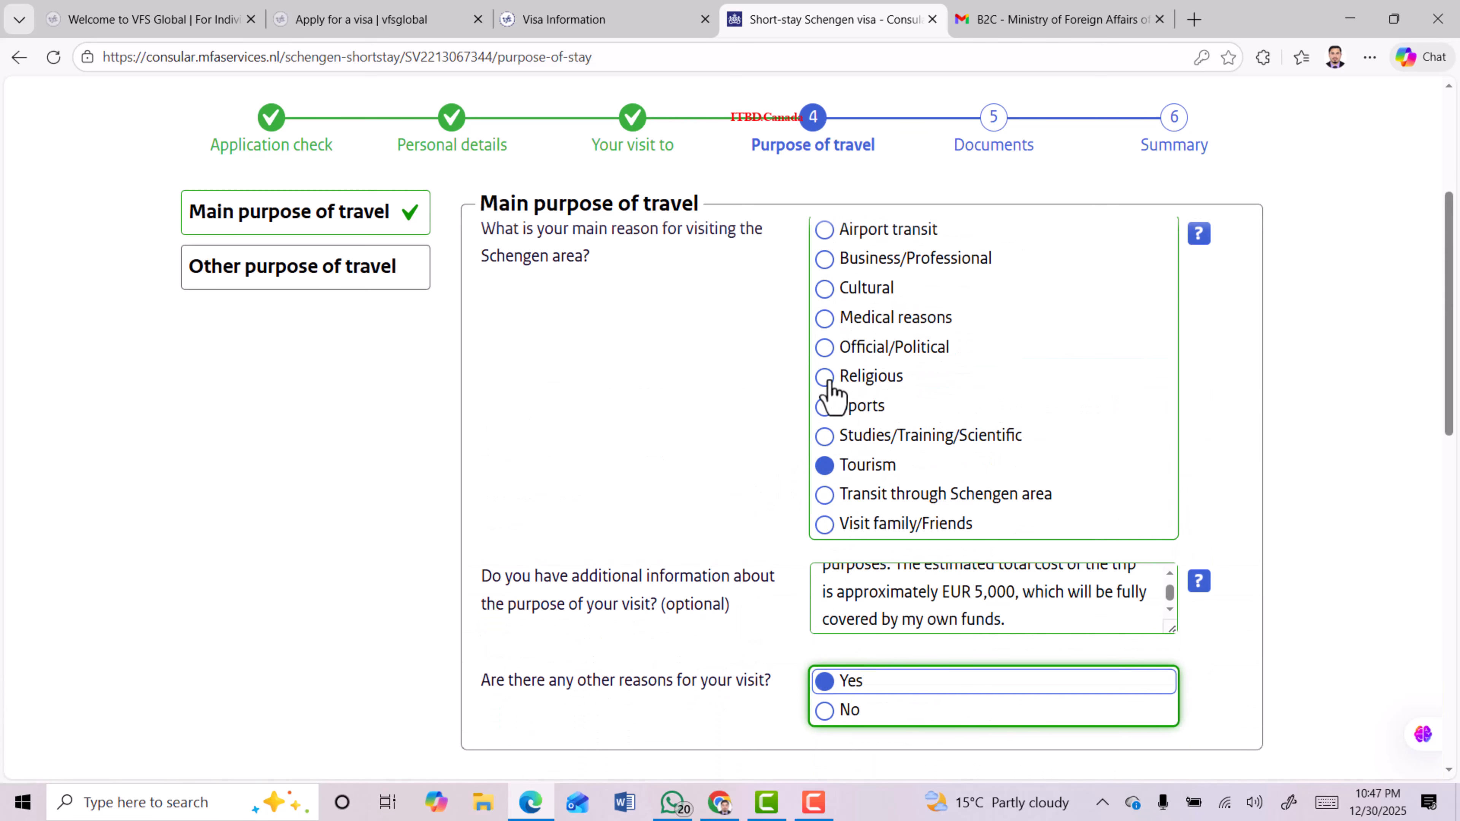
{"action": "scroll", "coordinate": [858, 513], "scroll_direction": "down", "scroll_amount": 5}
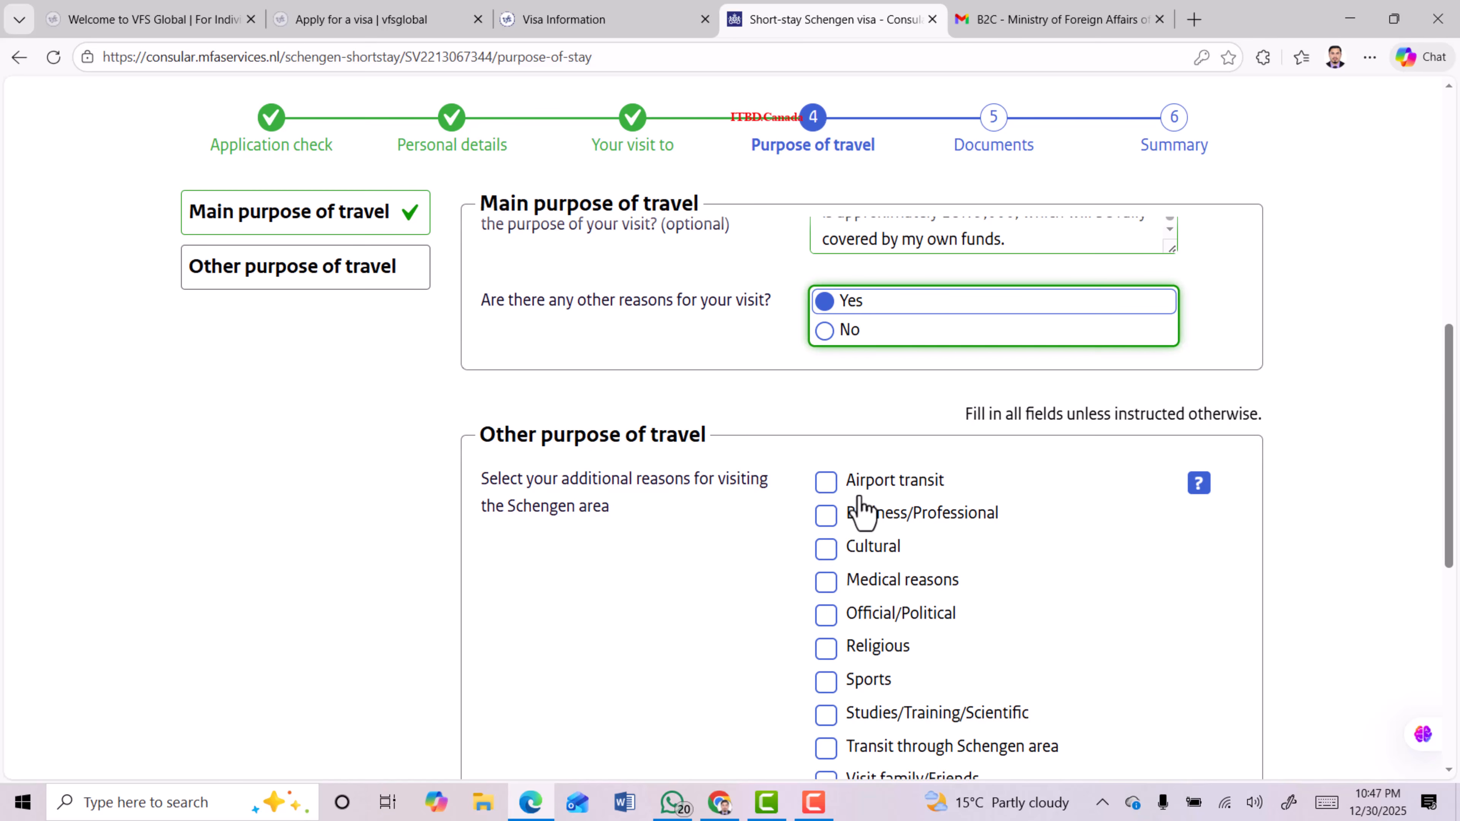
{"action": "scroll", "coordinate": [859, 509], "scroll_direction": "down", "scroll_amount": 3}
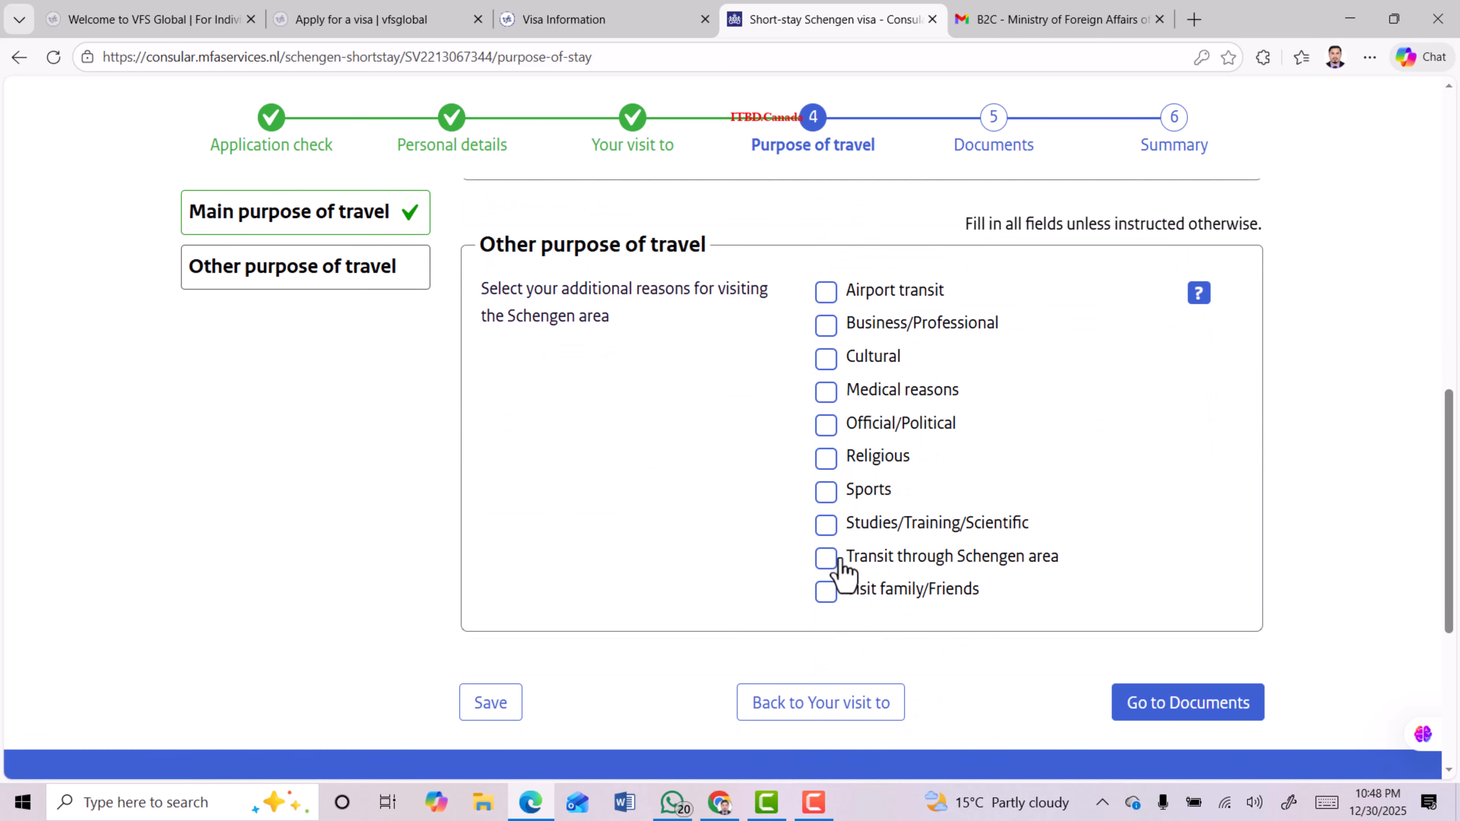
Try Business/Professional and Cultural as additional reasons for visiting the Schengen area, and clear both selections
{"action": "left_click", "coordinate": [829, 326]}
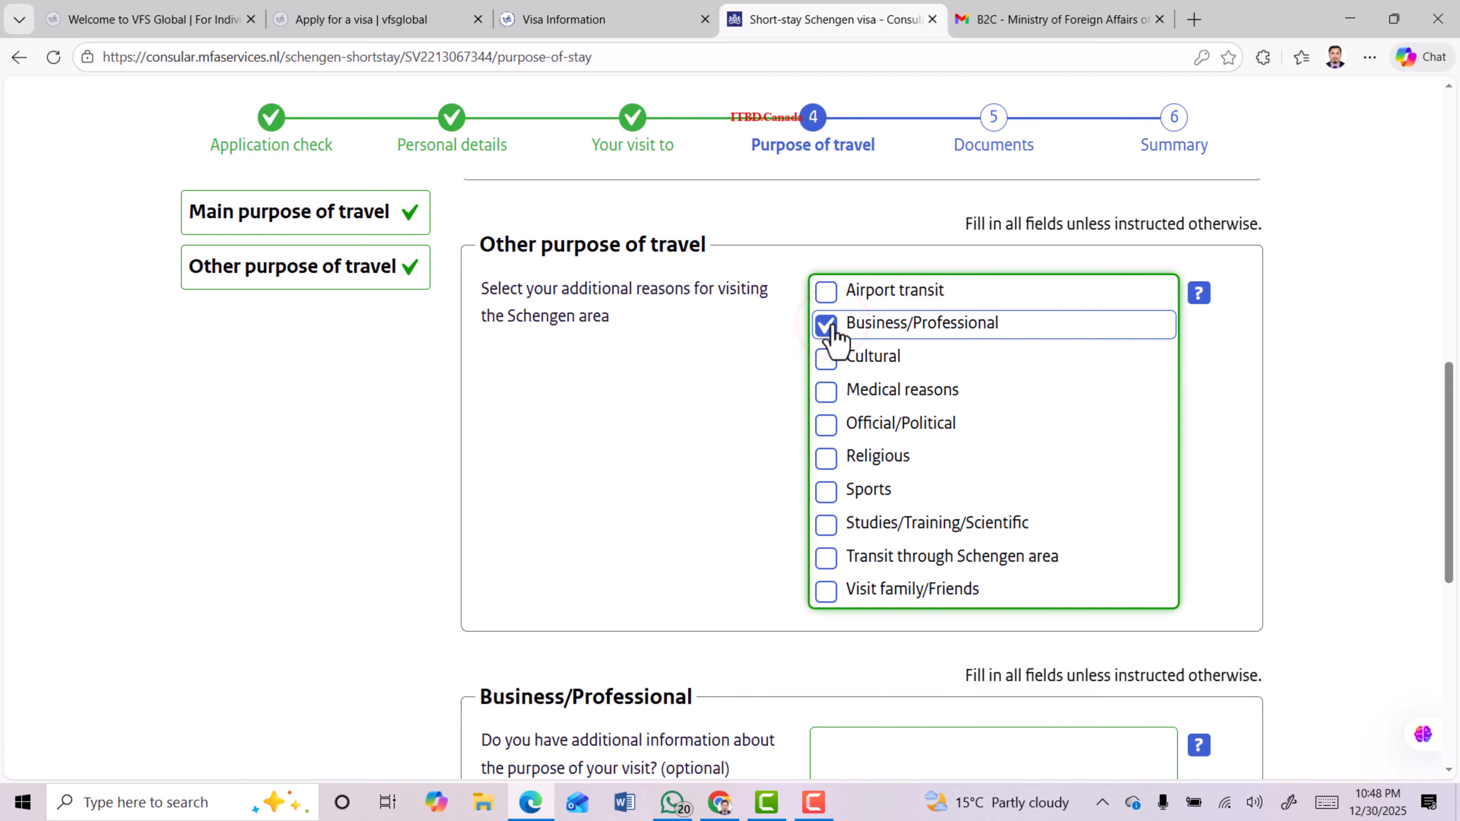
{"action": "left_click", "coordinate": [826, 360]}
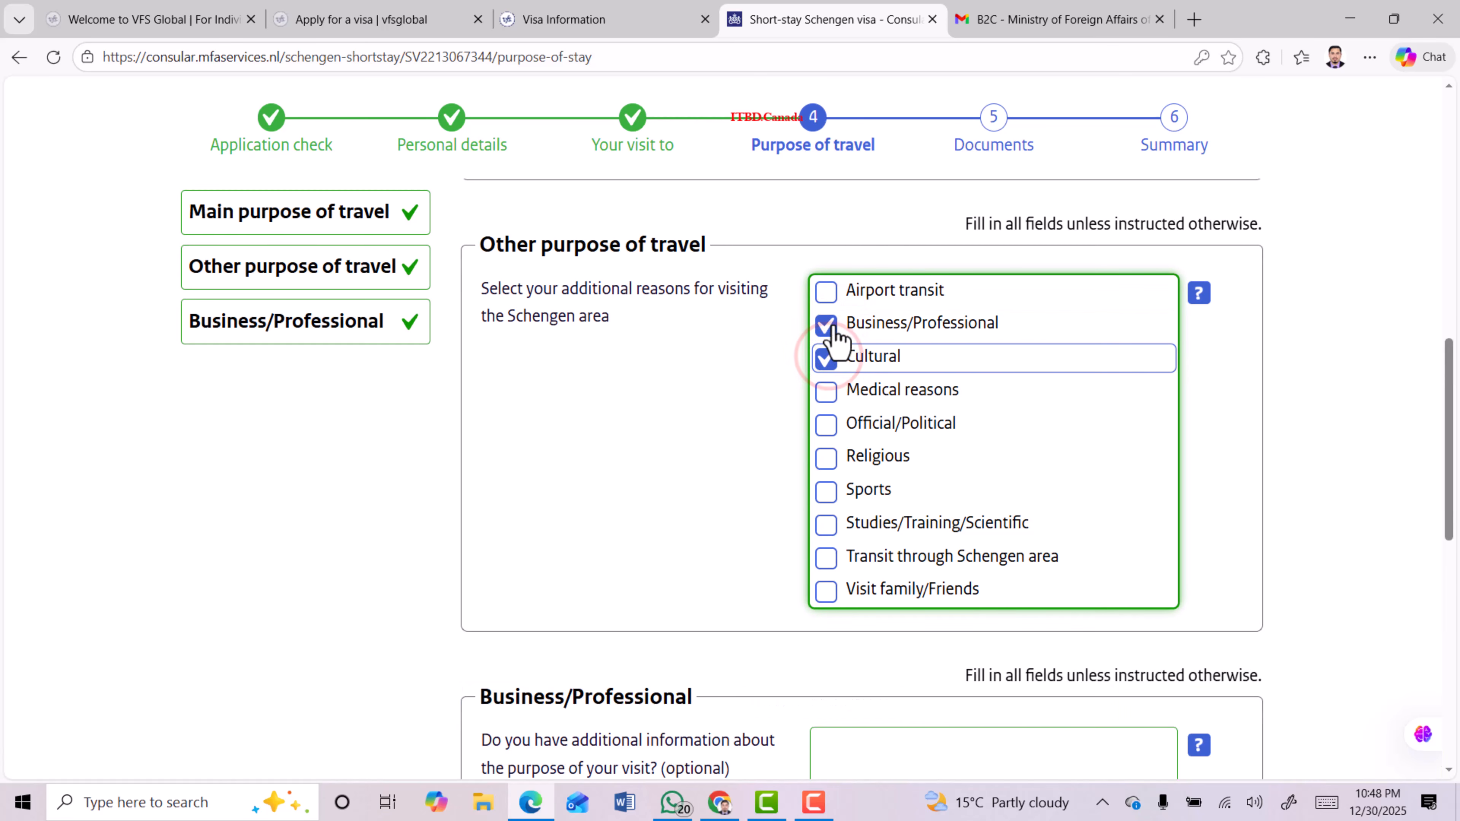
{"action": "left_click", "coordinate": [826, 324]}
{"action": "left_click", "coordinate": [828, 357]}
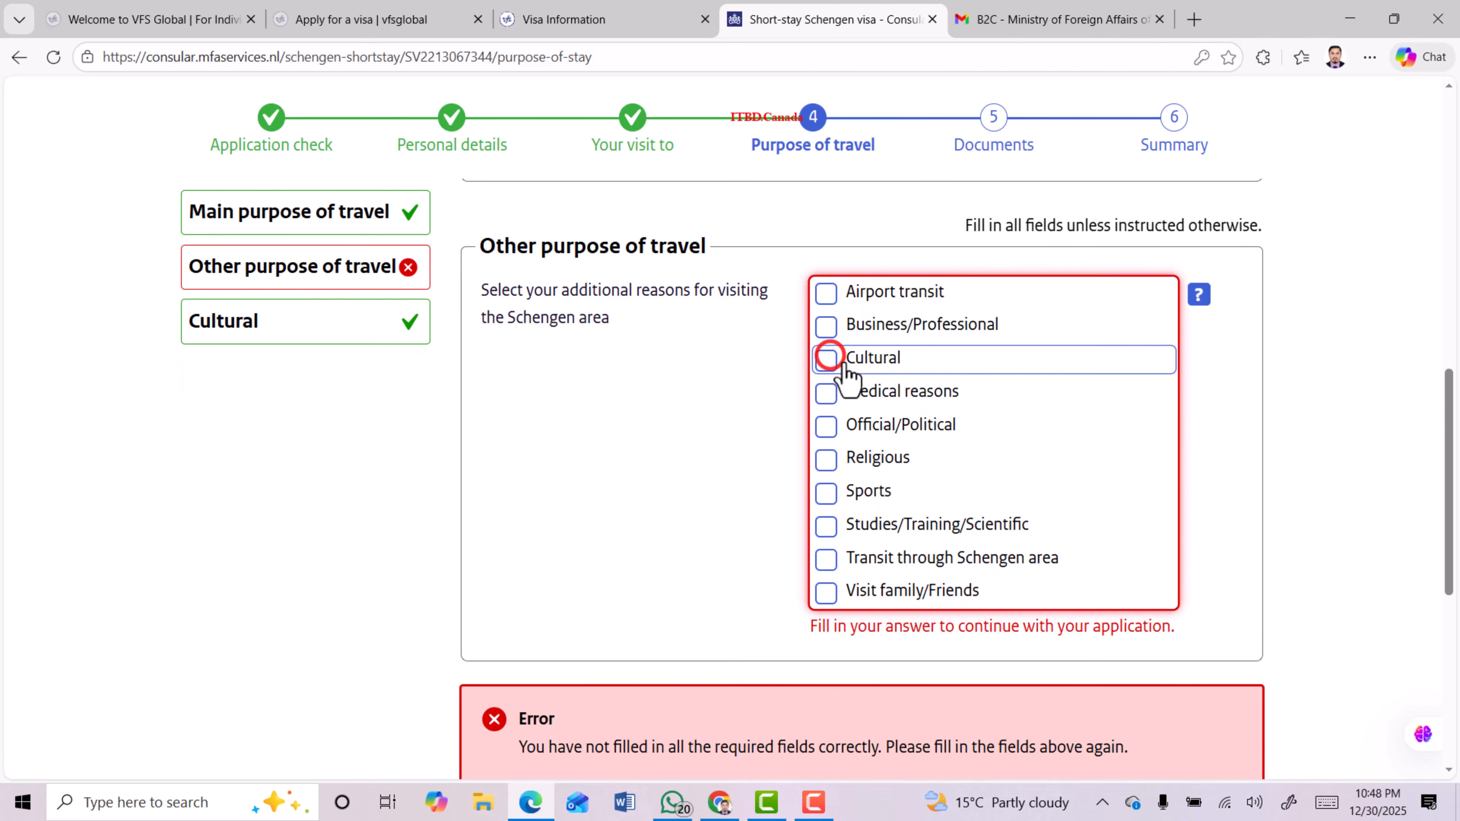
Answer No to other reasons for the visit and continue to the Documents section
{"action": "scroll", "coordinate": [845, 374], "scroll_direction": "up", "scroll_amount": 3}
{"action": "left_click", "coordinate": [826, 334]}
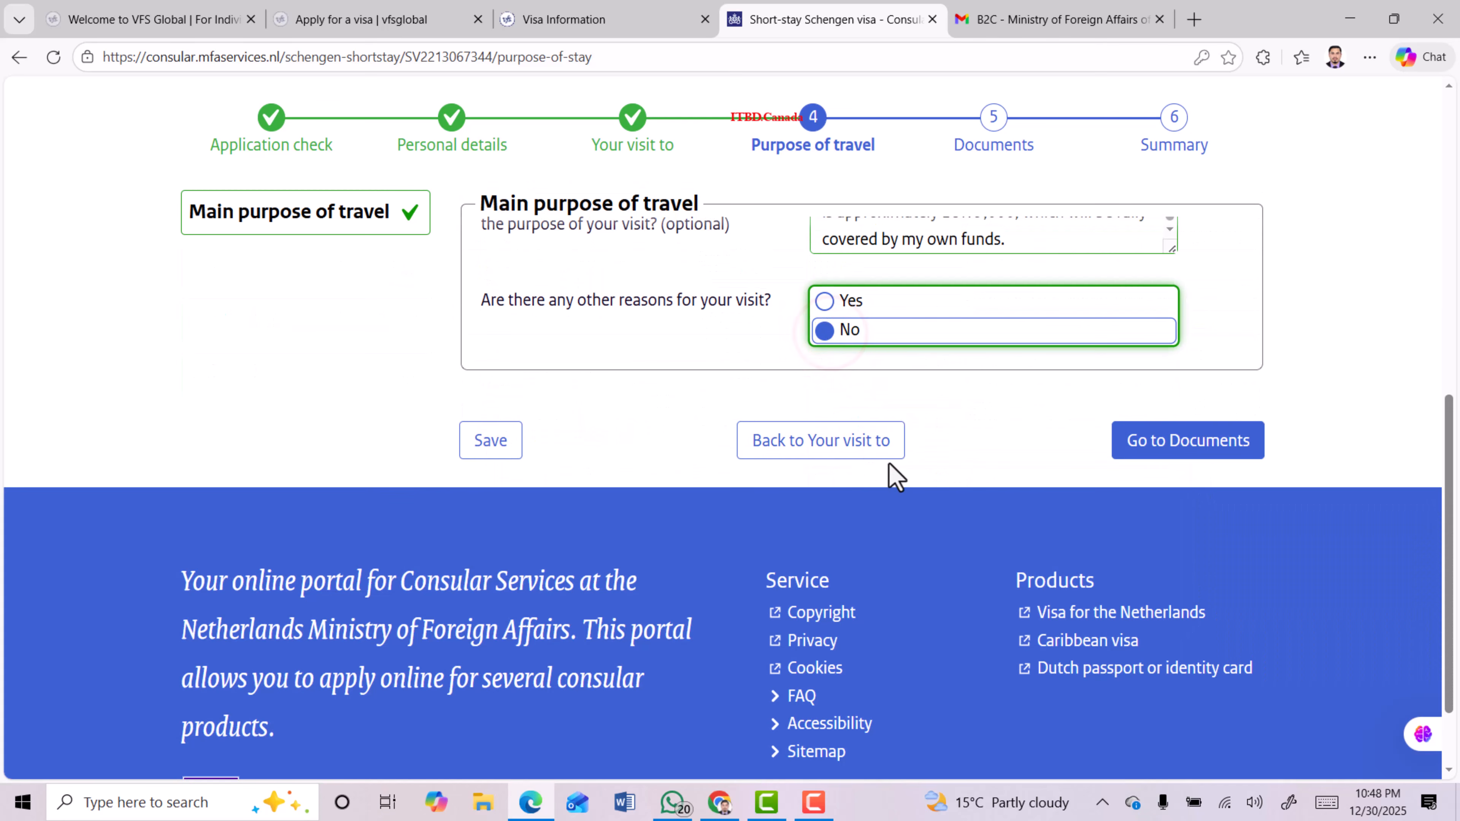
{"action": "scroll", "coordinate": [948, 460], "scroll_direction": "up", "scroll_amount": 2}
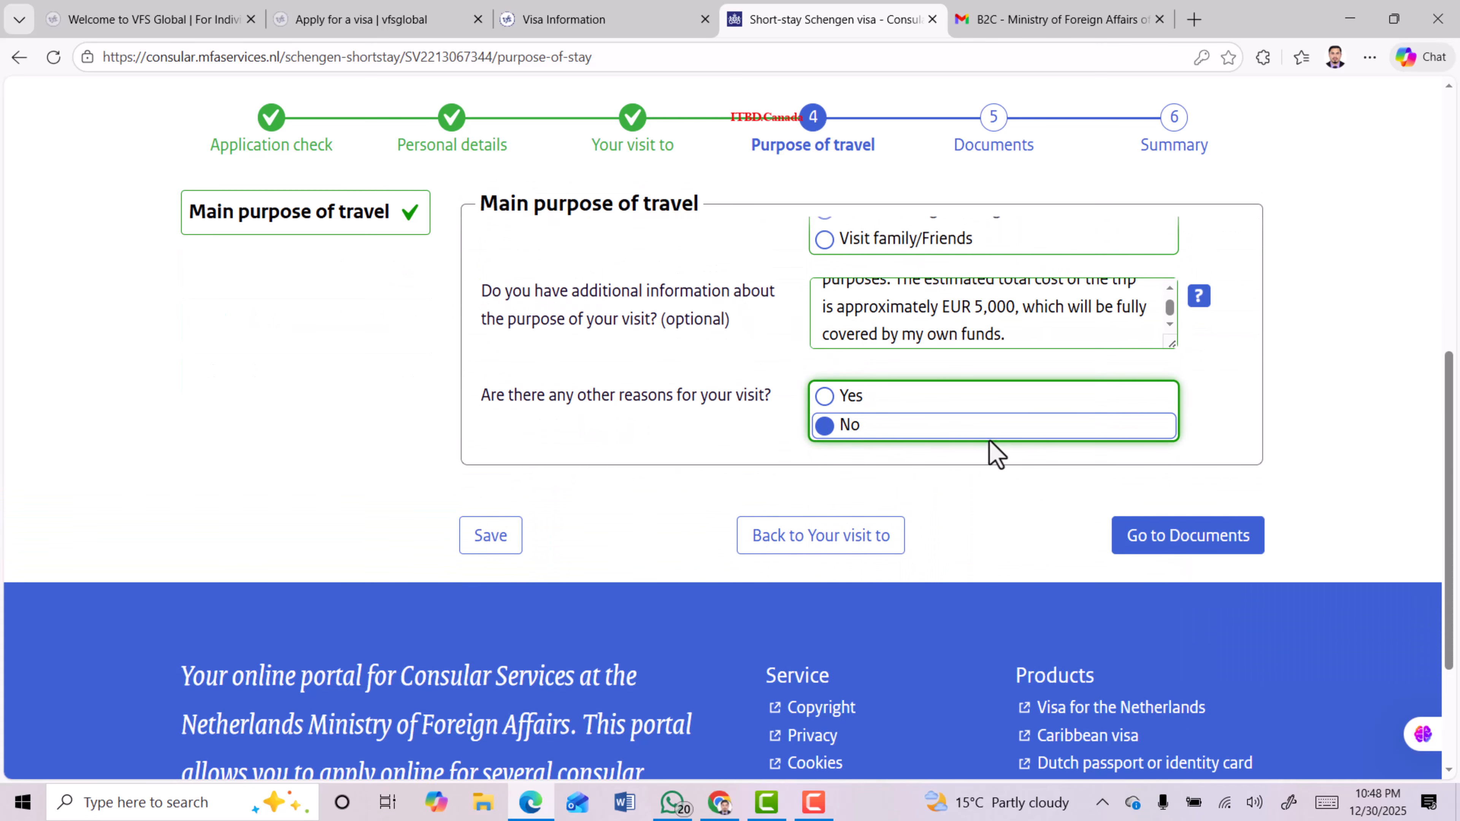
{"action": "left_click", "coordinate": [1194, 546]}
Set the type of travel document to Ordinary passport
{"action": "left_click_drag", "start_coordinate": [480, 374], "coordinate": [644, 377]}
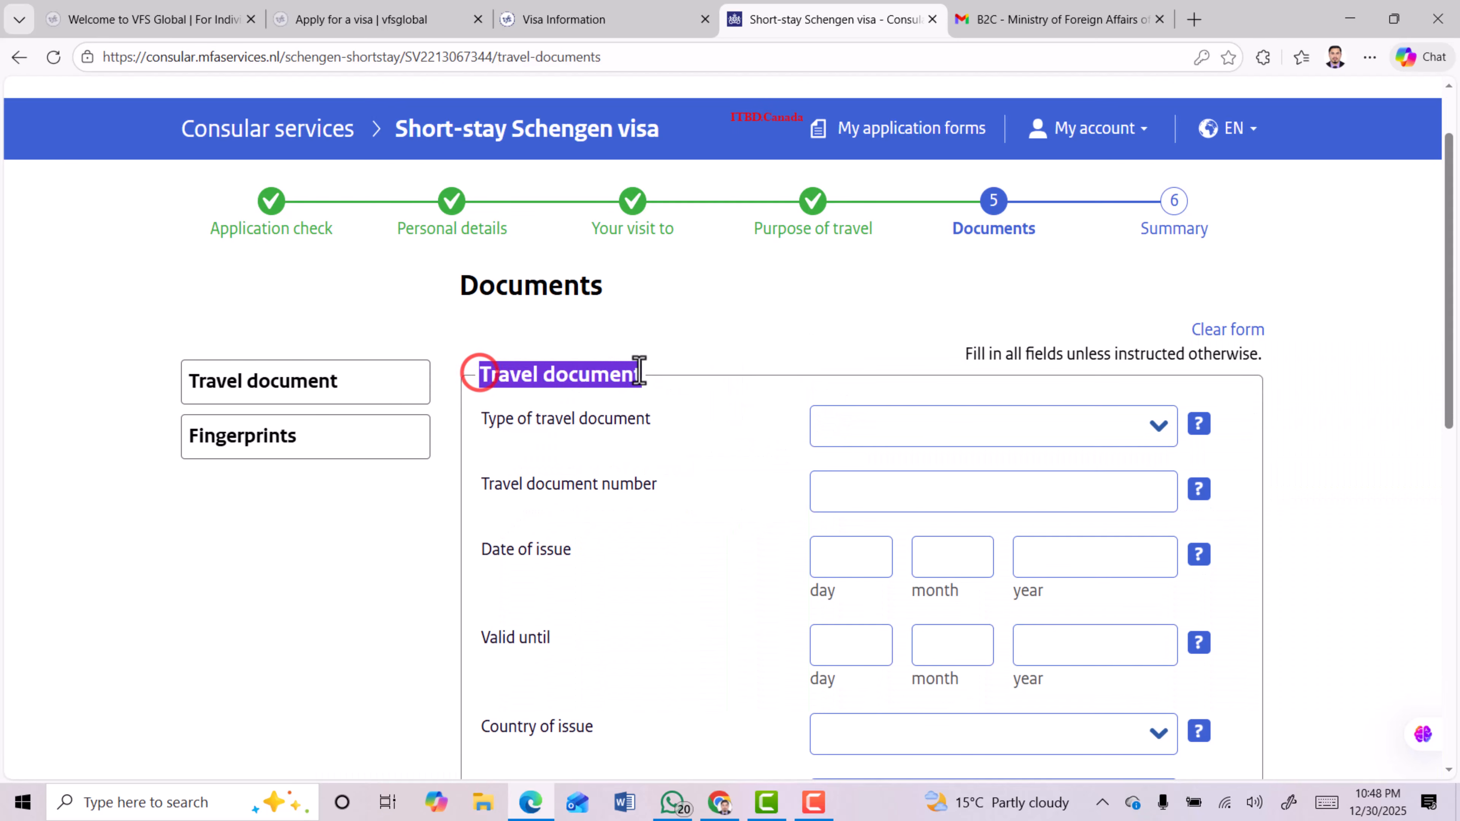
{"action": "left_click", "coordinate": [1115, 424]}
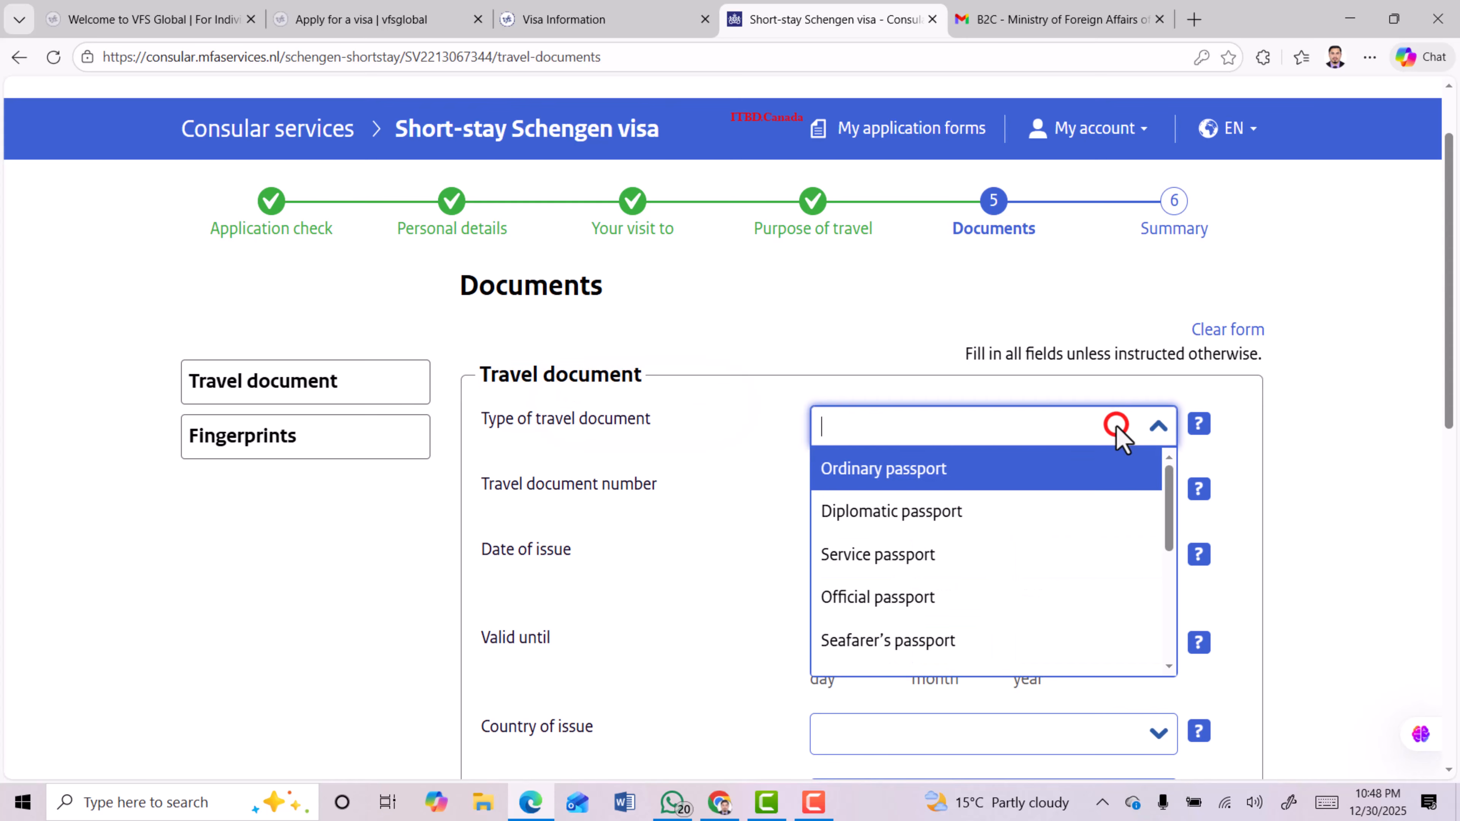
{"action": "left_click", "coordinate": [910, 469]}
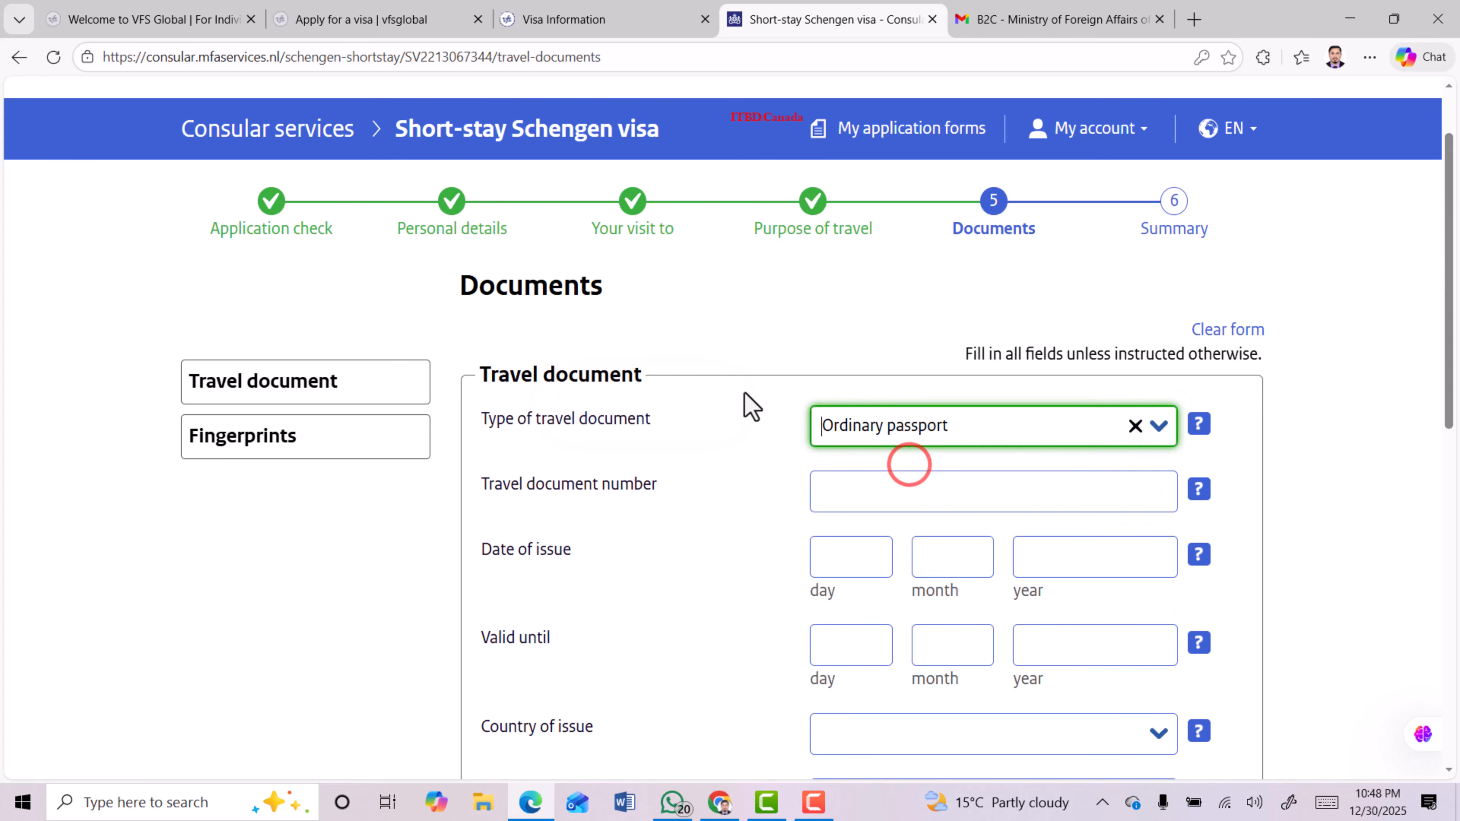
Examine the travel document number, date of issue and valid until fields
{"action": "left_click_drag", "start_coordinate": [487, 483], "coordinate": [648, 483]}
{"action": "scroll", "coordinate": [632, 480], "scroll_direction": "down", "scroll_amount": 2}
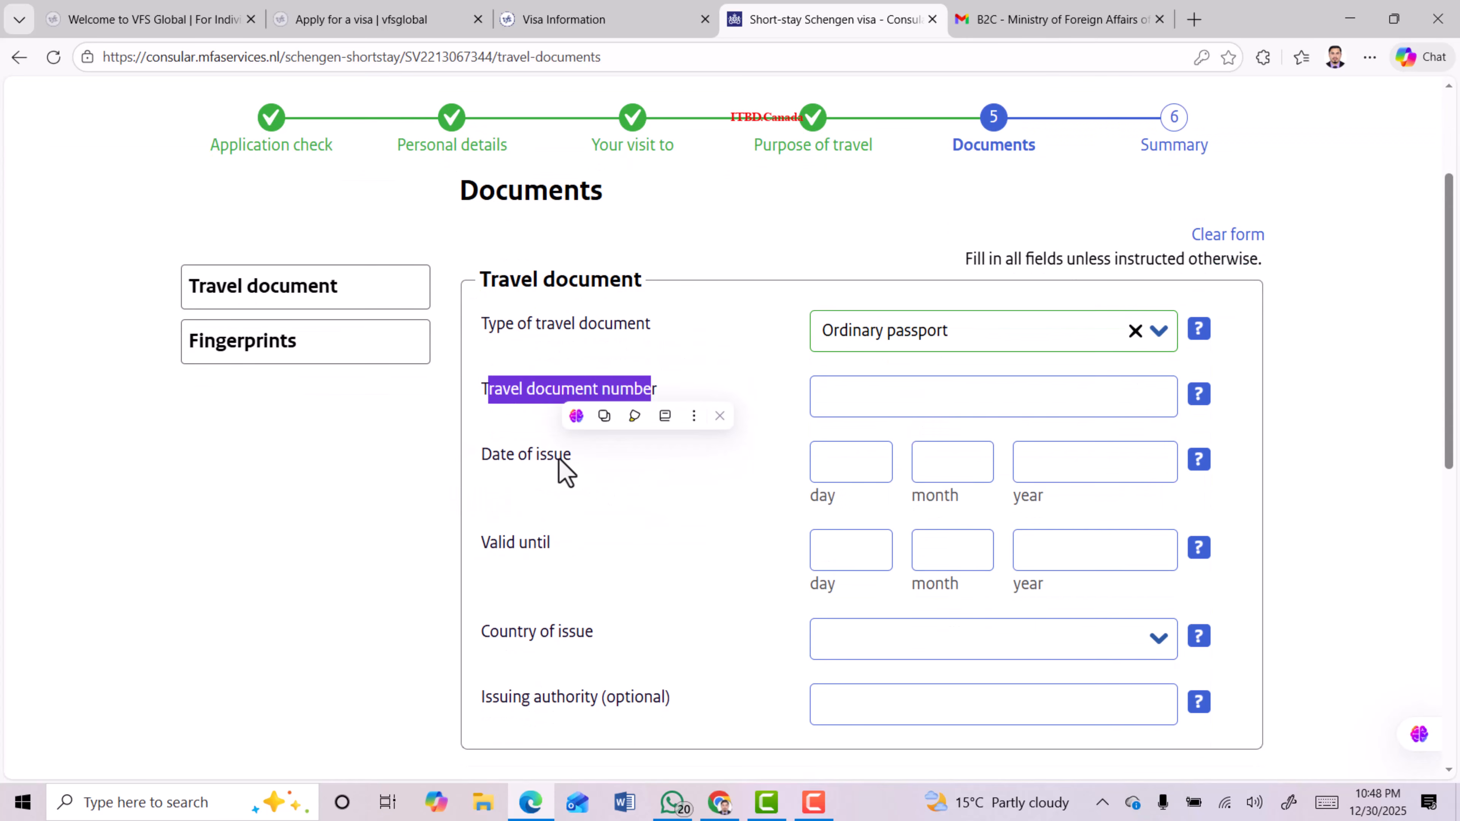
{"action": "left_click_drag", "start_coordinate": [499, 454], "coordinate": [590, 460]}
{"action": "scroll", "coordinate": [587, 448], "scroll_direction": "down", "scroll_amount": 2}
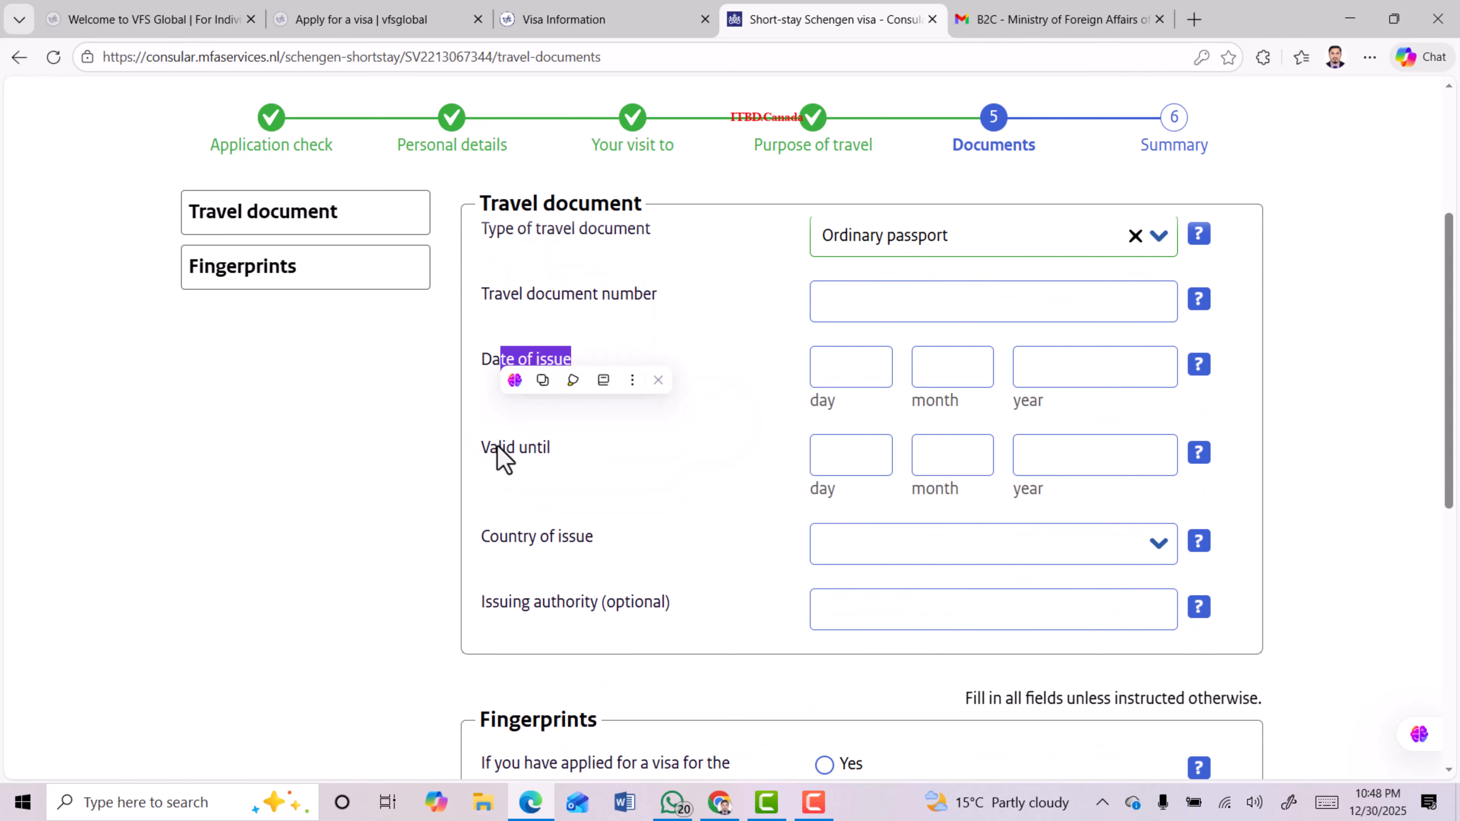
{"action": "left_click_drag", "start_coordinate": [497, 449], "coordinate": [569, 452]}
{"action": "scroll", "coordinate": [681, 512], "scroll_direction": "down", "scroll_amount": 2}
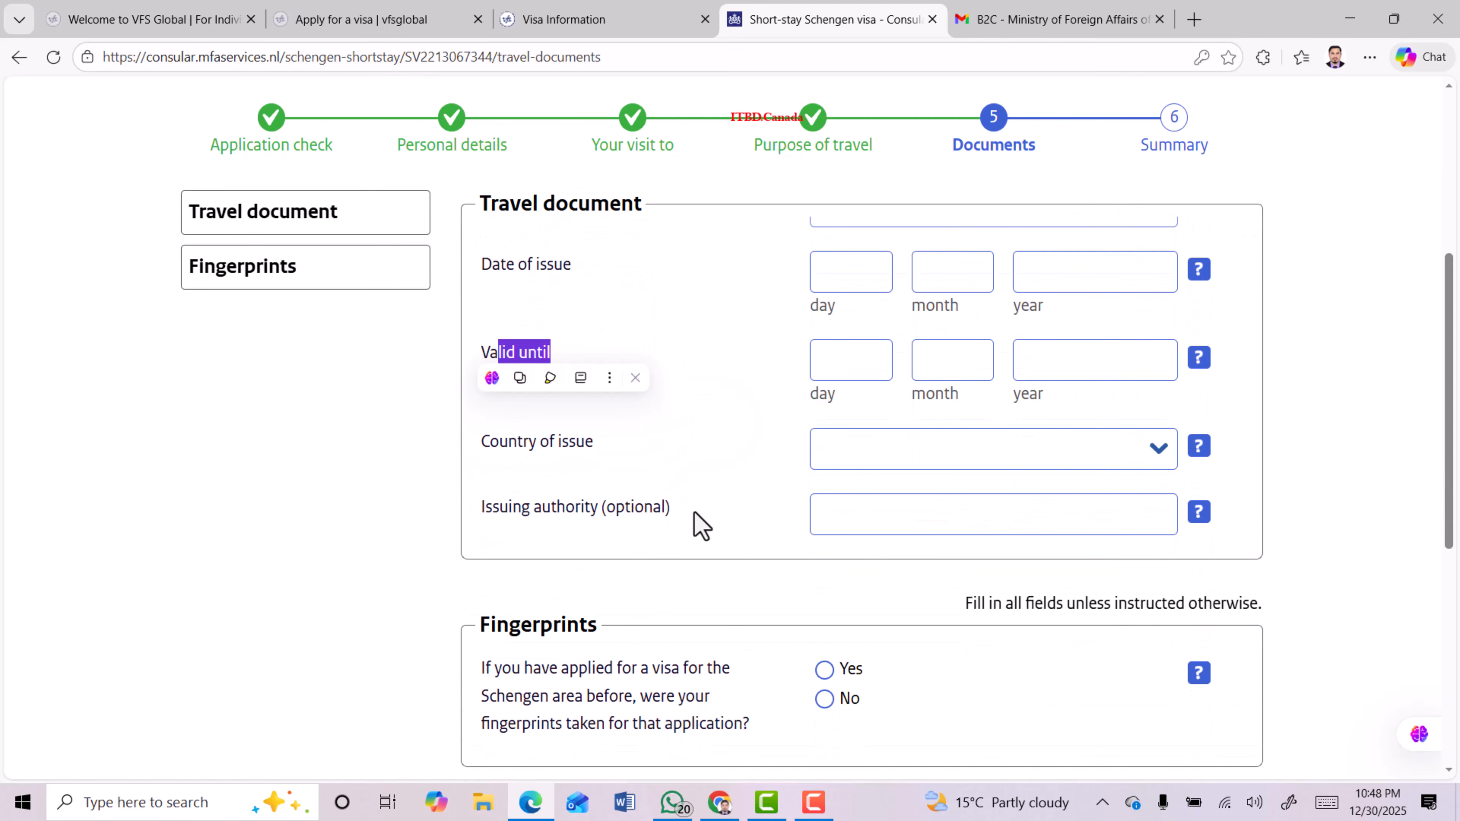
Set the travel document's country of issue to Bangladesh and its issuing authority to DIP DHAKA
{"action": "left_click_drag", "start_coordinate": [486, 447], "coordinate": [596, 447]}
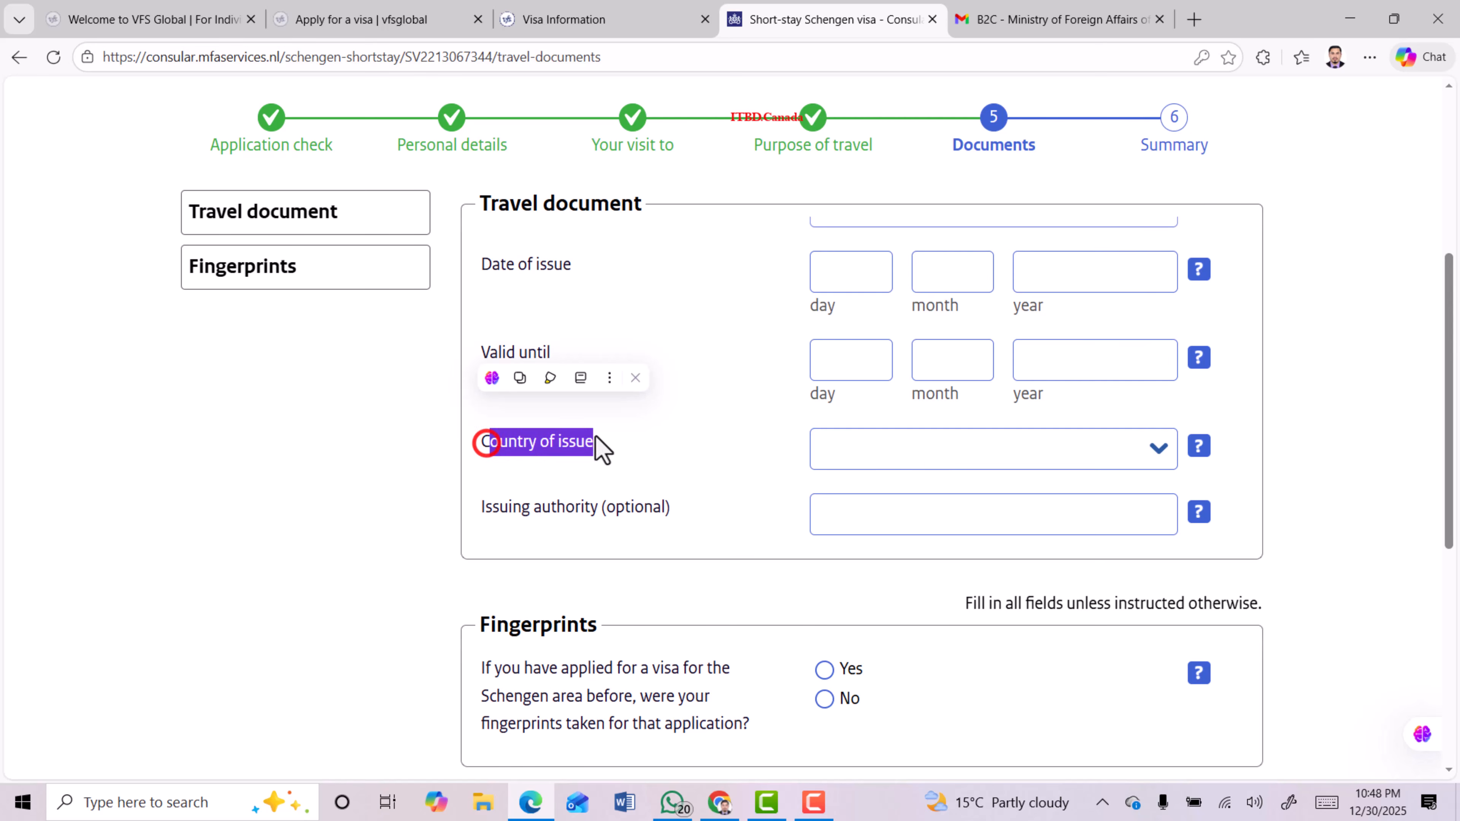
{"action": "left_click", "coordinate": [948, 447]}
{"action": "type", "text": "BANG"}
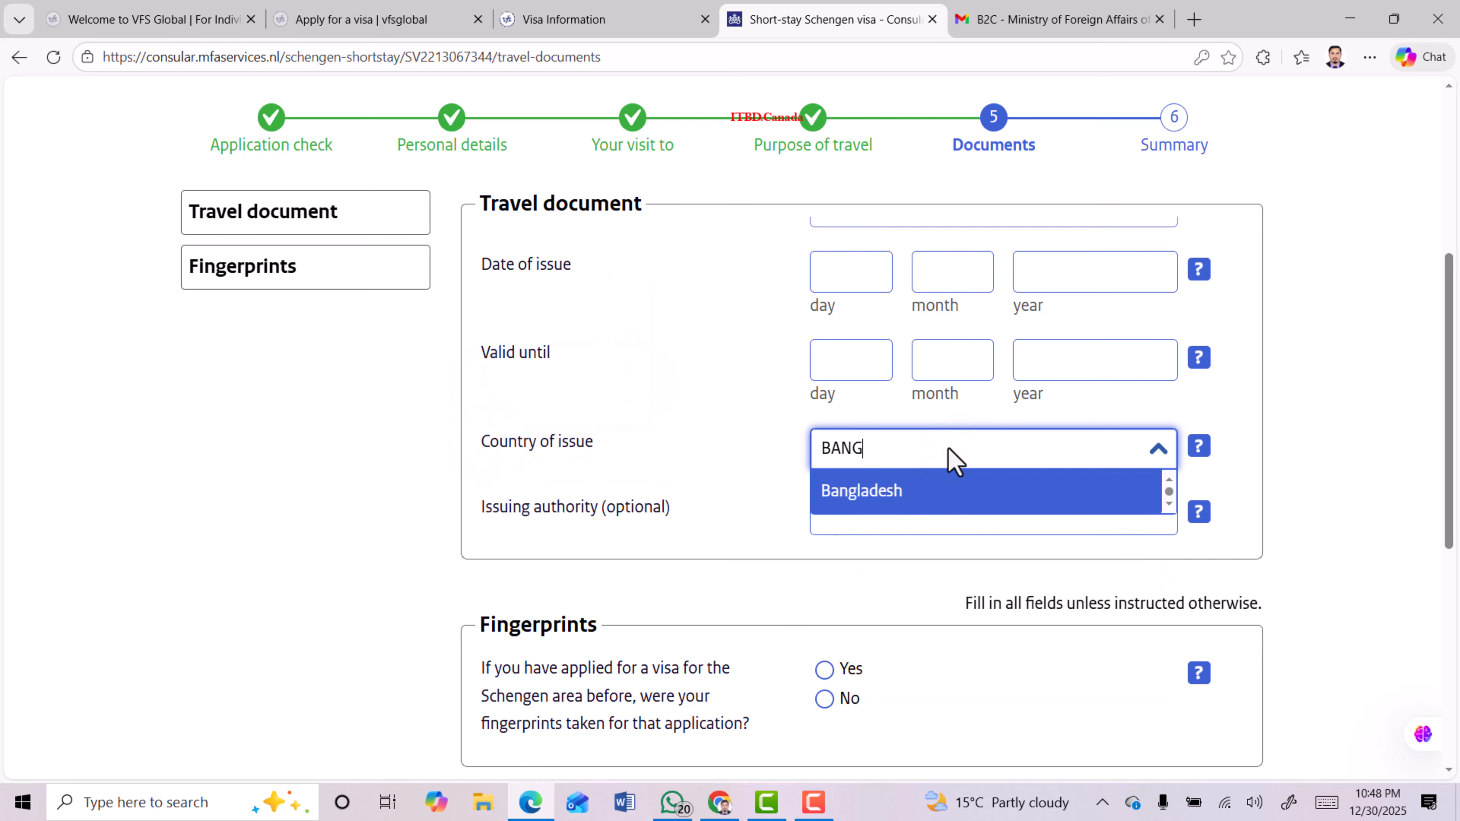
{"action": "key", "text": "Return"}
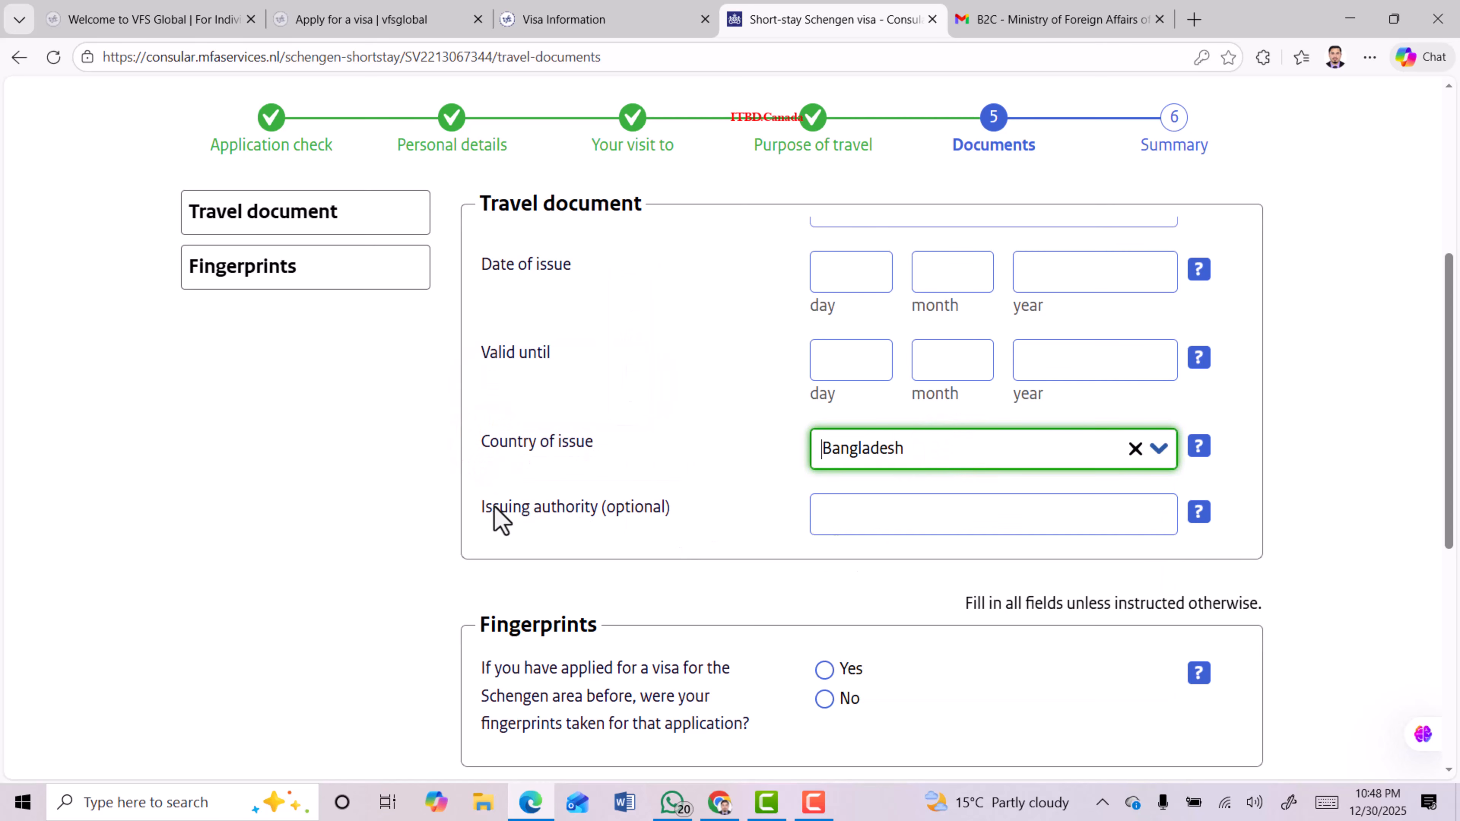
{"action": "left_click_drag", "start_coordinate": [494, 507], "coordinate": [662, 504]}
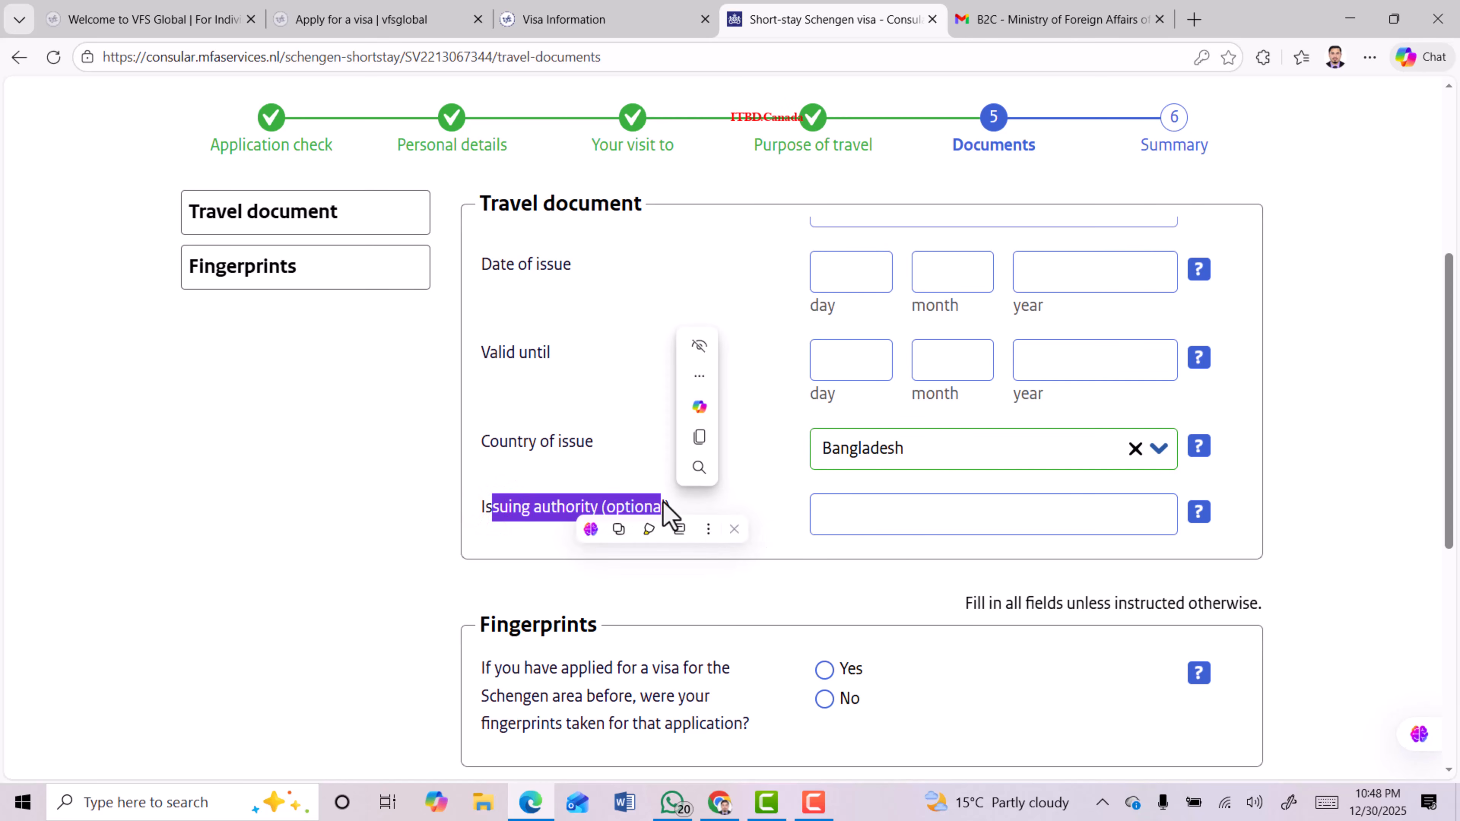
{"action": "left_click", "coordinate": [869, 516]}
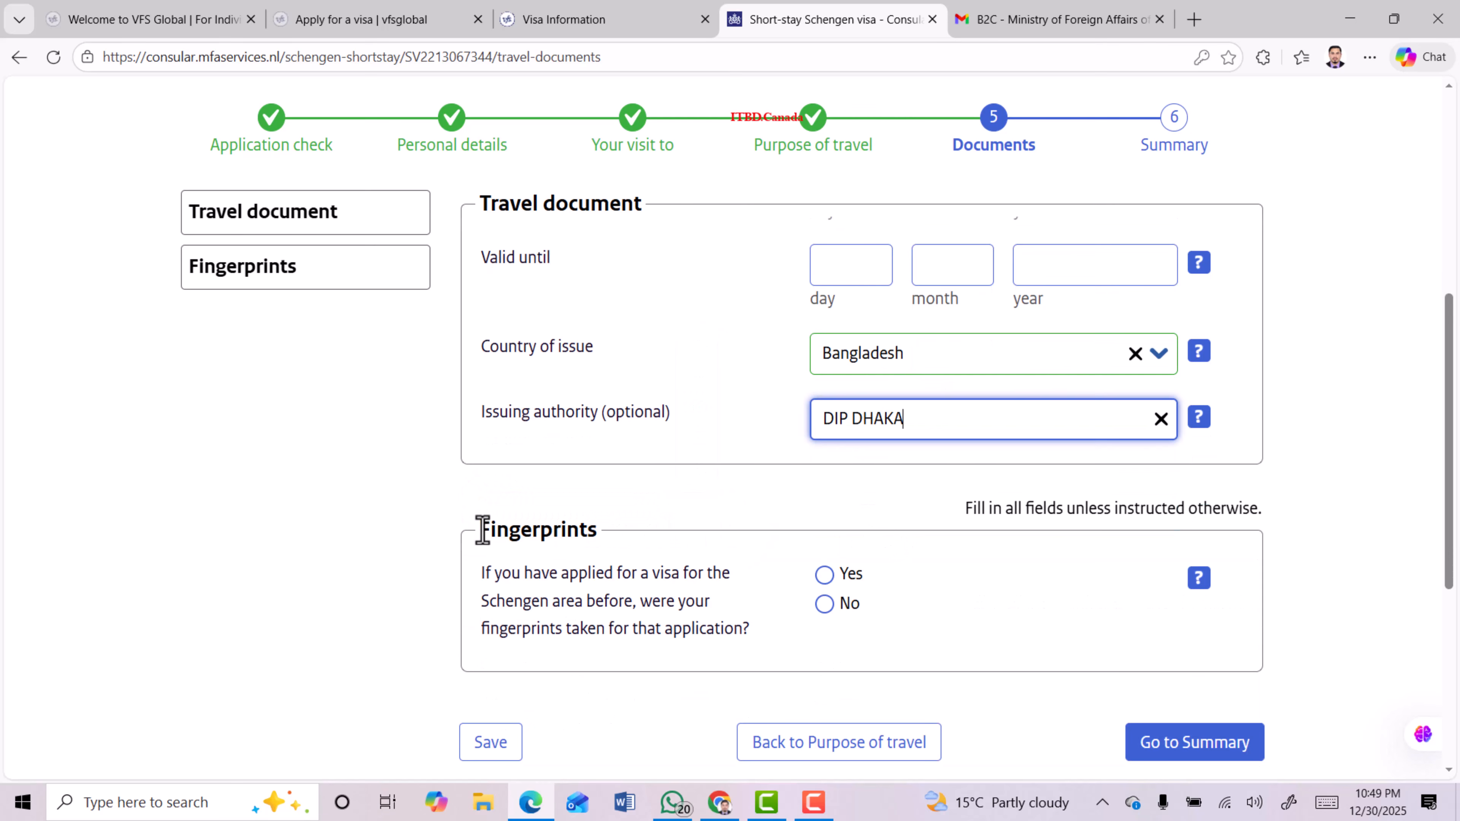
Read the Fingerprints question about fingerprints taken for a previous Schengen visa application
{"action": "left_click_drag", "start_coordinate": [483, 529], "coordinate": [599, 525]}
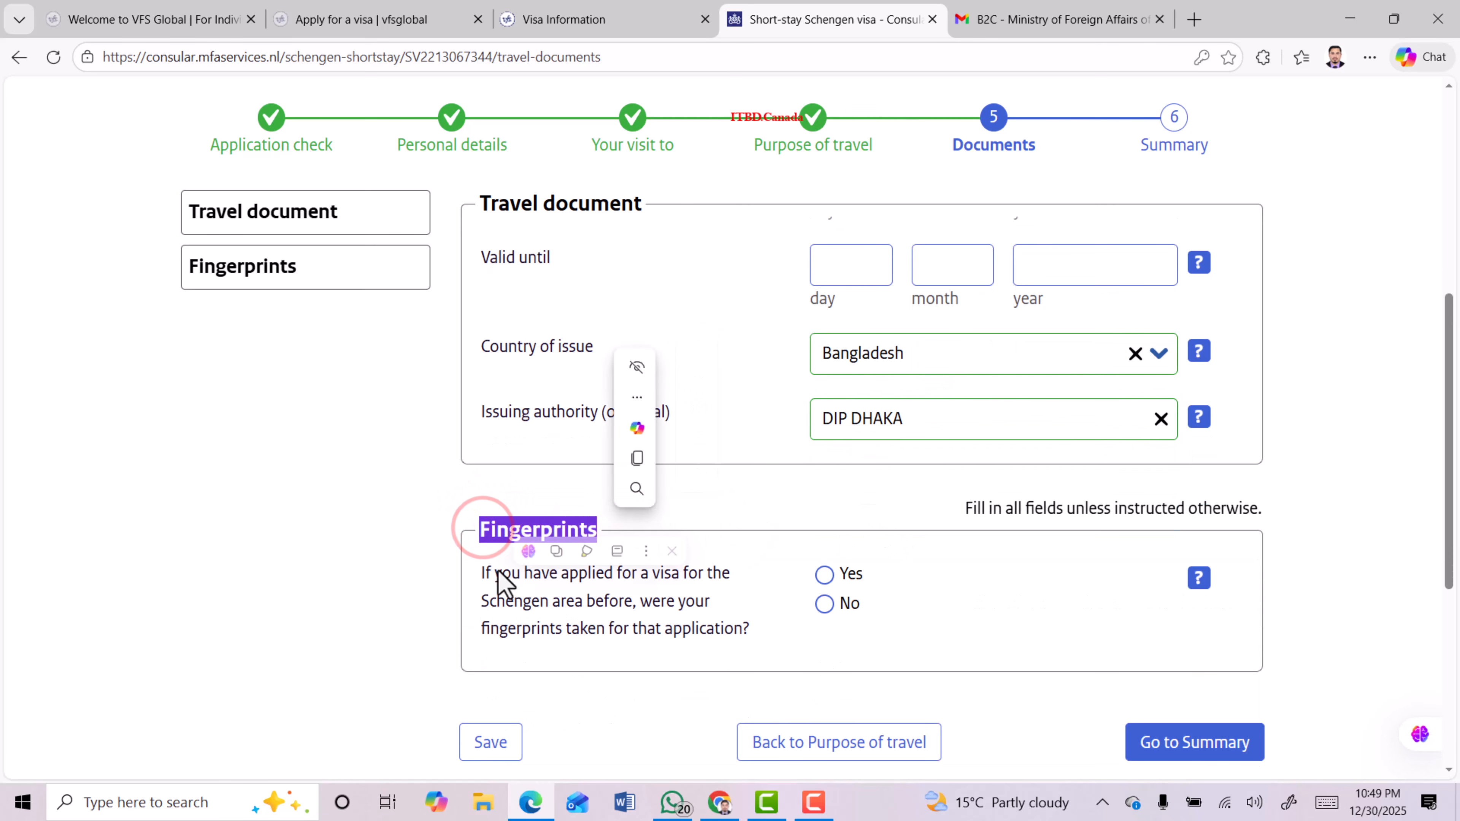
{"action": "left_click_drag", "start_coordinate": [476, 573], "coordinate": [736, 609]}
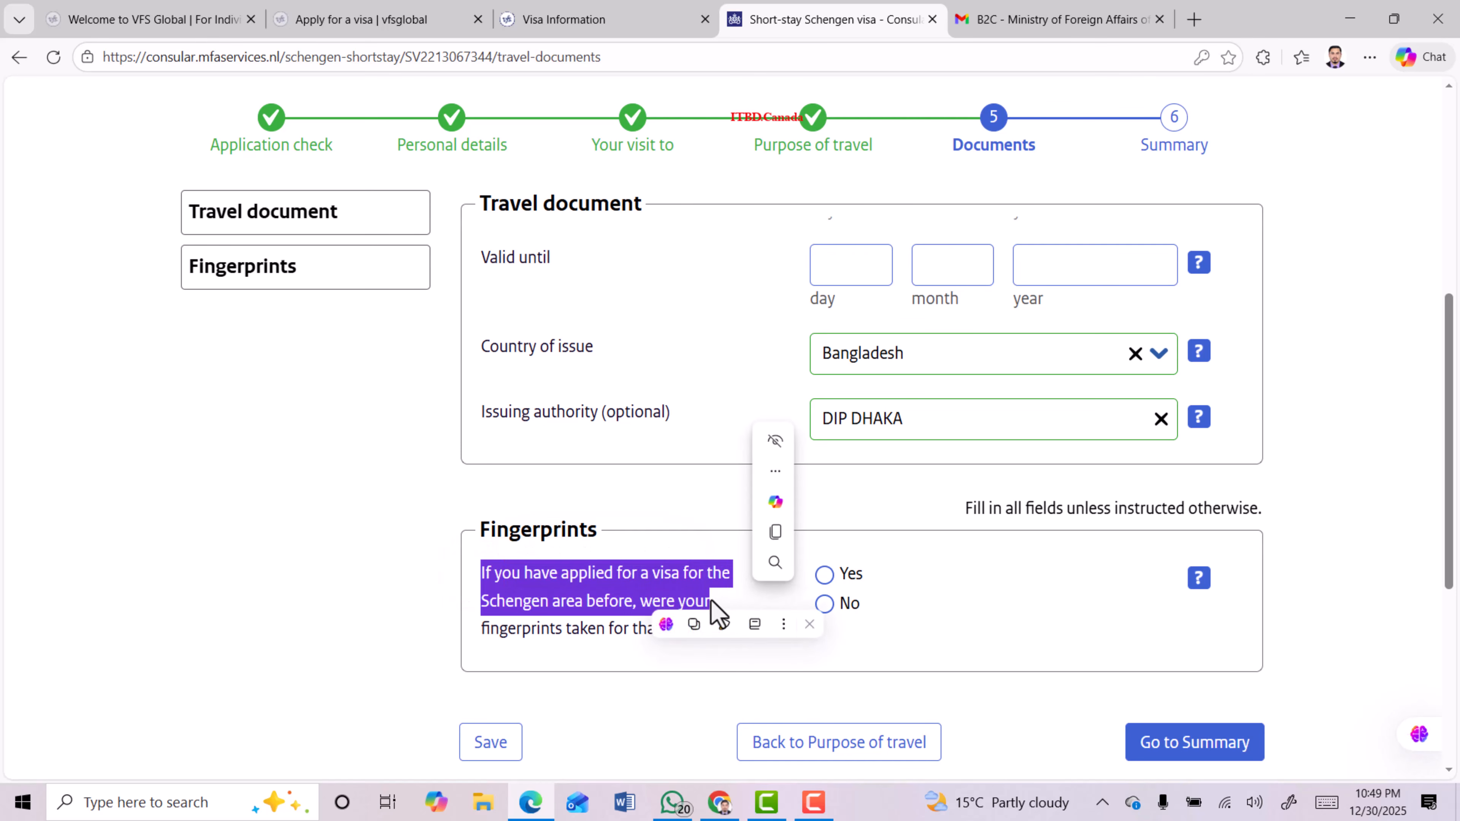
{"action": "left_click", "coordinate": [619, 573]}
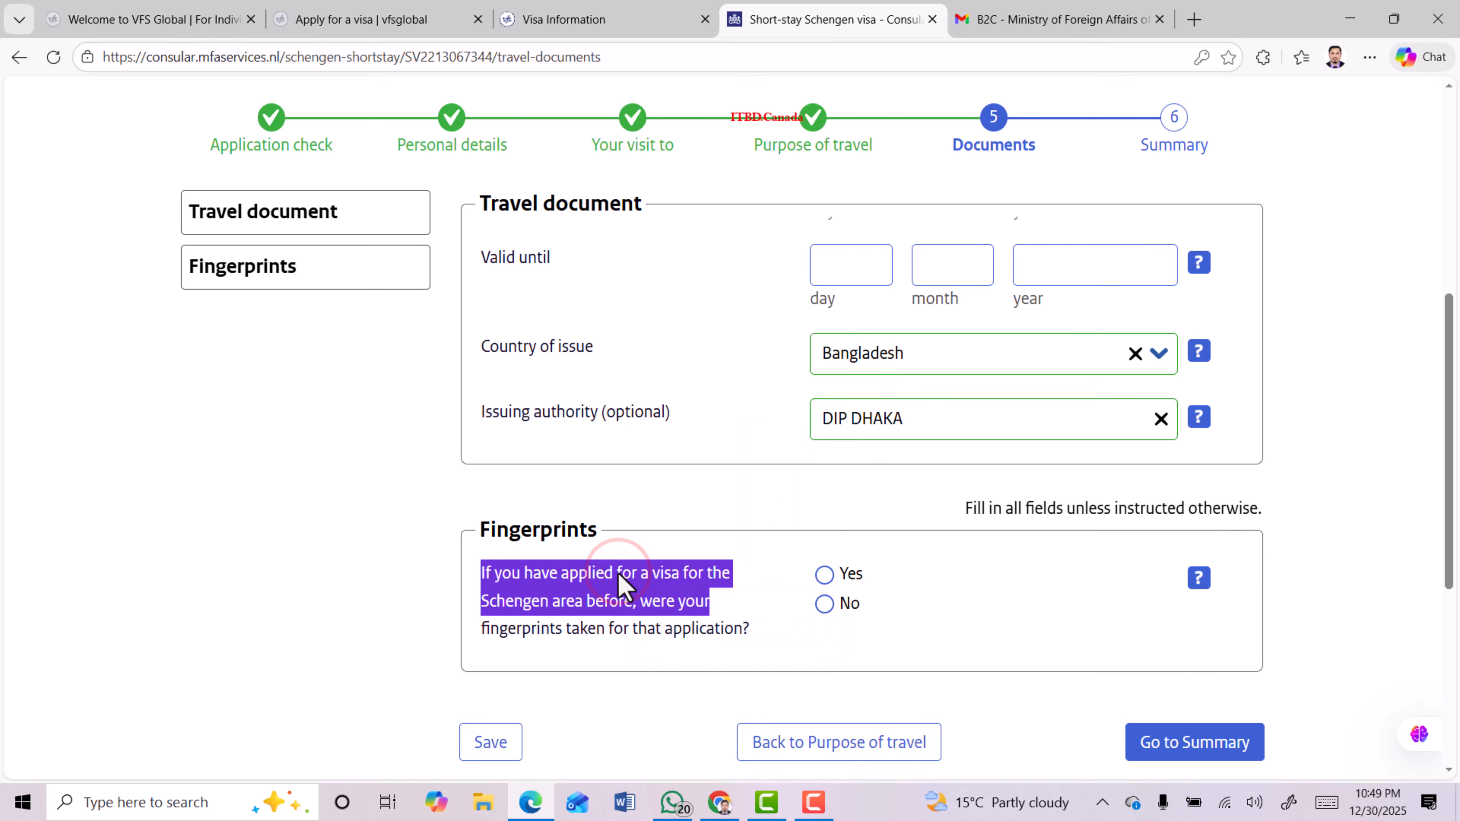
{"action": "left_click_drag", "start_coordinate": [641, 601], "coordinate": [773, 644]}
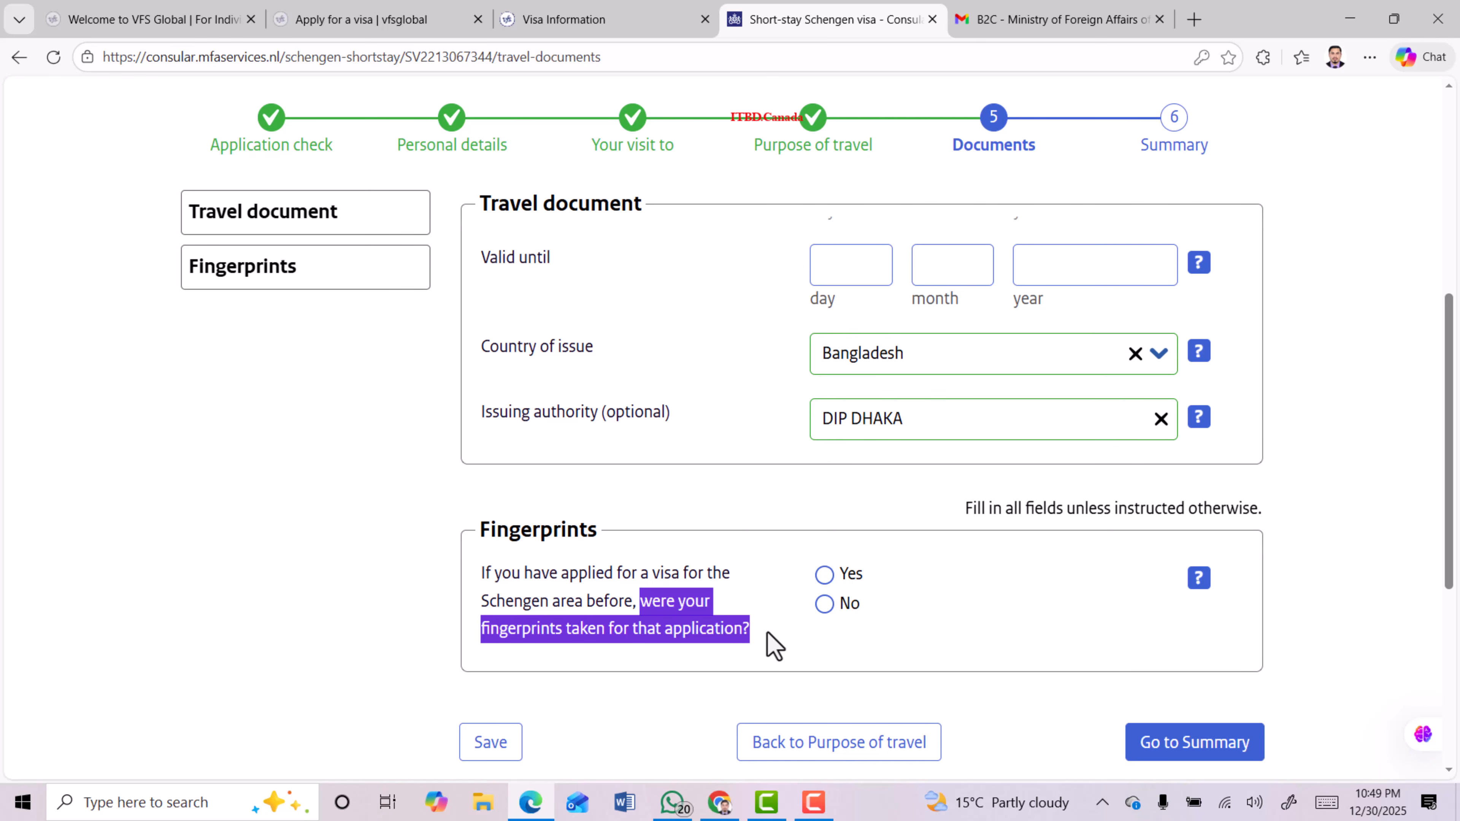
{"action": "left_click", "coordinate": [598, 595]}
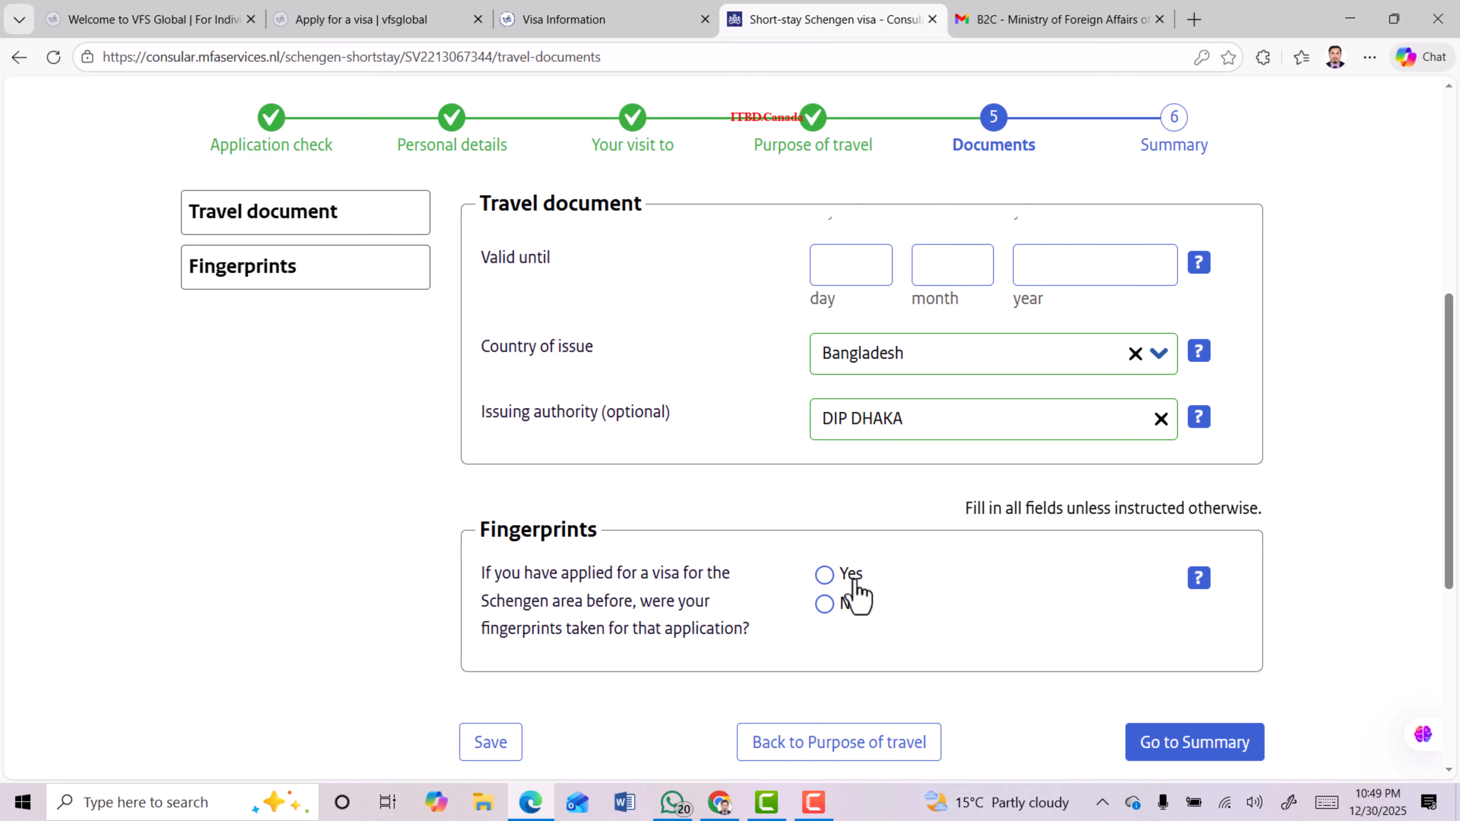
Examine the fingerprint date and visa number fields offered for a Yes answer, and set the fingerprints question to No
{"action": "left_click", "coordinate": [826, 575]}
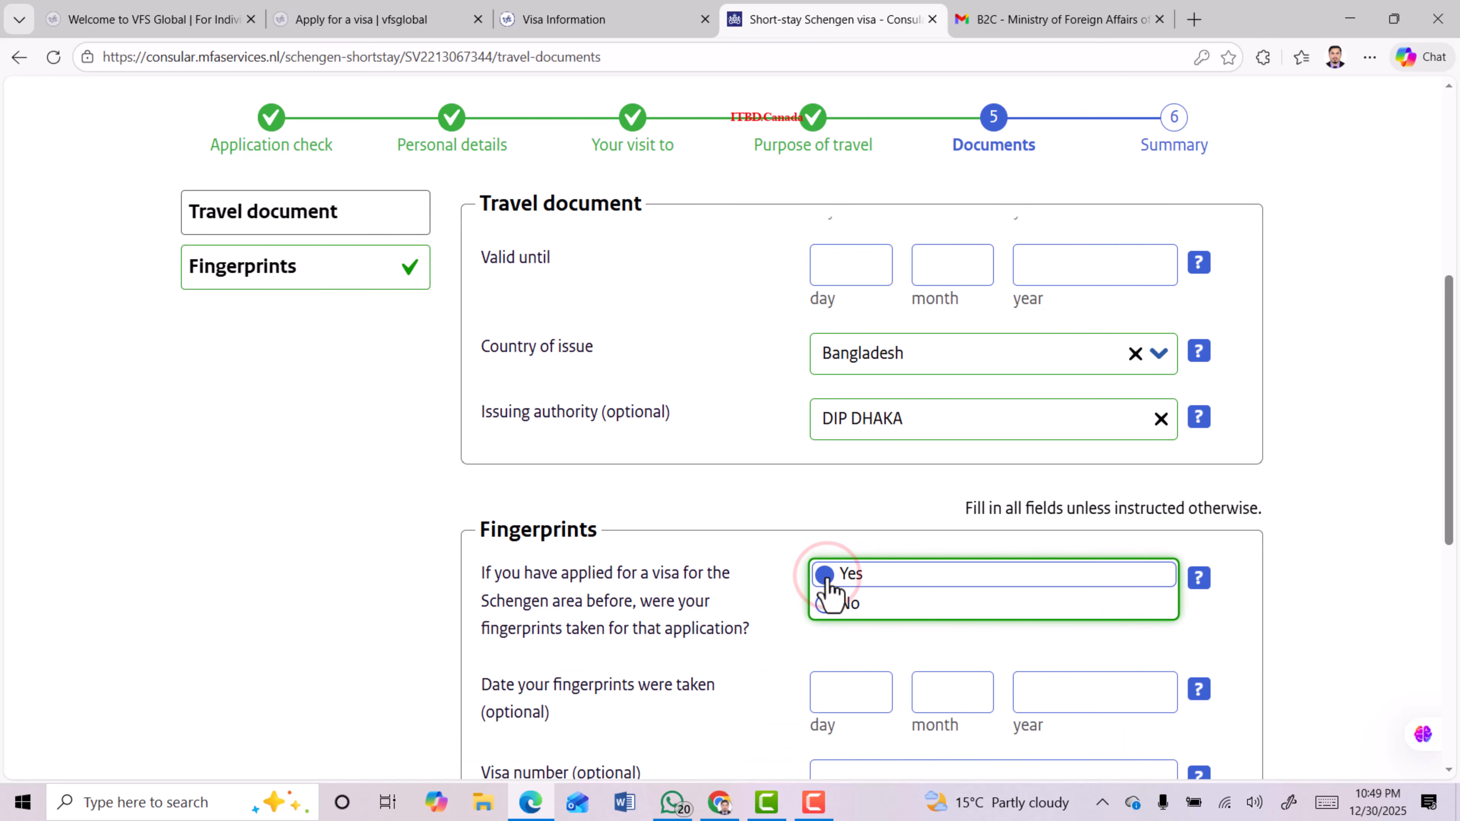
{"action": "scroll", "coordinate": [842, 592], "scroll_direction": "down", "scroll_amount": 3}
{"action": "left_click_drag", "start_coordinate": [535, 495], "coordinate": [717, 505]}
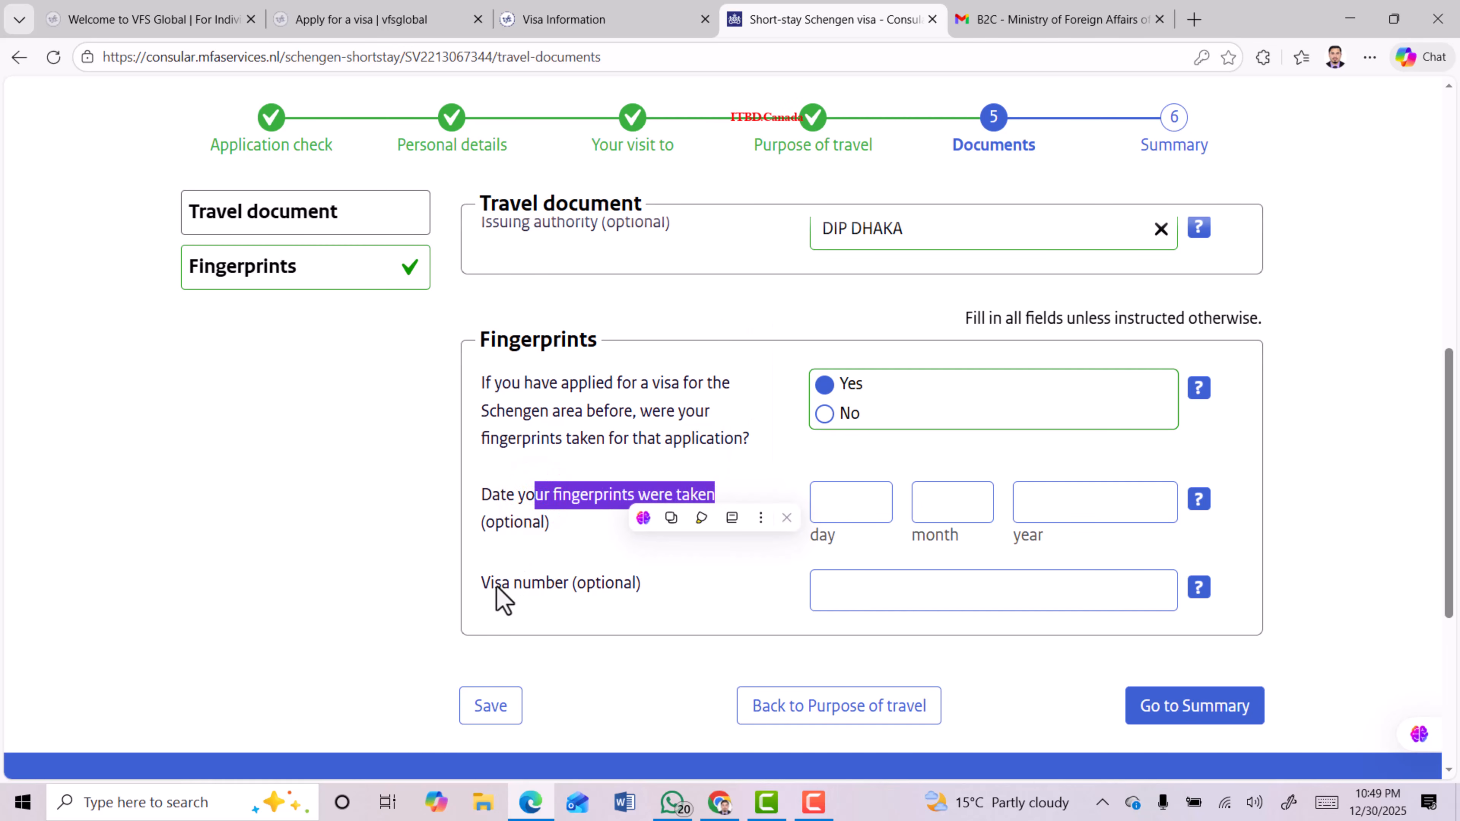
{"action": "left_click_drag", "start_coordinate": [495, 583], "coordinate": [627, 576]}
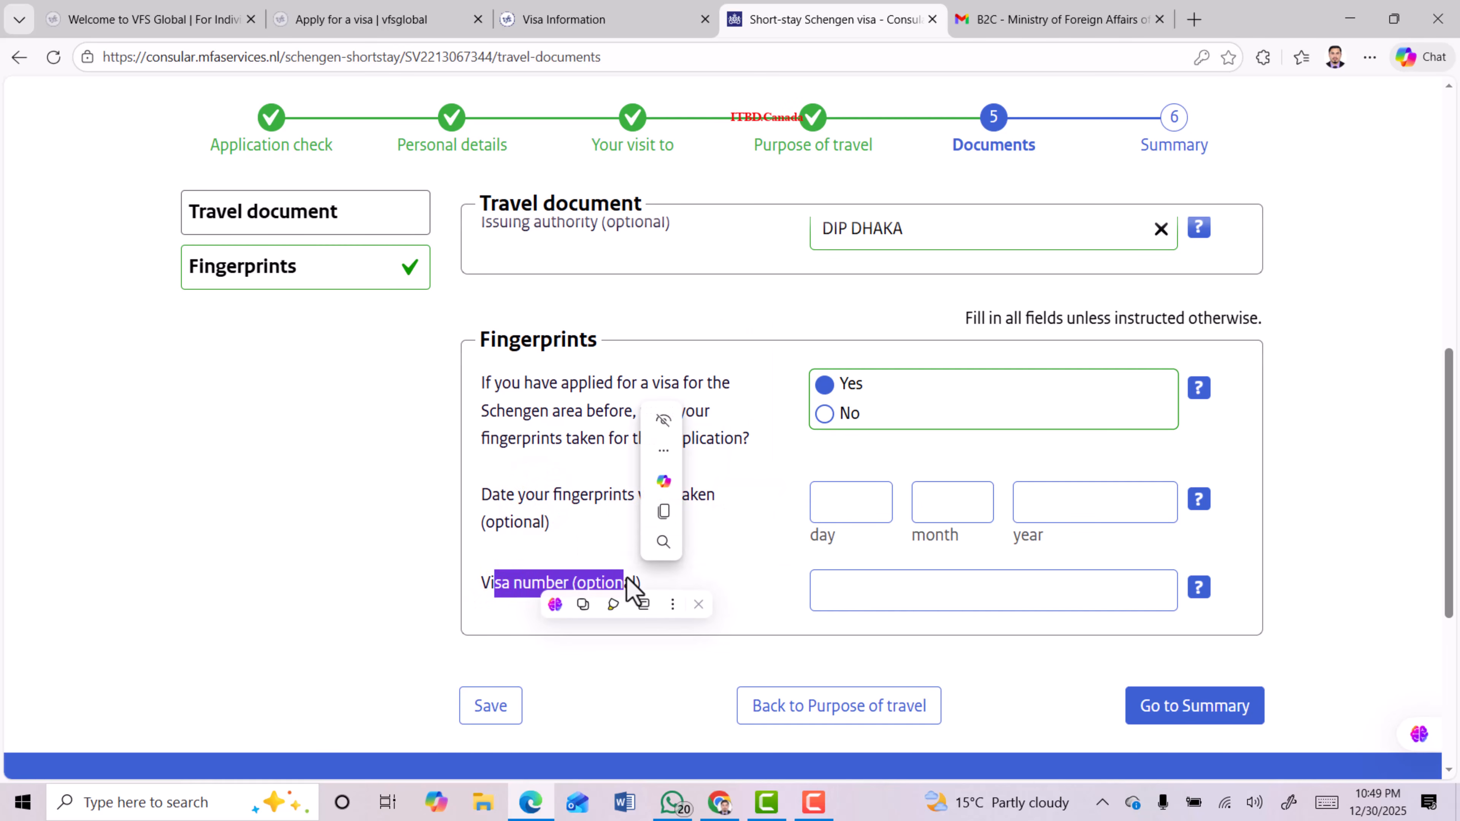
{"action": "left_click", "coordinate": [537, 561]}
{"action": "left_click", "coordinate": [824, 415]}
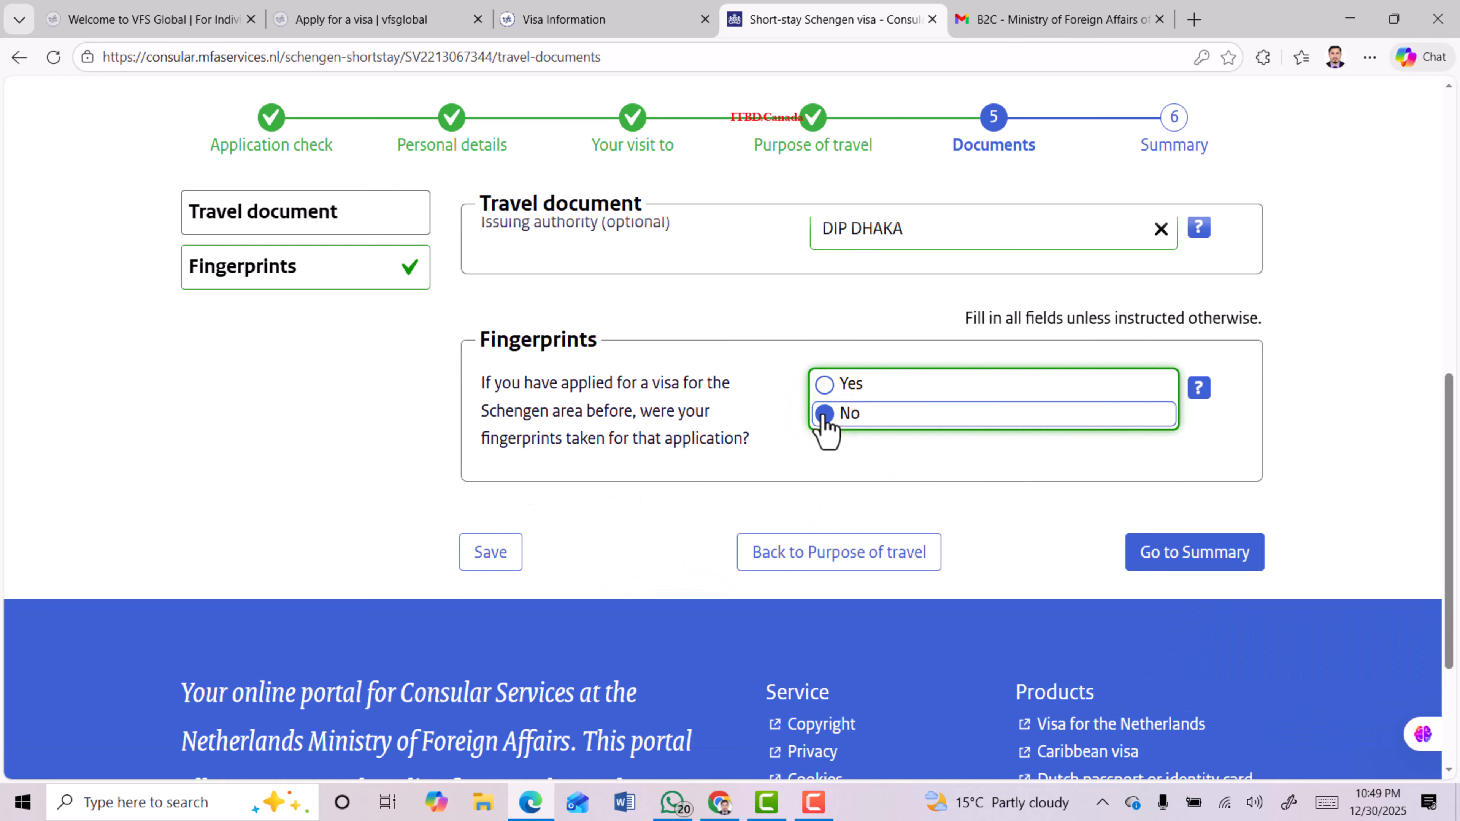
Proceed from the Documents section to the application's Summary and view the contact details section
{"action": "left_click", "coordinate": [1208, 574]}
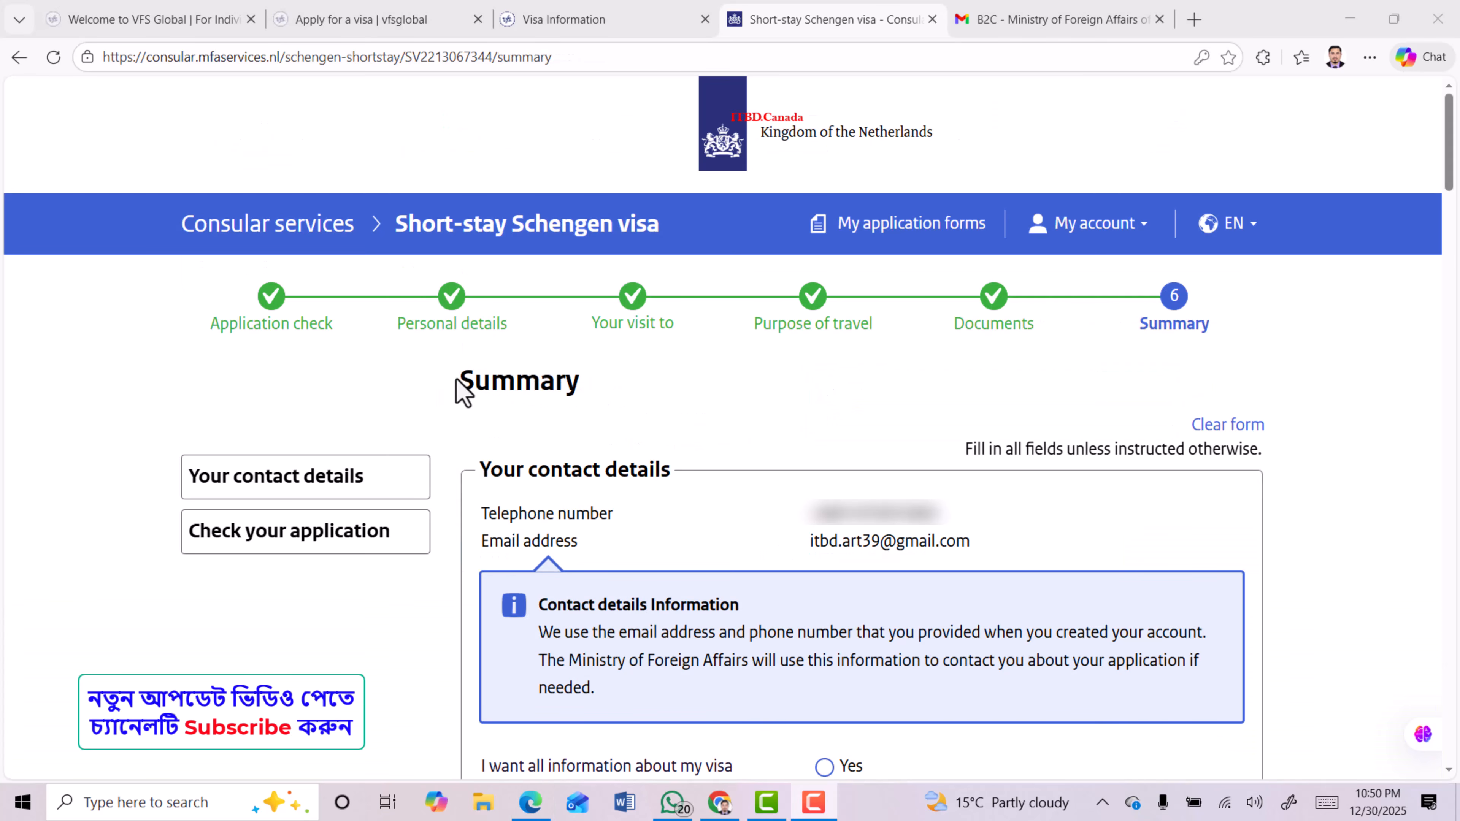
{"action": "left_click_drag", "start_coordinate": [460, 386], "coordinate": [600, 395]}
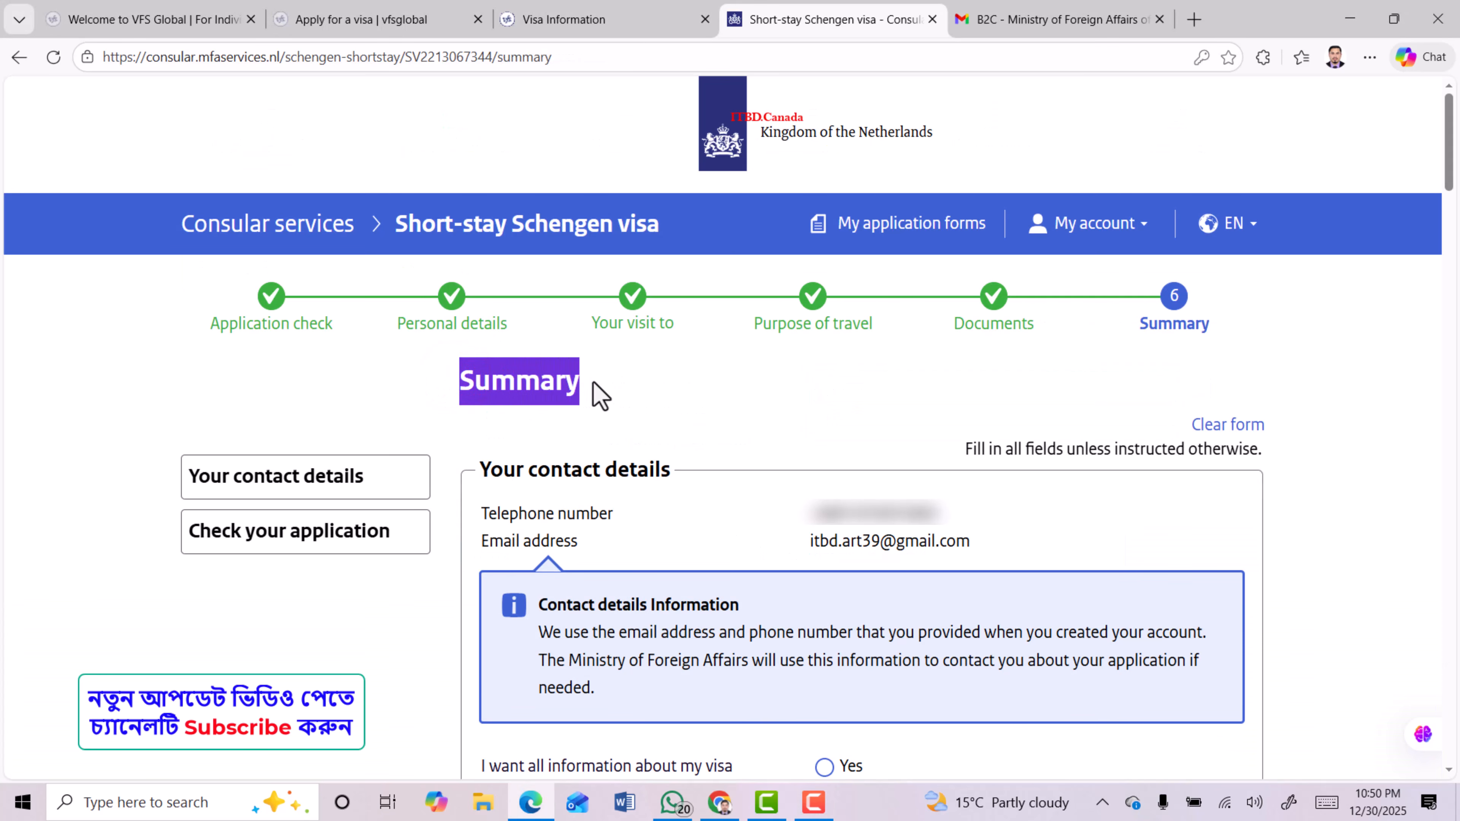
{"action": "left_click", "coordinate": [485, 383]}
{"action": "scroll", "coordinate": [482, 561], "scroll_direction": "down", "scroll_amount": 3}
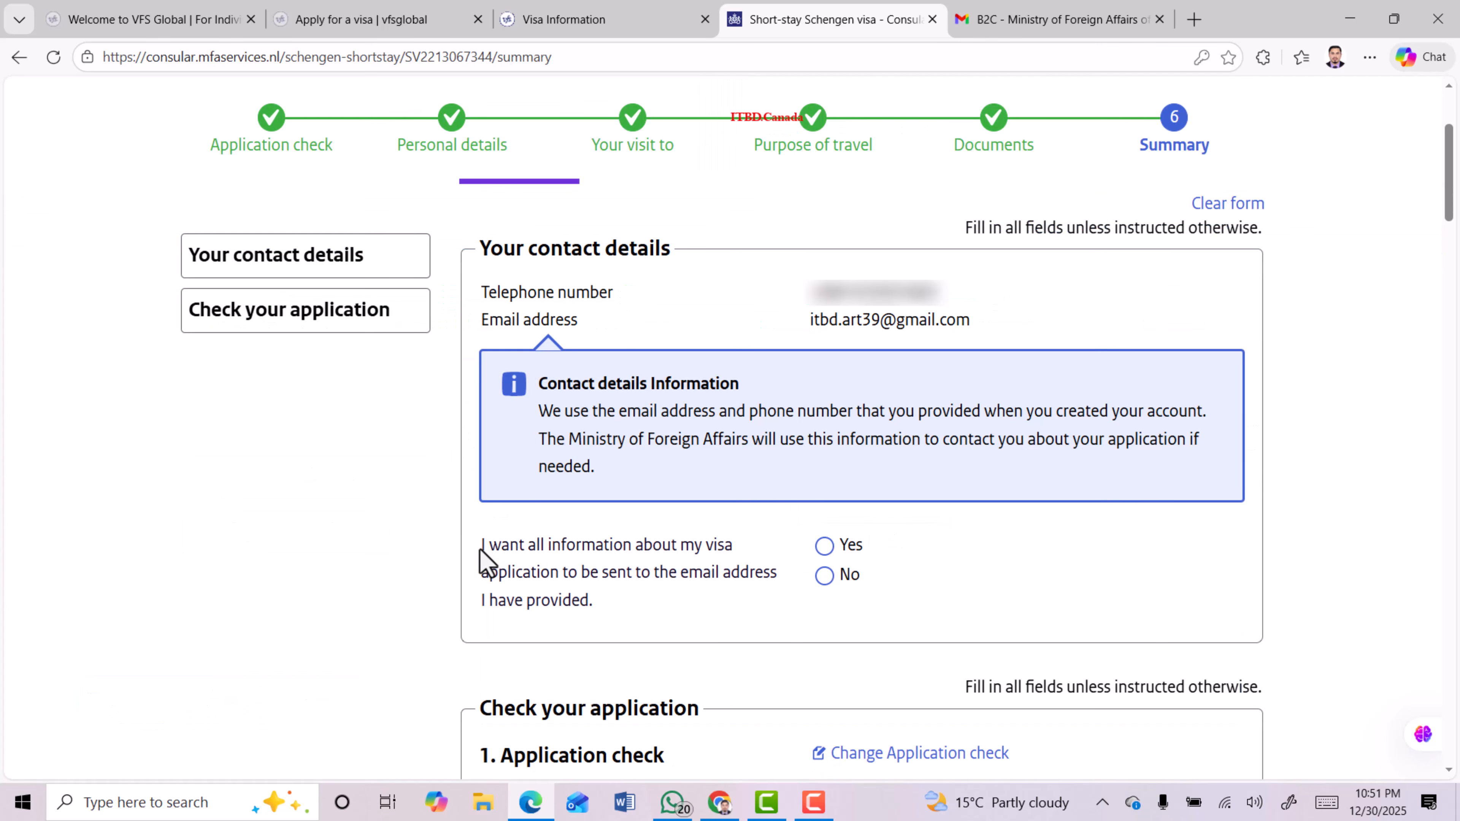
Read the question about receiving all visa application information at the provided email address and answer Yes
{"action": "left_click_drag", "start_coordinate": [480, 546], "coordinate": [579, 549]}
{"action": "mouse_move", "coordinate": [733, 556]}
{"action": "left_mouse_down"}
{"action": "mouse_move", "coordinate": [562, 584]}
{"action": "mouse_move", "coordinate": [727, 578]}
{"action": "left_mouse_up"}
{"action": "left_click_drag", "start_coordinate": [636, 618], "coordinate": [619, 616]}
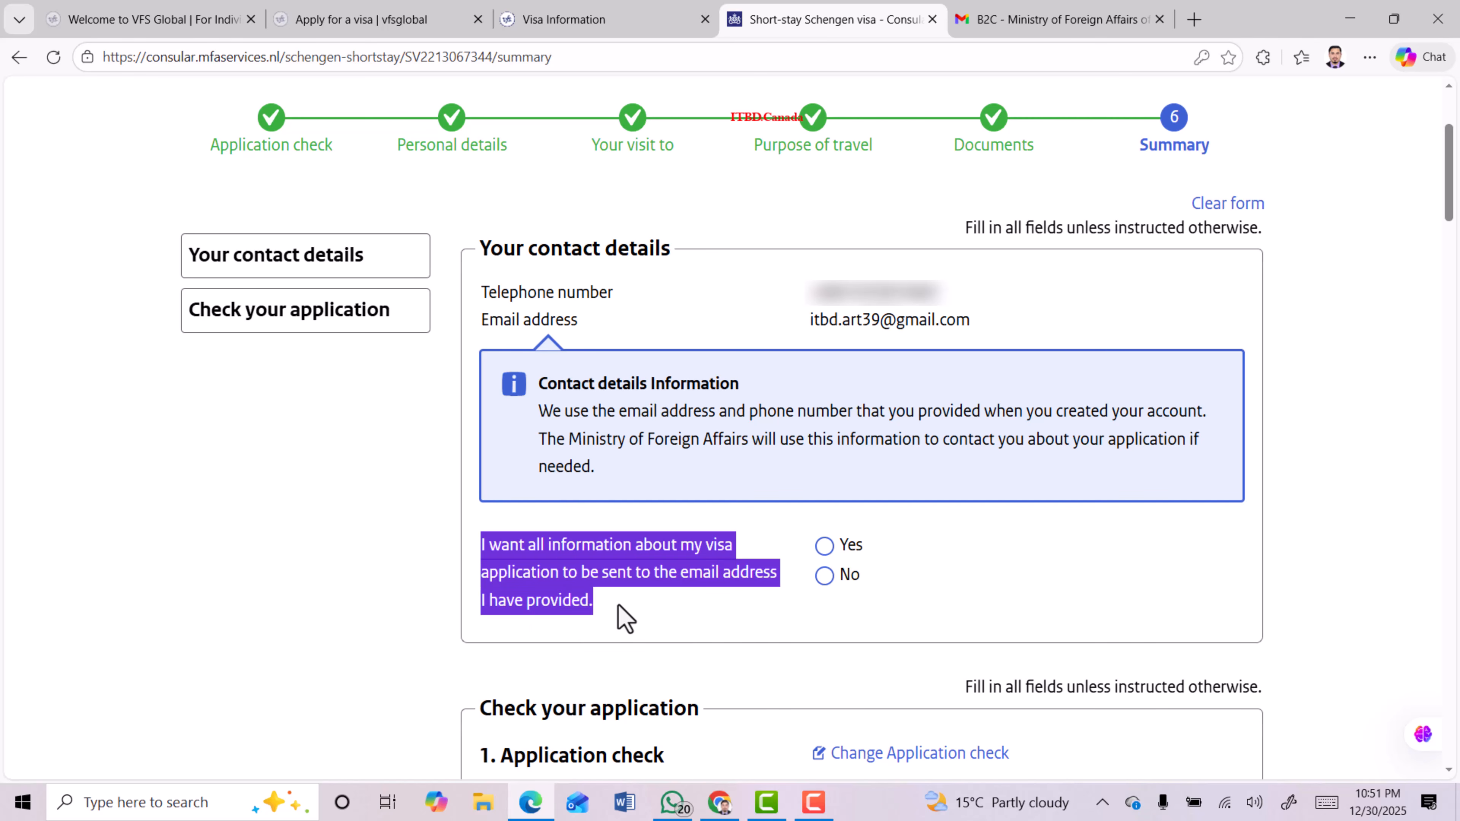
{"action": "left_click", "coordinate": [531, 564]}
{"action": "left_click_drag", "start_coordinate": [799, 320], "coordinate": [984, 337]}
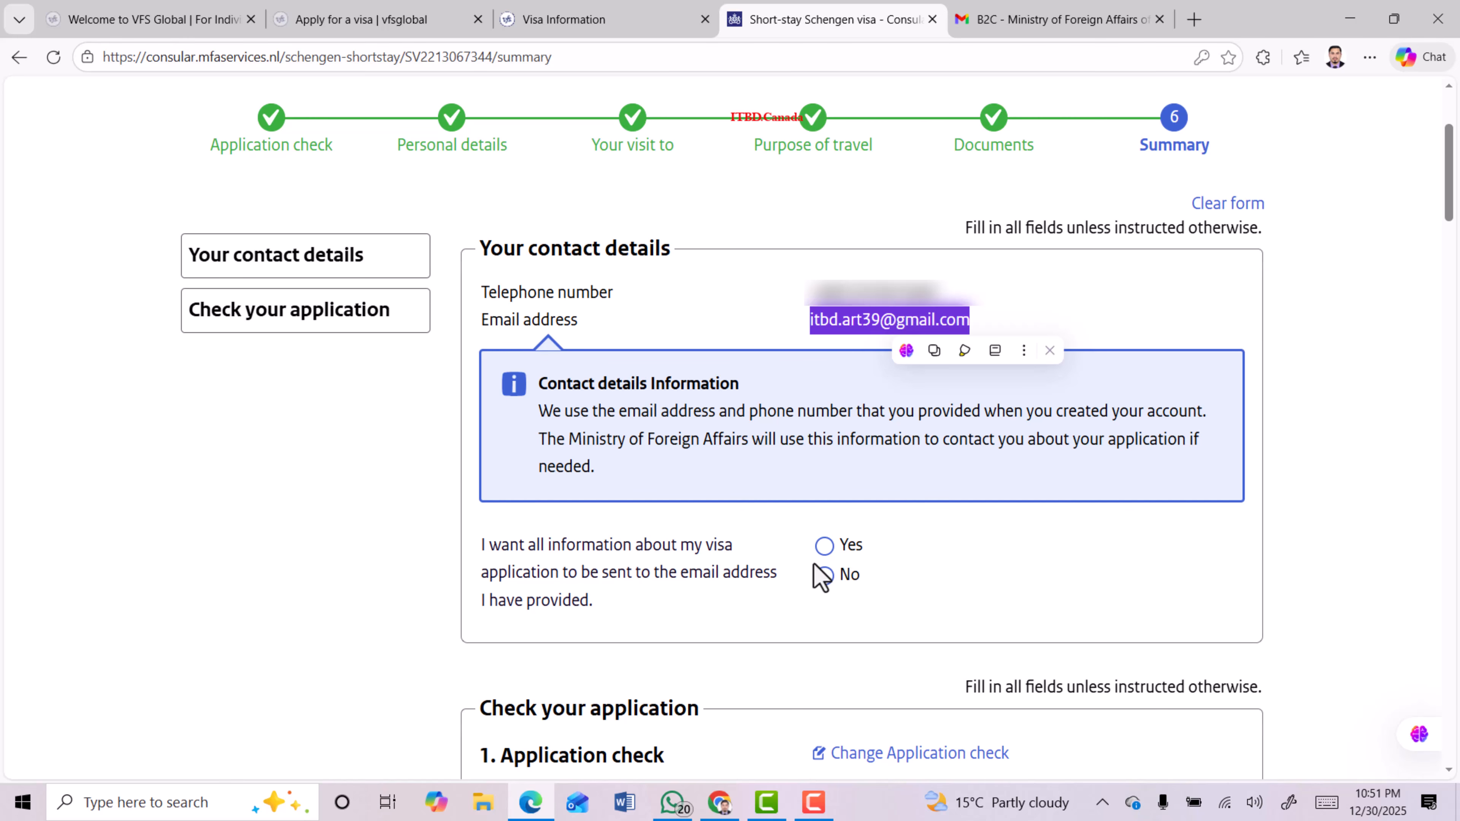
{"action": "left_click", "coordinate": [826, 549]}
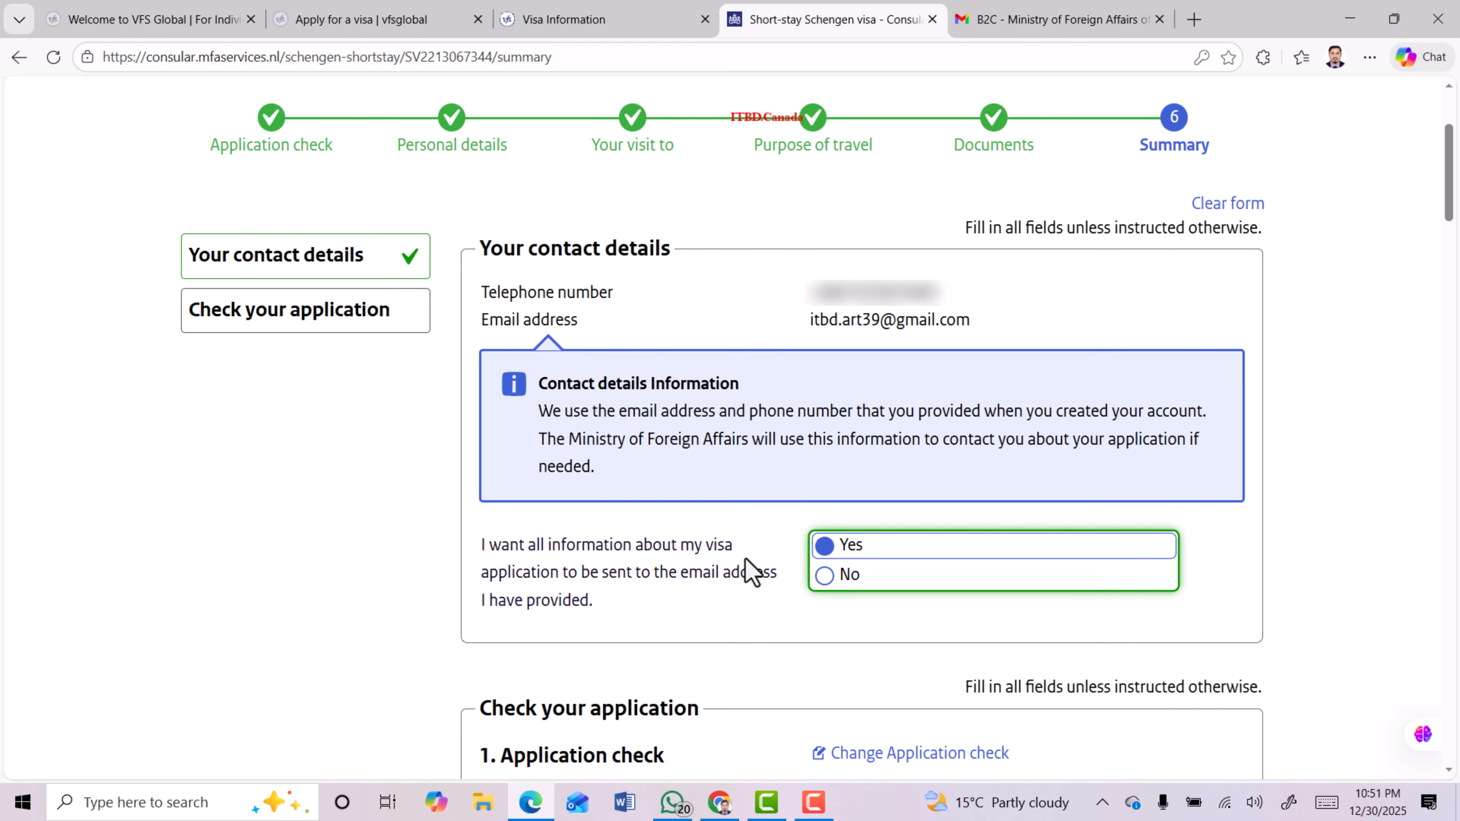
Confirm with Yes that the application form was completed truthfully, and complete and download the form
{"action": "scroll", "coordinate": [749, 571], "scroll_direction": "down", "scroll_amount": 20}
{"action": "left_click_drag", "start_coordinate": [482, 573], "coordinate": [561, 608]}
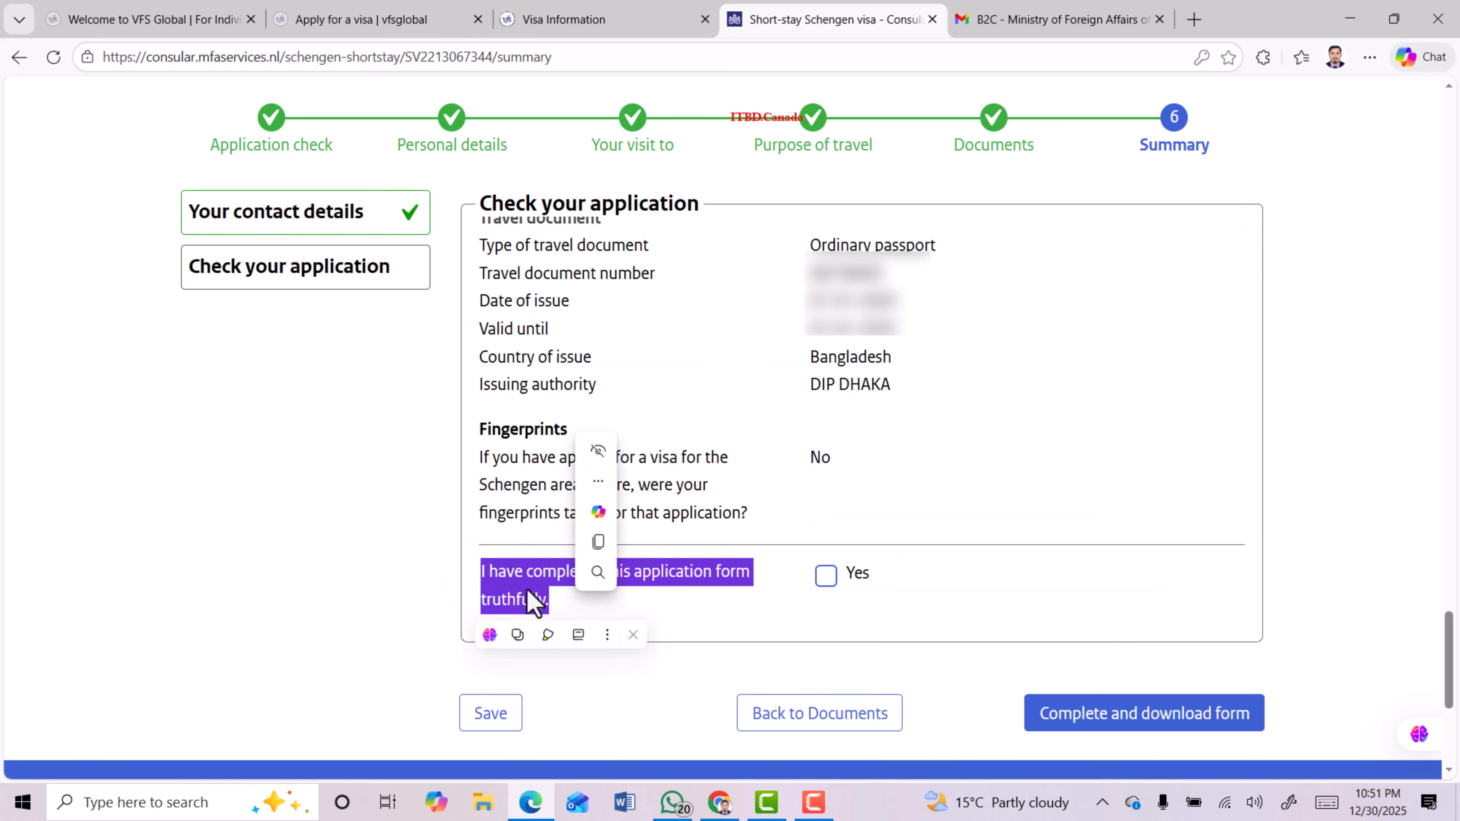
{"action": "left_click", "coordinate": [518, 583]}
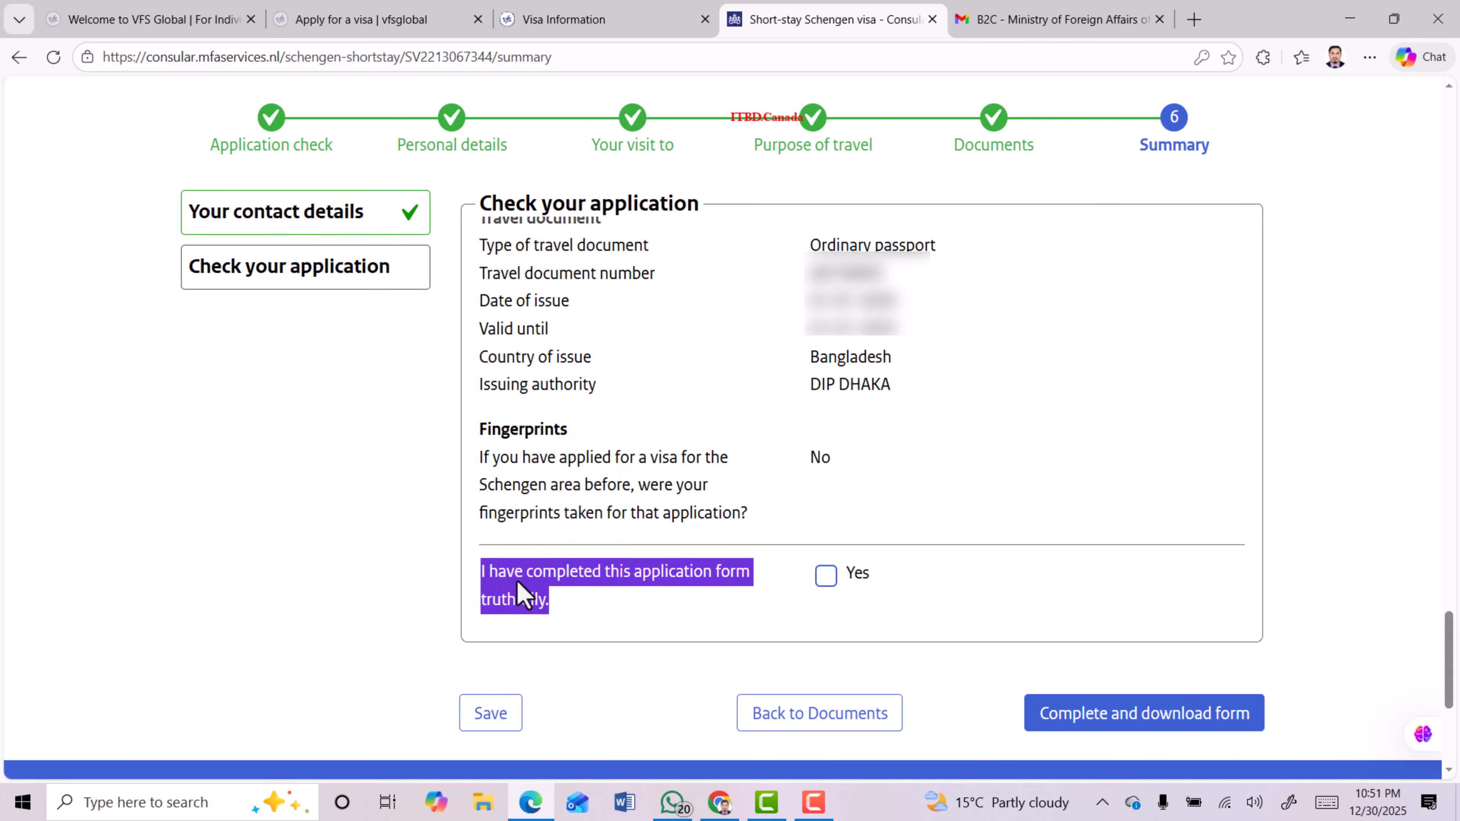
{"action": "left_click", "coordinate": [826, 577]}
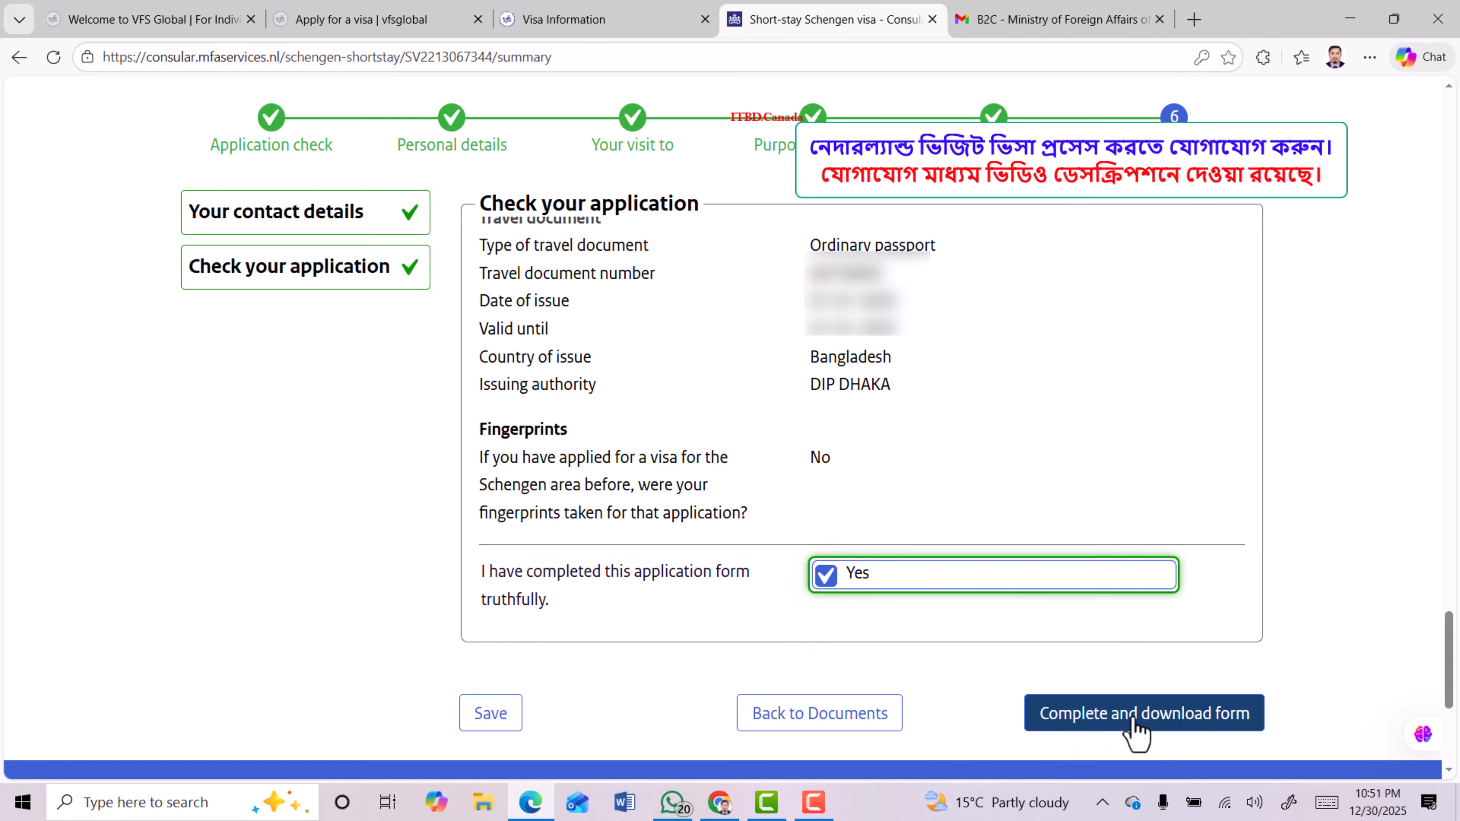
{"action": "left_click", "coordinate": [1151, 720]}
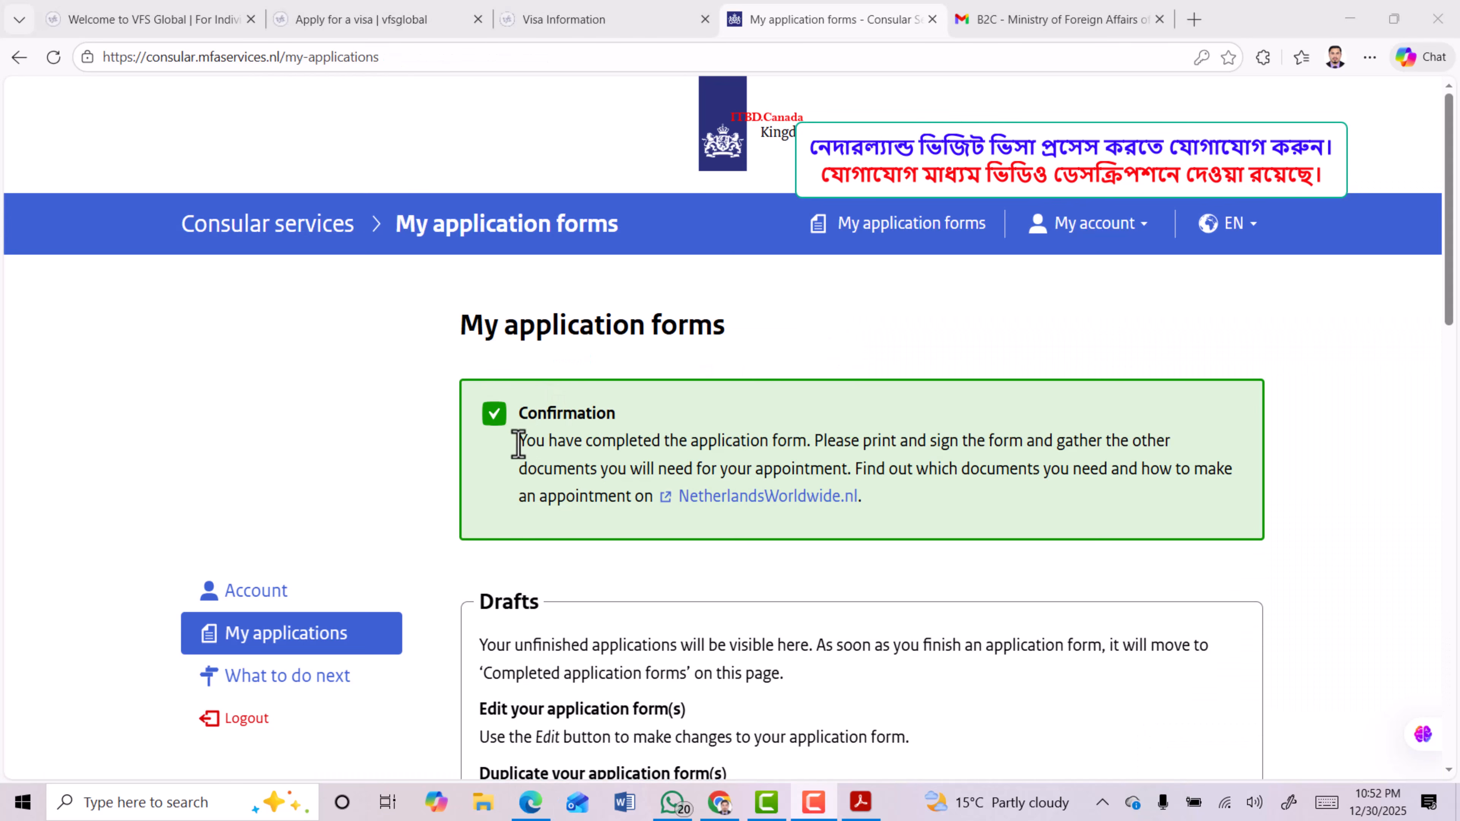
Download the completed Schengen visa short stay form again from the completed application forms and look through the PDF's pages
{"action": "left_click_drag", "start_coordinate": [518, 443], "coordinate": [864, 443]}
{"action": "scroll", "coordinate": [1004, 437], "scroll_direction": "down", "scroll_amount": 8}
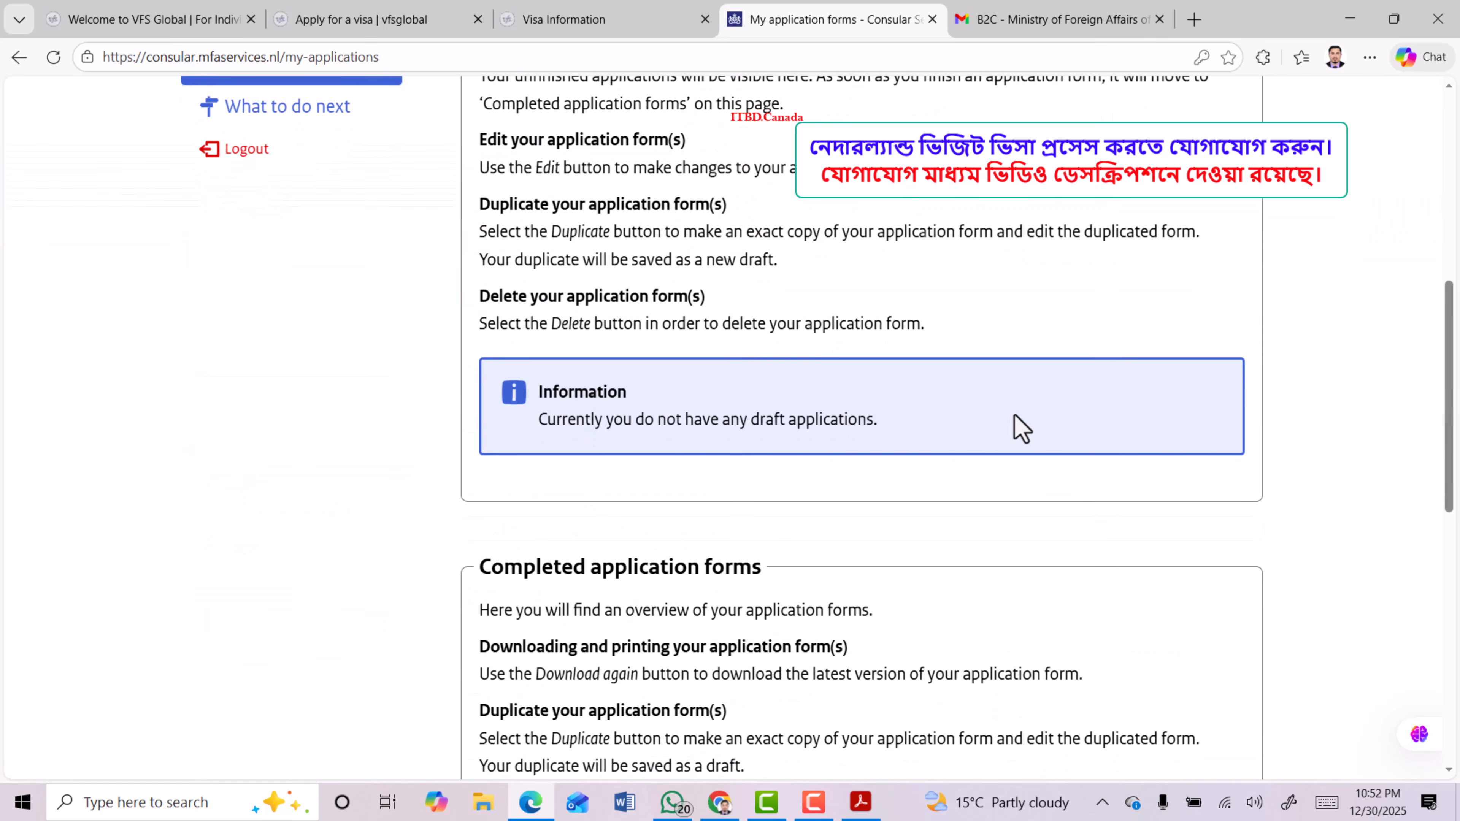
{"action": "scroll", "coordinate": [1020, 428], "scroll_direction": "down", "scroll_amount": 7}
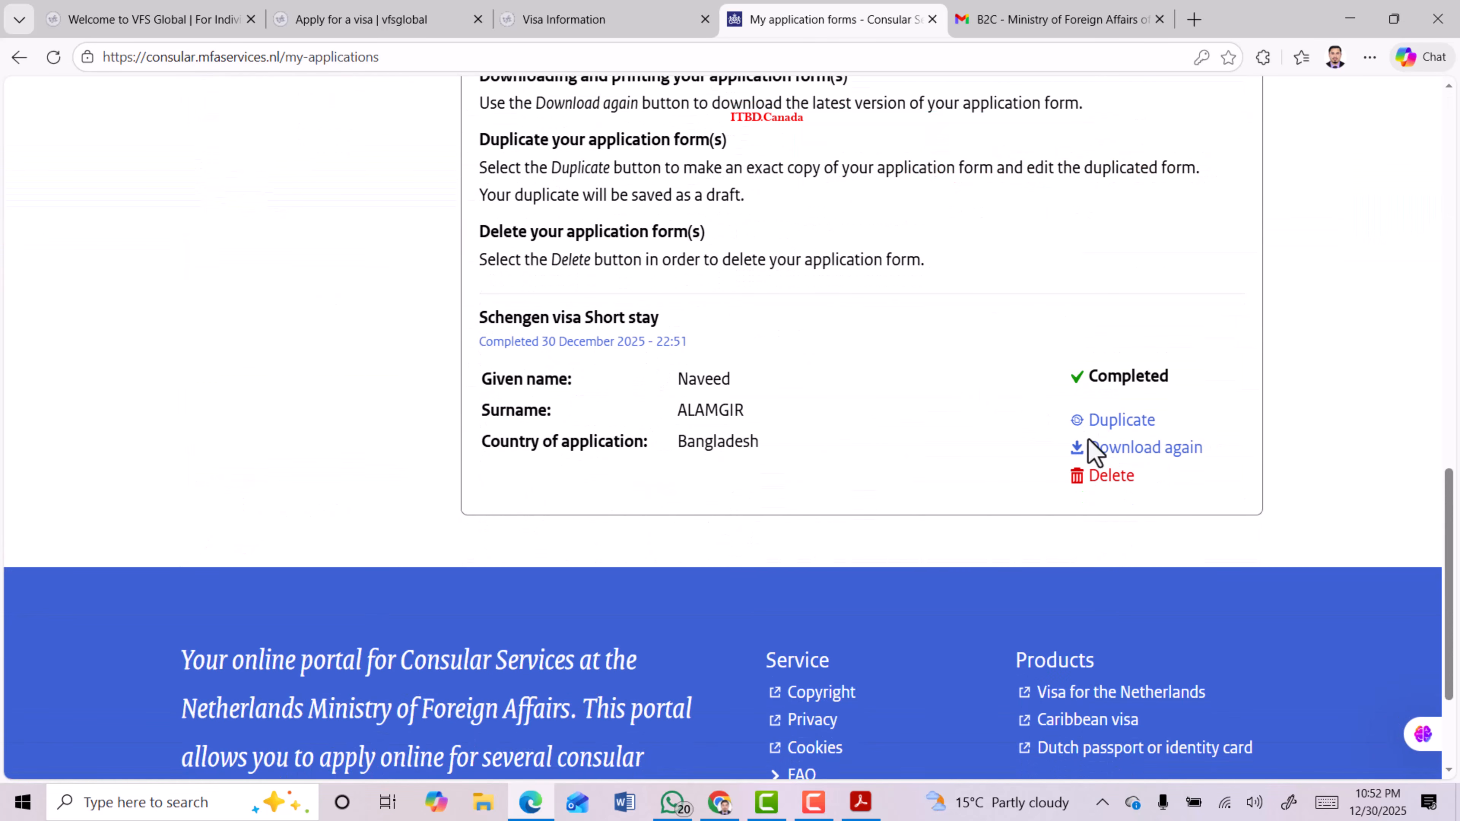
{"action": "left_click", "coordinate": [1148, 452]}
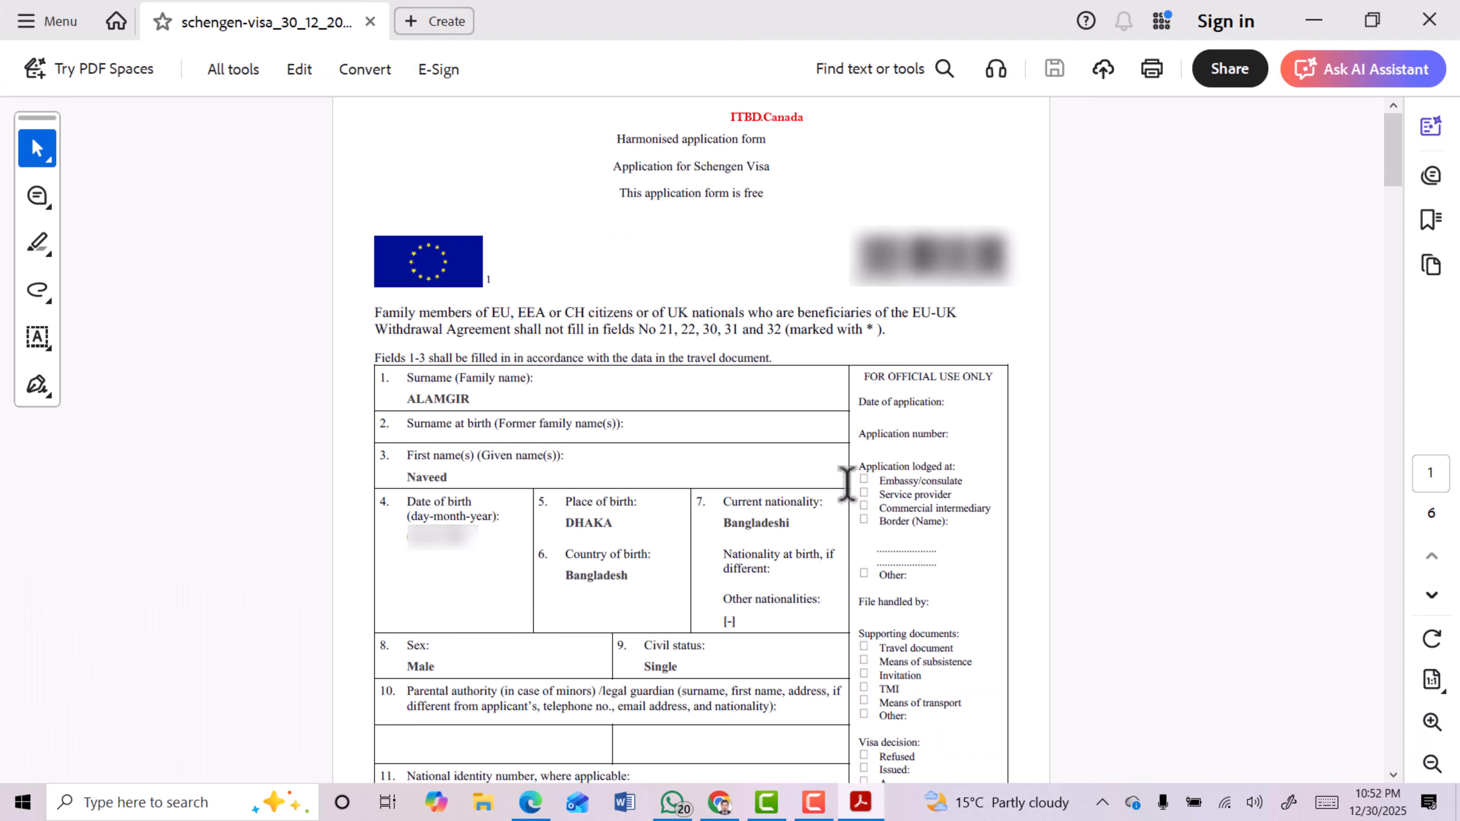
{"action": "scroll", "coordinate": [845, 483], "scroll_direction": "down", "scroll_amount": 20}
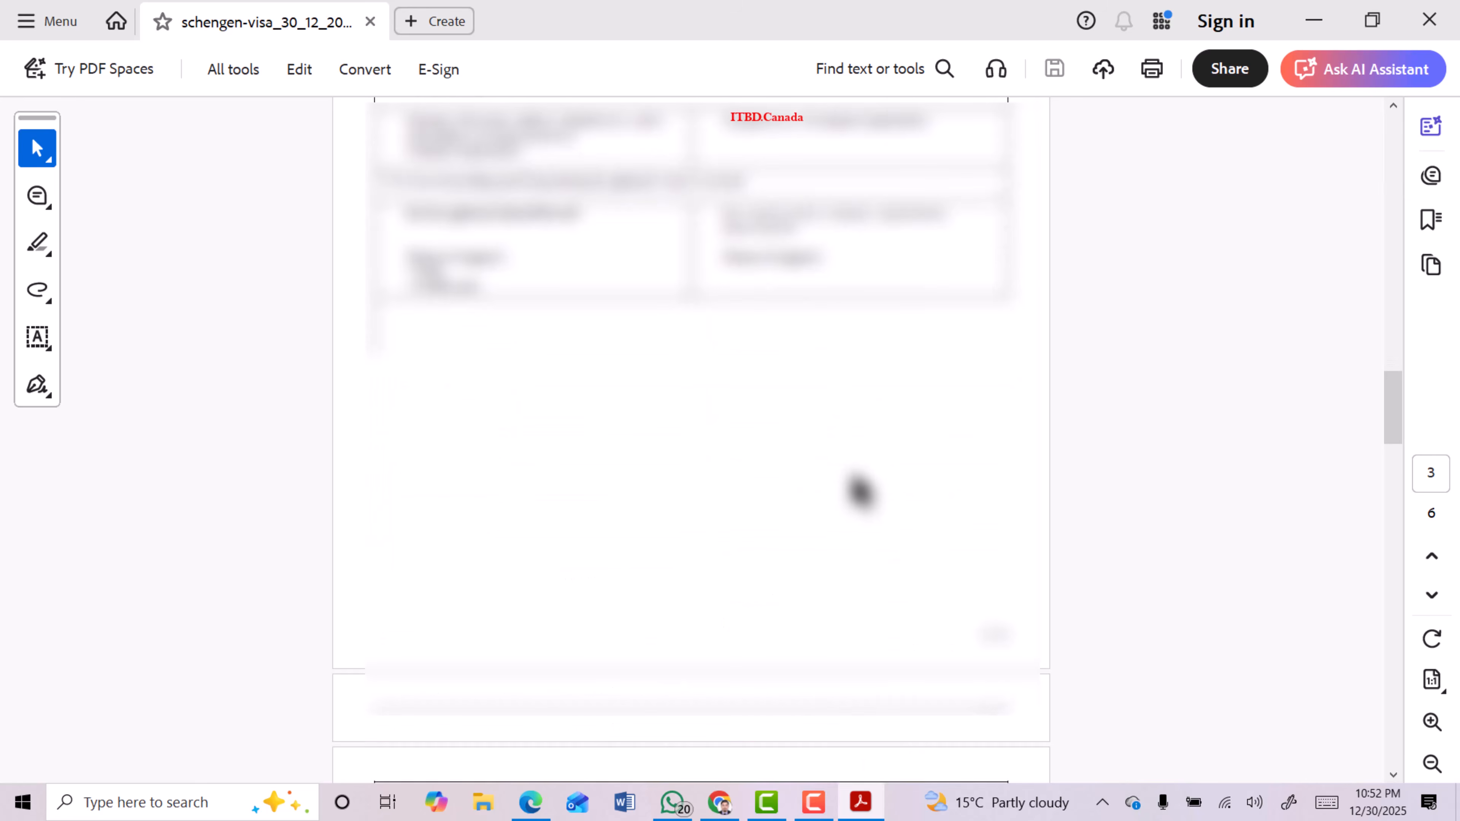
{"action": "scroll", "coordinate": [852, 471], "scroll_direction": "down", "scroll_amount": 15}
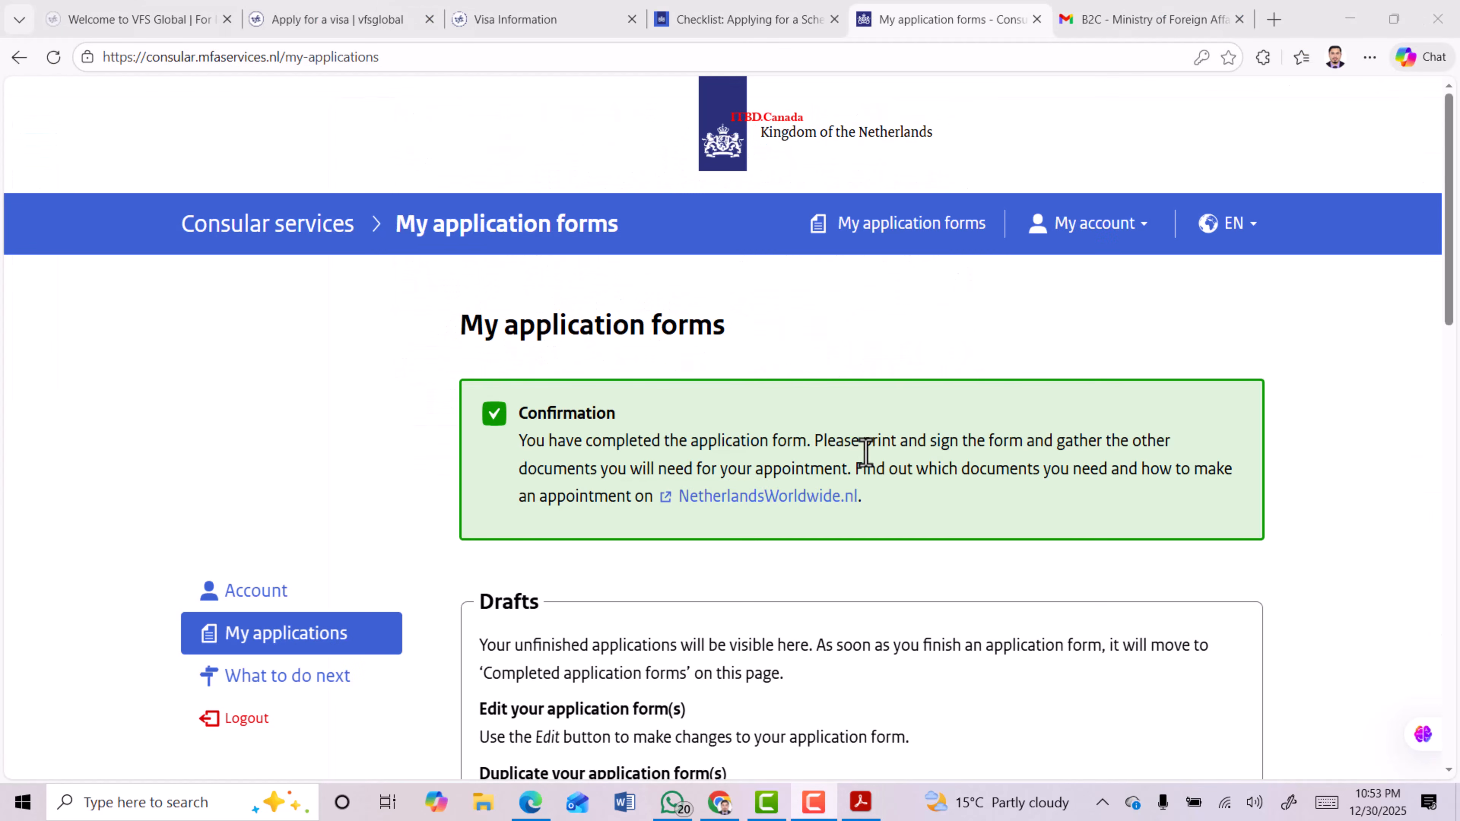
Look through the NetherlandsWorldwide checklist of documents for a tourism Schengen visa application in Bangladesh
{"action": "left_click", "coordinate": [742, 20]}
{"action": "scroll", "coordinate": [612, 405], "scroll_direction": "down", "scroll_amount": 15}
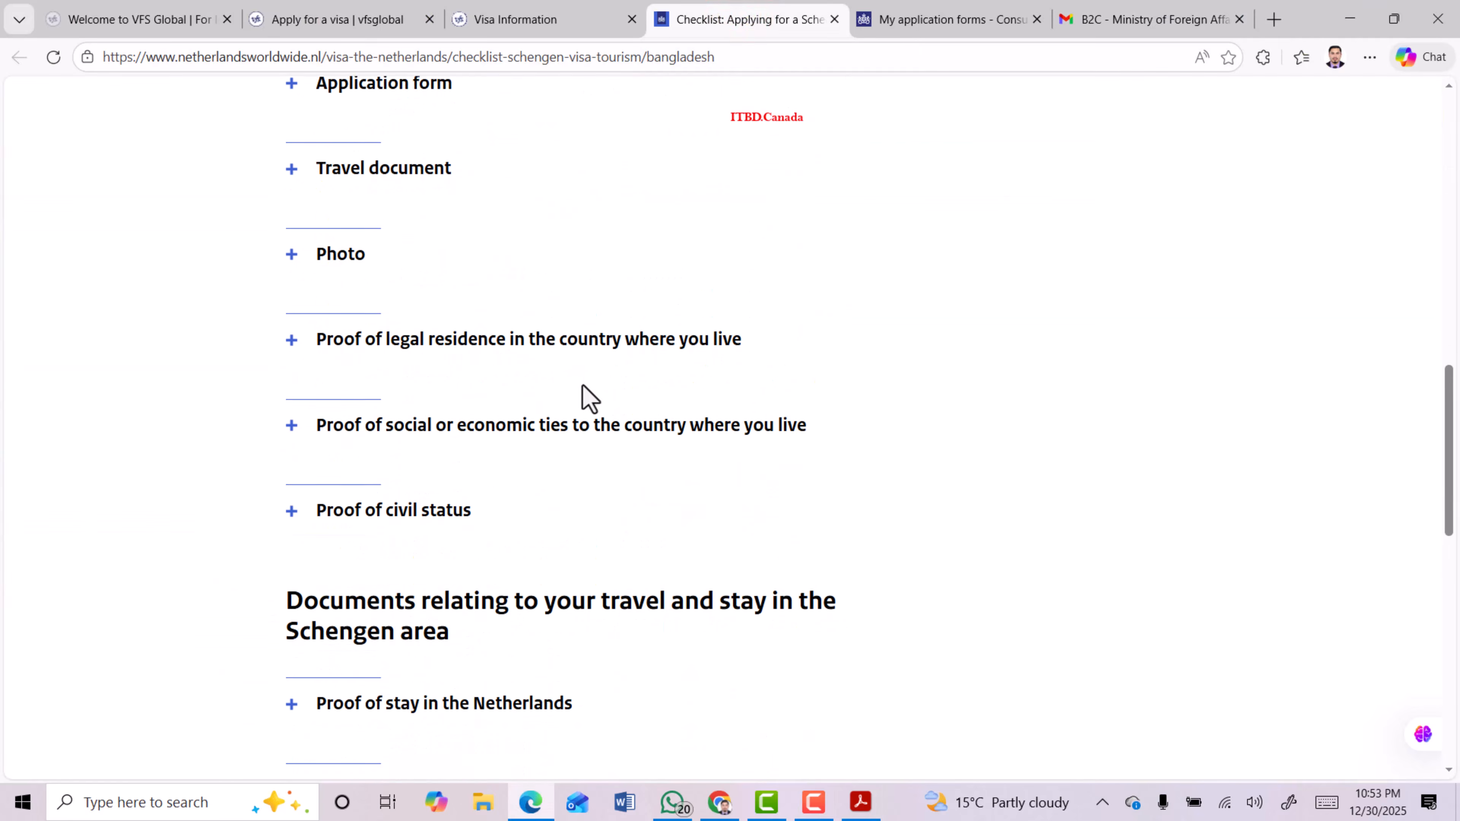
{"action": "scroll", "coordinate": [584, 395], "scroll_direction": "down", "scroll_amount": 12}
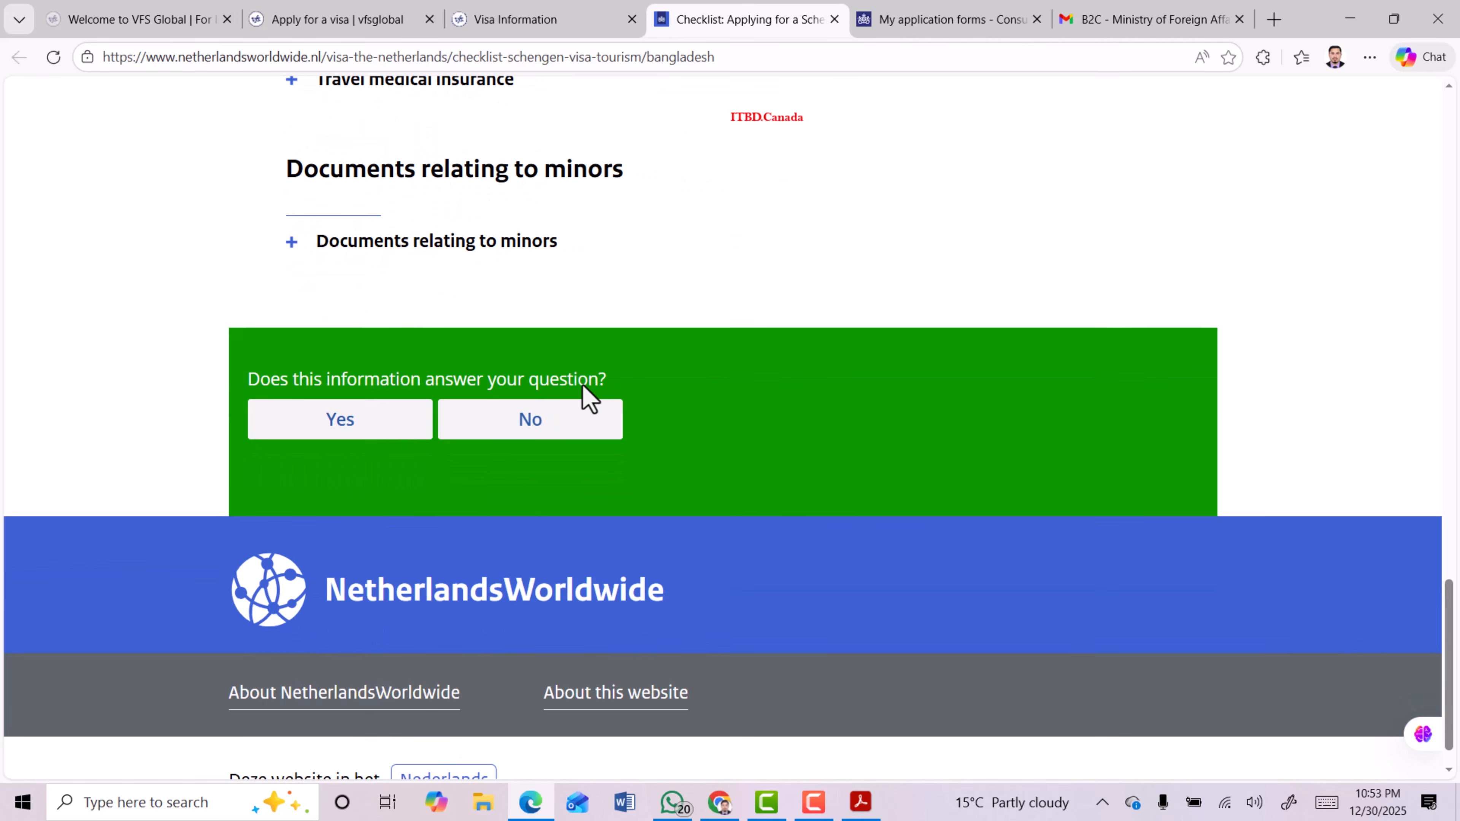
{"action": "key", "text": "Home"}
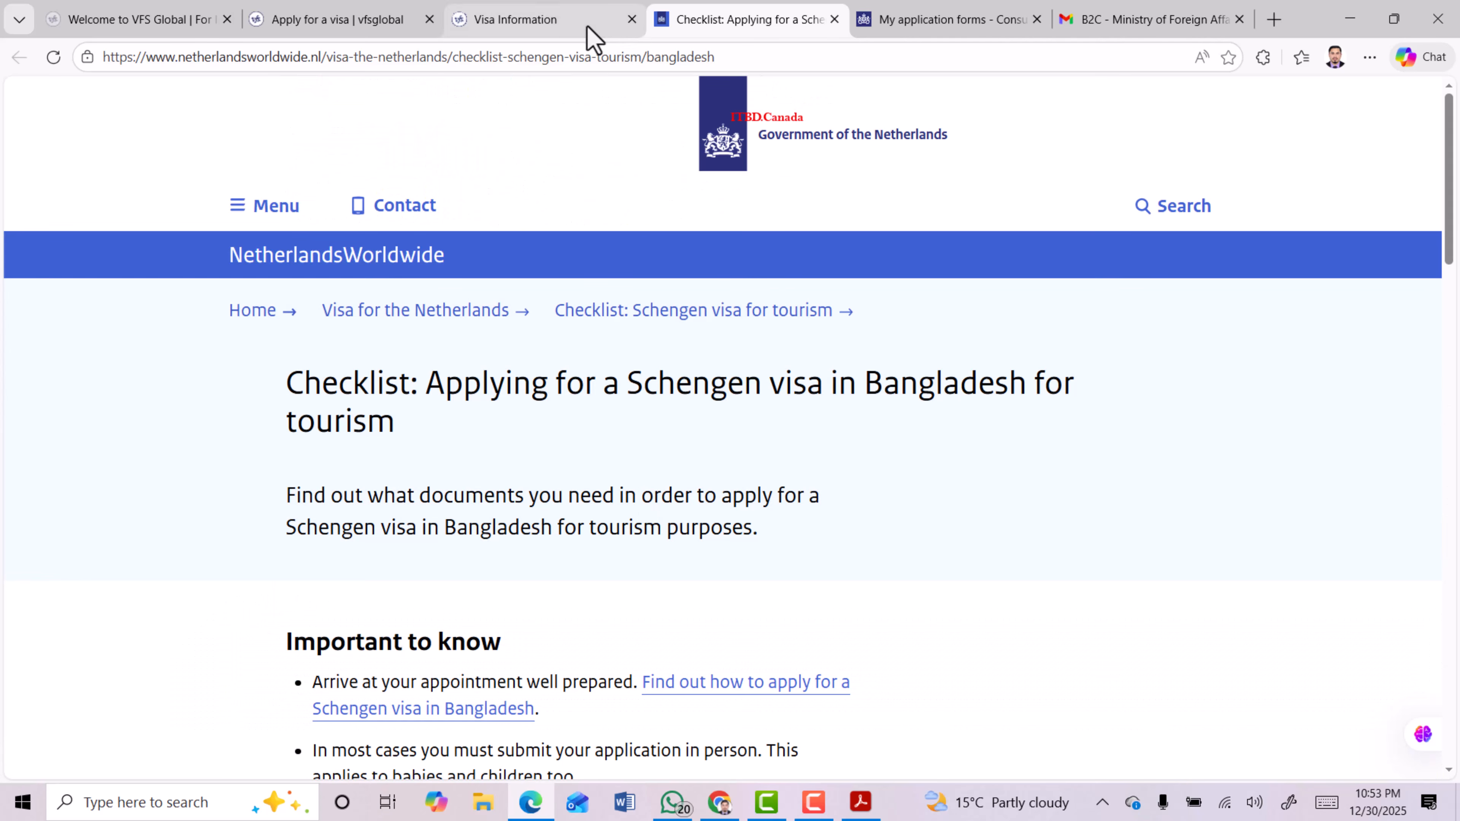
Return to the VFS Global visa application site and open its Book an appointment page for the Netherlands
{"action": "left_click", "coordinate": [544, 14]}
{"action": "scroll", "coordinate": [604, 403], "scroll_direction": "up", "scroll_amount": 5}
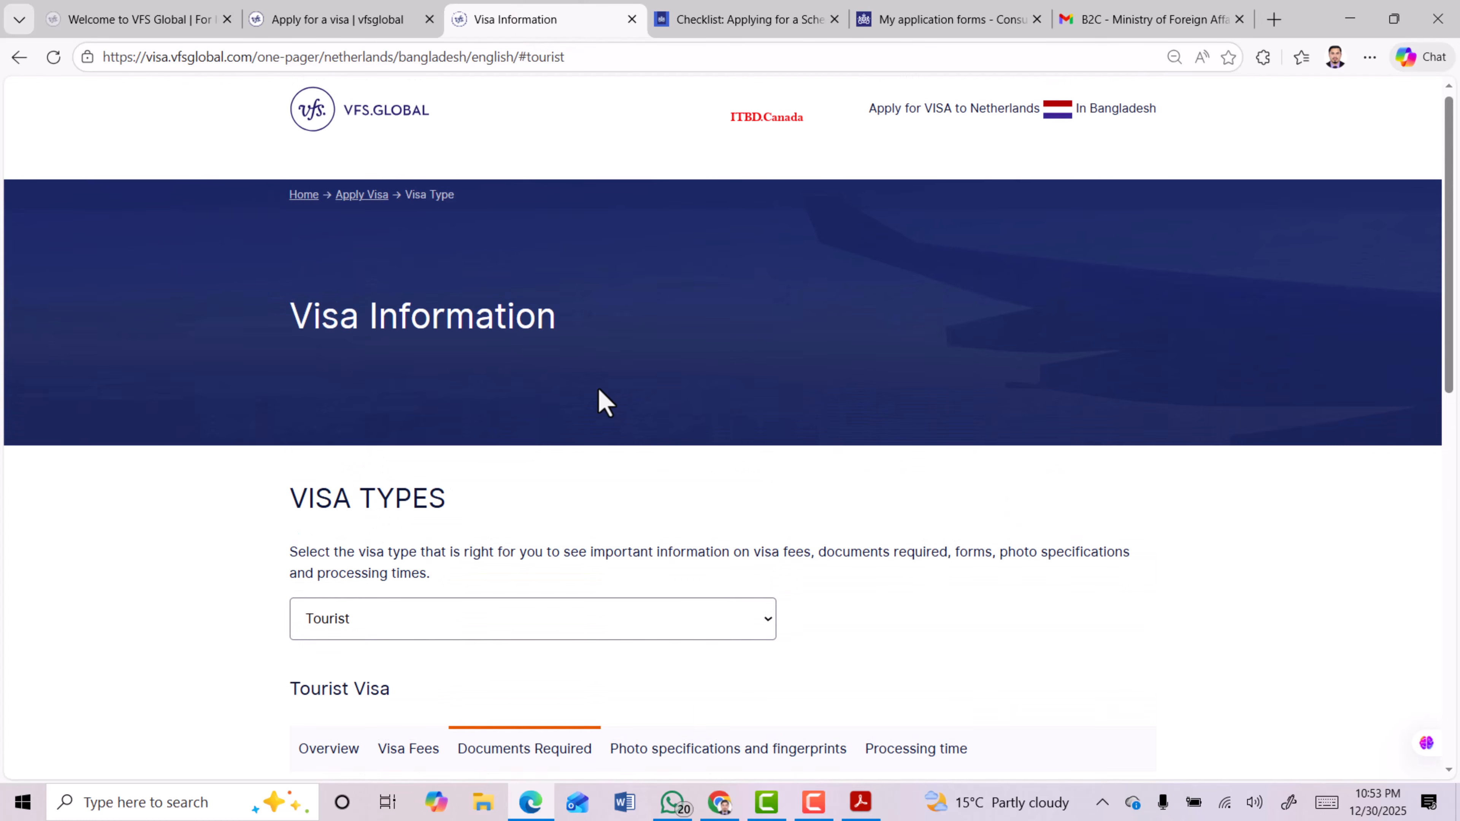
{"action": "left_click", "coordinate": [348, 12]}
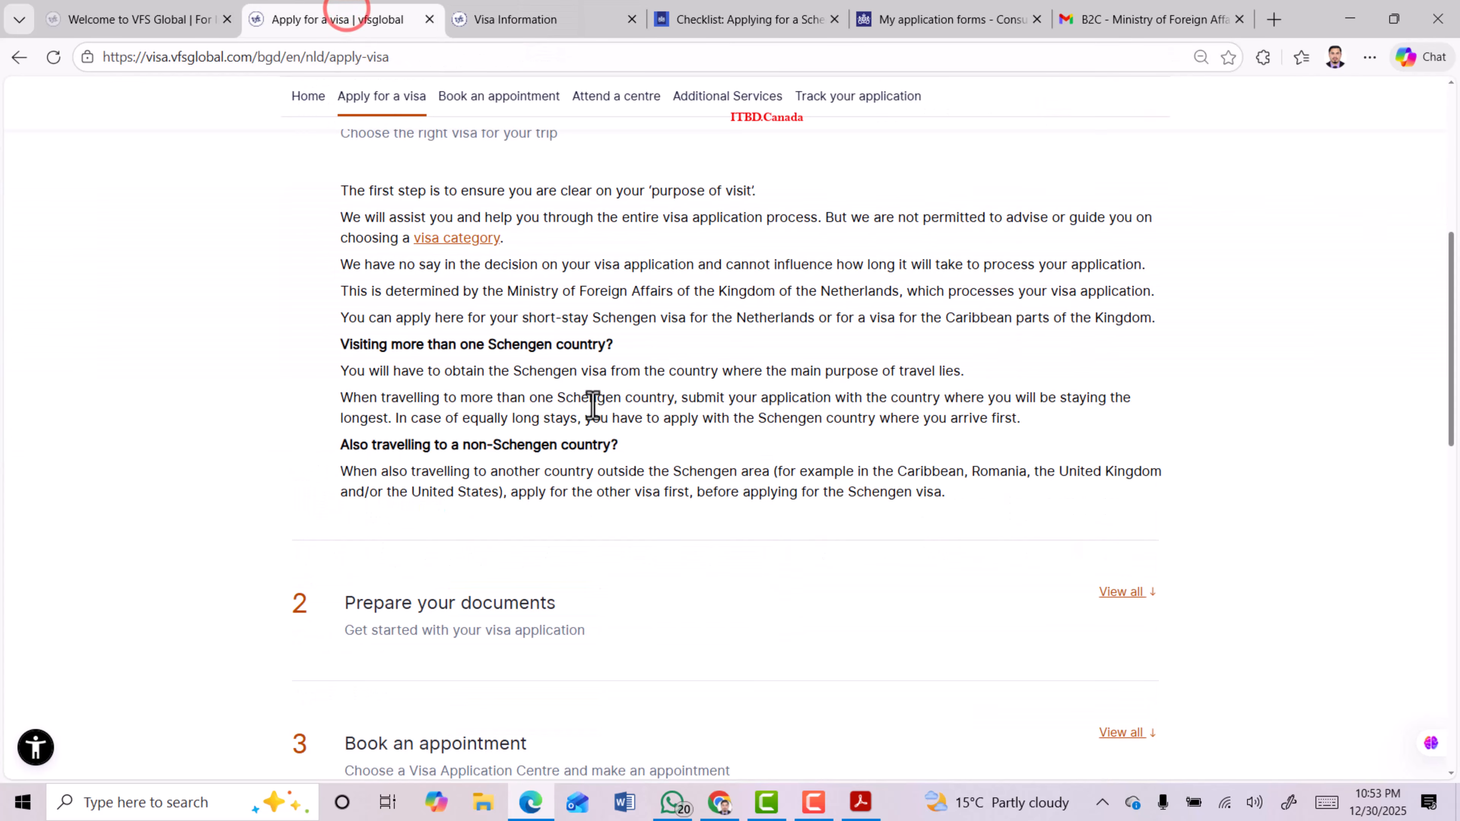
{"action": "scroll", "coordinate": [593, 402], "scroll_direction": "up", "scroll_amount": 6}
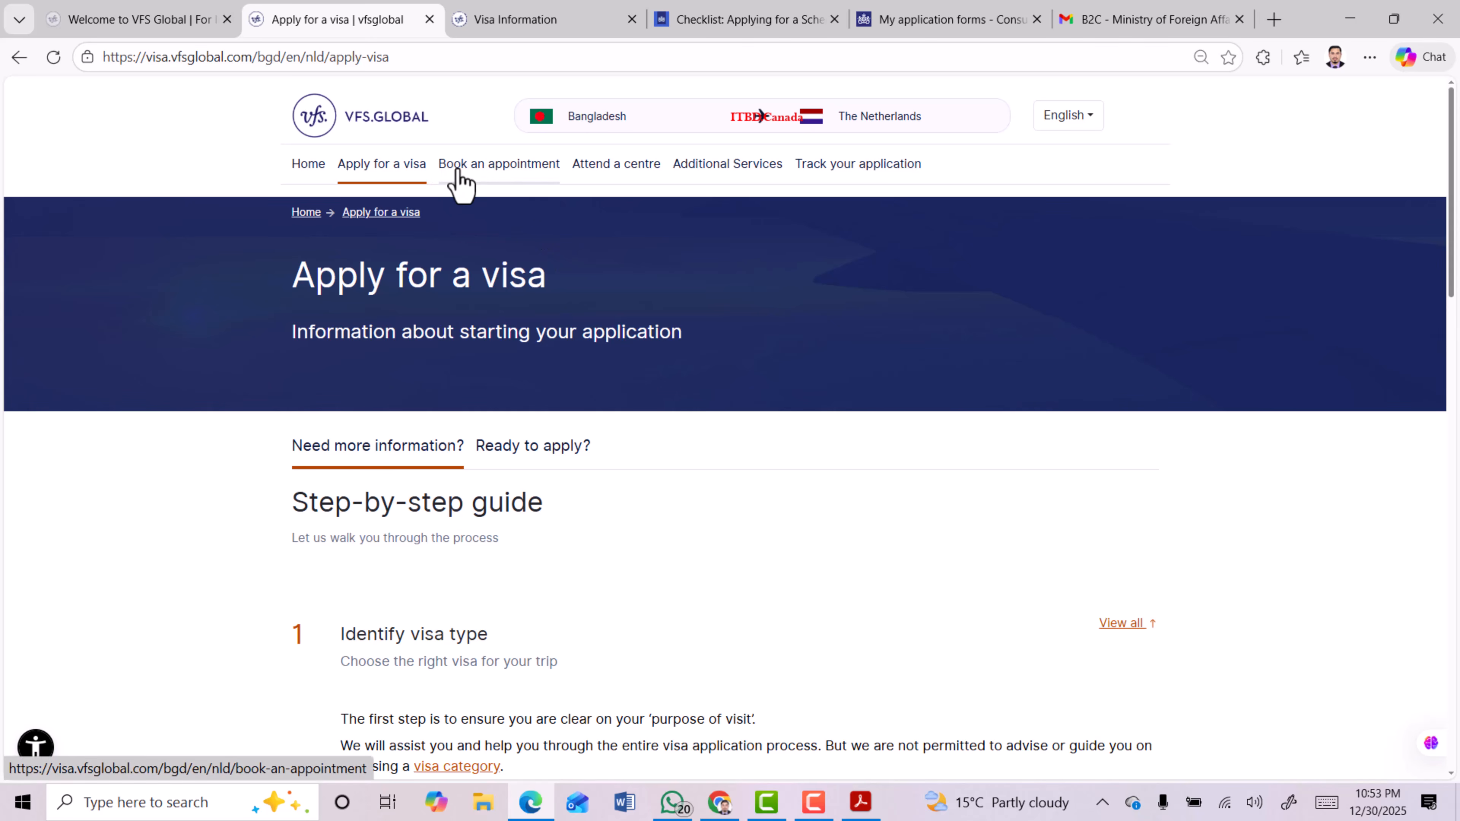
{"action": "left_click", "coordinate": [512, 173]}
{"action": "left_click_drag", "start_coordinate": [290, 275], "coordinate": [661, 293]}
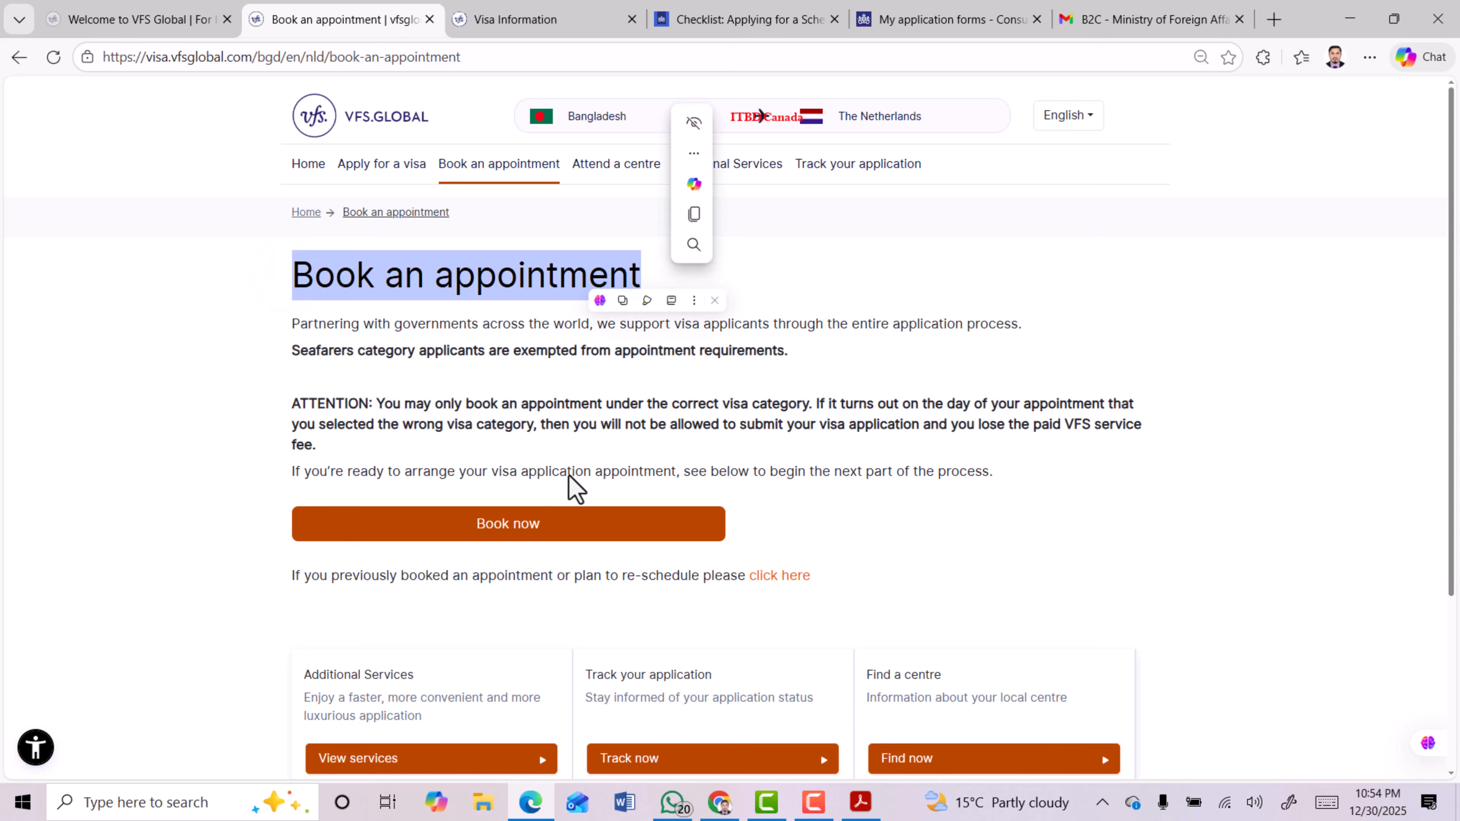